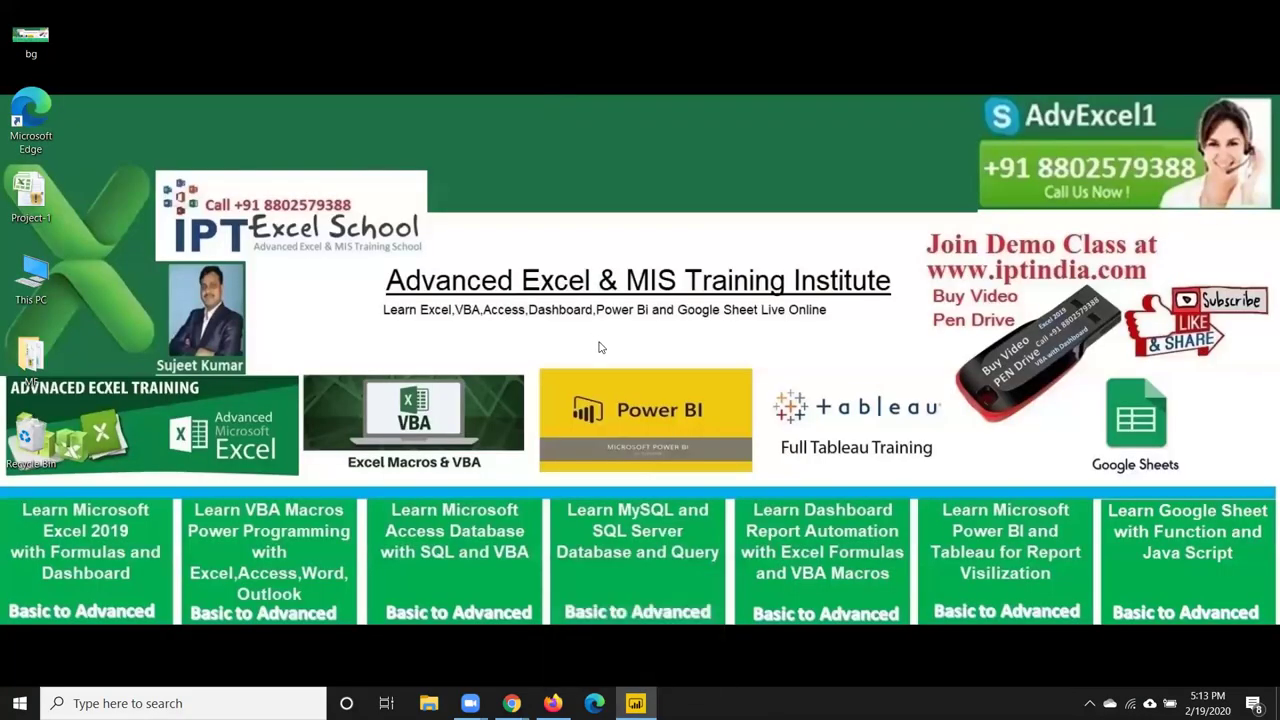
- Restore the blank Untitled Power BI Desktop report window from the taskbar
click(635, 703)
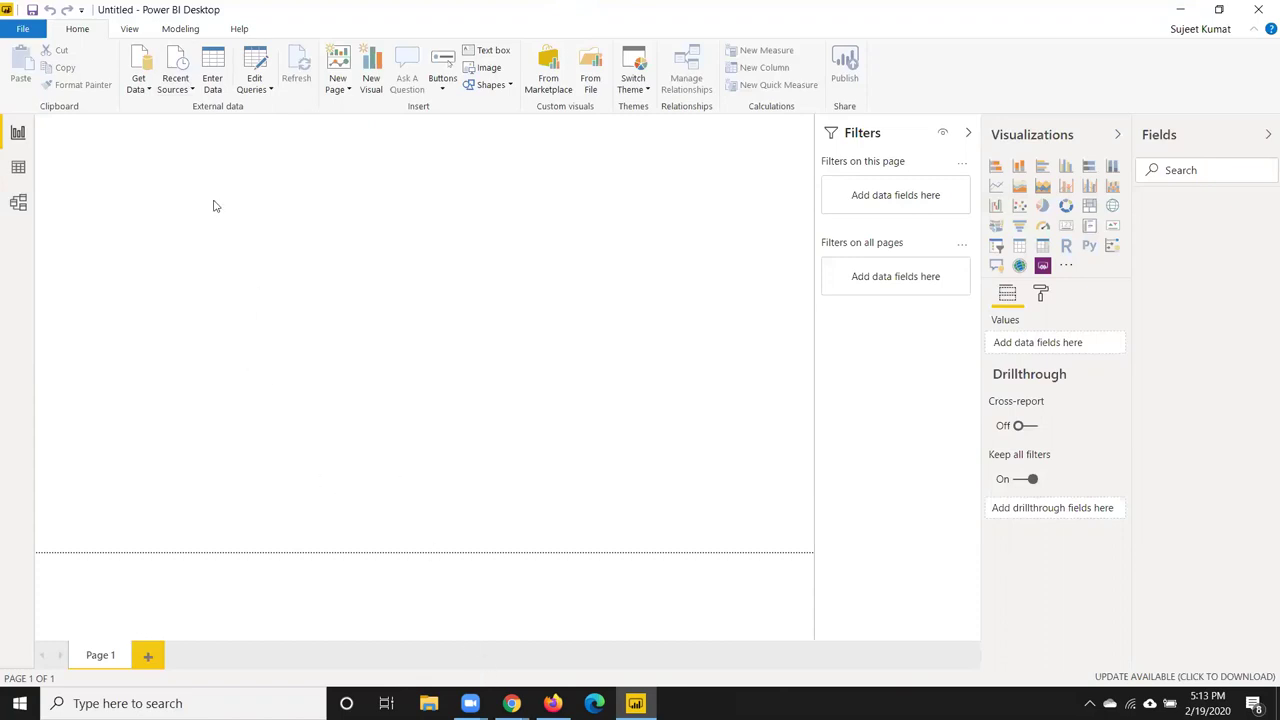
- Open the full Get Data connector catalogue and browse the File and Database categories
click(145, 88)
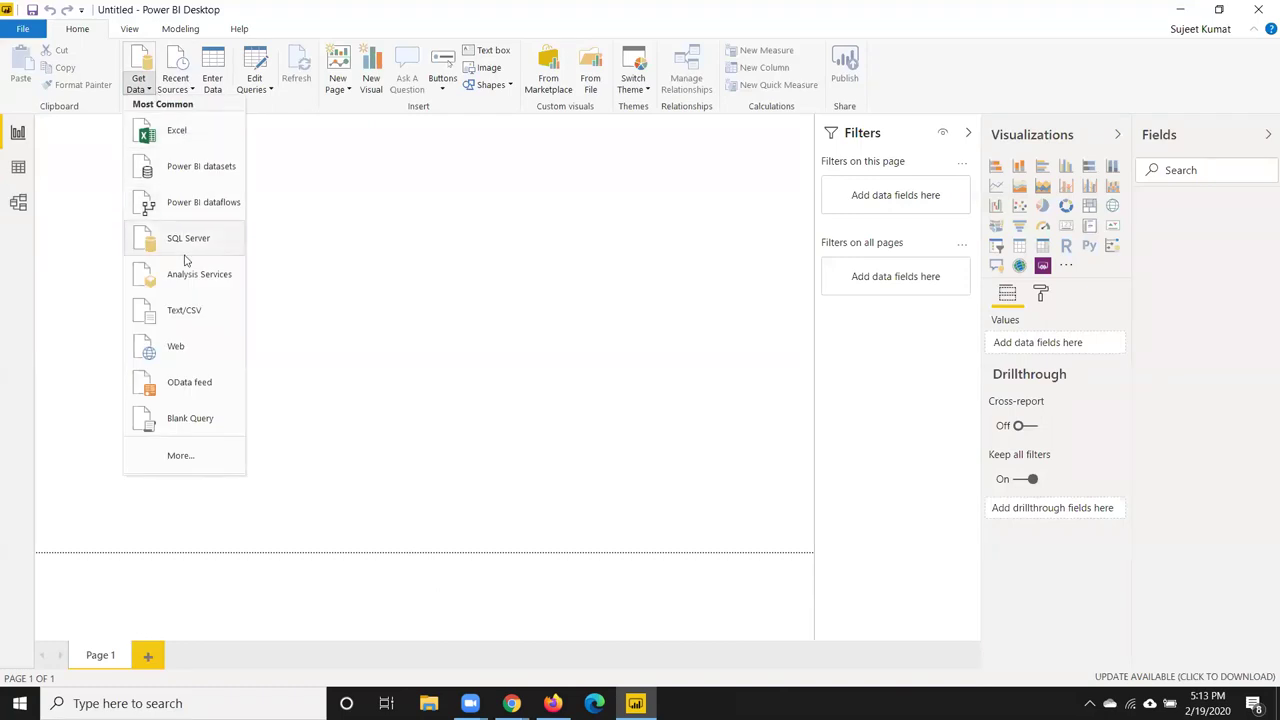
click(186, 456)
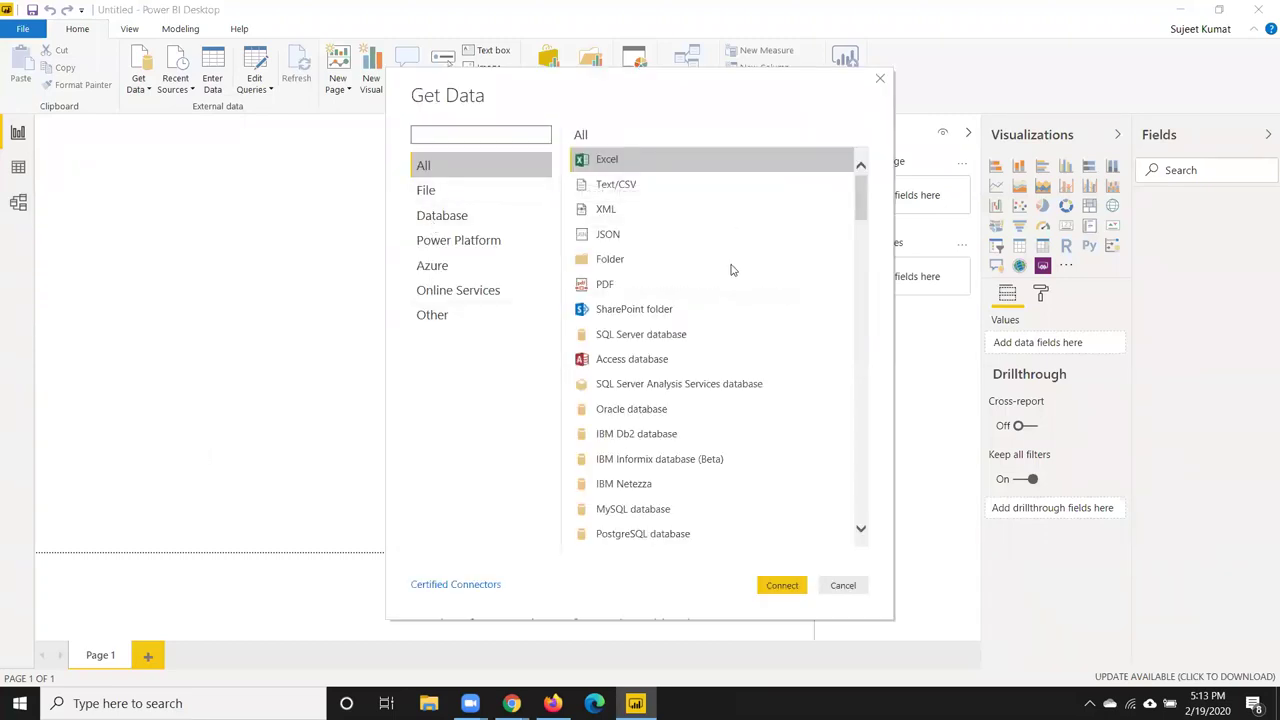
scroll(729, 266, down, 4)
scroll(729, 284, up, 4)
click(489, 192)
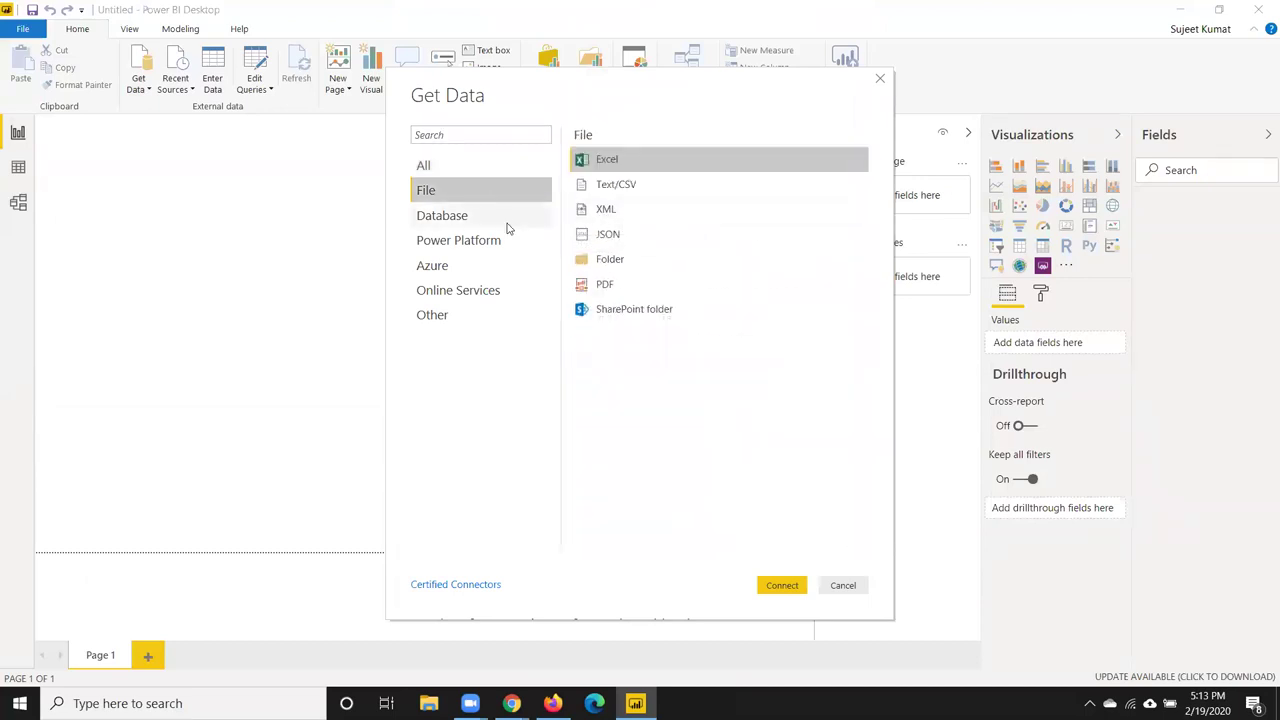
click(503, 219)
scroll(600, 240, down, 3)
scroll(674, 254, down, 2)
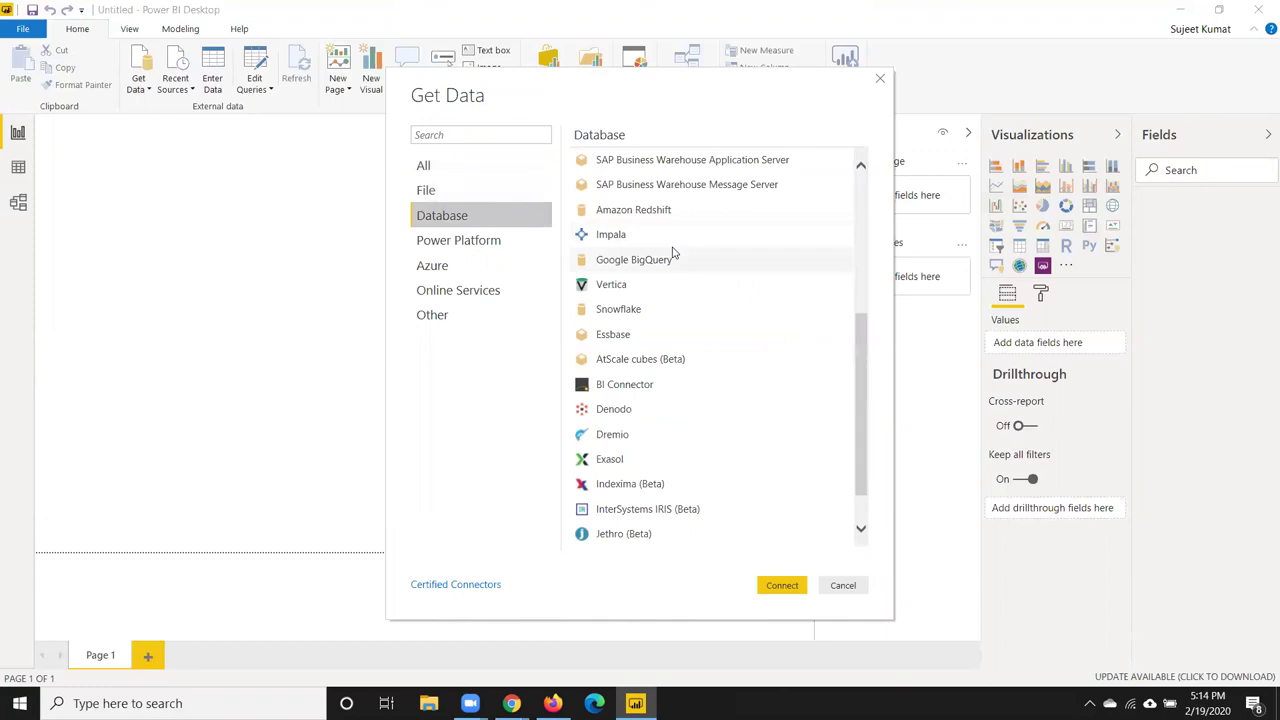
- Browse the Power Platform, Azure, Online Services and Other connector categories
click(500, 243)
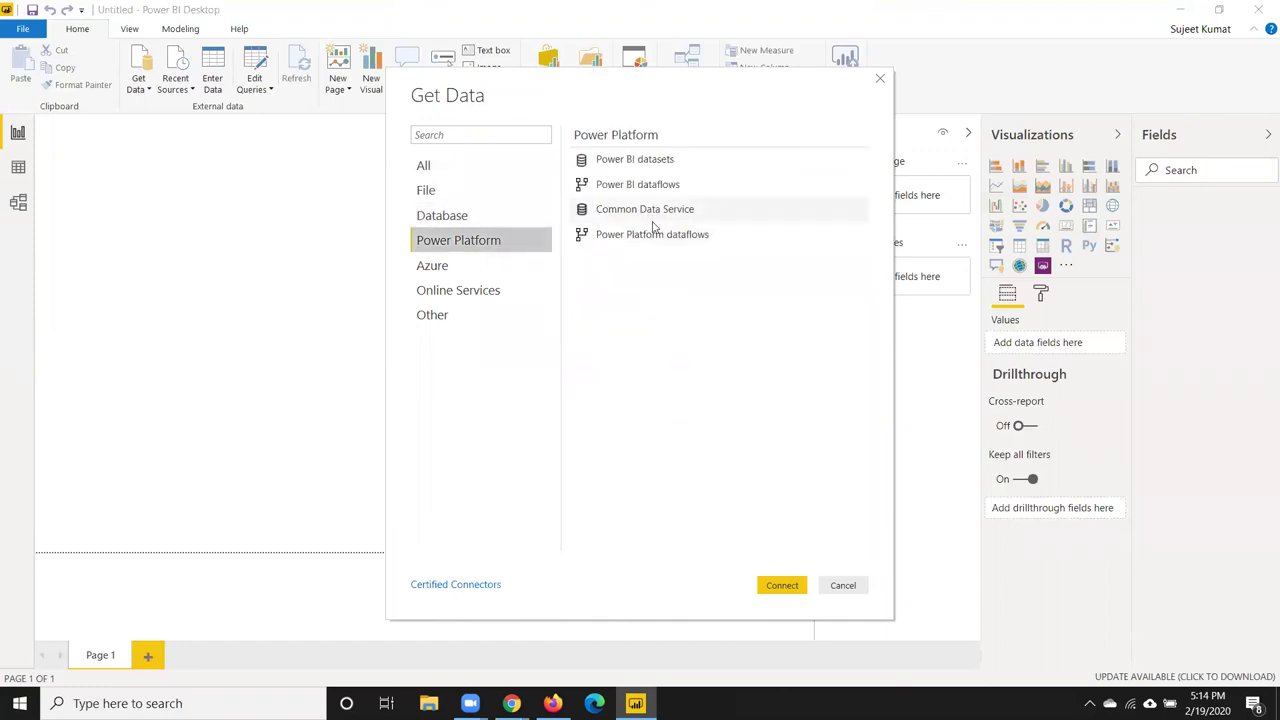
click(500, 268)
click(505, 292)
scroll(630, 229, down, 5)
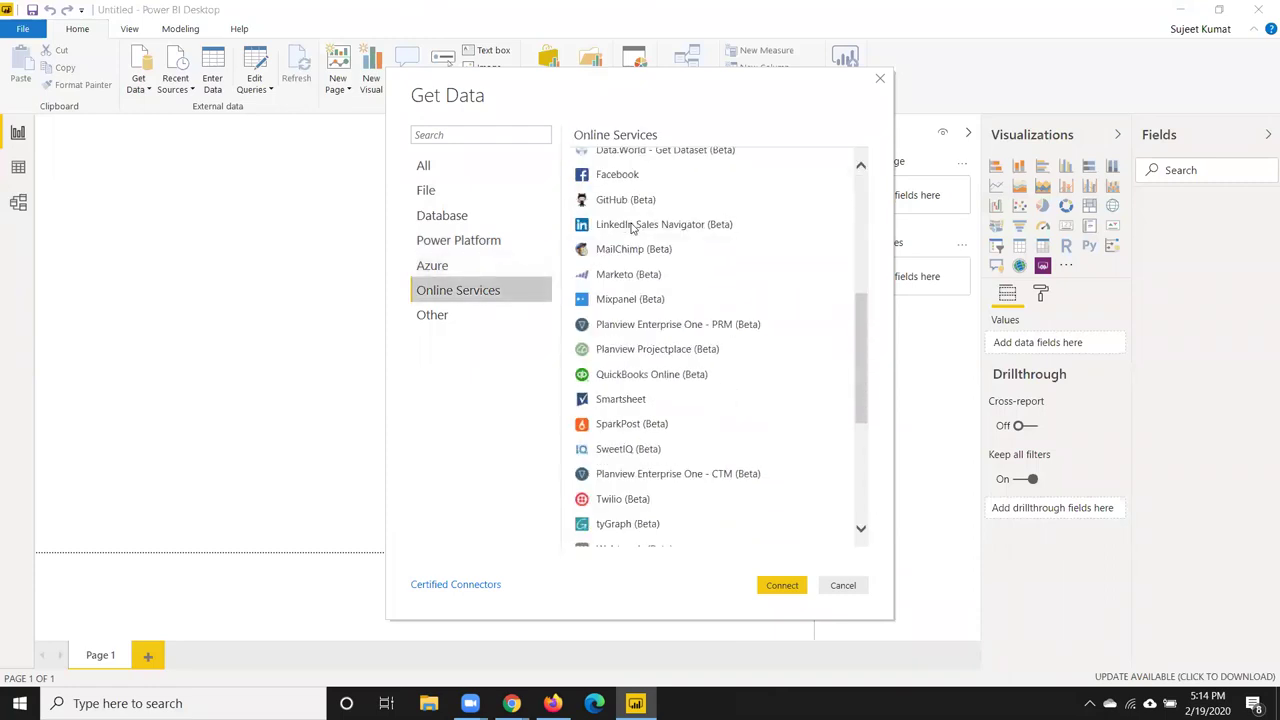
click(483, 320)
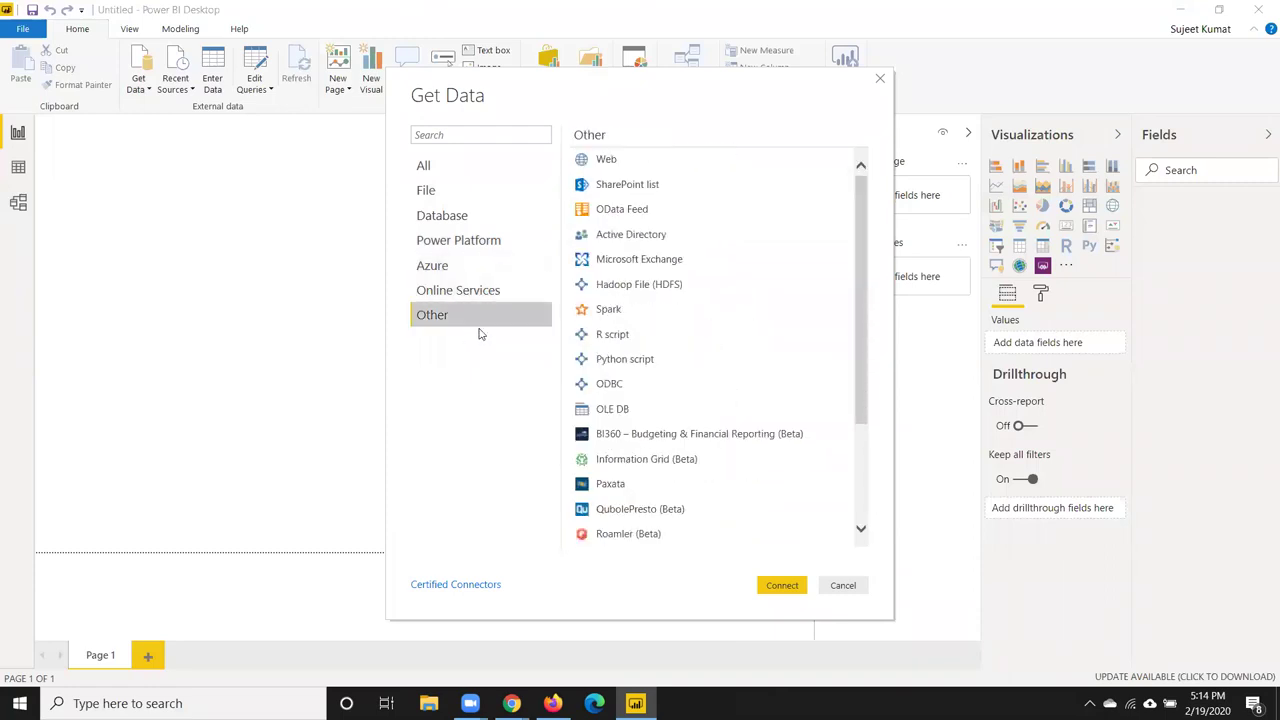
scroll(644, 236, down, 3)
scroll(648, 228, up, 3)
- Choose File > Excel workbook and connect to it
click(465, 200)
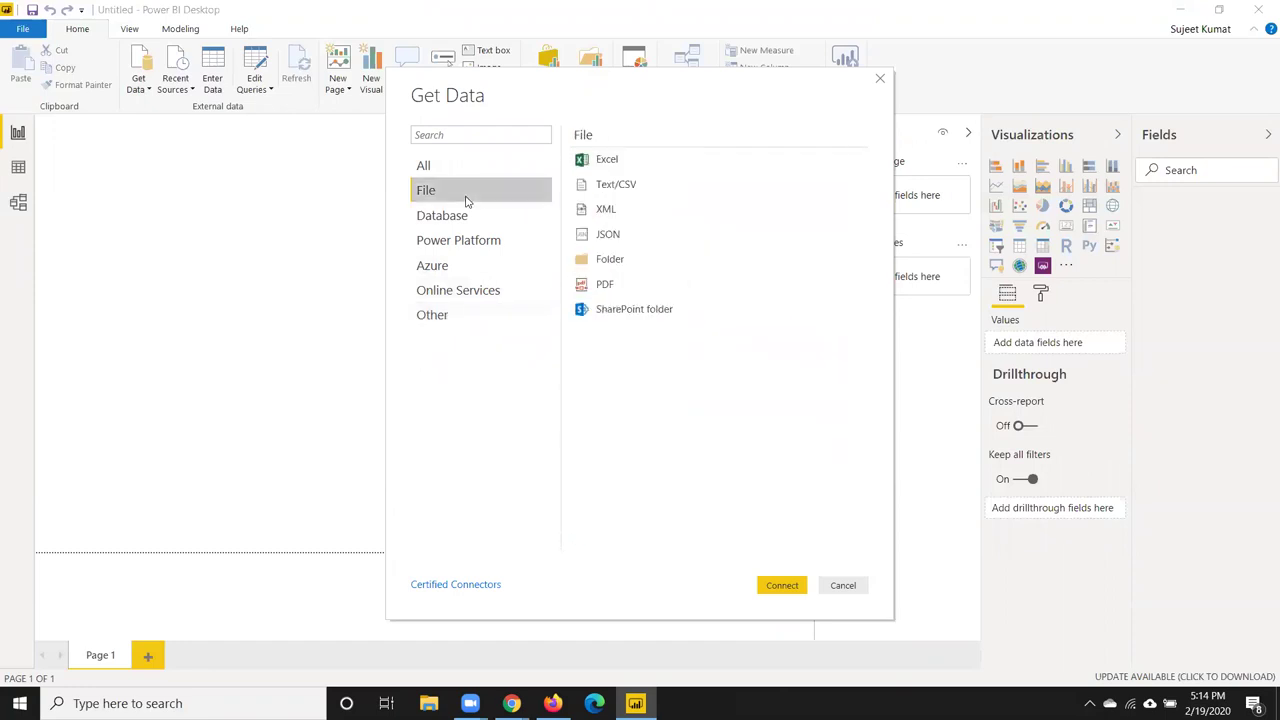
click(600, 169)
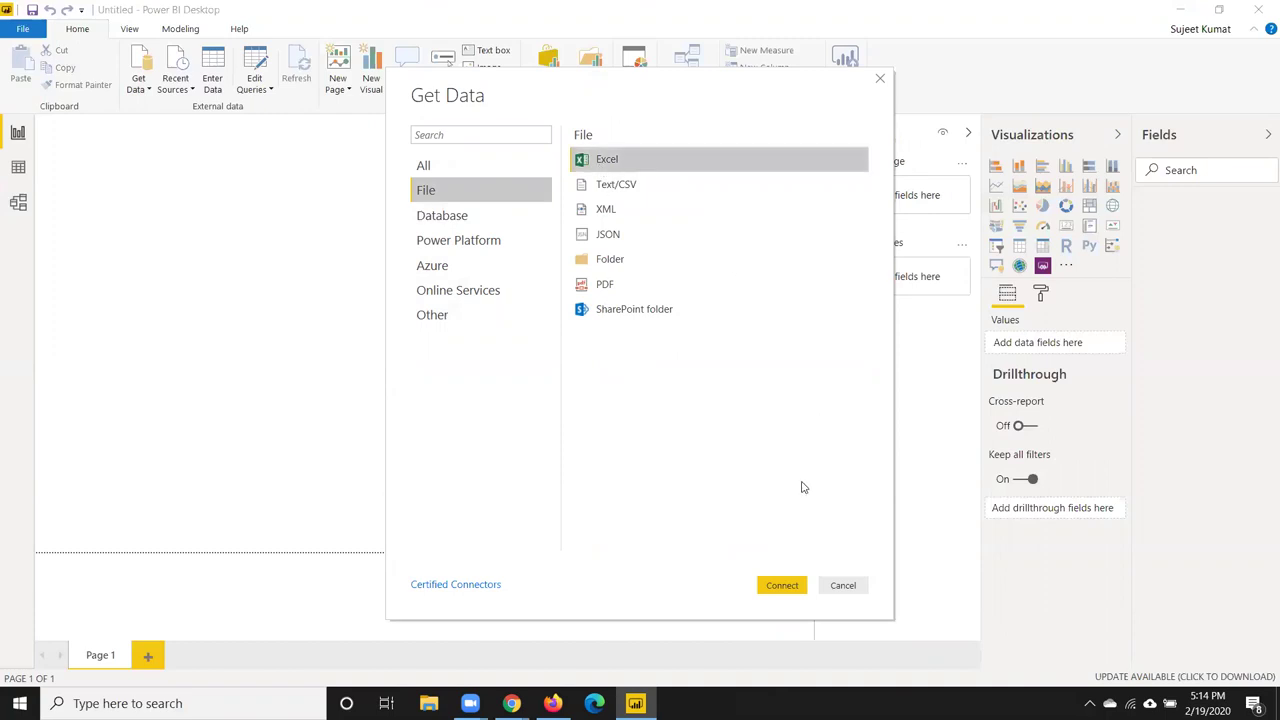
click(790, 586)
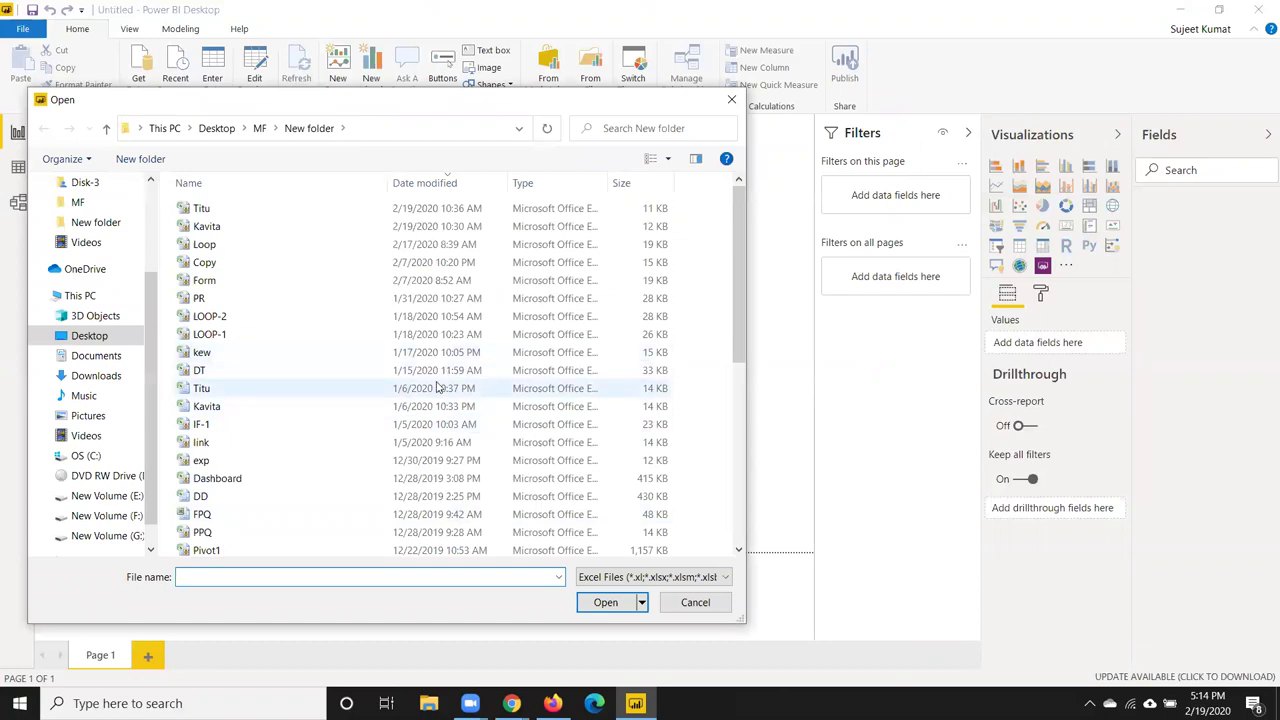
- Scroll down to the CData workbook in MF\New folder and open it
scroll(400, 420, down, 1)
scroll(376, 440, down, 1)
scroll(376, 440, down, 2)
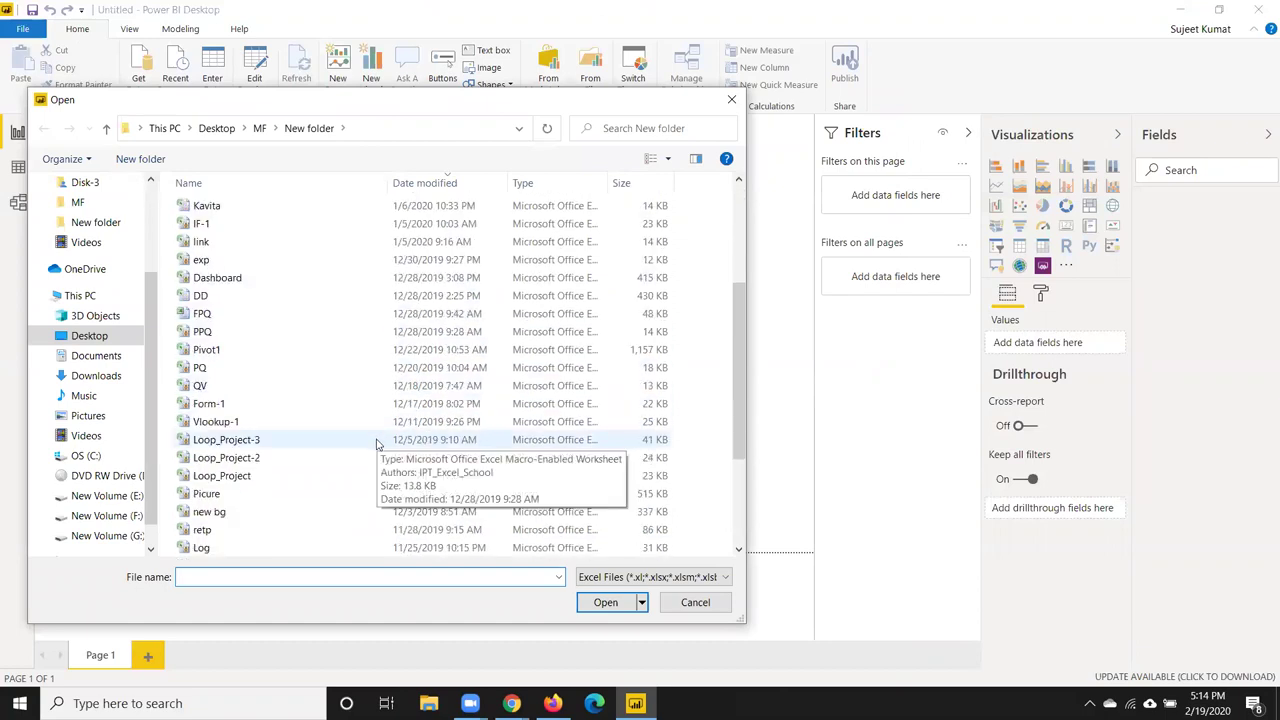
scroll(376, 442, down, 3)
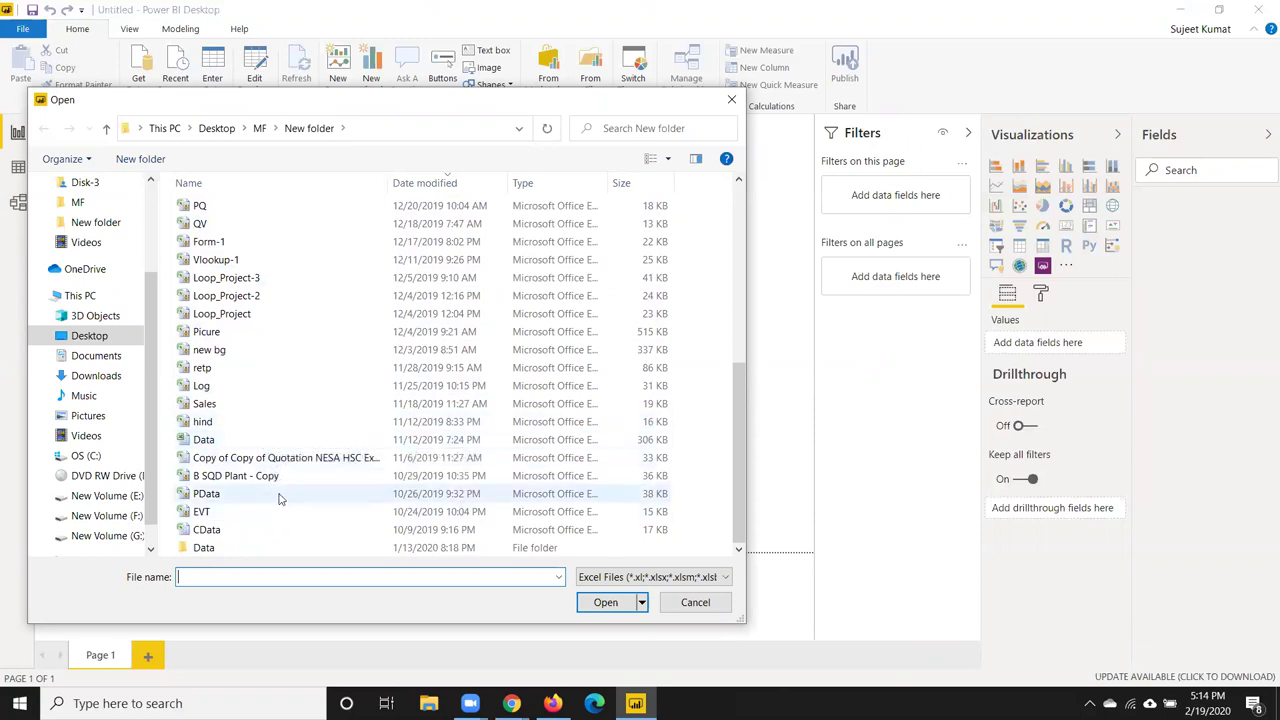
click(288, 533)
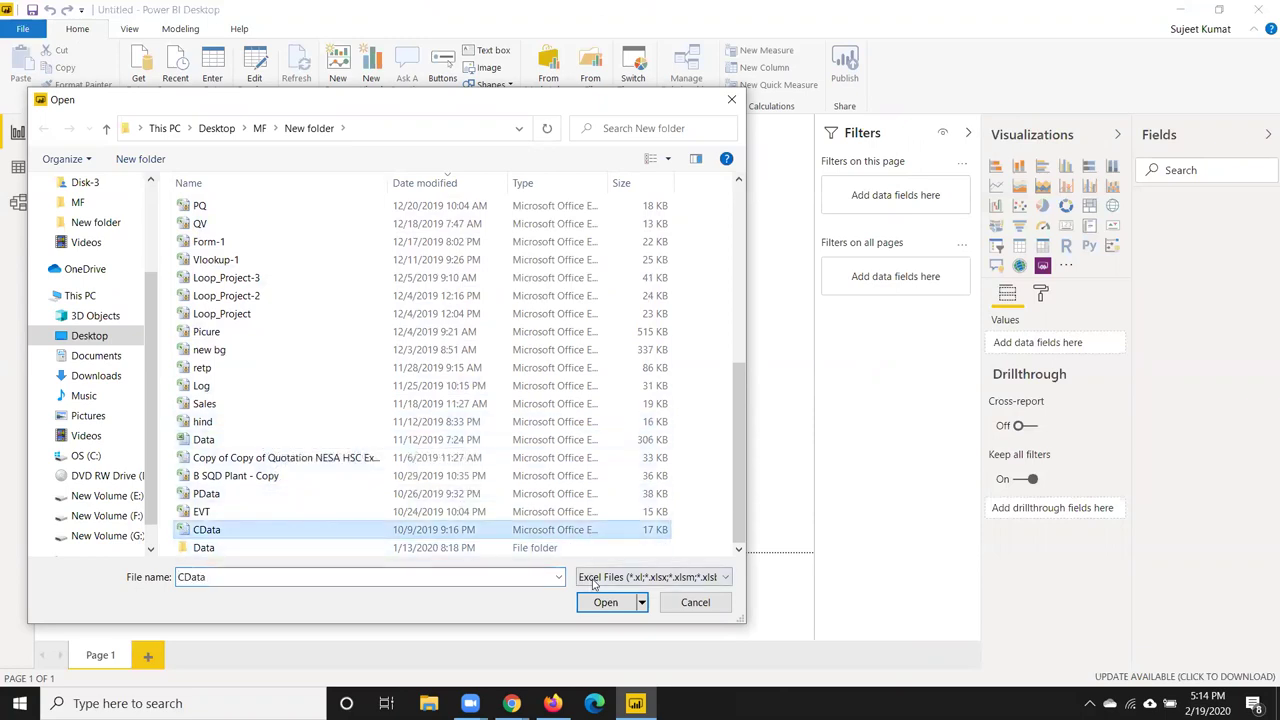
click(593, 608)
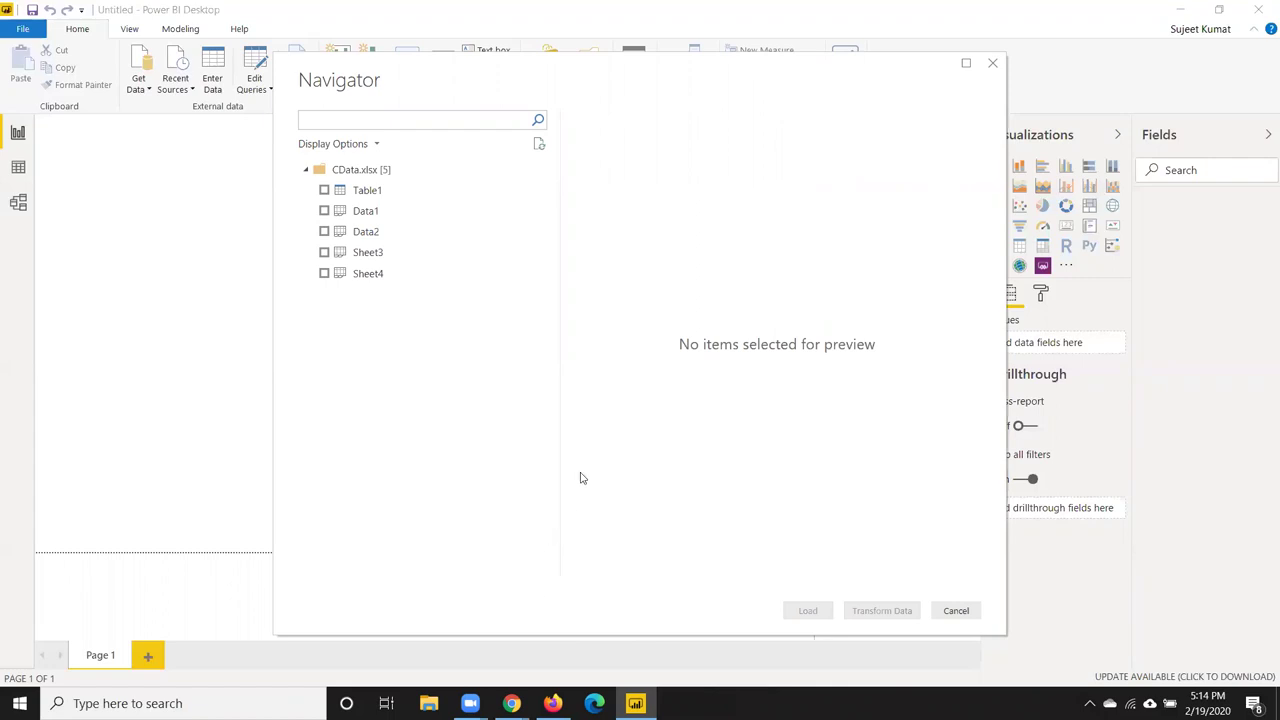
- Preview Table1, Data1, Data2, Sheet3 and the empty Sheet4 in the Navigator
click(404, 200)
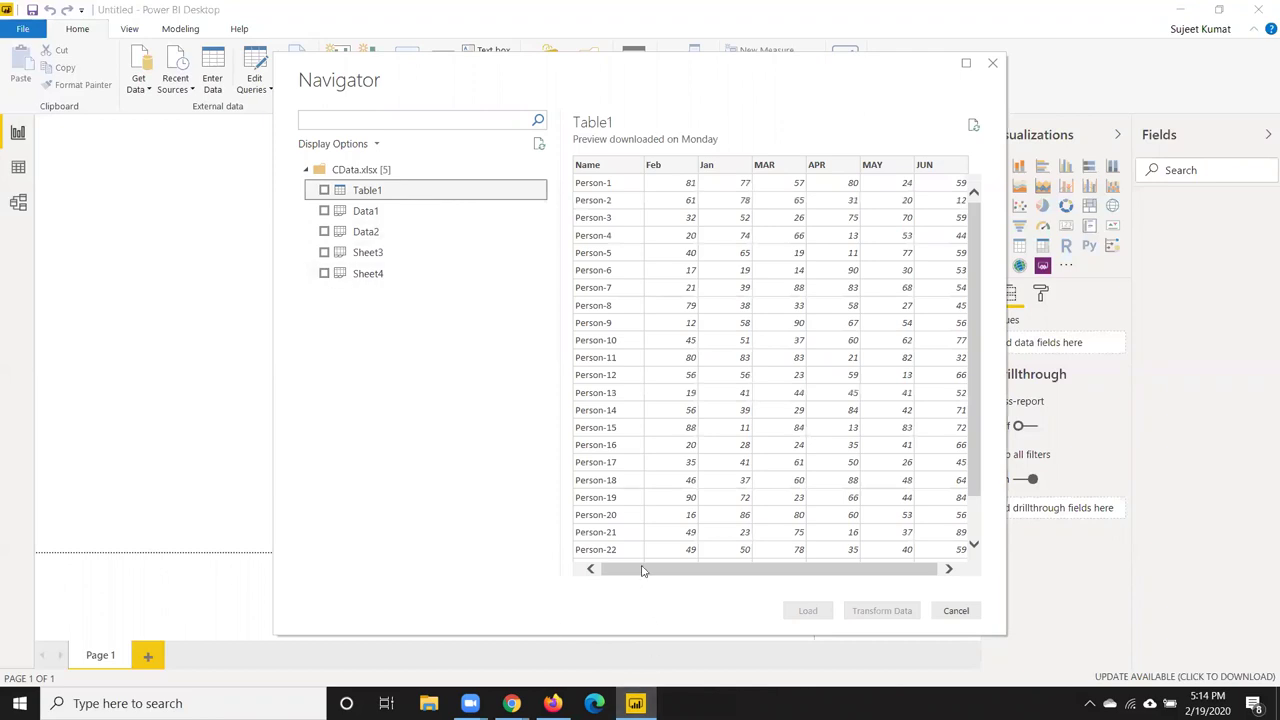
click(363, 214)
click(363, 252)
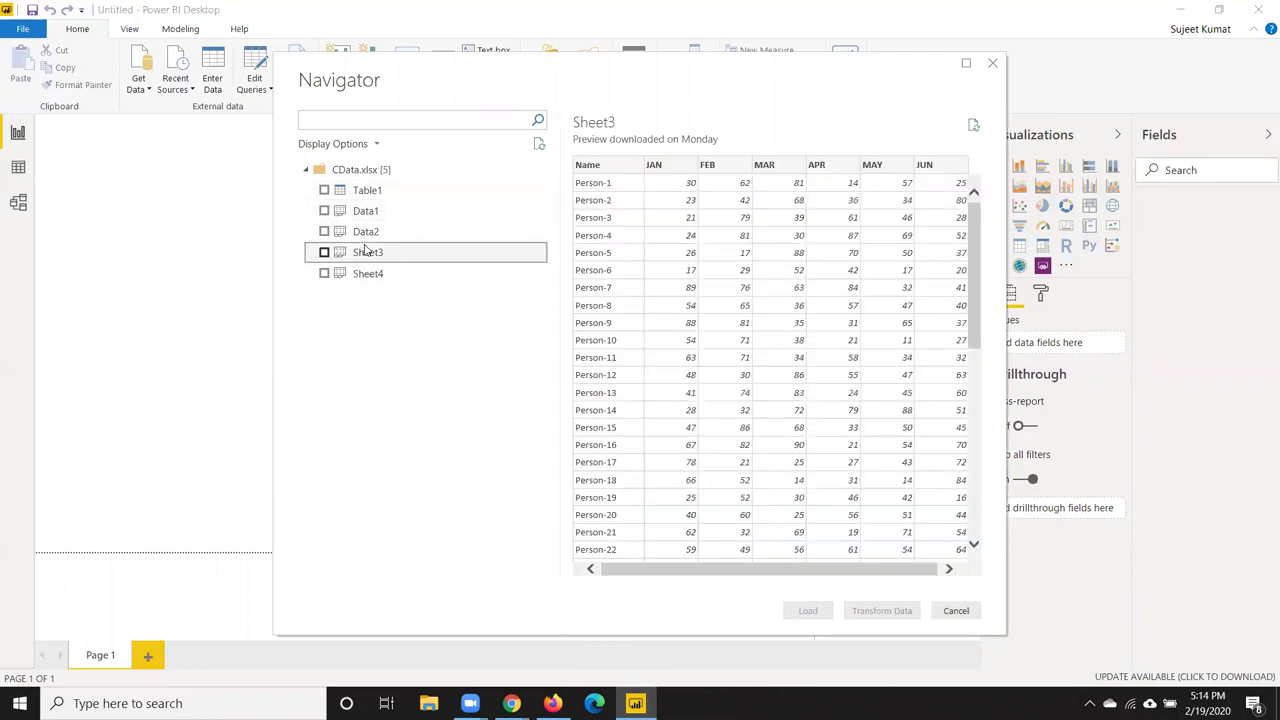
click(365, 236)
click(362, 254)
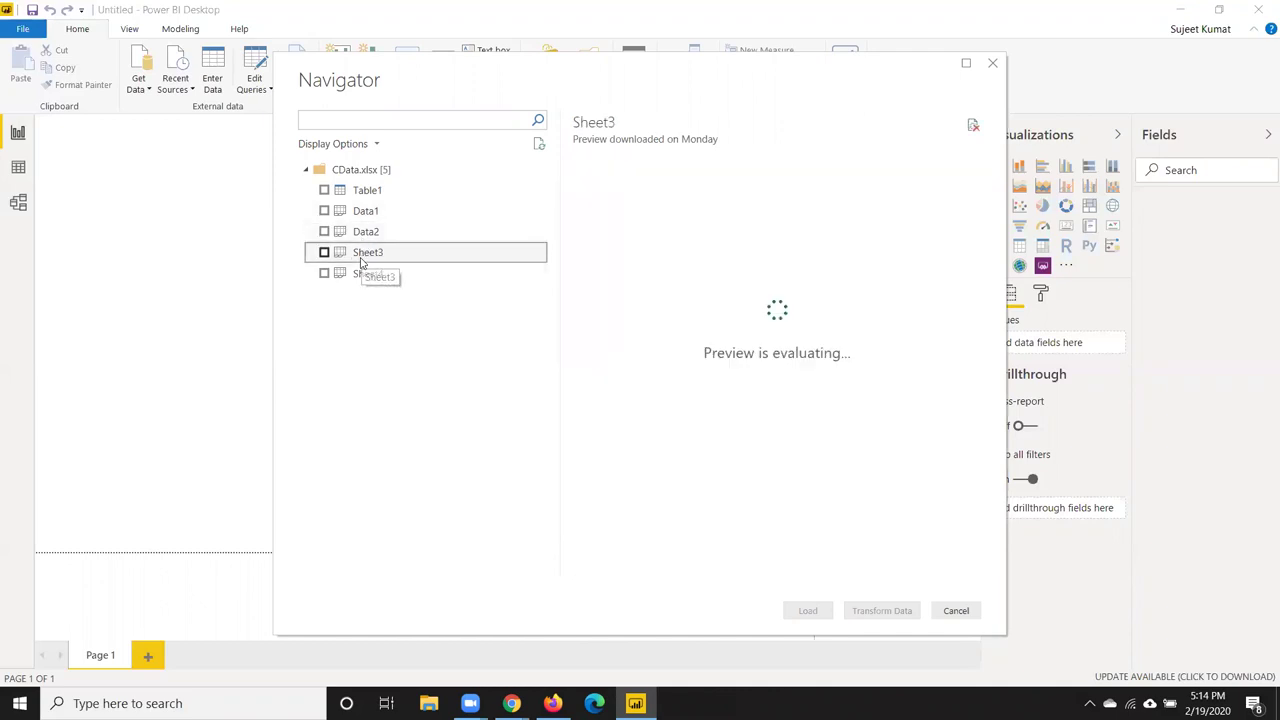
click(358, 271)
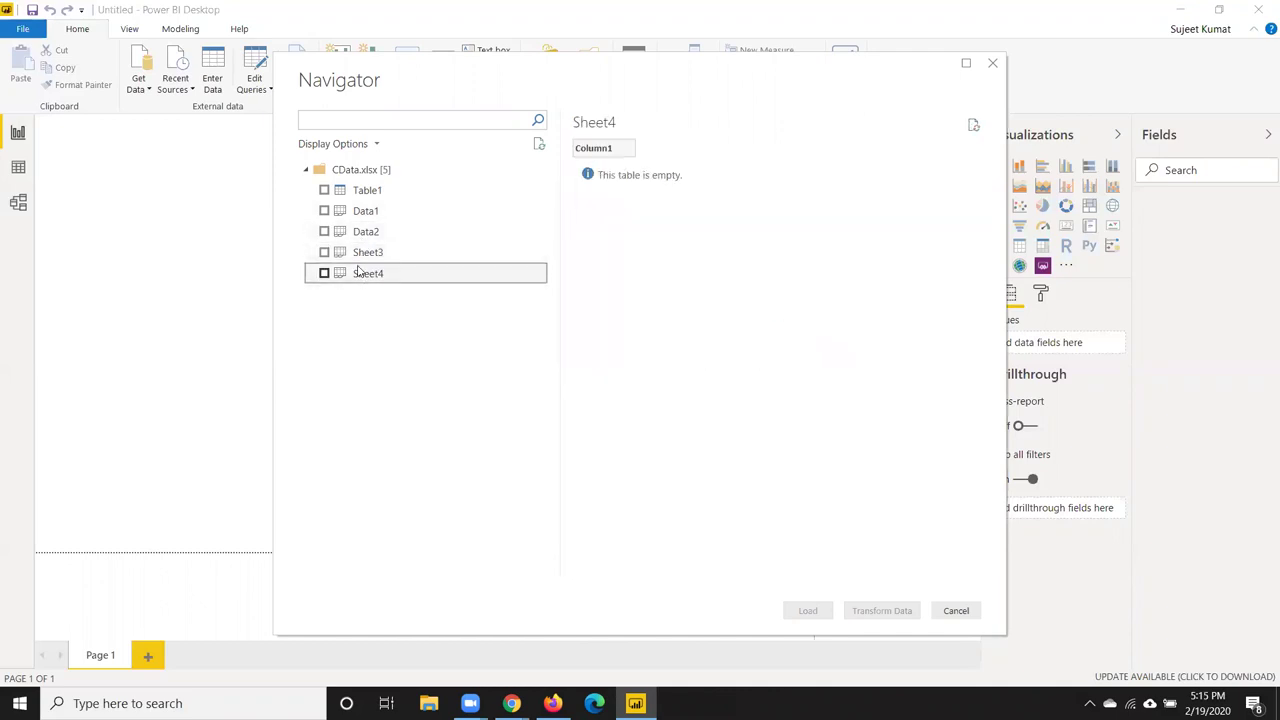
click(365, 251)
- Recheck Data2 and Data1, then tick Data1 and load it
click(367, 232)
click(370, 212)
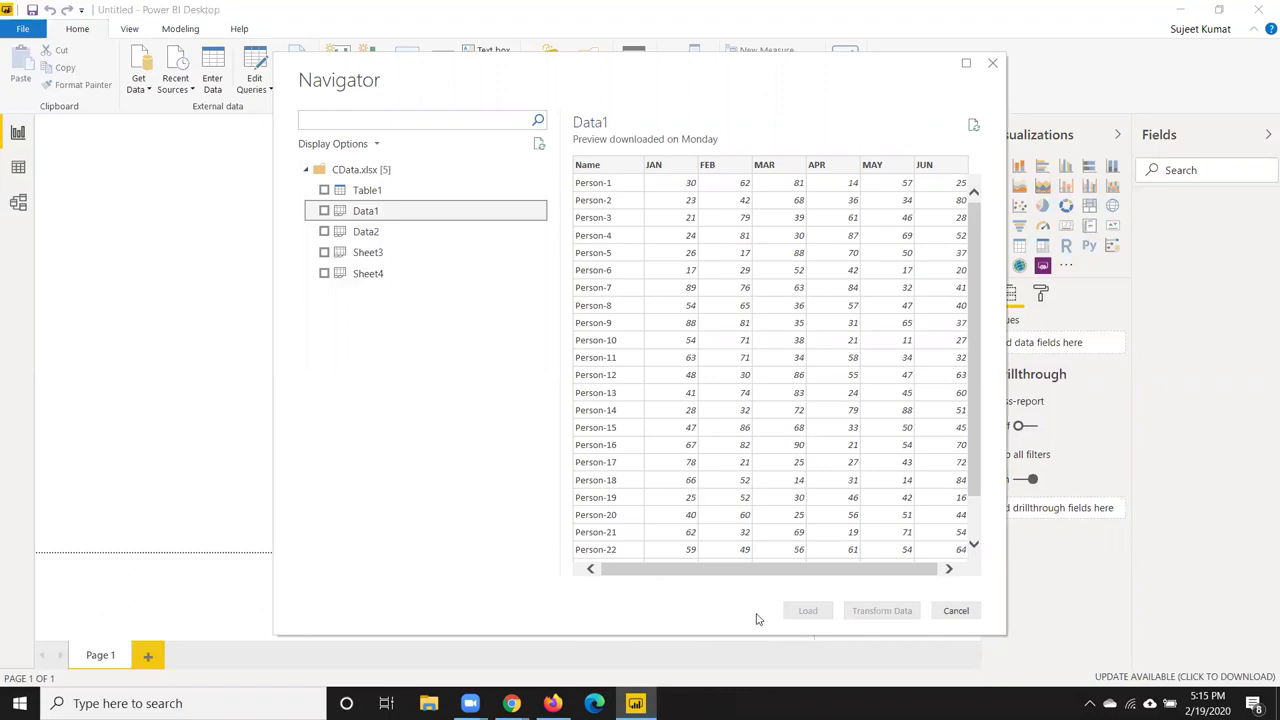
click(324, 212)
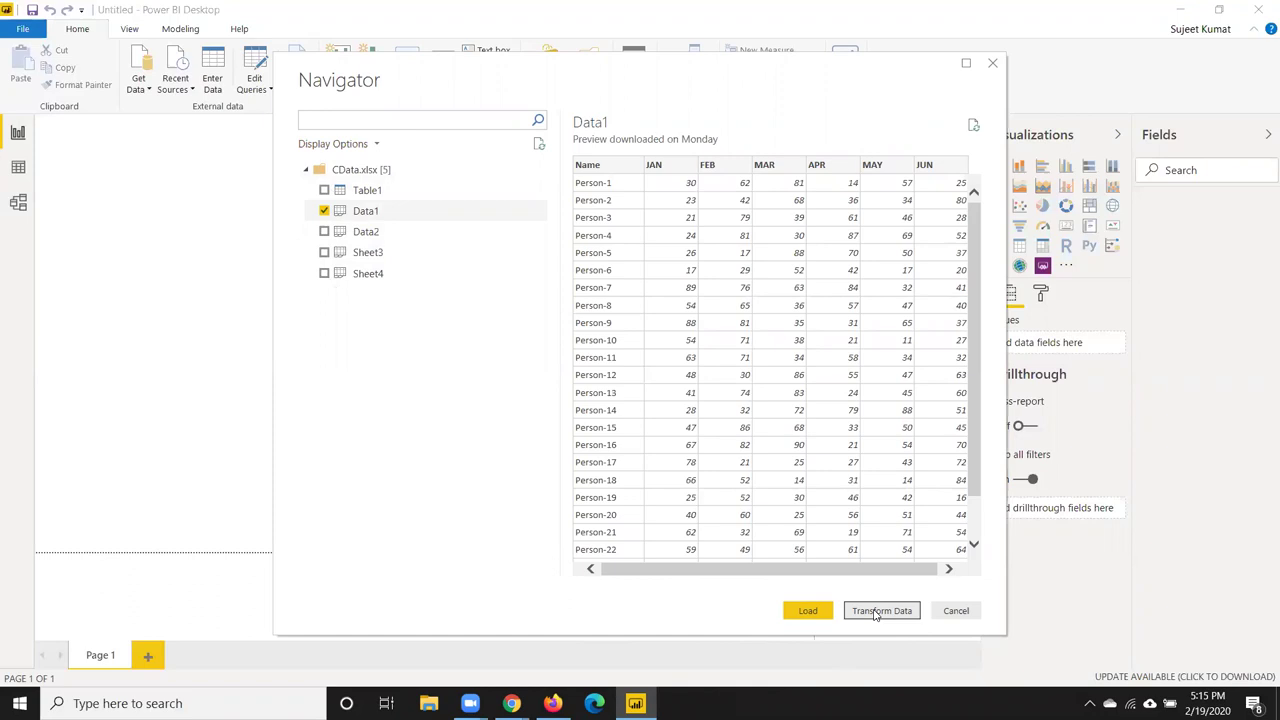
click(822, 614)
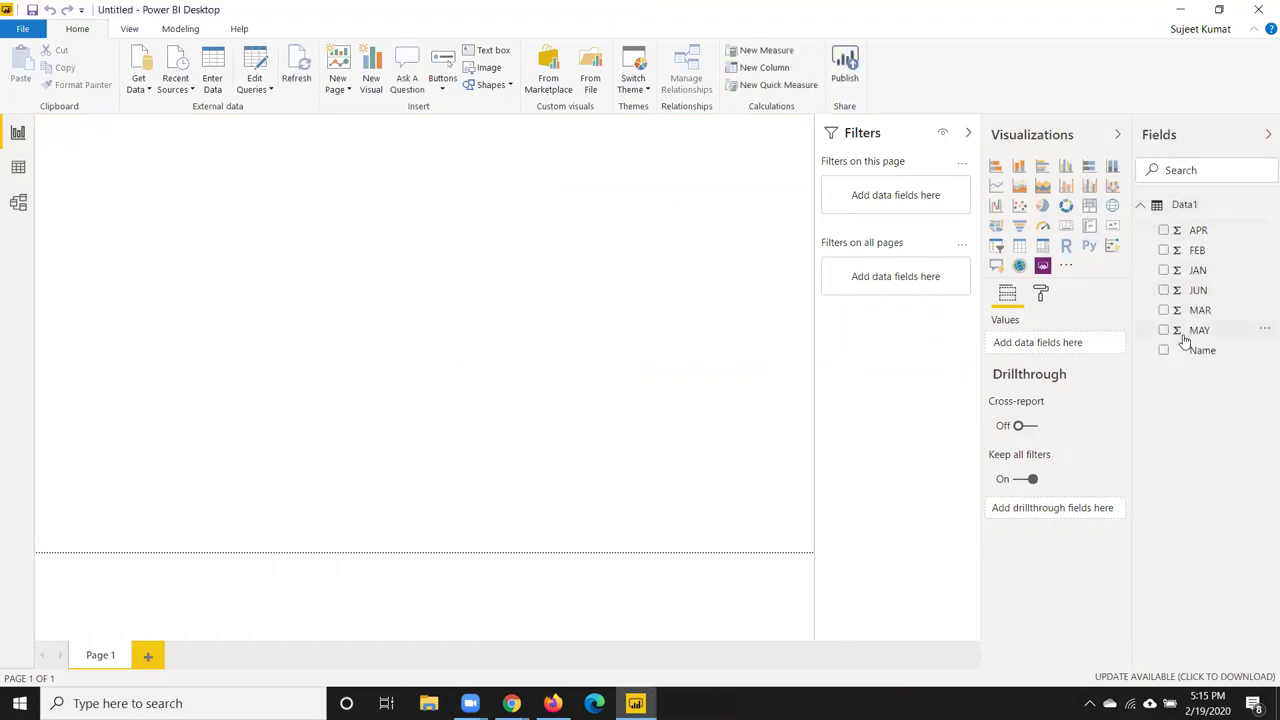
- Build an enlarged table visual showing Name with its APR values
mouse_move(1198, 352)
mouse_down()
mouse_move(195, 150)
mouse_move(180, 171)
mouse_up()
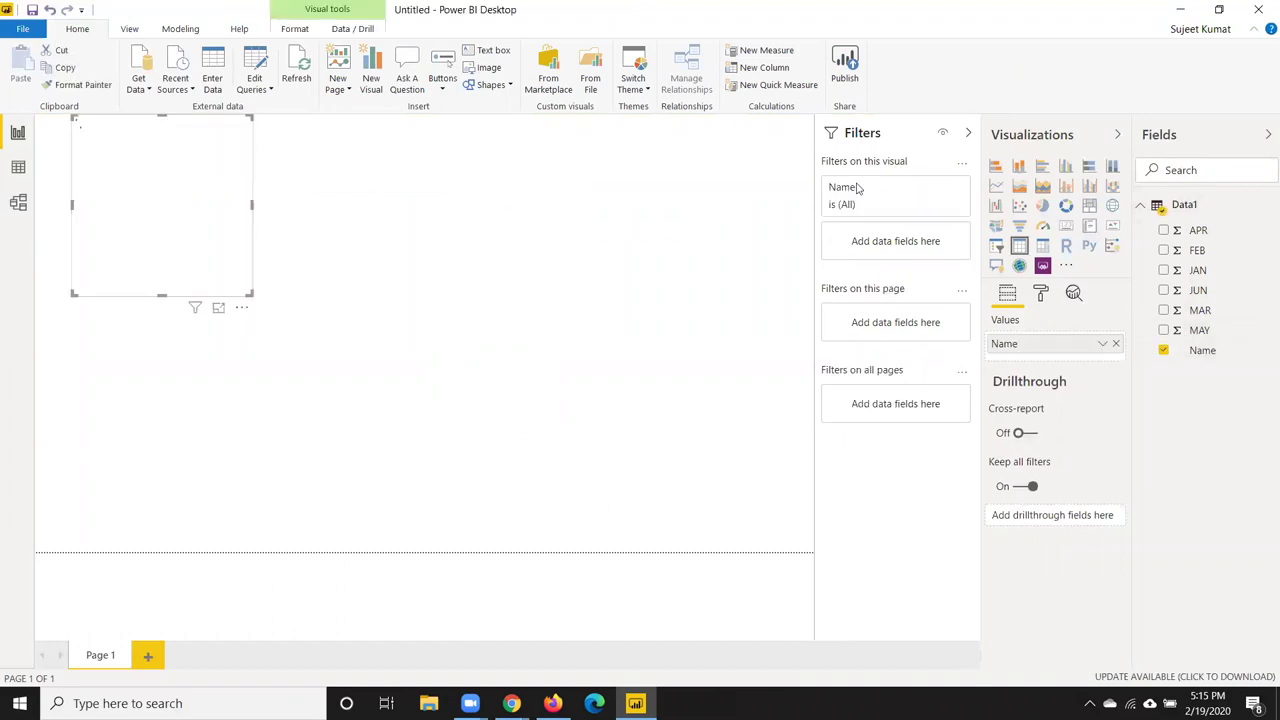
mouse_move(1198, 230)
mouse_down()
mouse_move(361, 178)
mouse_move(186, 150)
mouse_up()
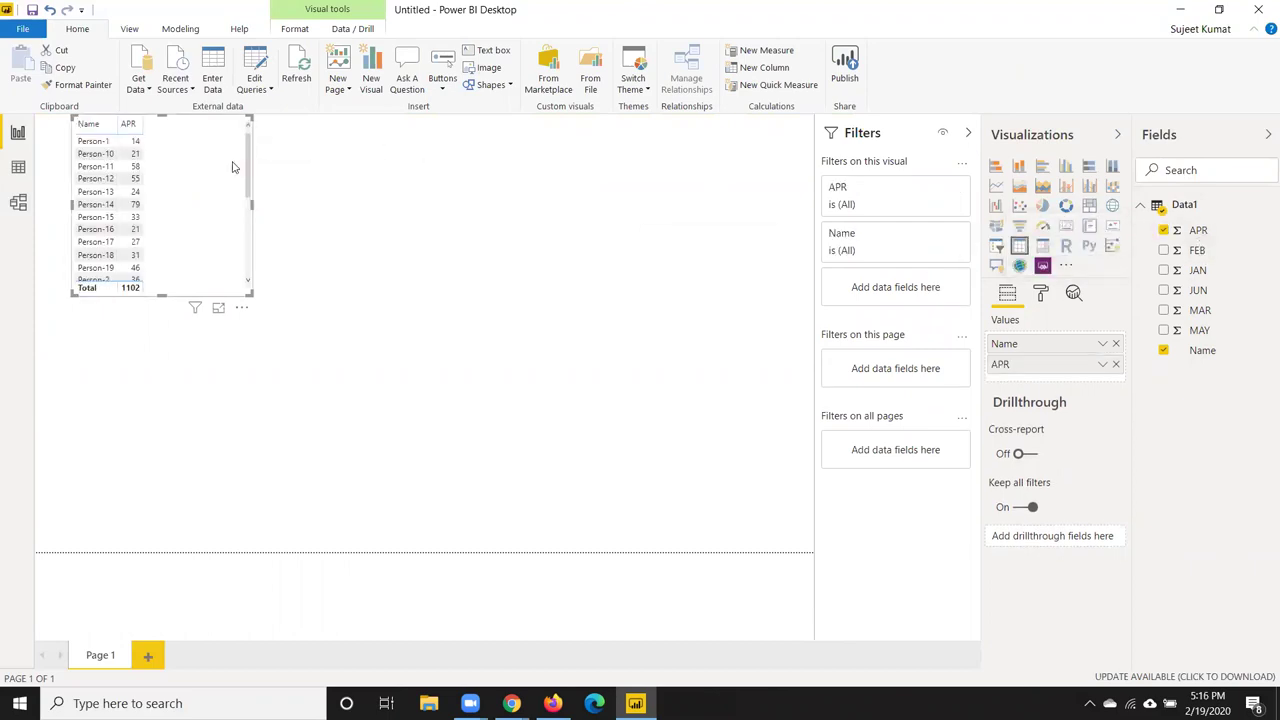
drag(252, 294, 318, 400)
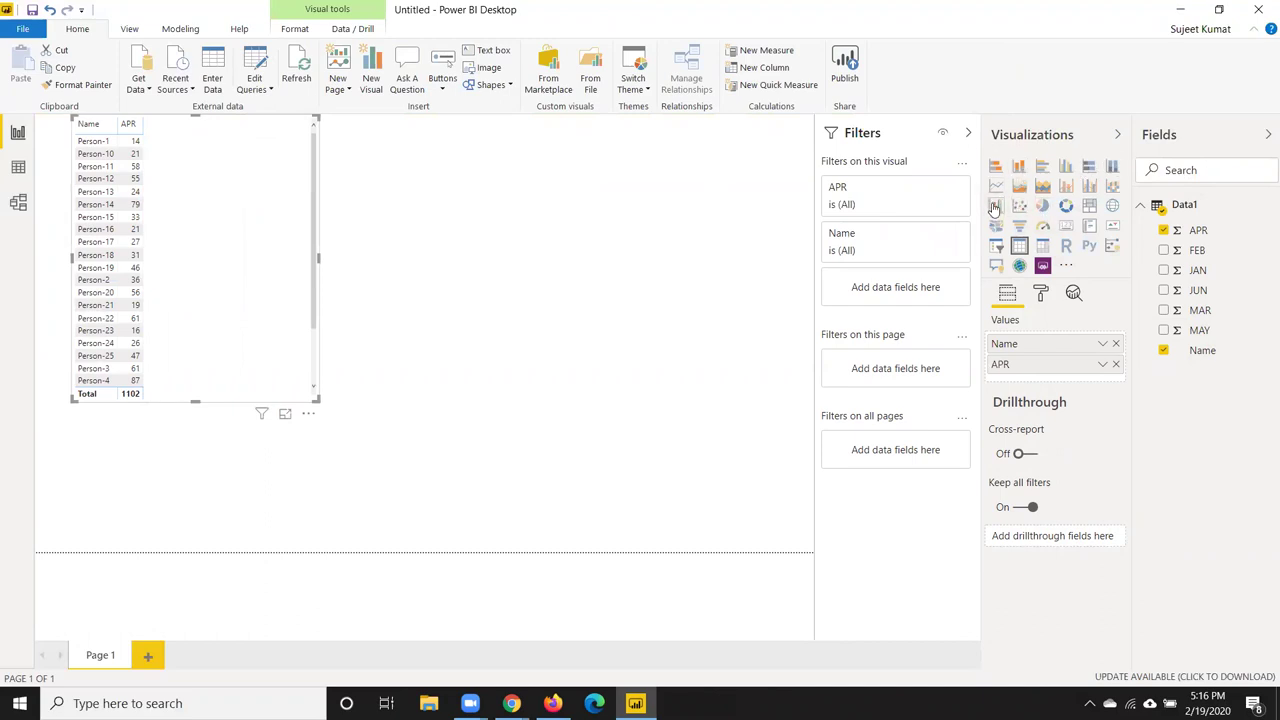
- Convert the table into a widened APR by Name clustered column chart
click(996, 206)
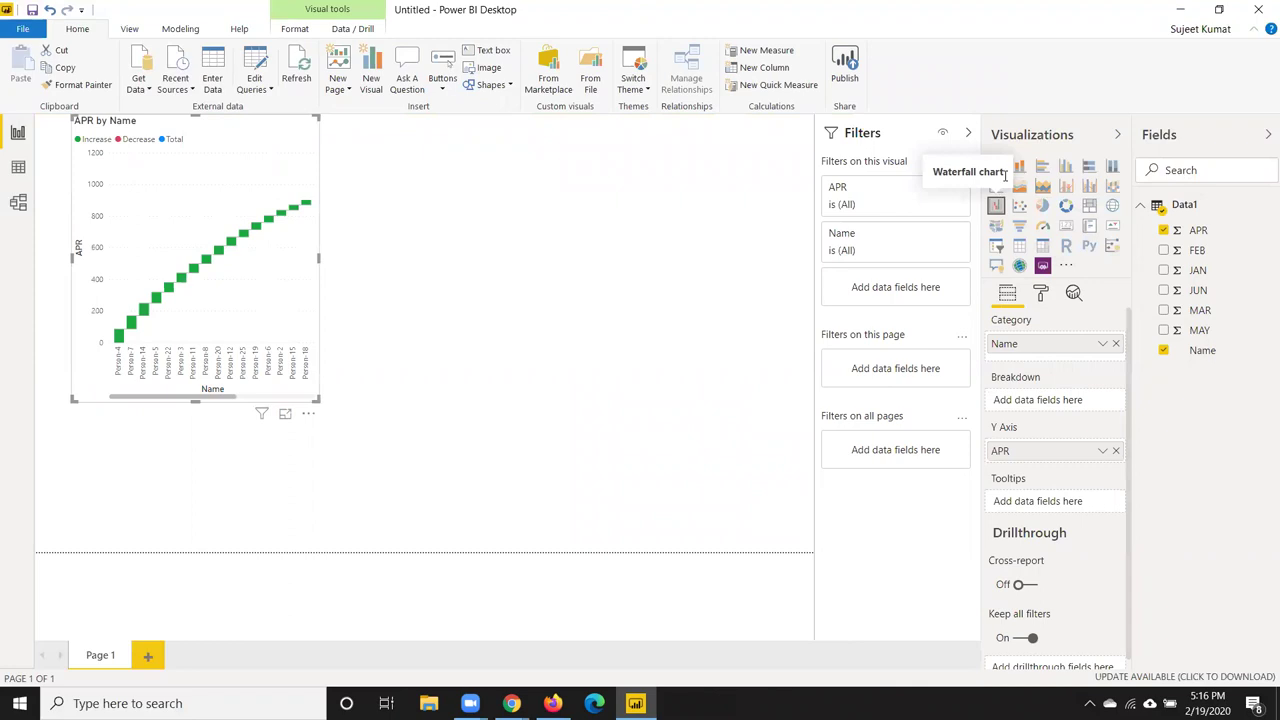
click(996, 166)
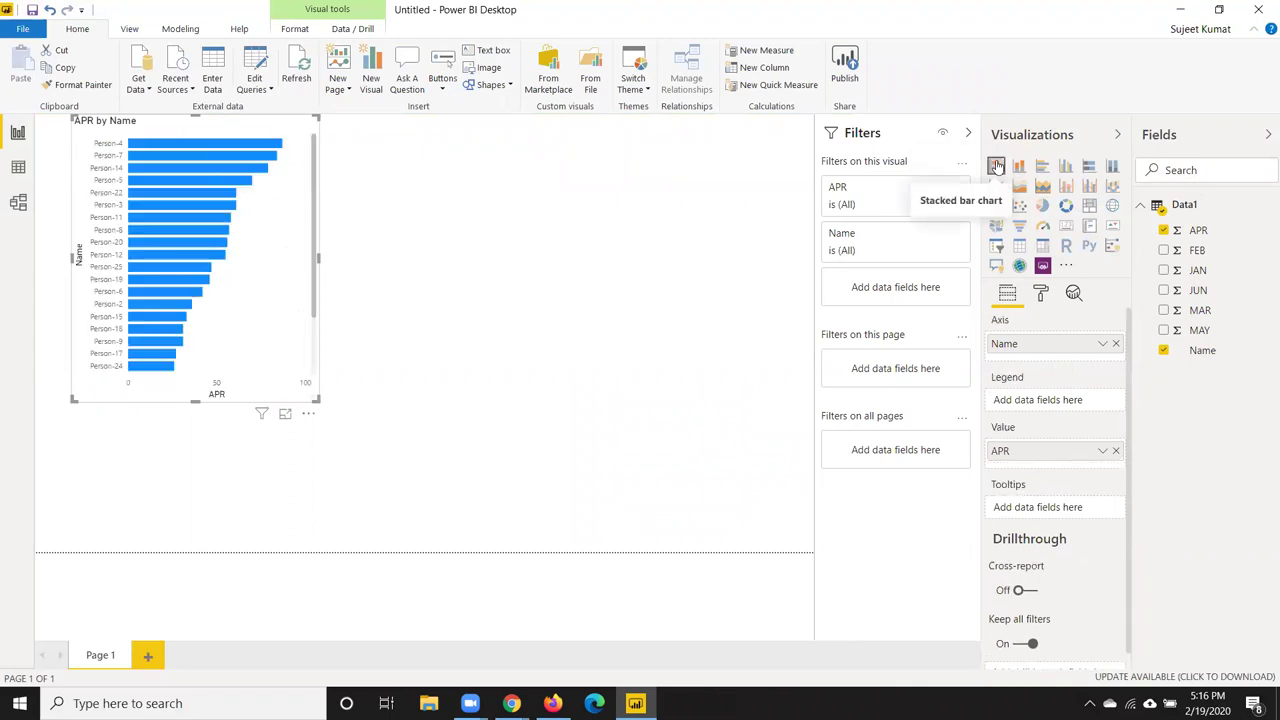
click(1065, 166)
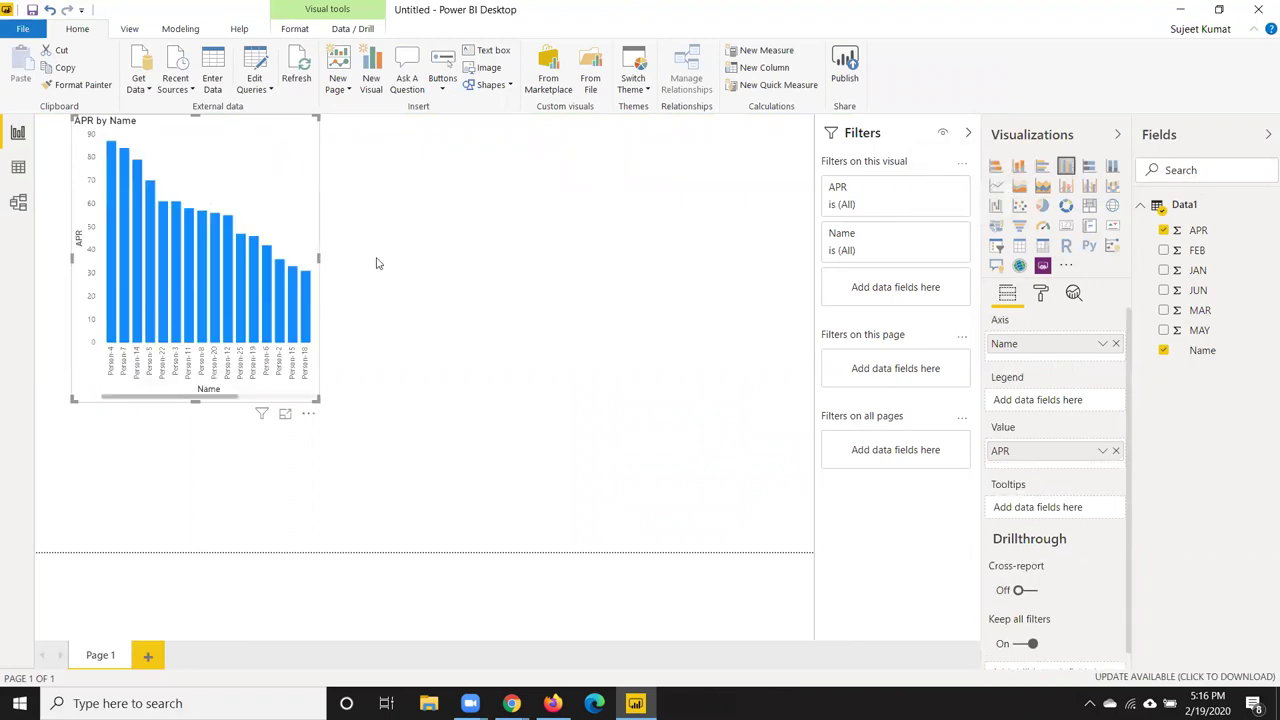
drag(319, 258, 336, 262)
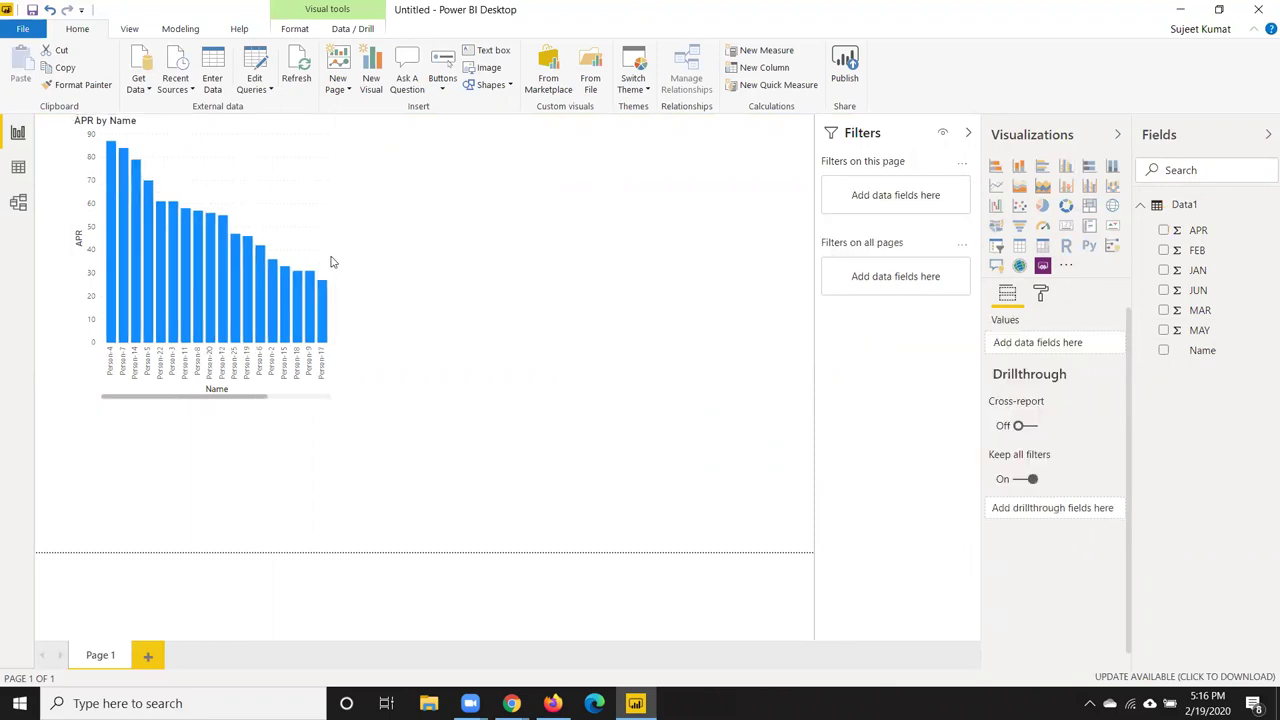
click(318, 260)
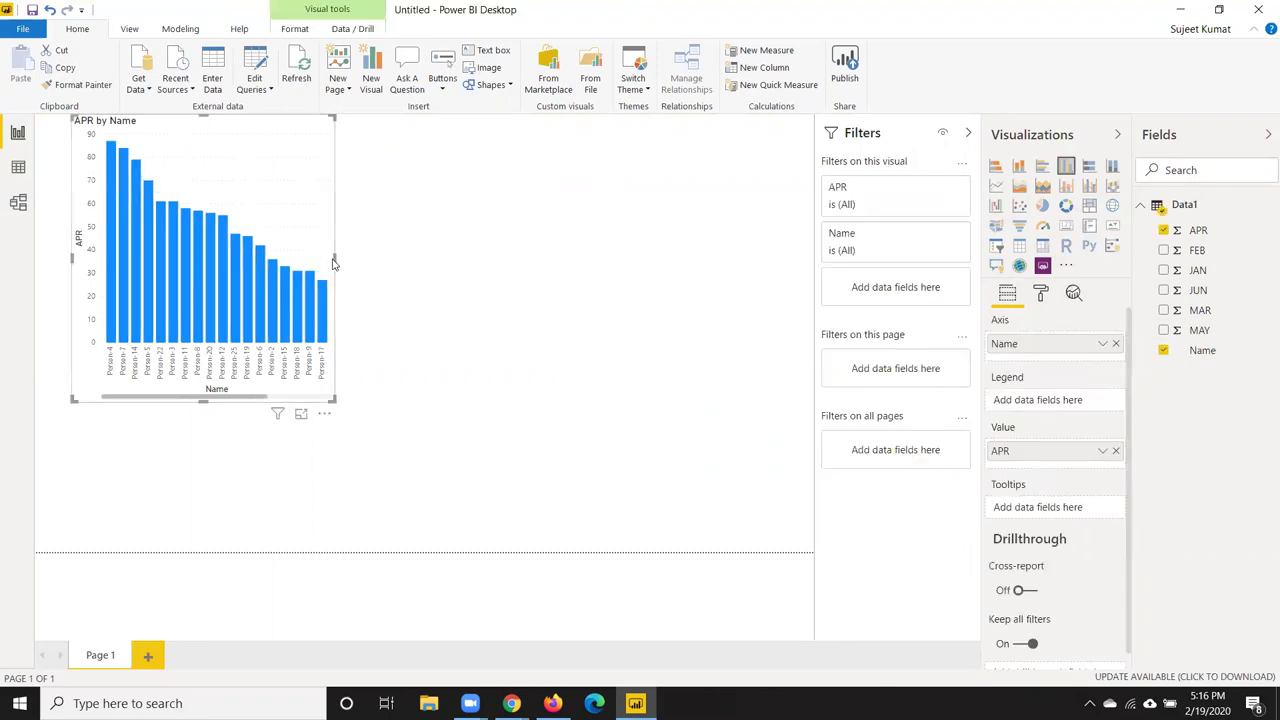
click(386, 222)
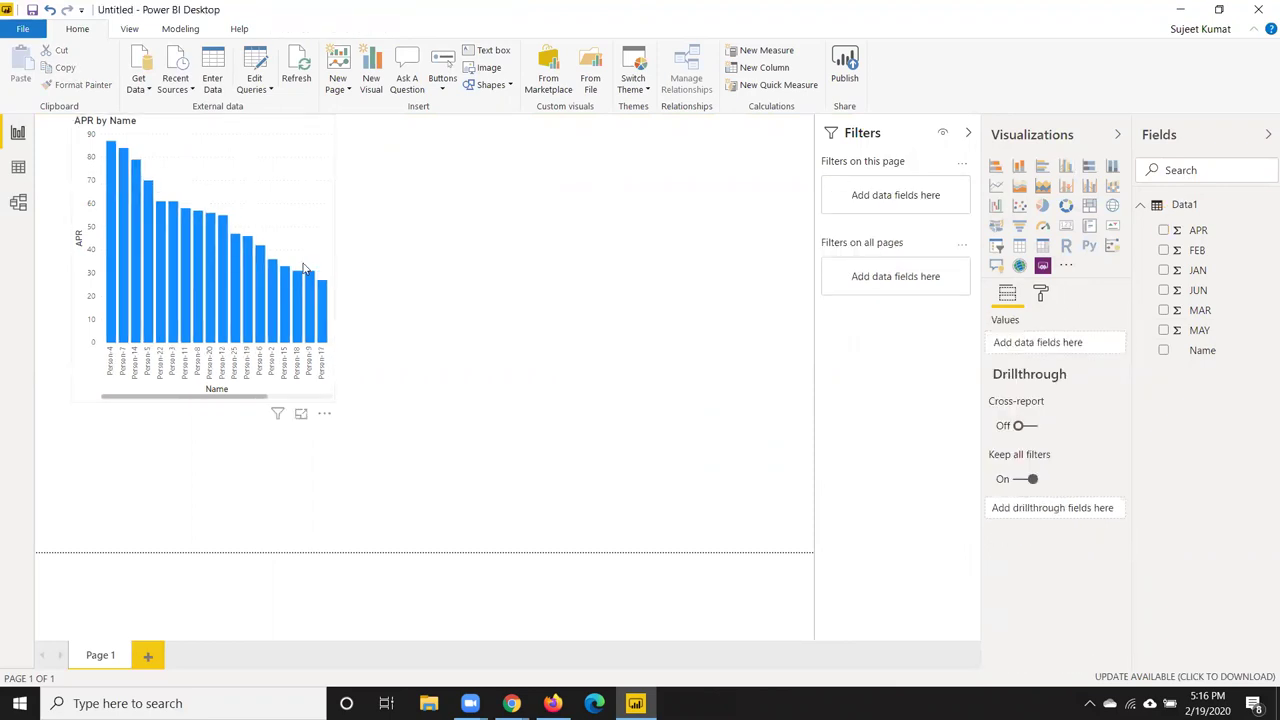
- Add an enlarged donut chart with Name as legend and MAR as values, beside the column chart
click(1066, 205)
drag(243, 412, 508, 190)
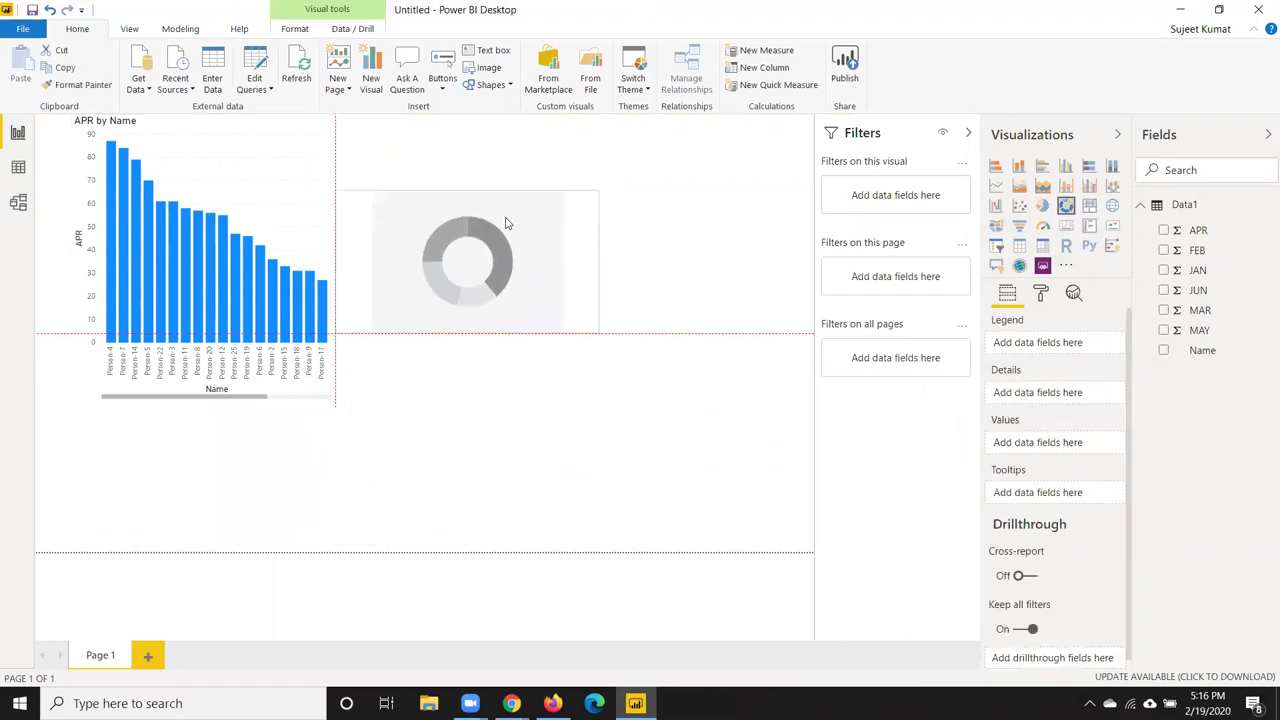
drag(1220, 352, 495, 267)
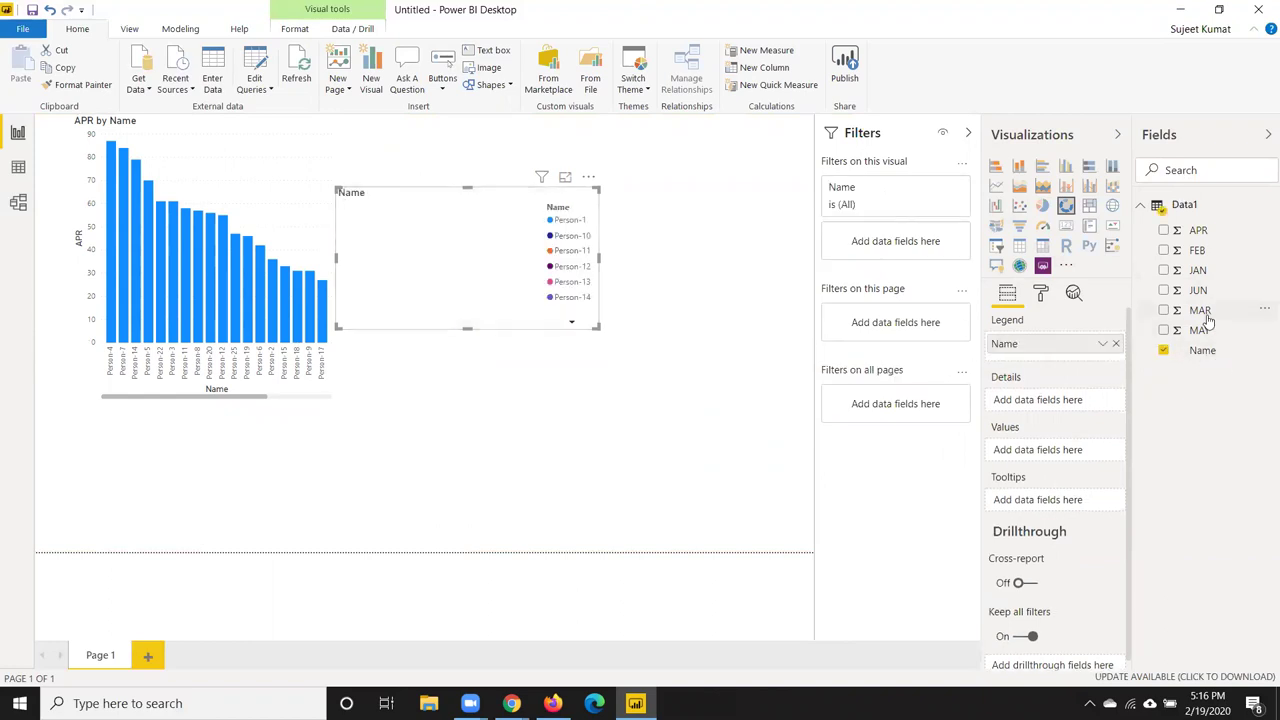
drag(1200, 311, 449, 257)
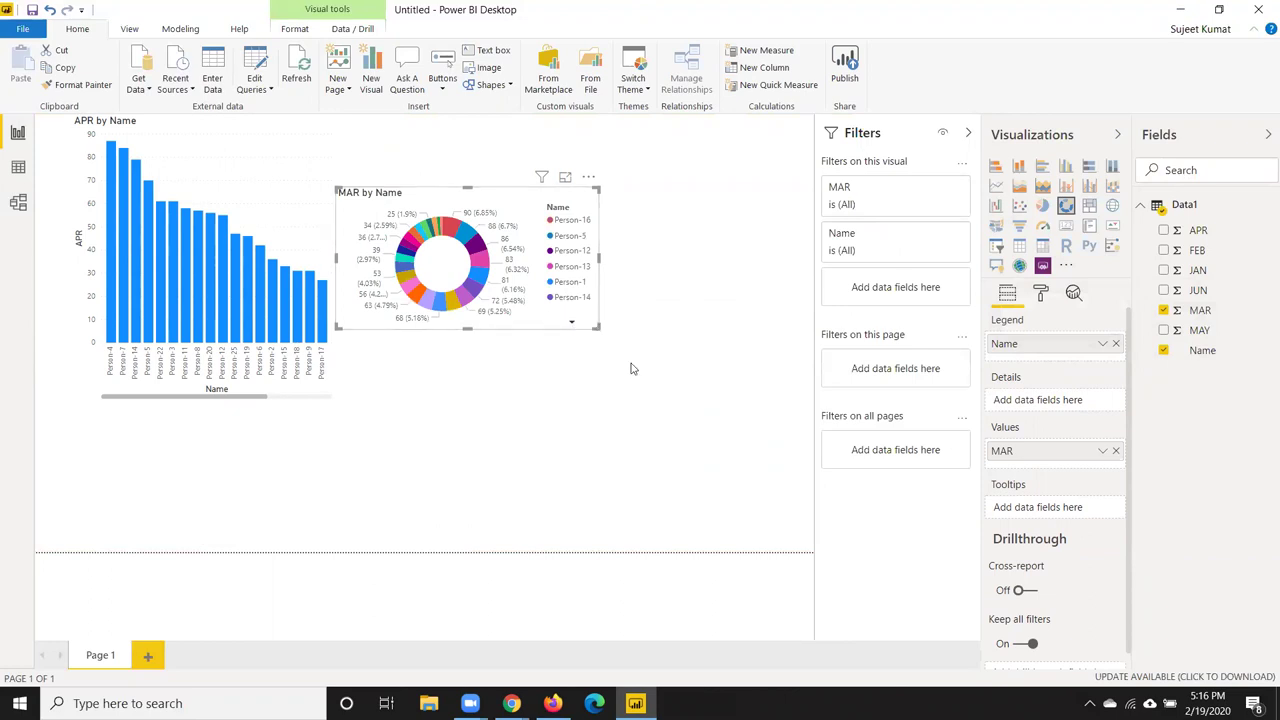
drag(599, 327, 670, 401)
mouse_move(508, 200)
mouse_down()
mouse_move(621, 170)
mouse_move(643, 197)
mouse_up()
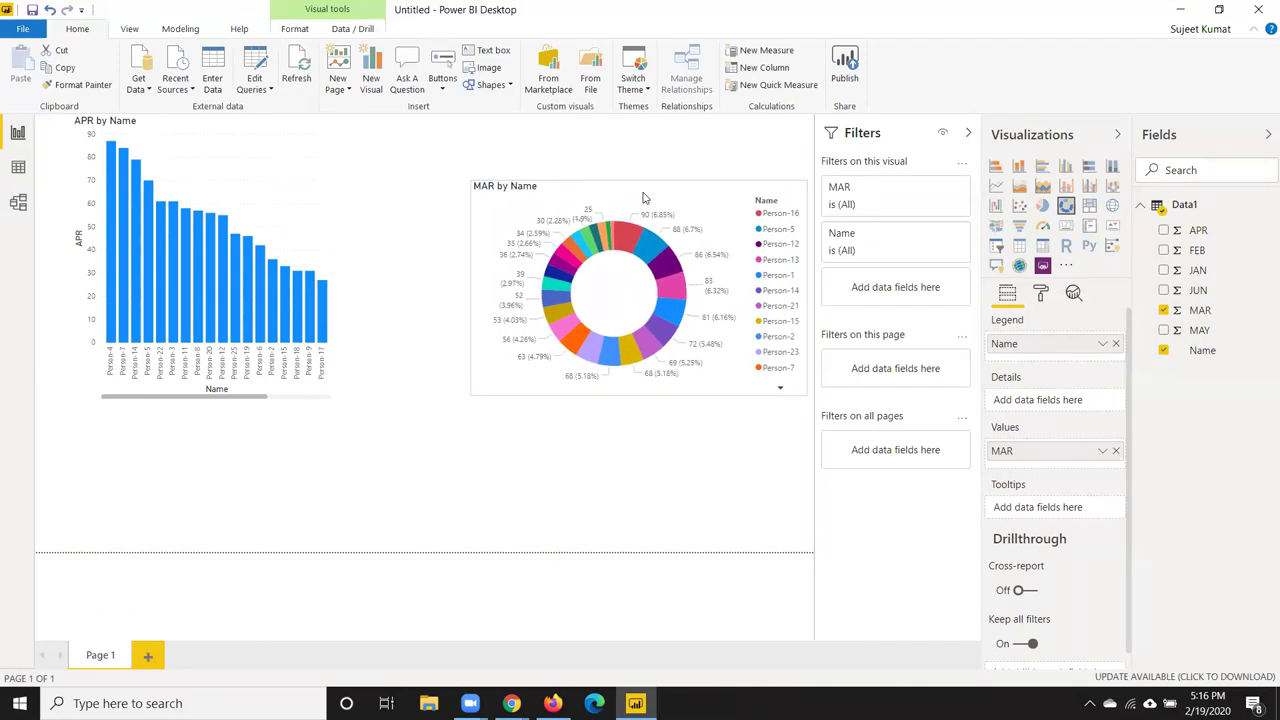
click(310, 487)
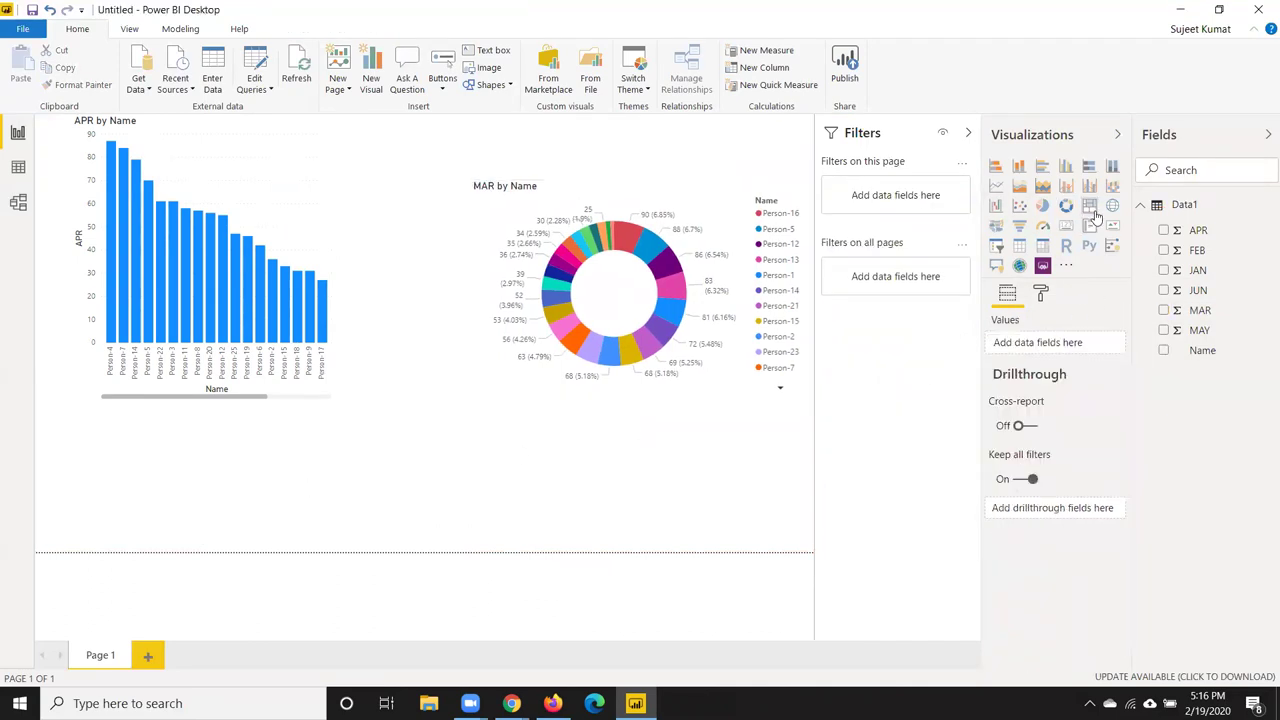
- Add a full-width treemap grouped by Name and sized by JUN below the charts
click(1090, 207)
drag(1214, 350, 262, 452)
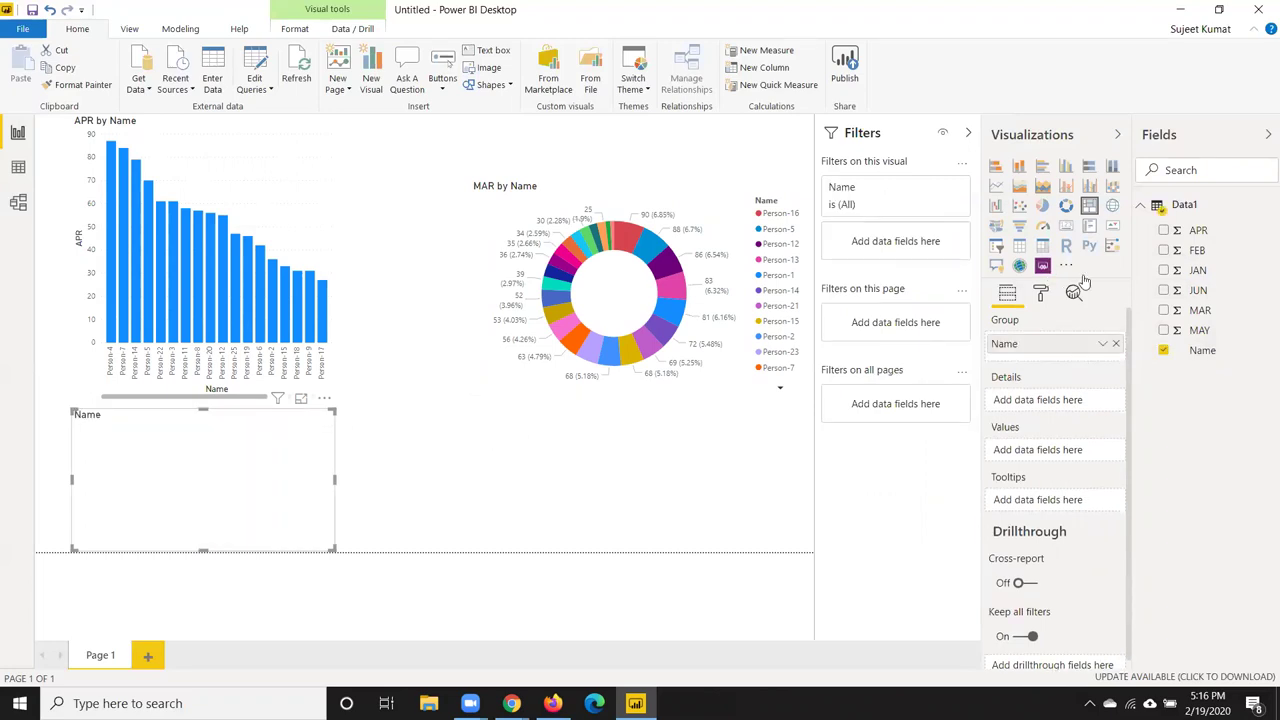
drag(1198, 290, 293, 451)
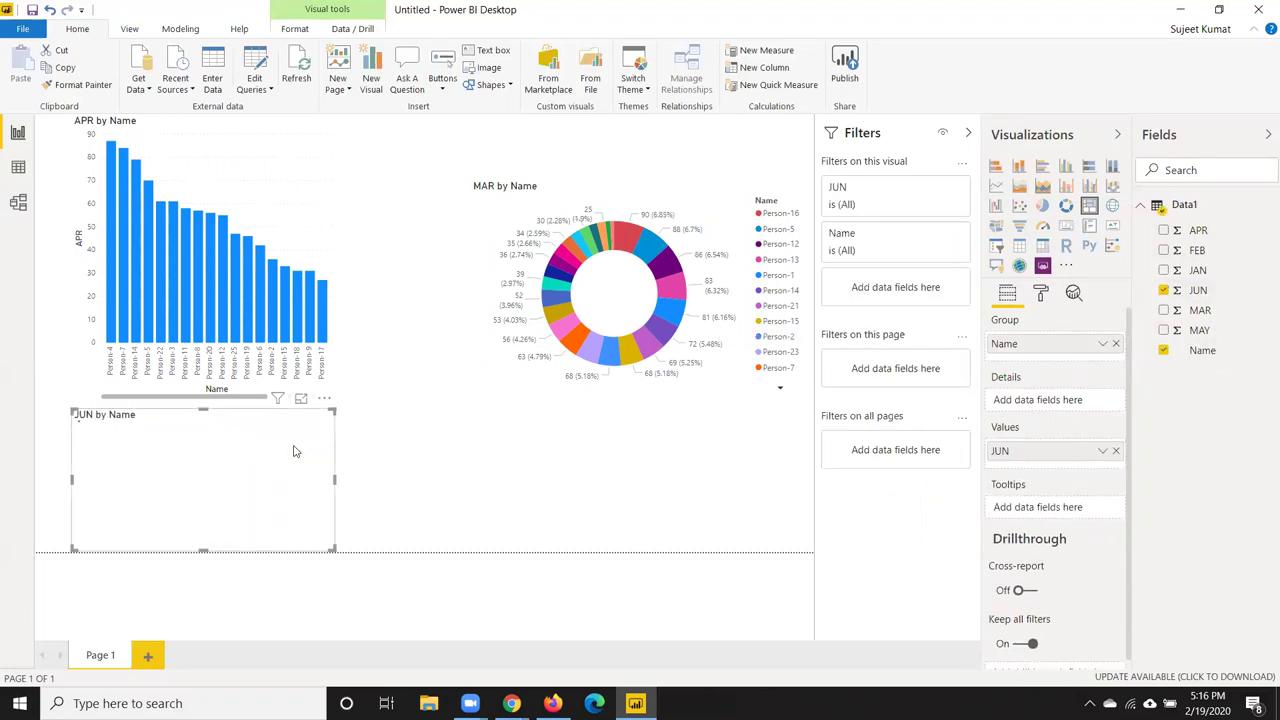
drag(336, 481, 812, 484)
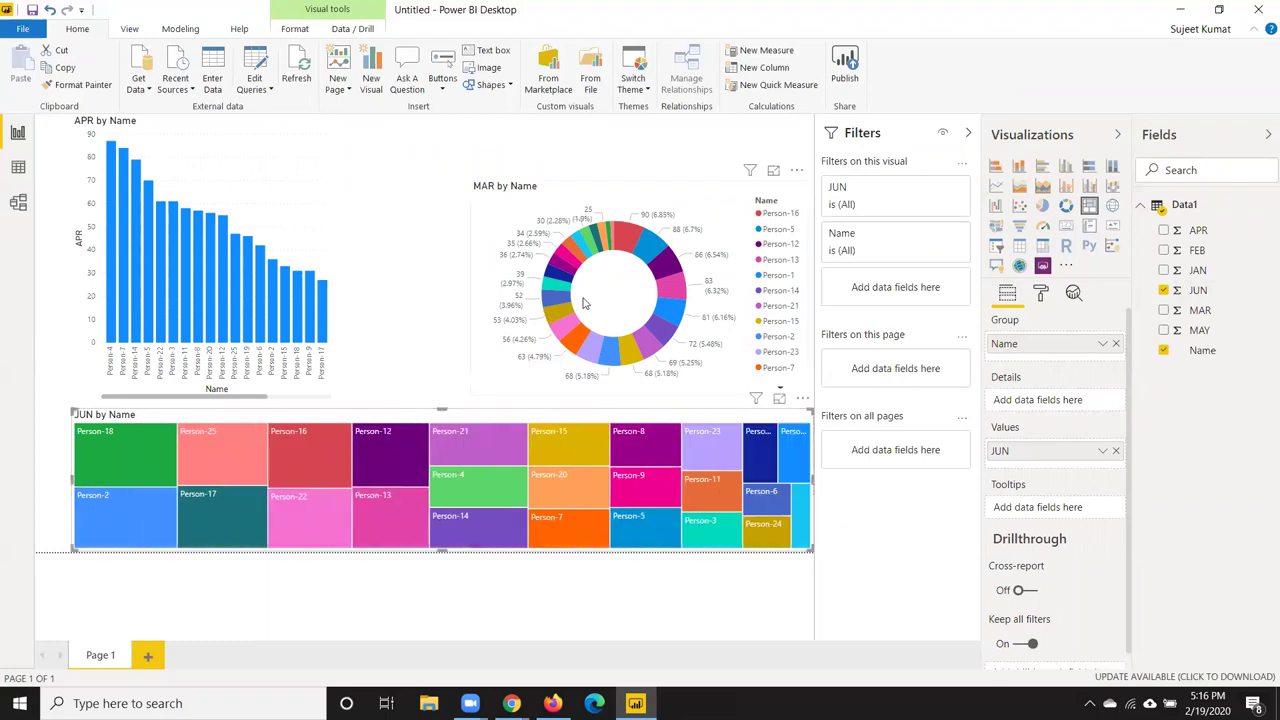
drag(585, 303, 592, 309)
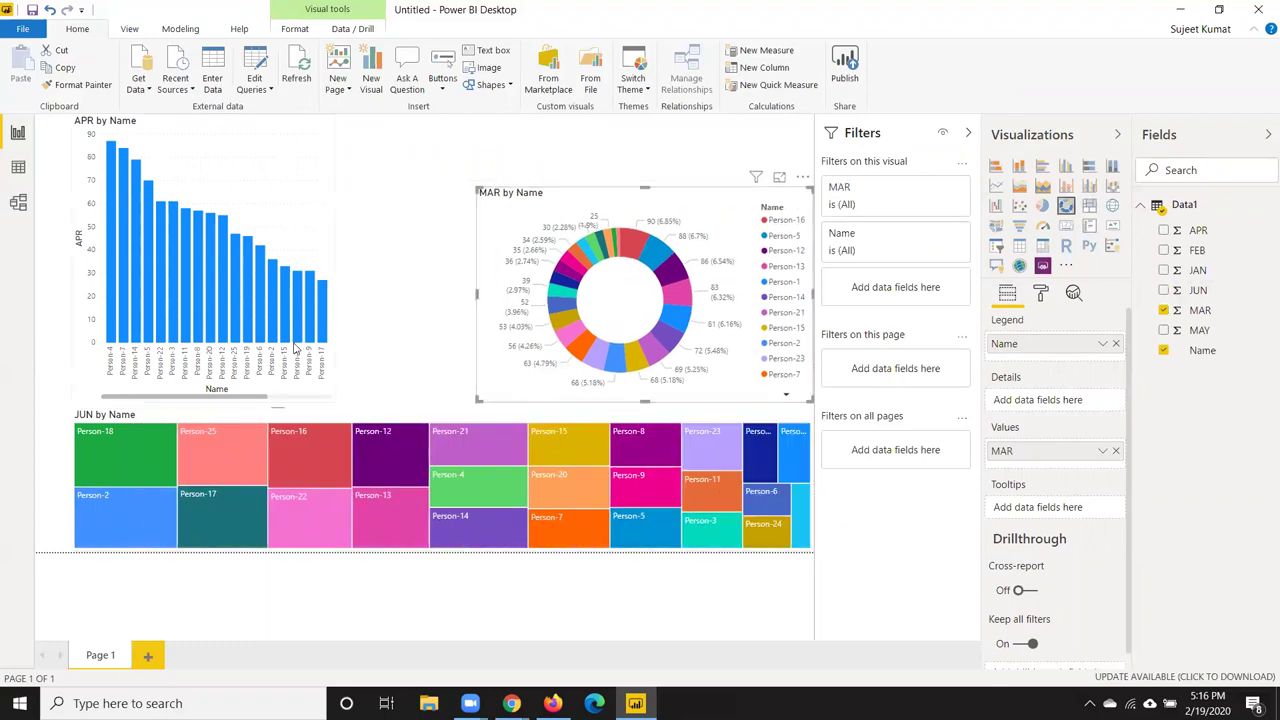
click(273, 512)
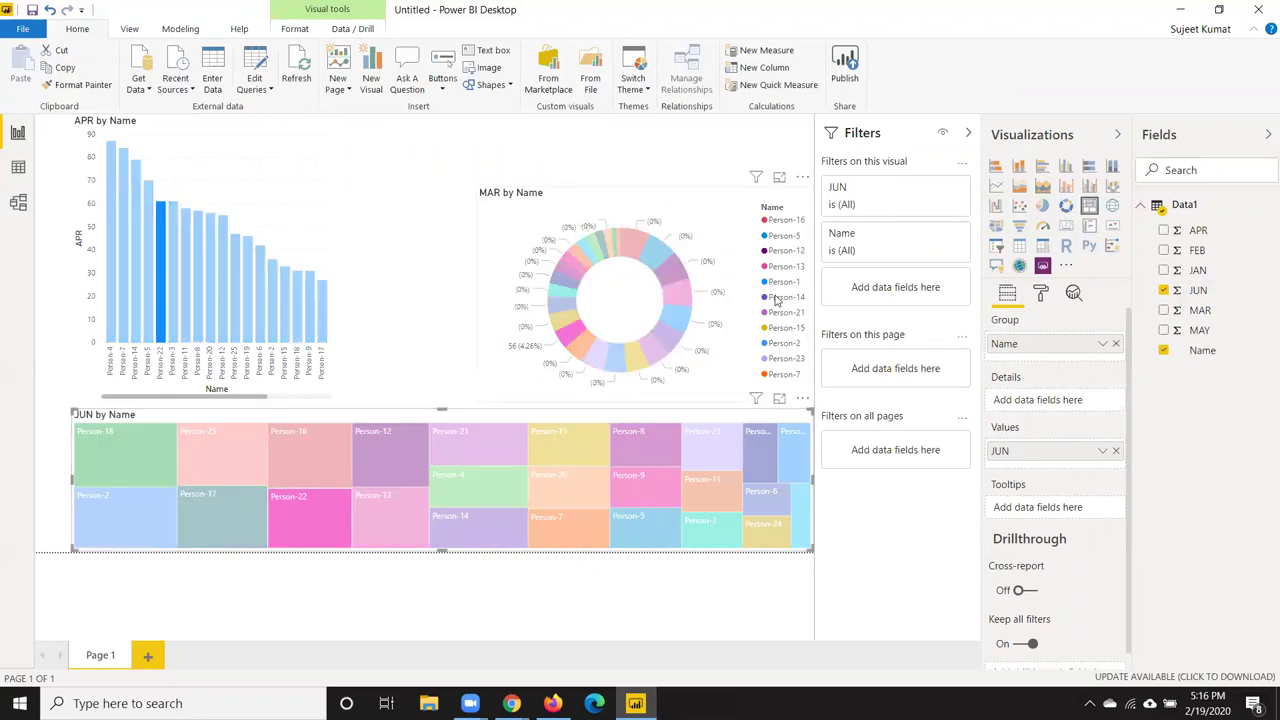
click(213, 199)
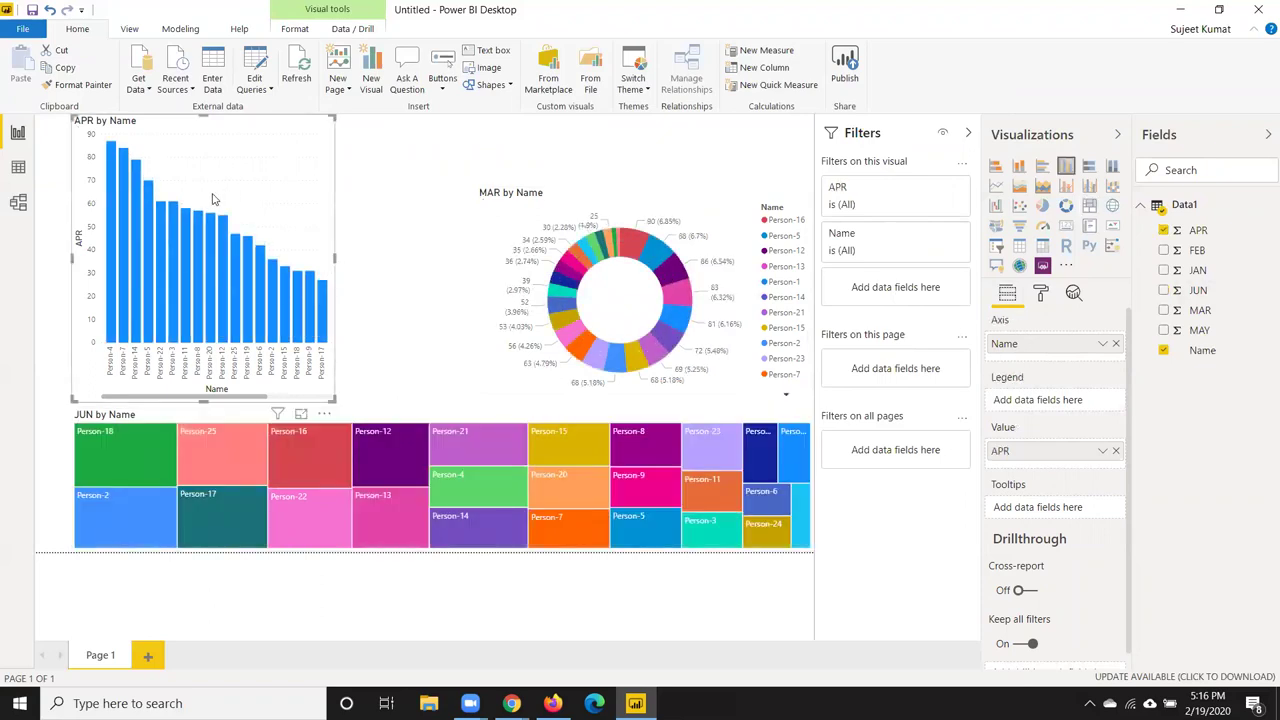
click(545, 456)
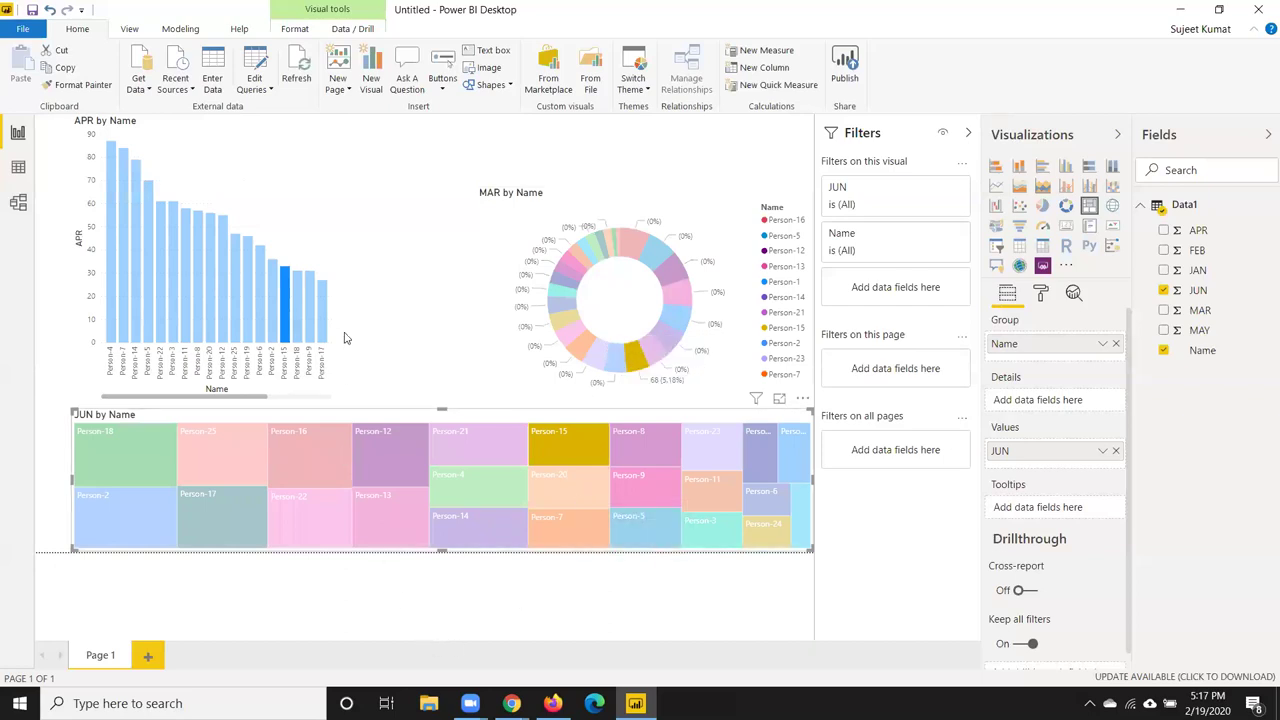
key(Escape)
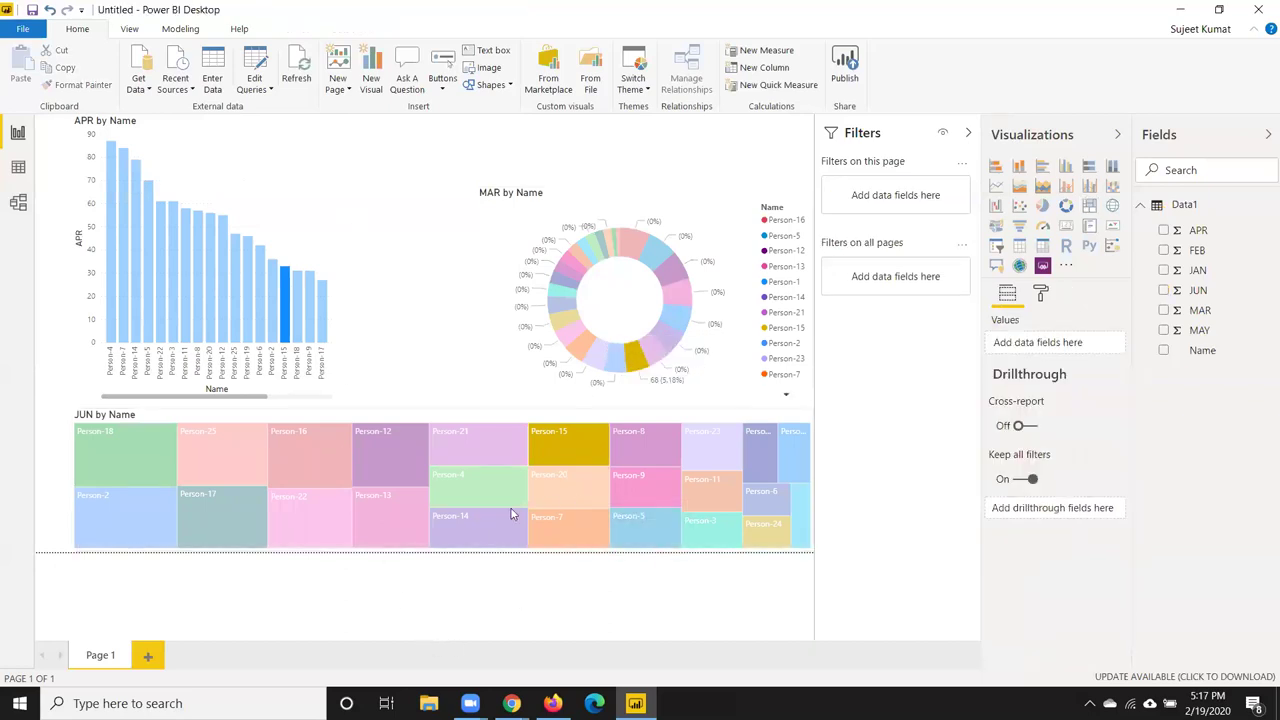
click(553, 455)
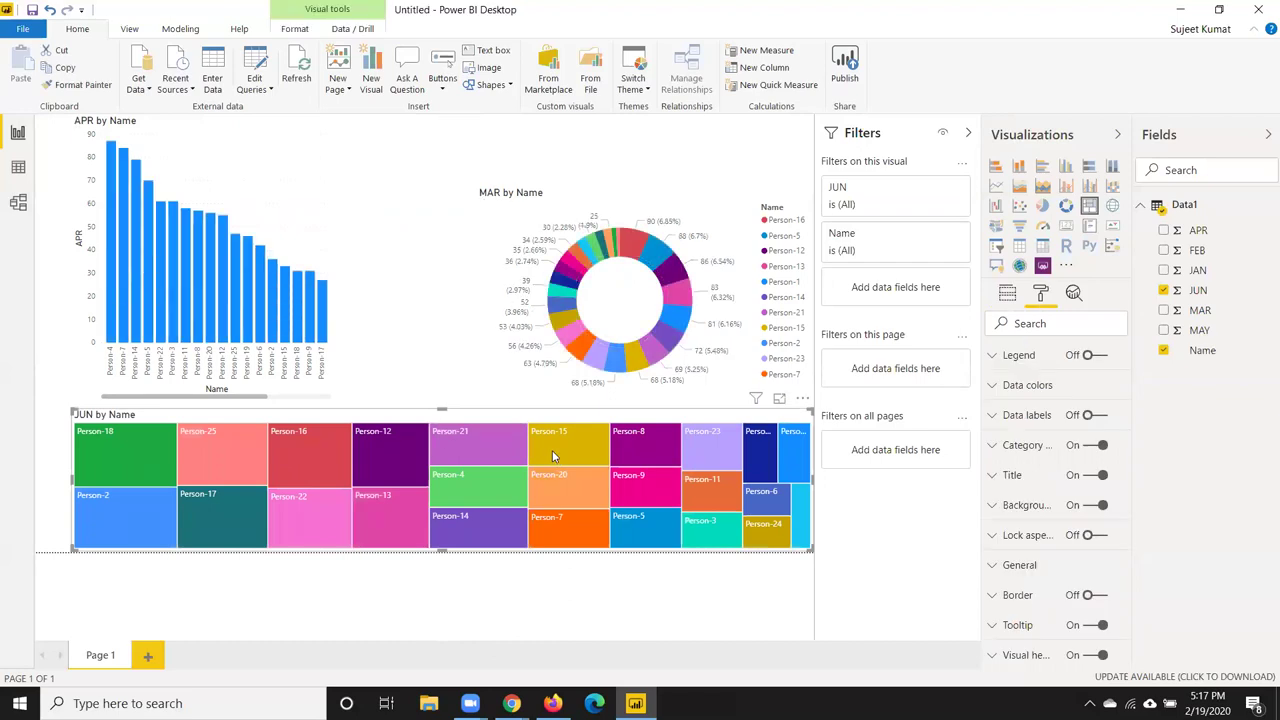
double_click(552, 450)
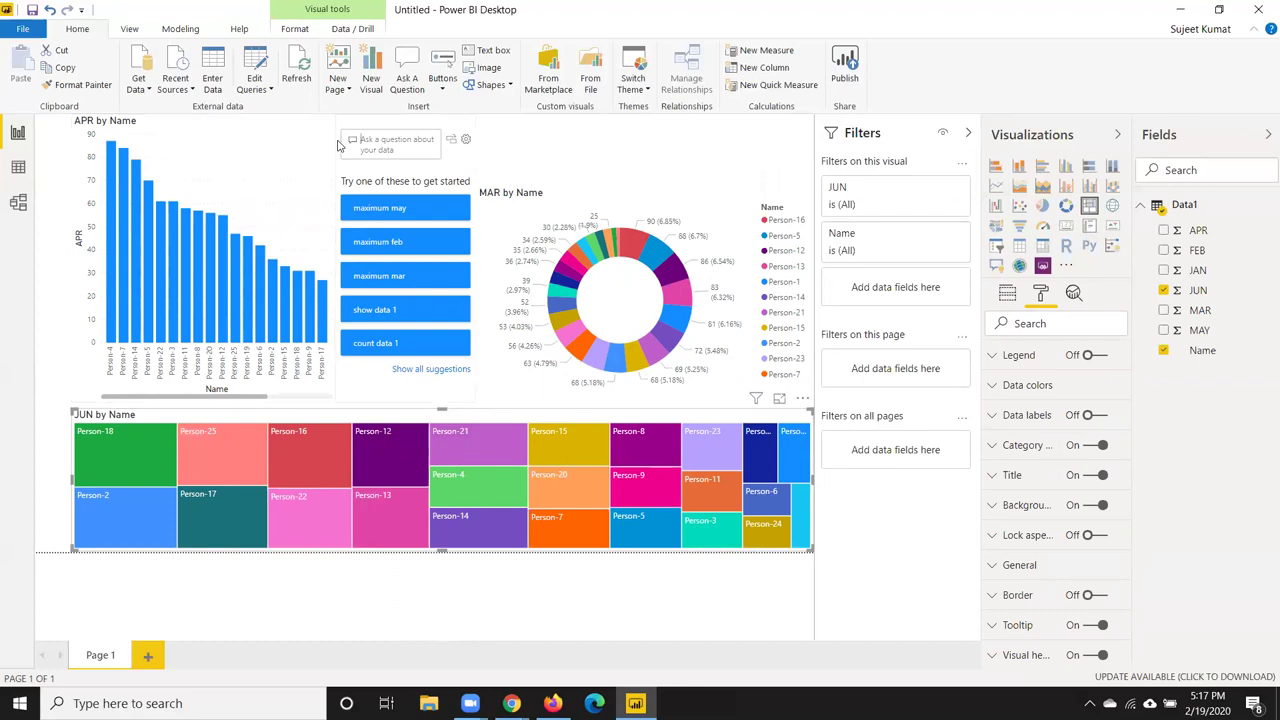
click(343, 145)
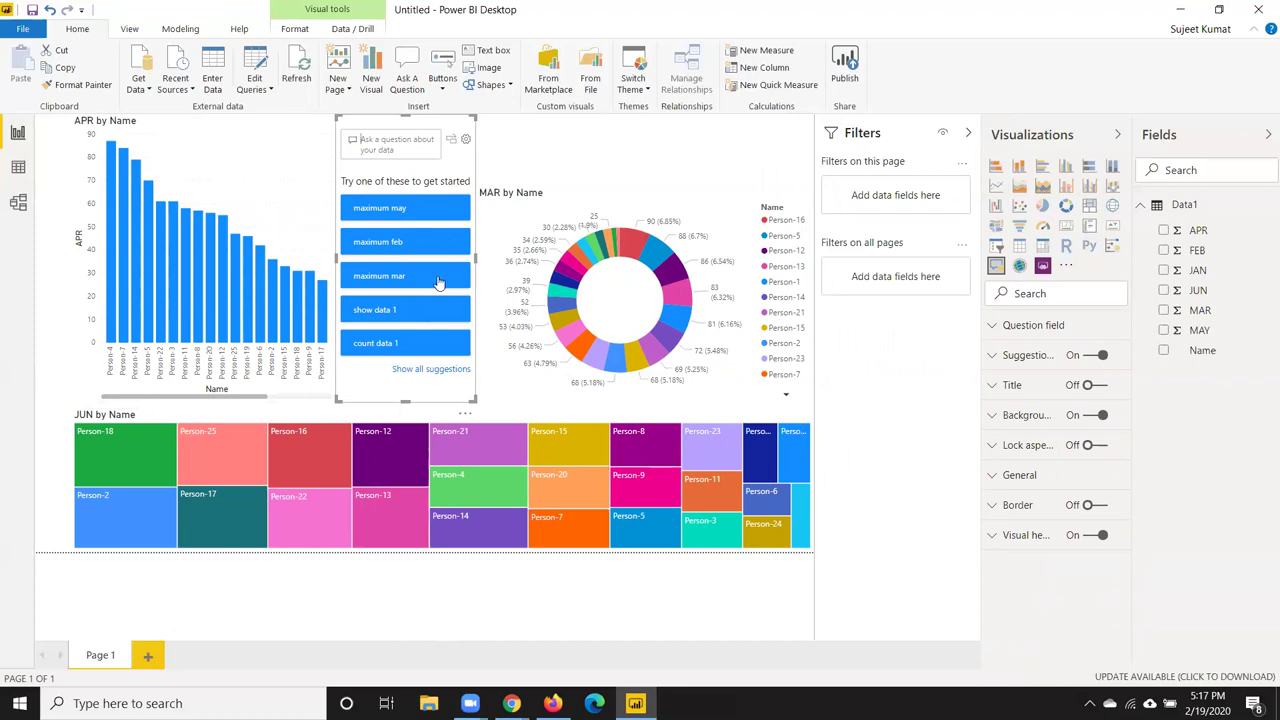
click(421, 312)
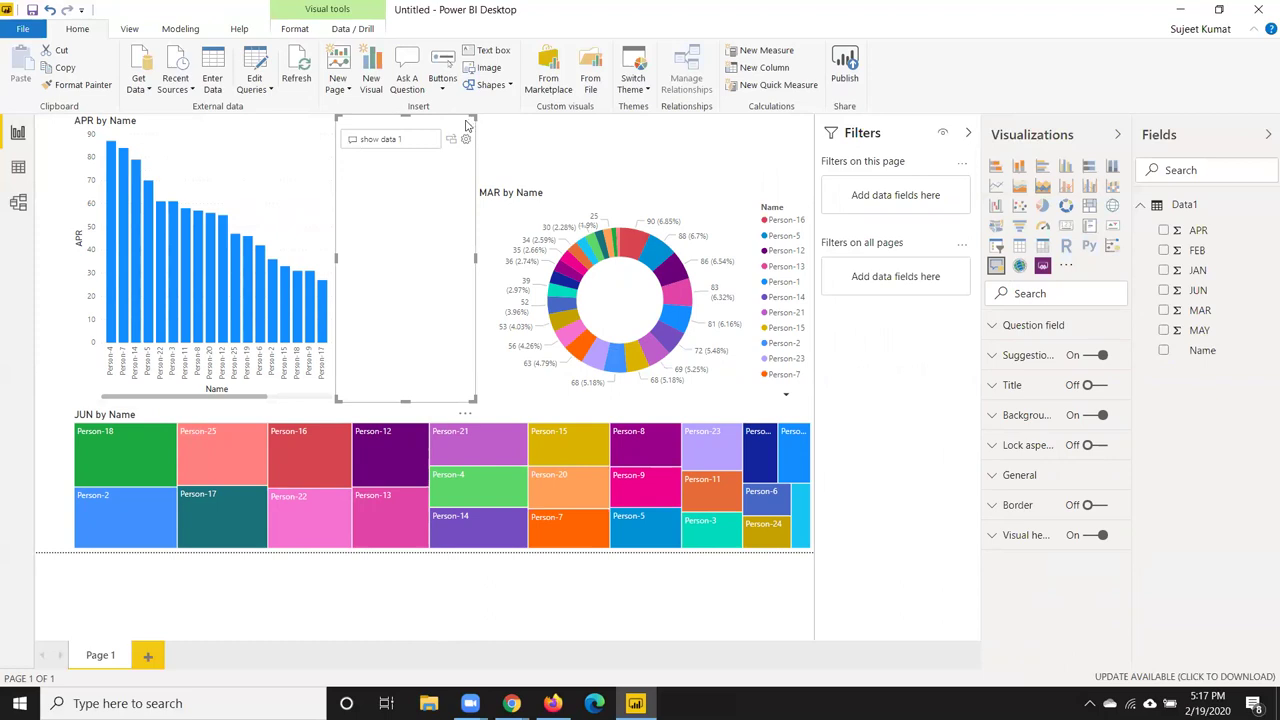
key(Delete)
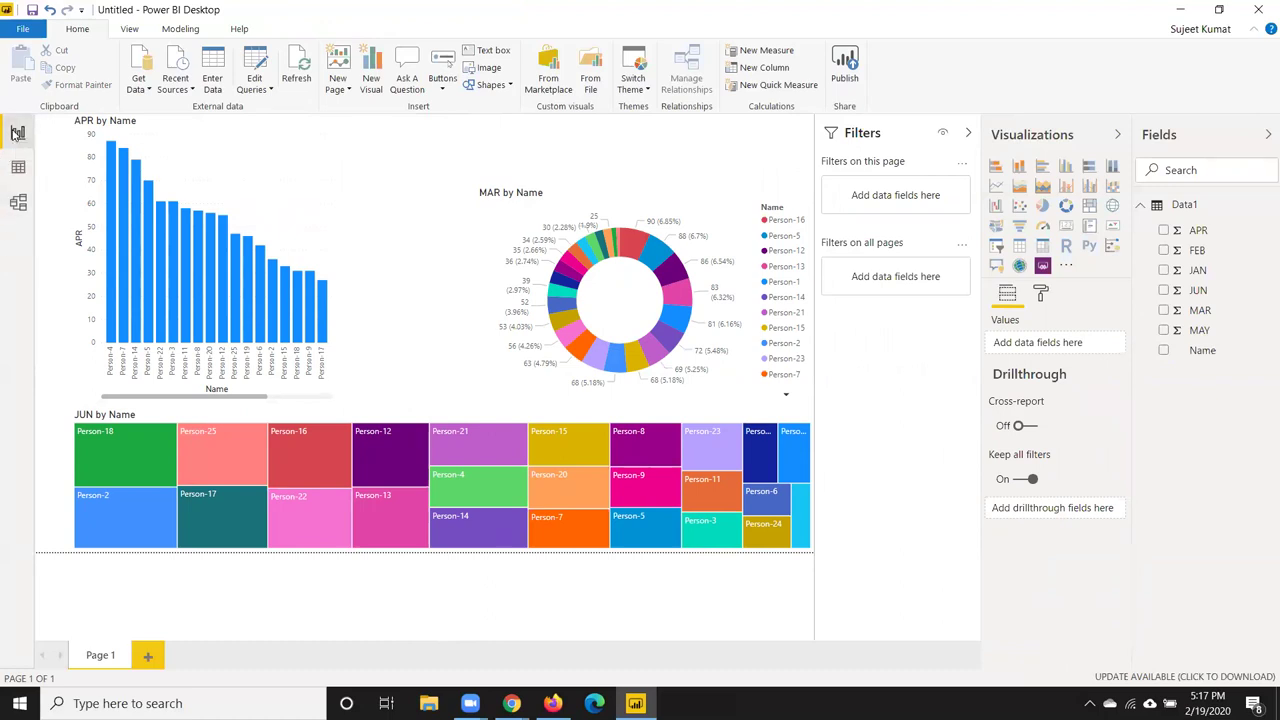
click(18, 167)
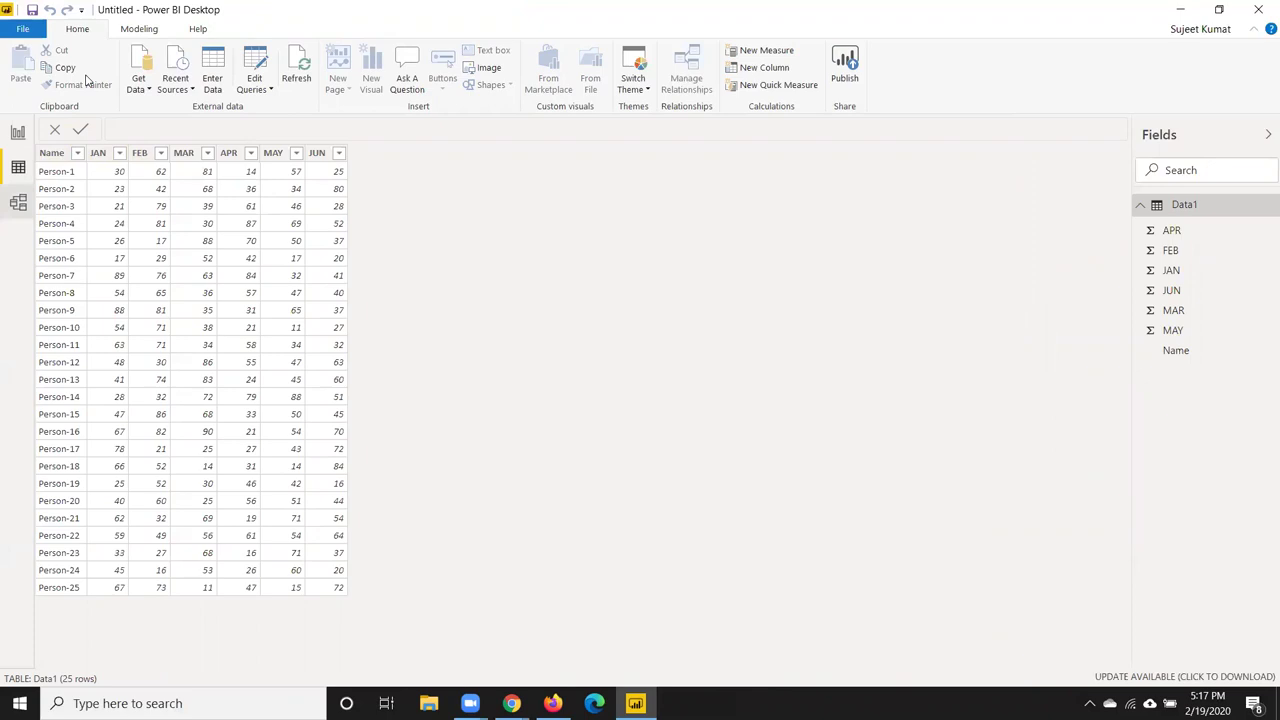
click(20, 203)
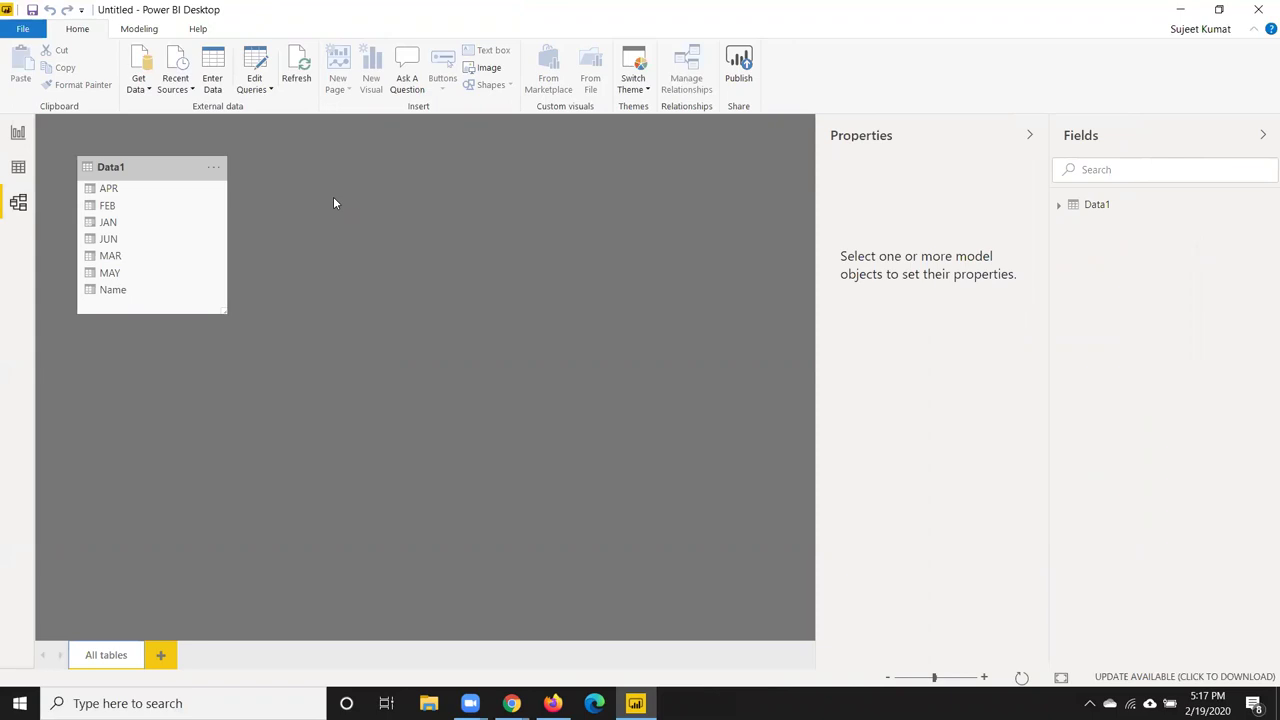
click(17, 134)
click(18, 167)
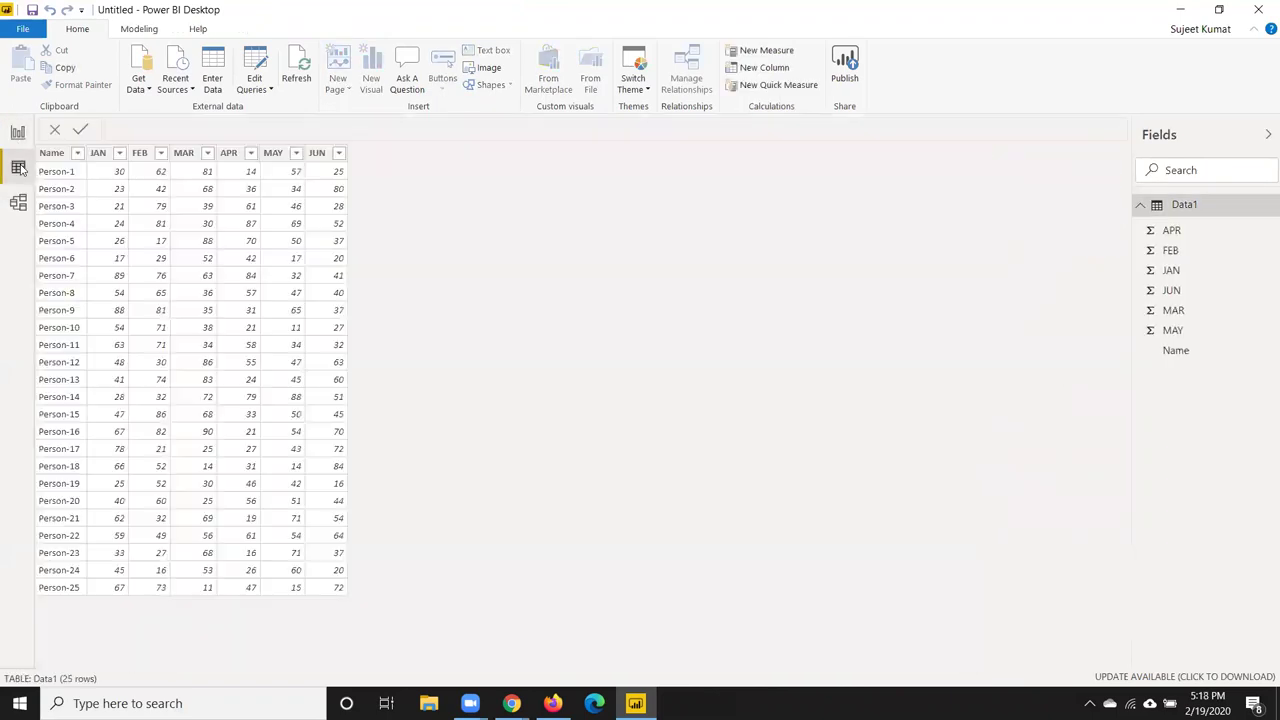
click(18, 133)
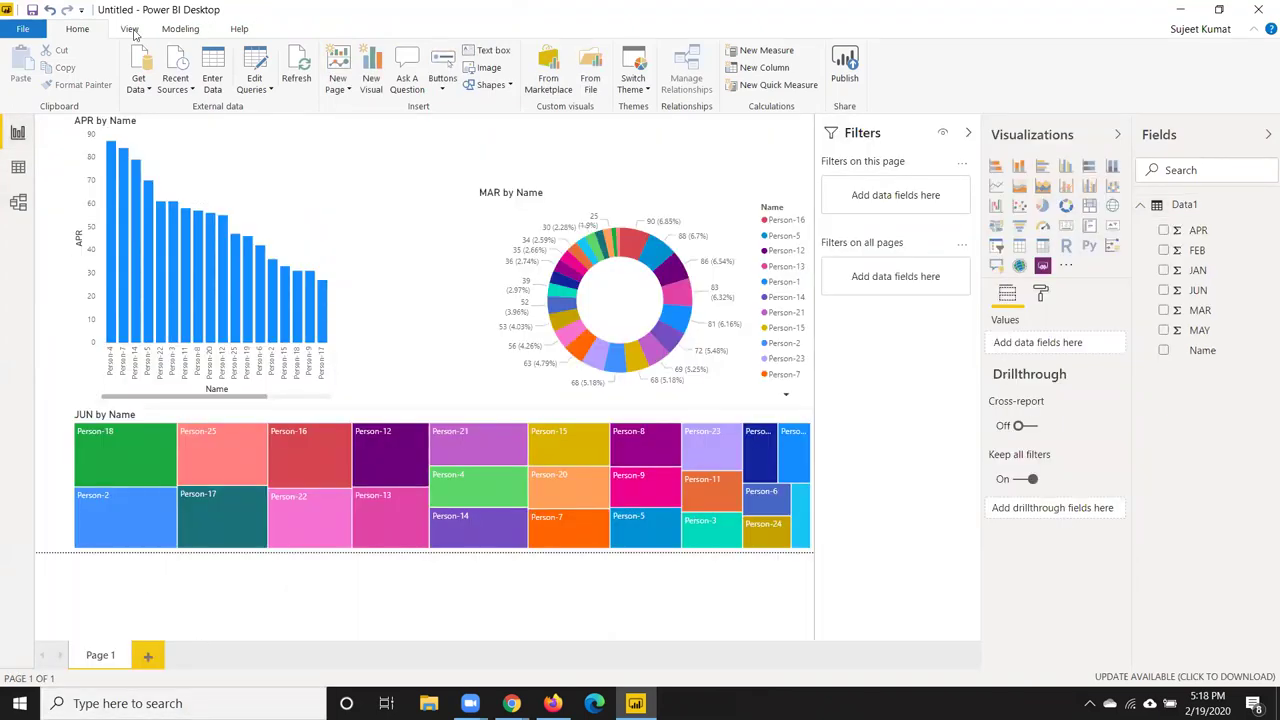
- Add a blank Page 2 and choose the Text/CSV connector from Get Data
click(148, 657)
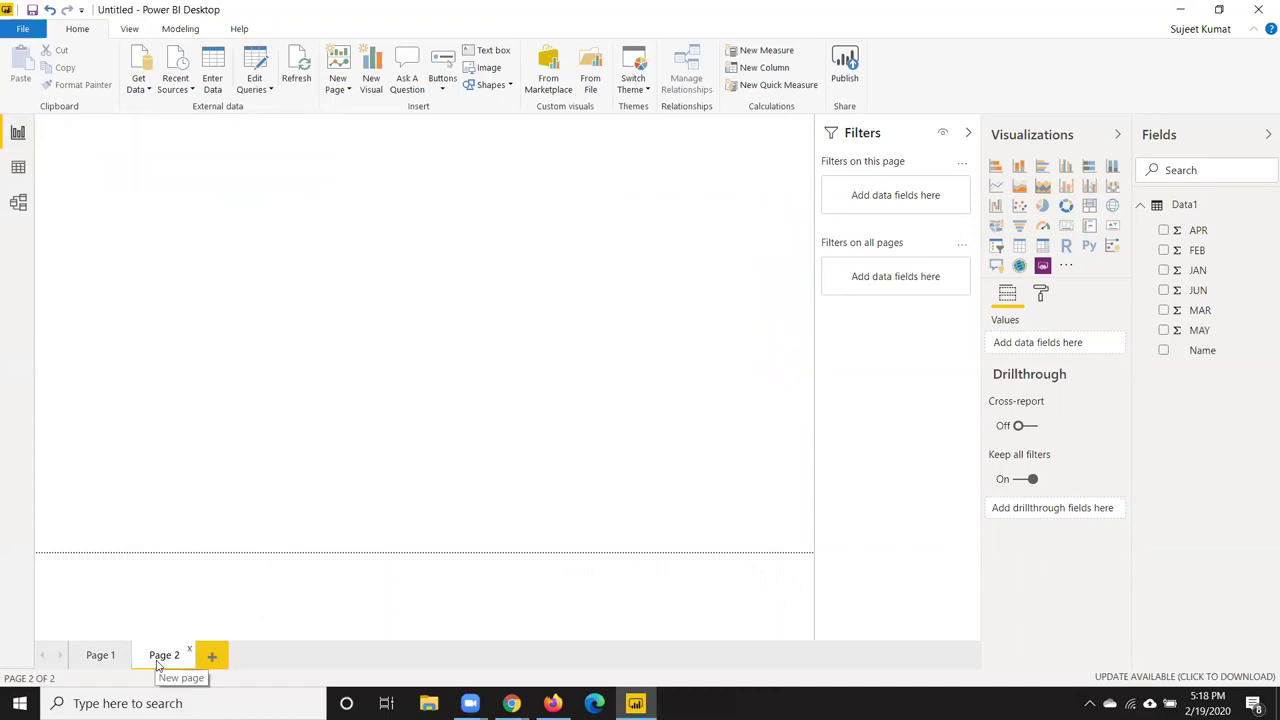
click(140, 88)
click(181, 456)
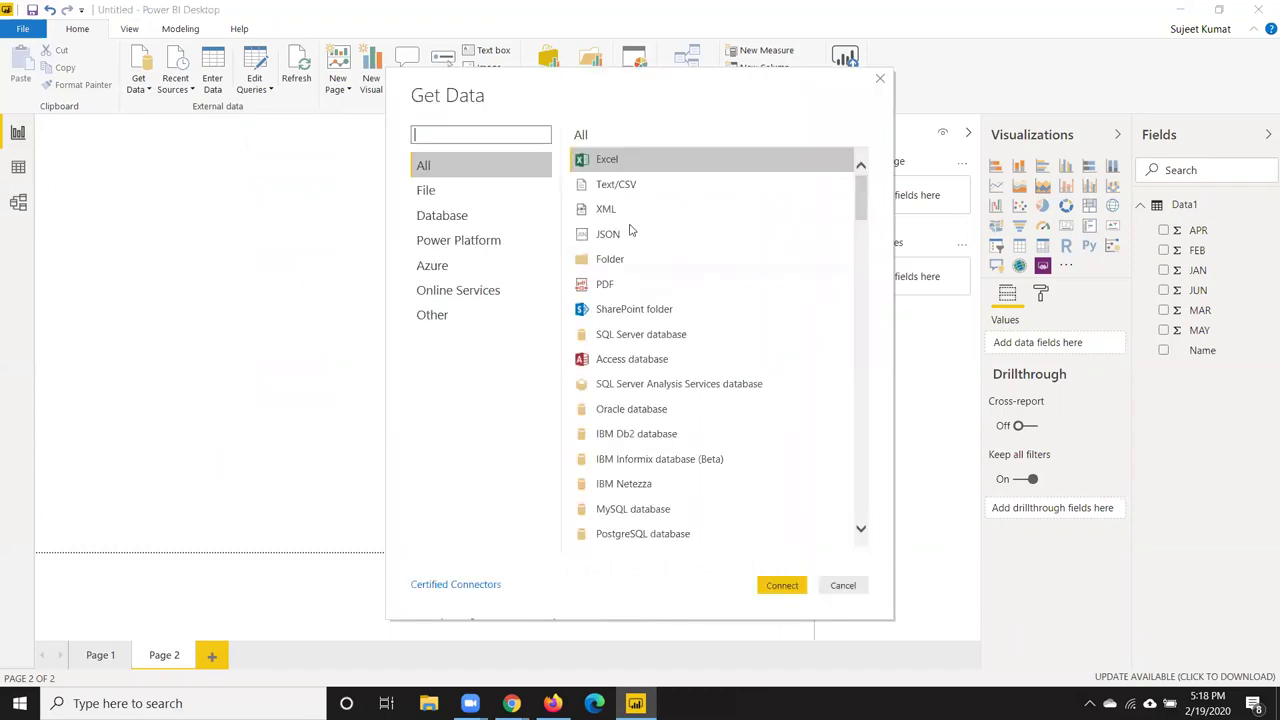
click(449, 192)
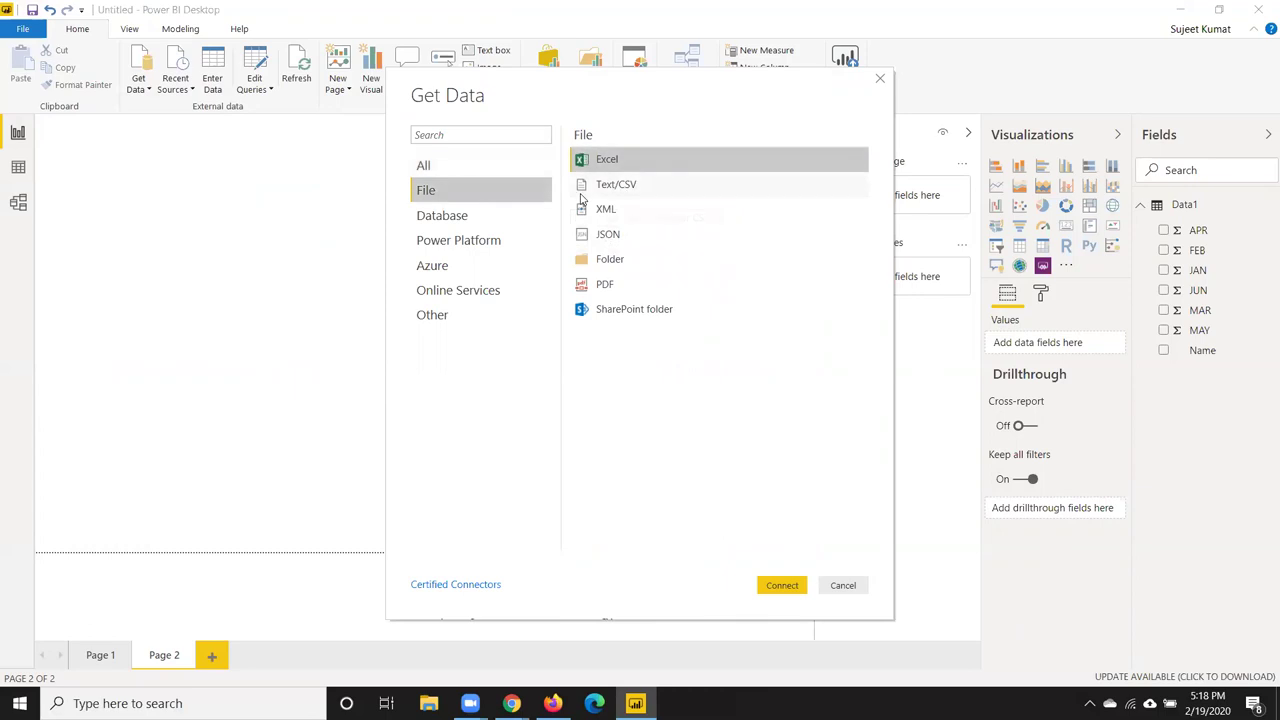
click(592, 190)
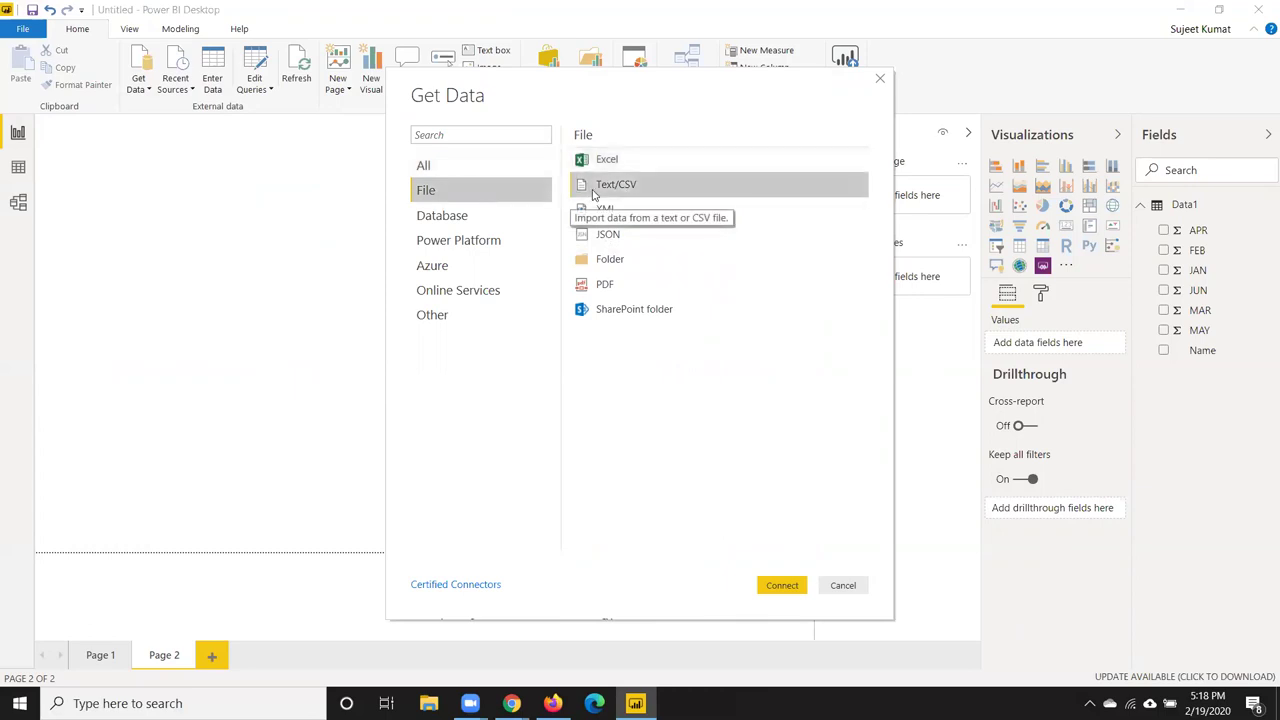
click(779, 588)
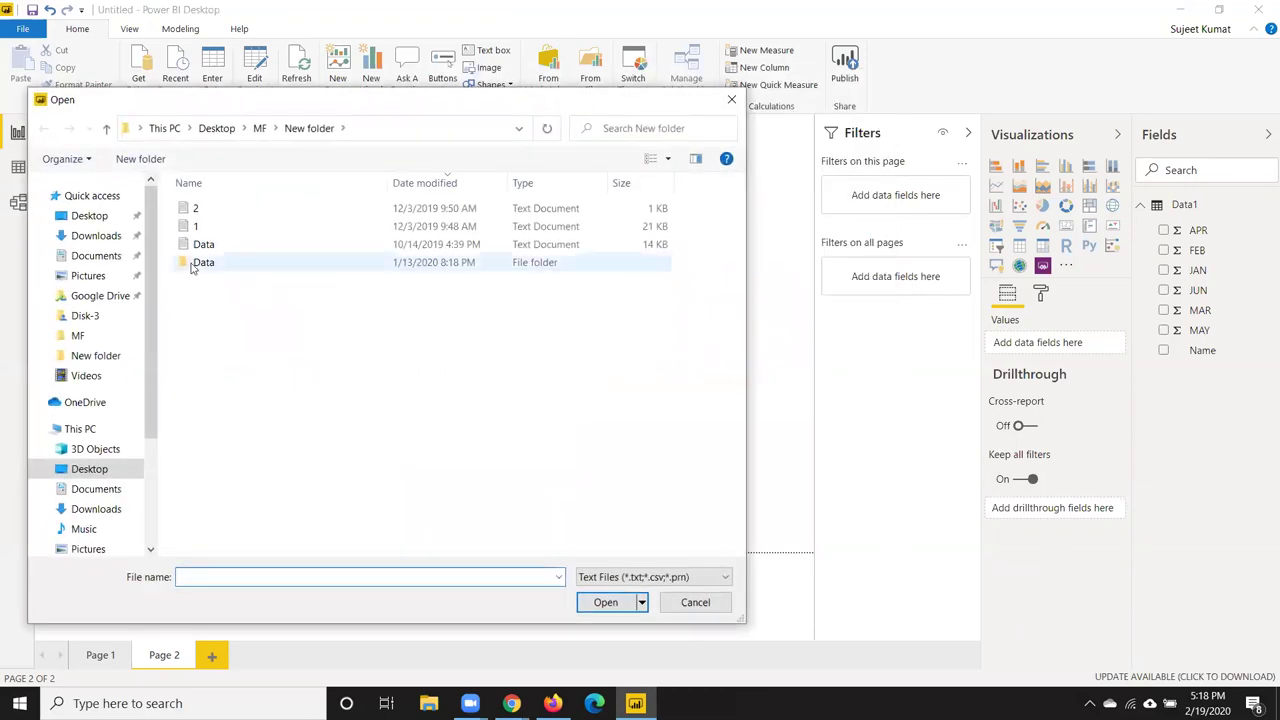
- Open Data.txt, keep Tab as the delimiter, and load it
click(196, 248)
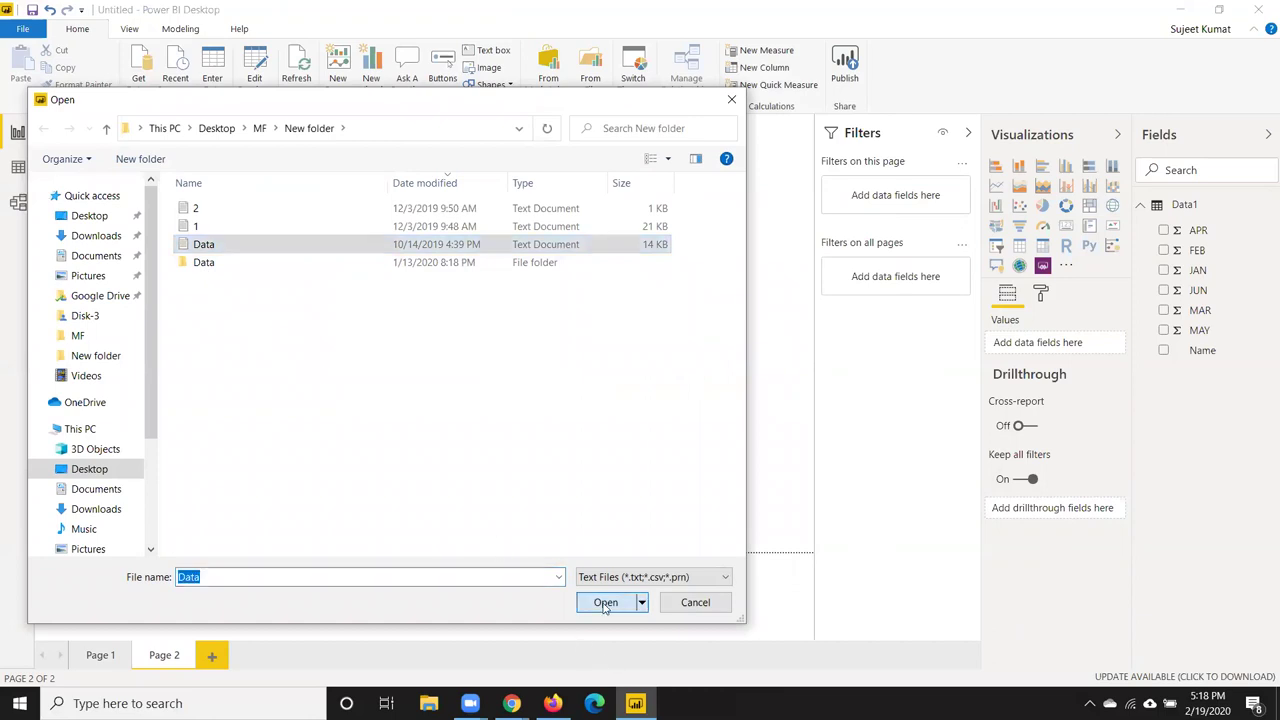
click(605, 603)
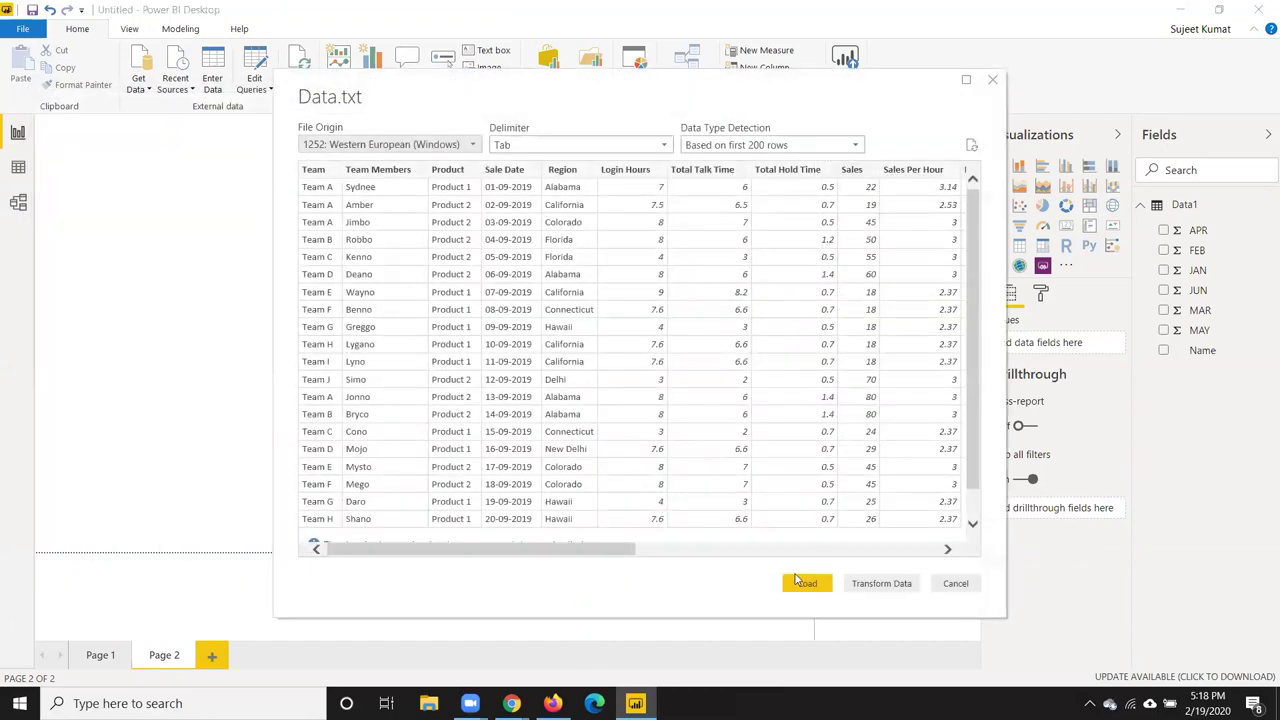
scroll(480, 294, down, 2)
scroll(480, 308, up, 2)
click(526, 148)
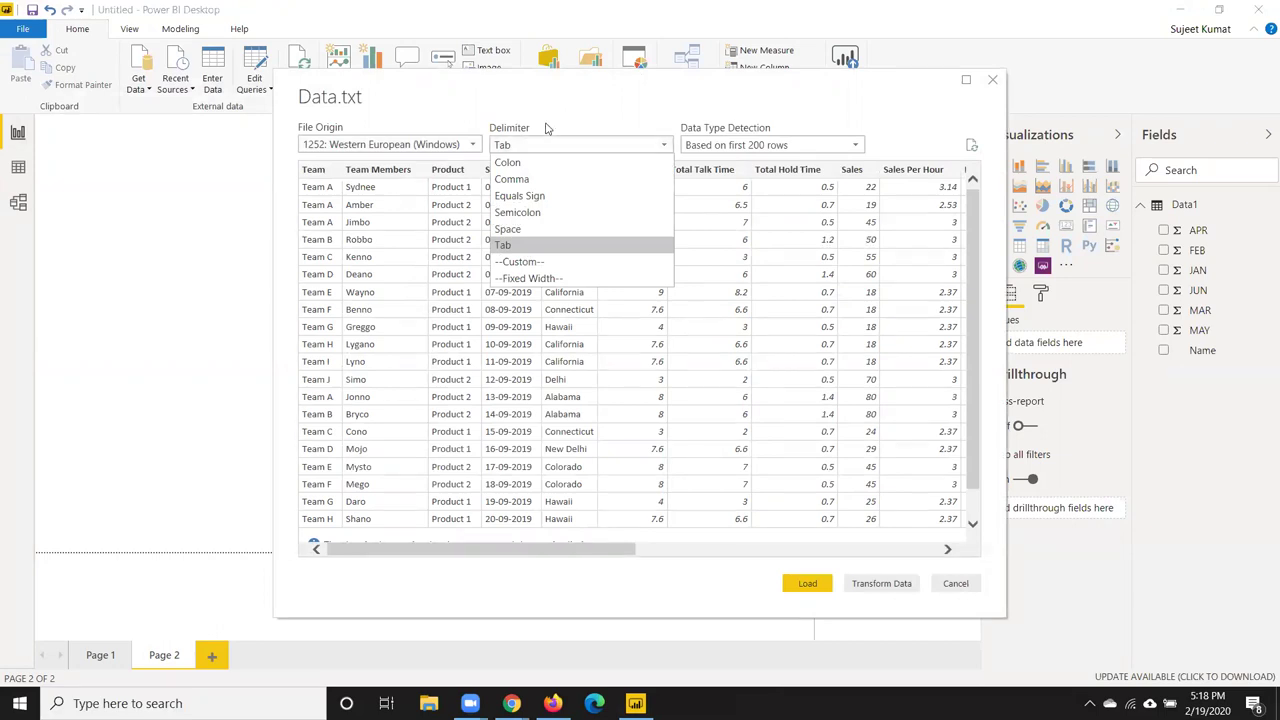
click(548, 127)
click(812, 583)
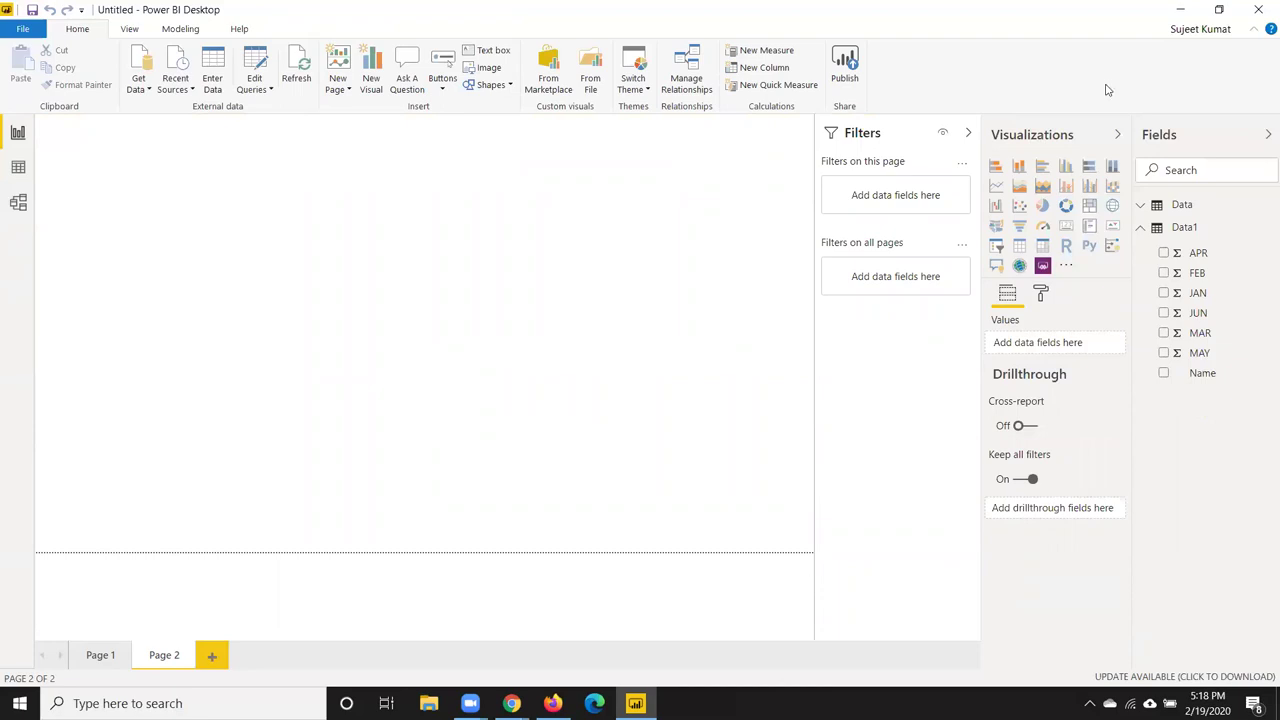
click(1140, 227)
click(1140, 206)
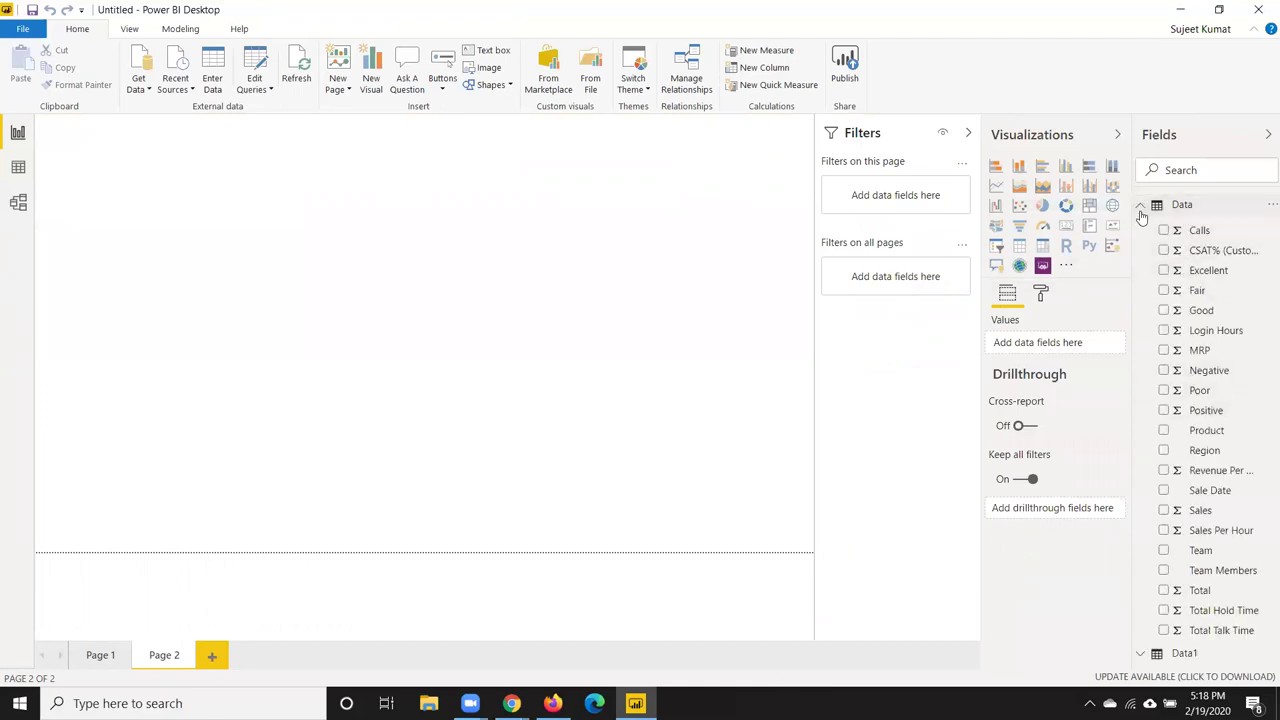
click(1140, 205)
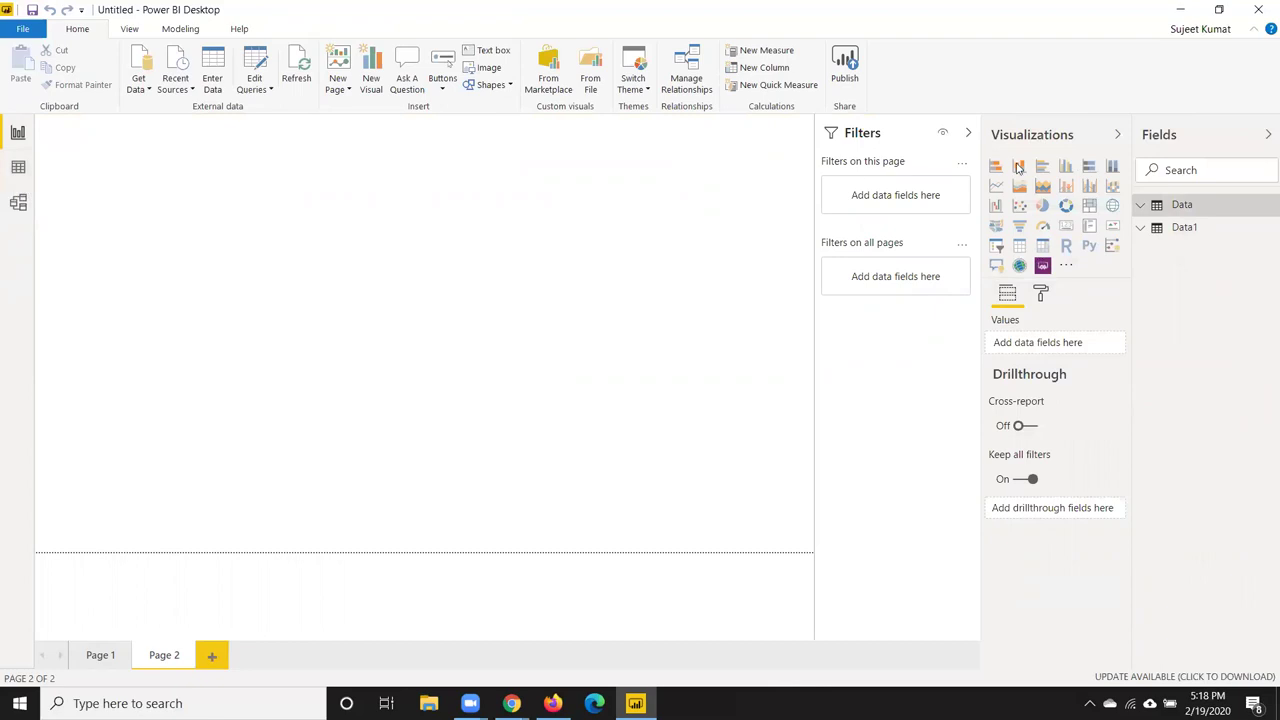
click(18, 167)
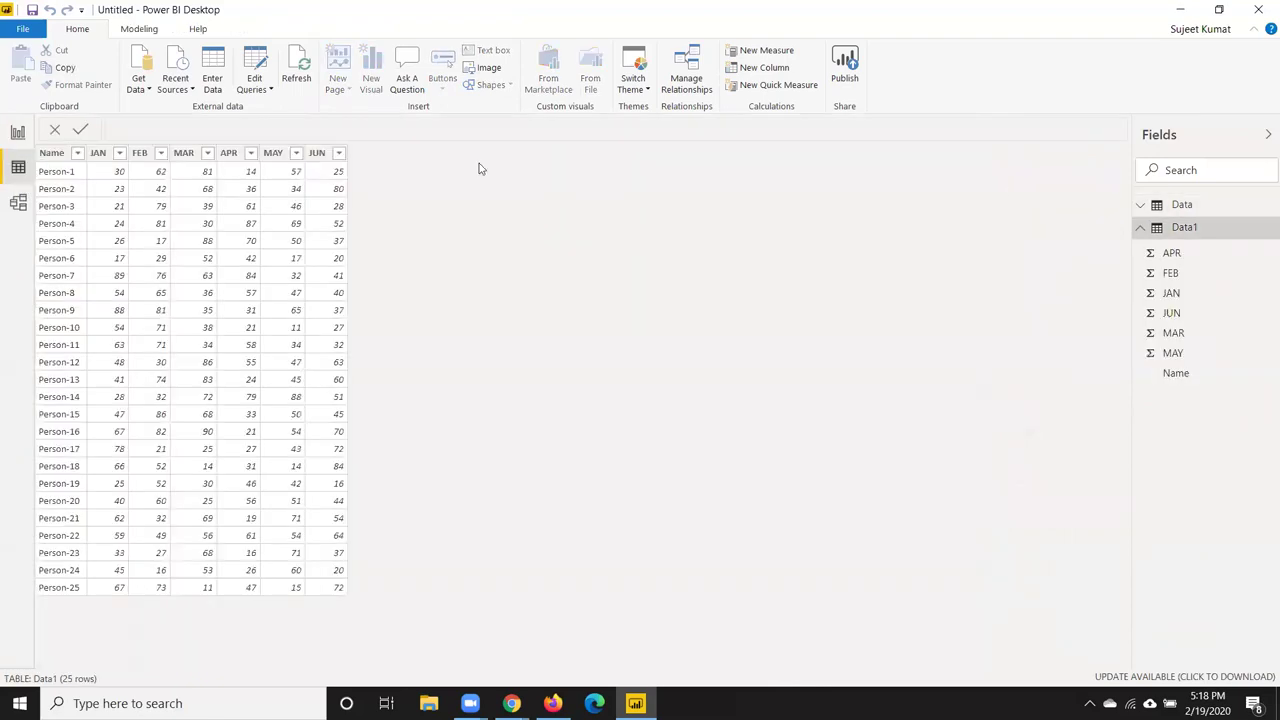
click(1140, 230)
click(1140, 232)
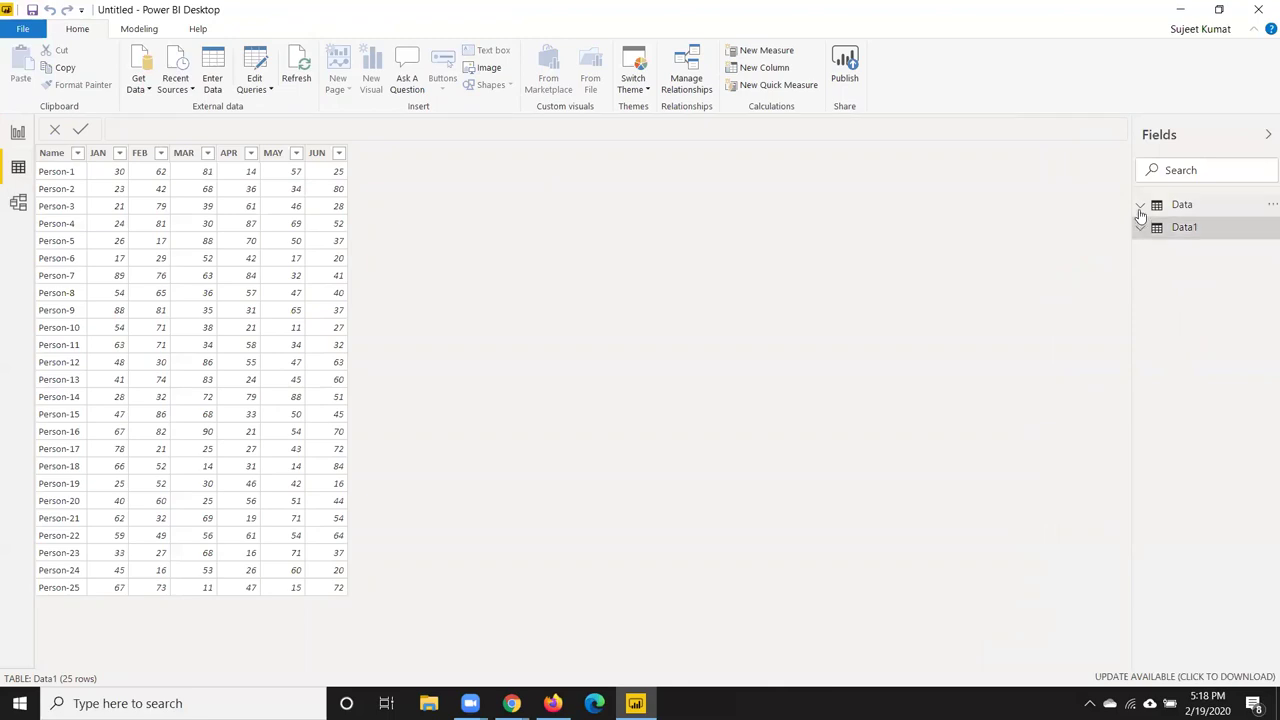
click(1140, 212)
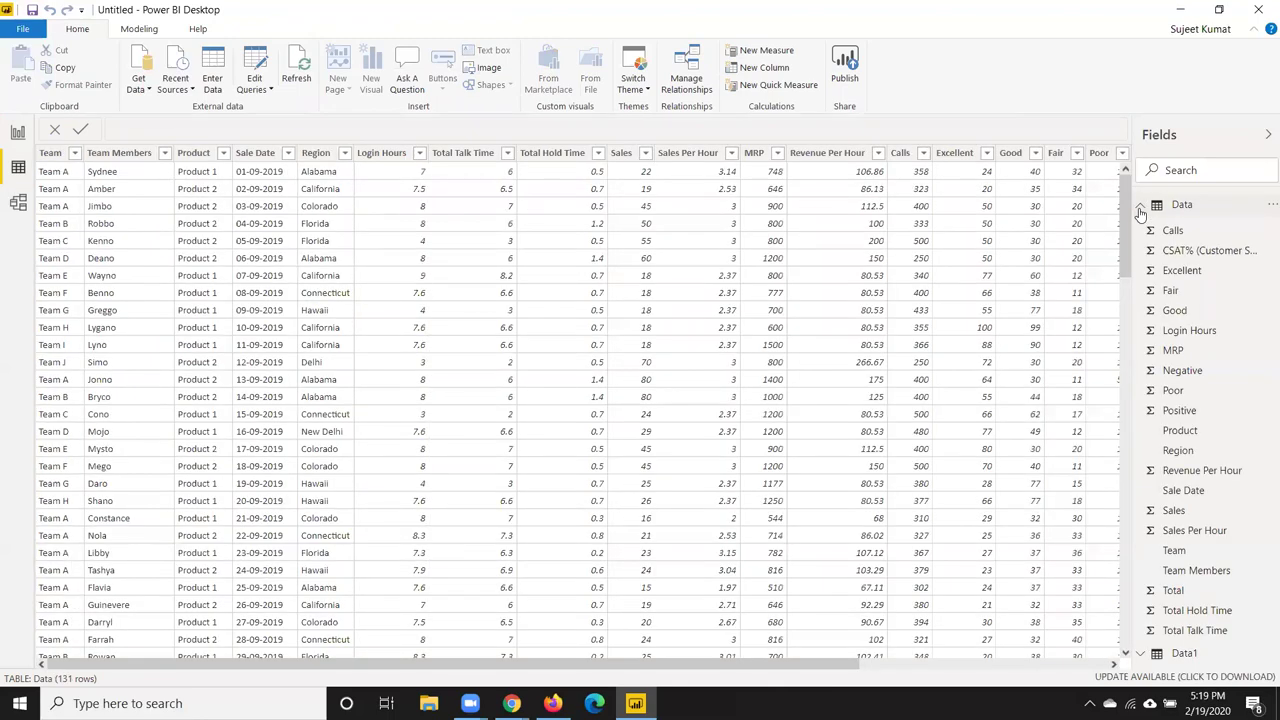
scroll(812, 237, down, 7)
scroll(808, 228, up, 7)
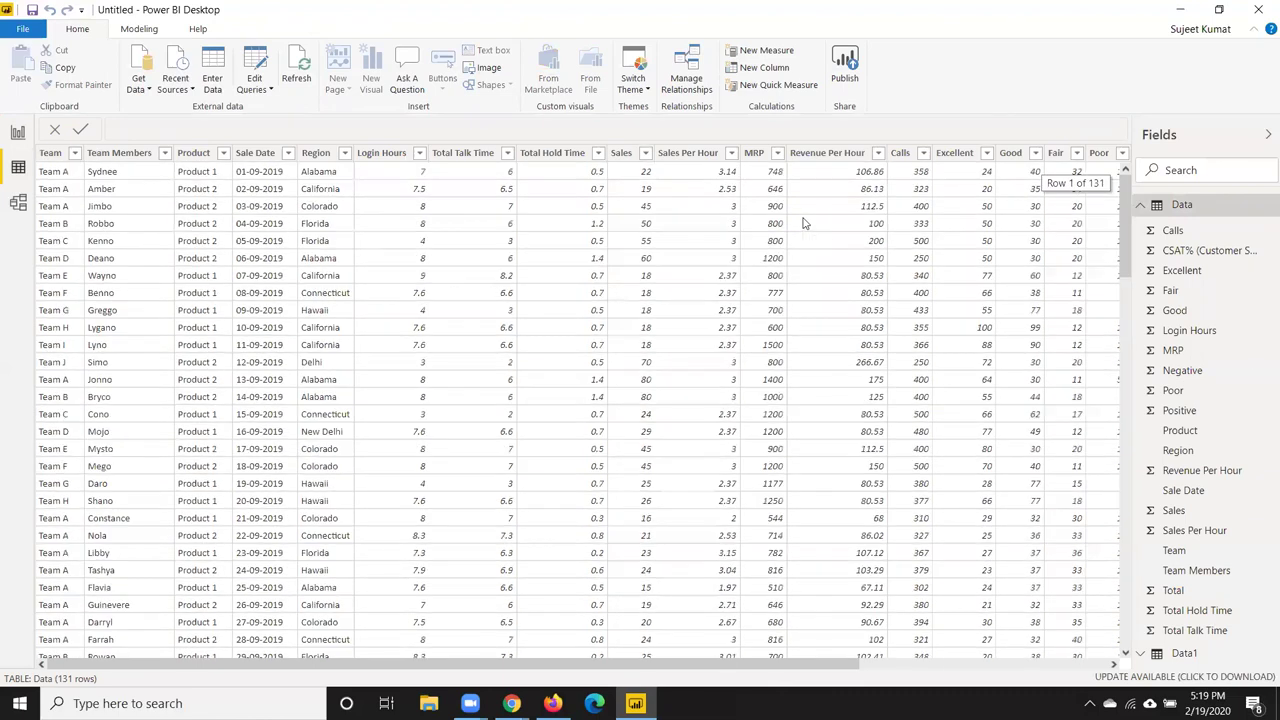
click(1142, 205)
click(1143, 228)
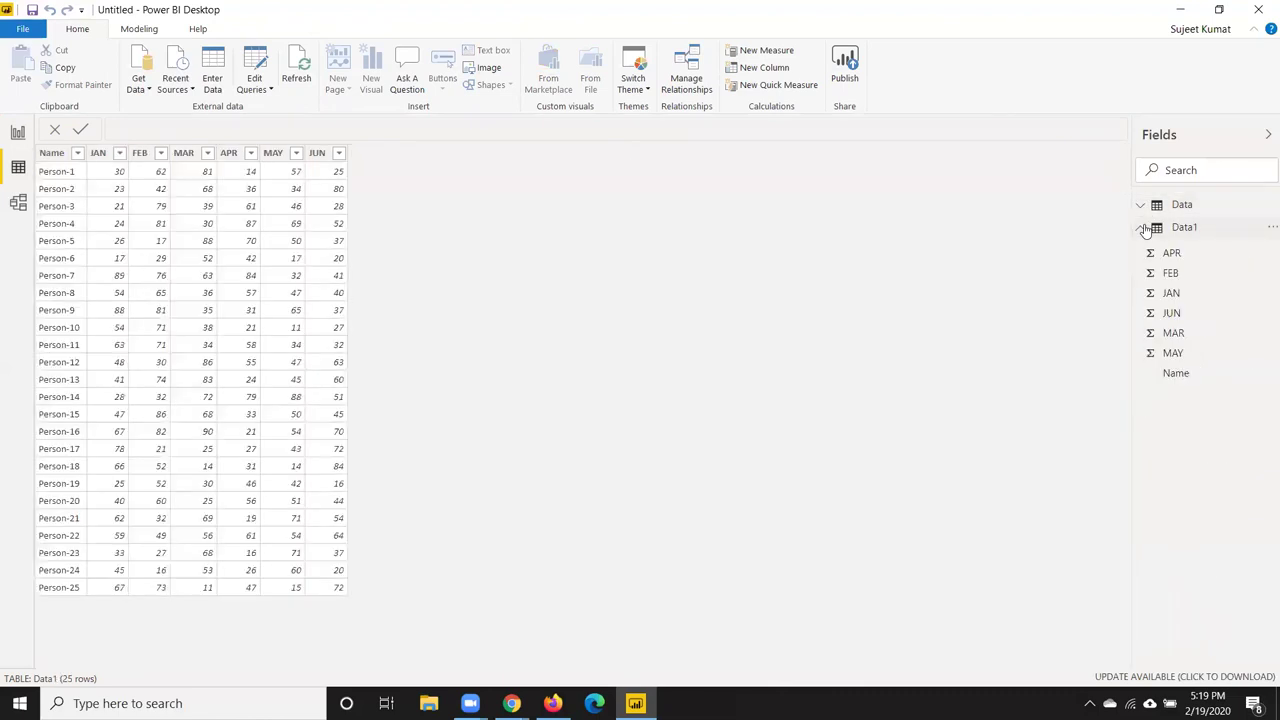
click(1143, 229)
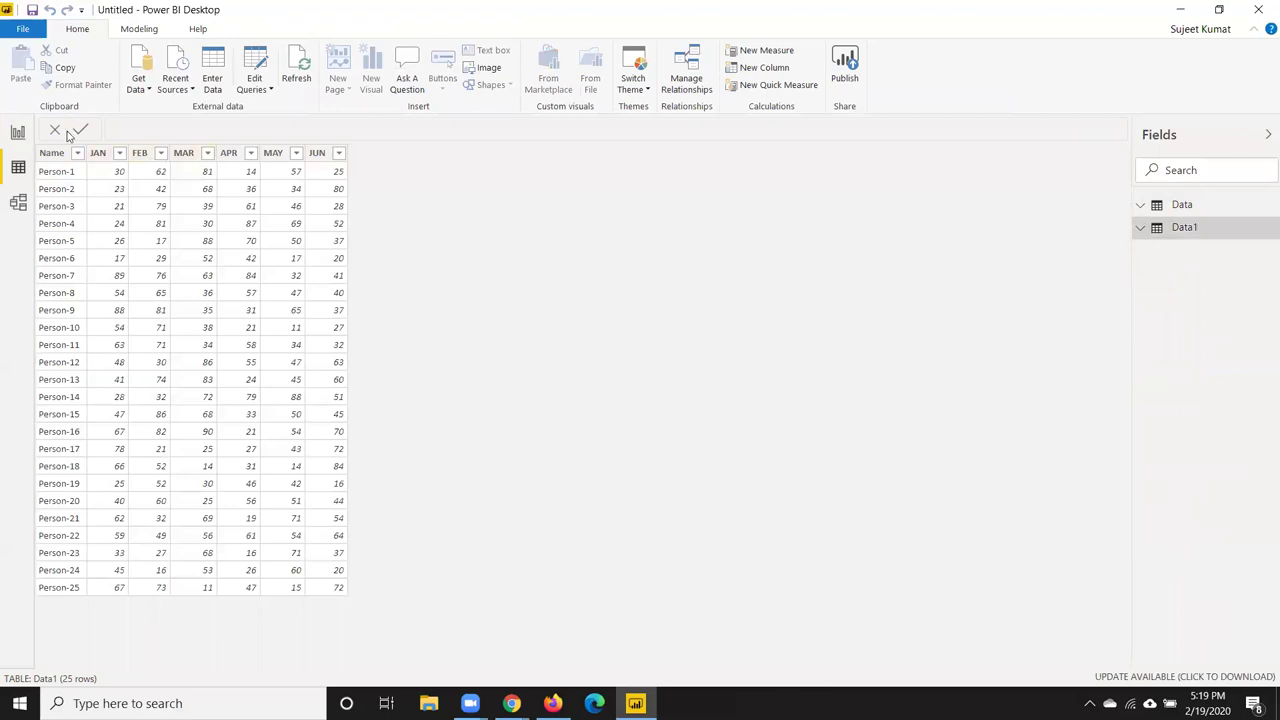
click(18, 133)
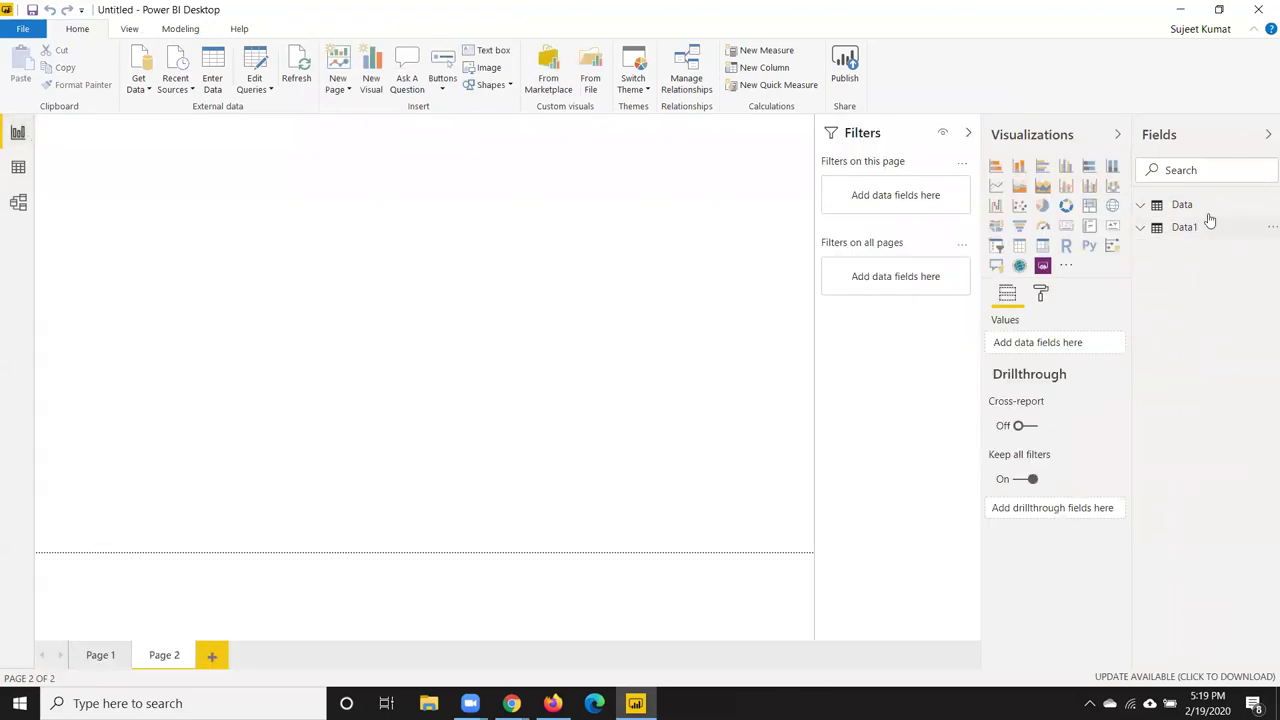
- Create a table visual of Region and Sales from the Data table
click(1148, 206)
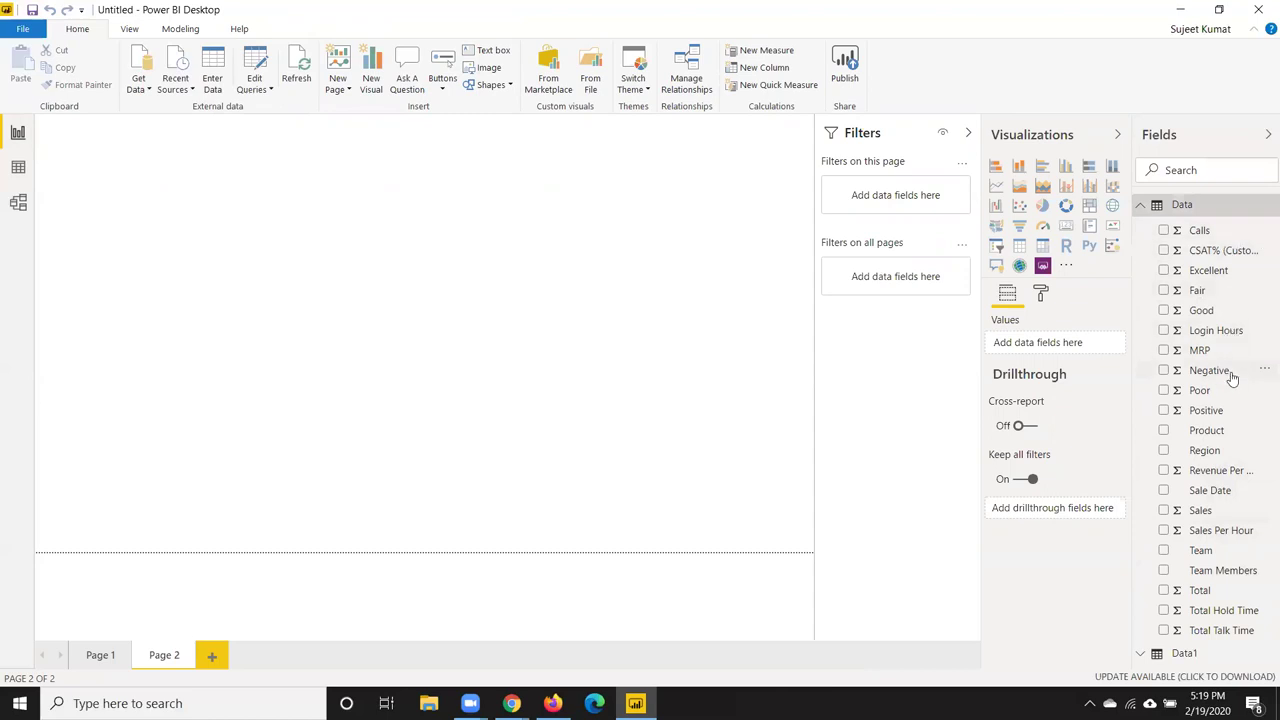
drag(1238, 458, 199, 257)
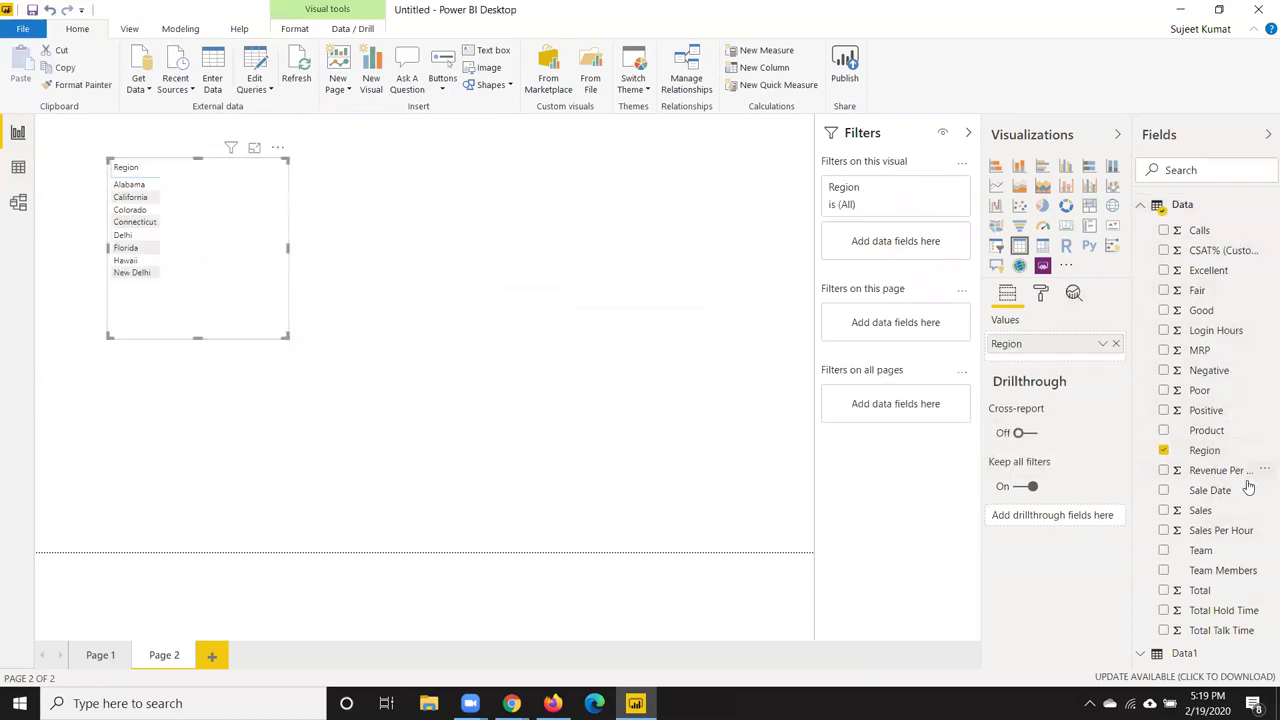
click(1204, 515)
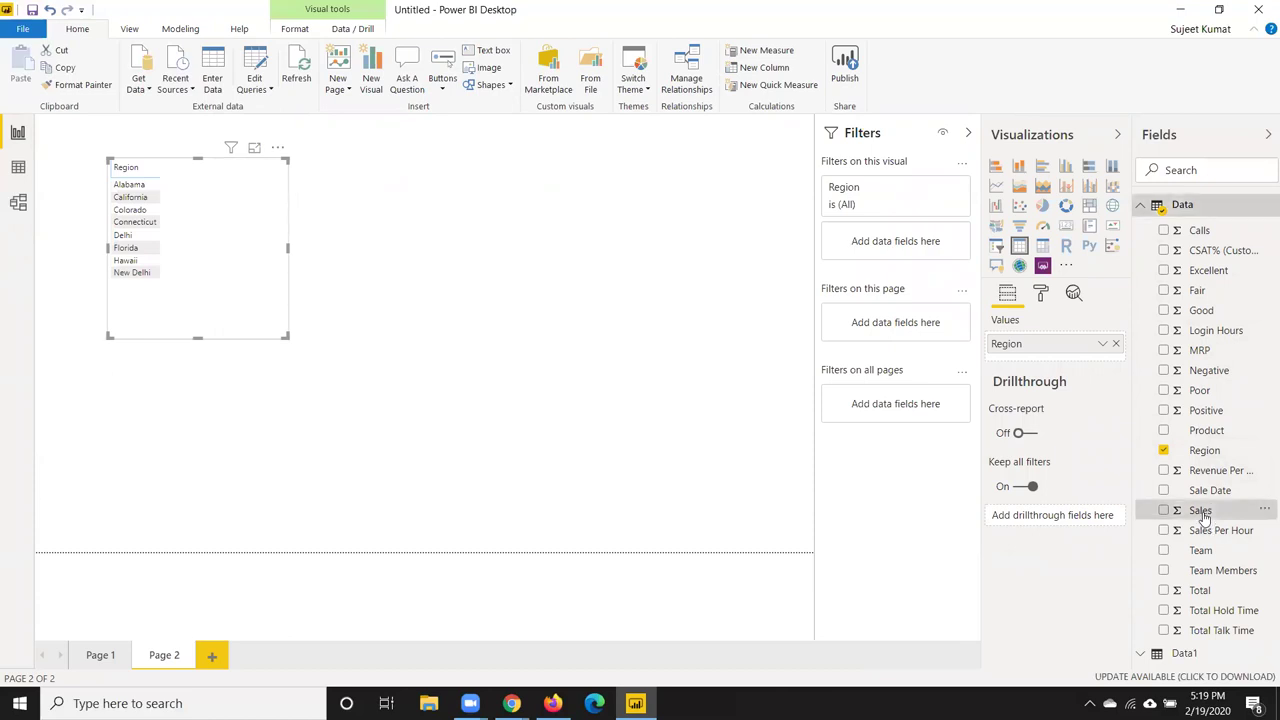
drag(1204, 515, 222, 259)
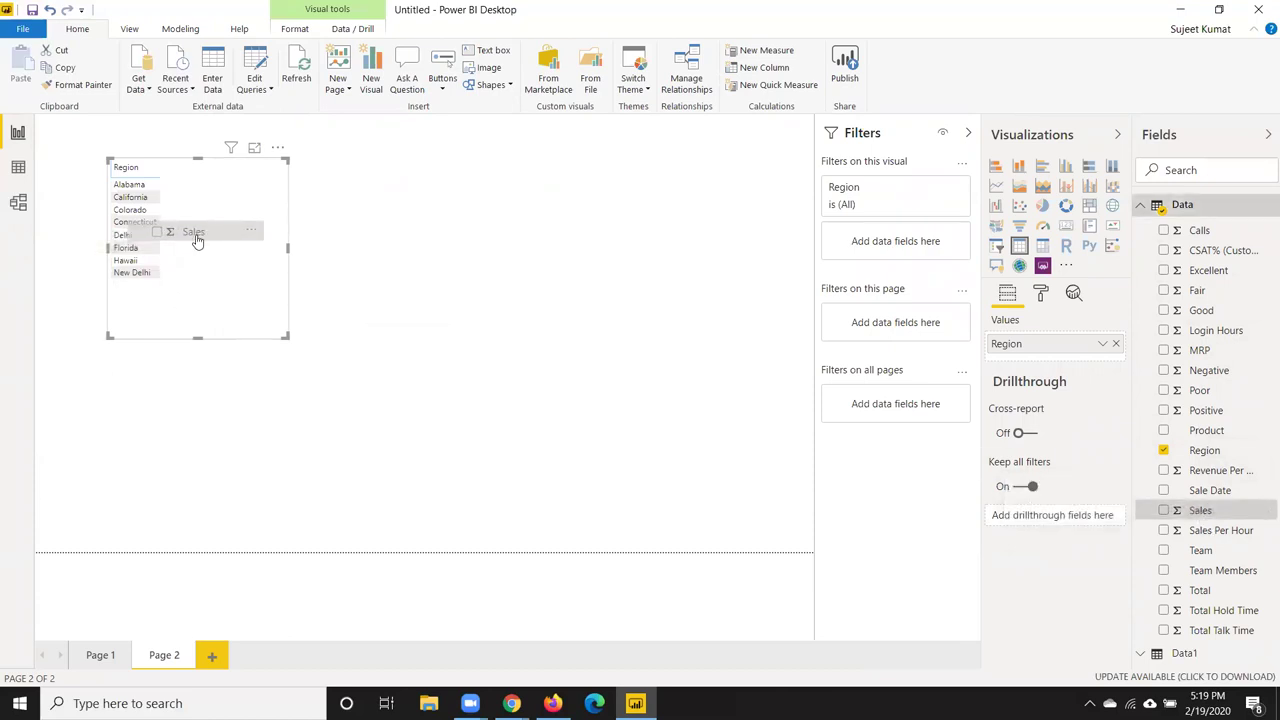
drag(288, 337, 295, 350)
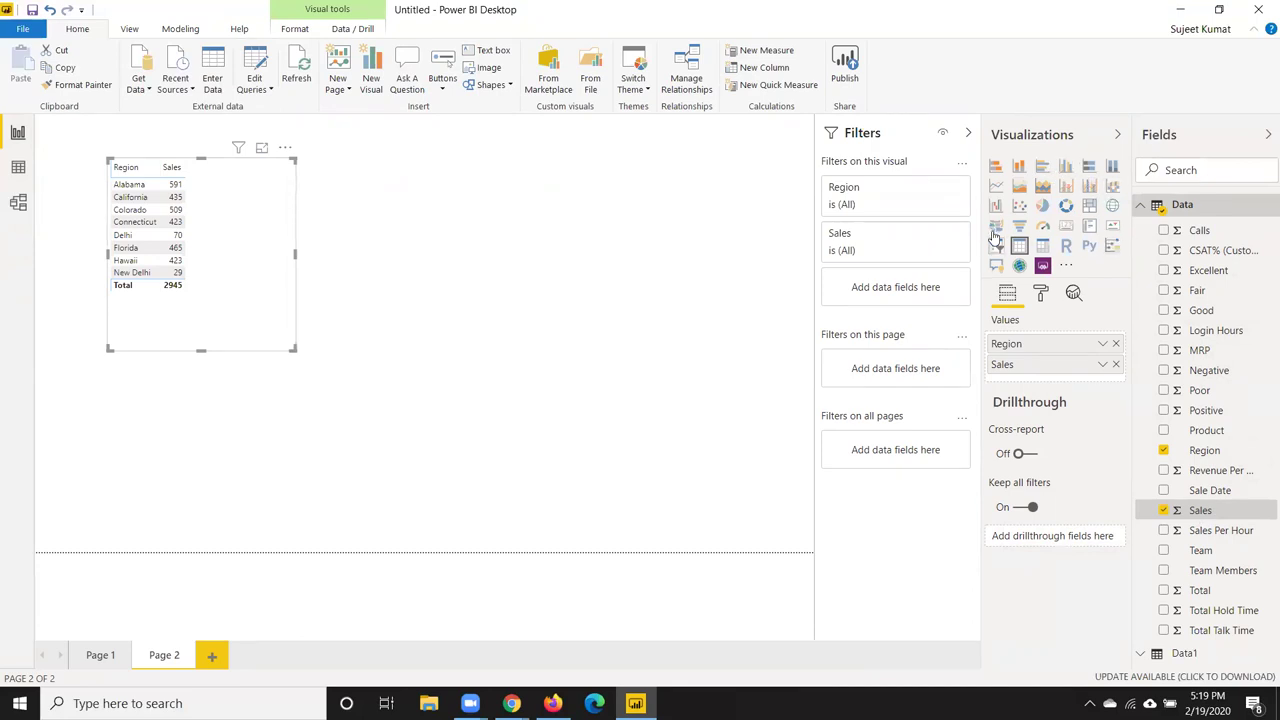
- Turn the table into a large page-wide Sales by Region filled map
click(1110, 208)
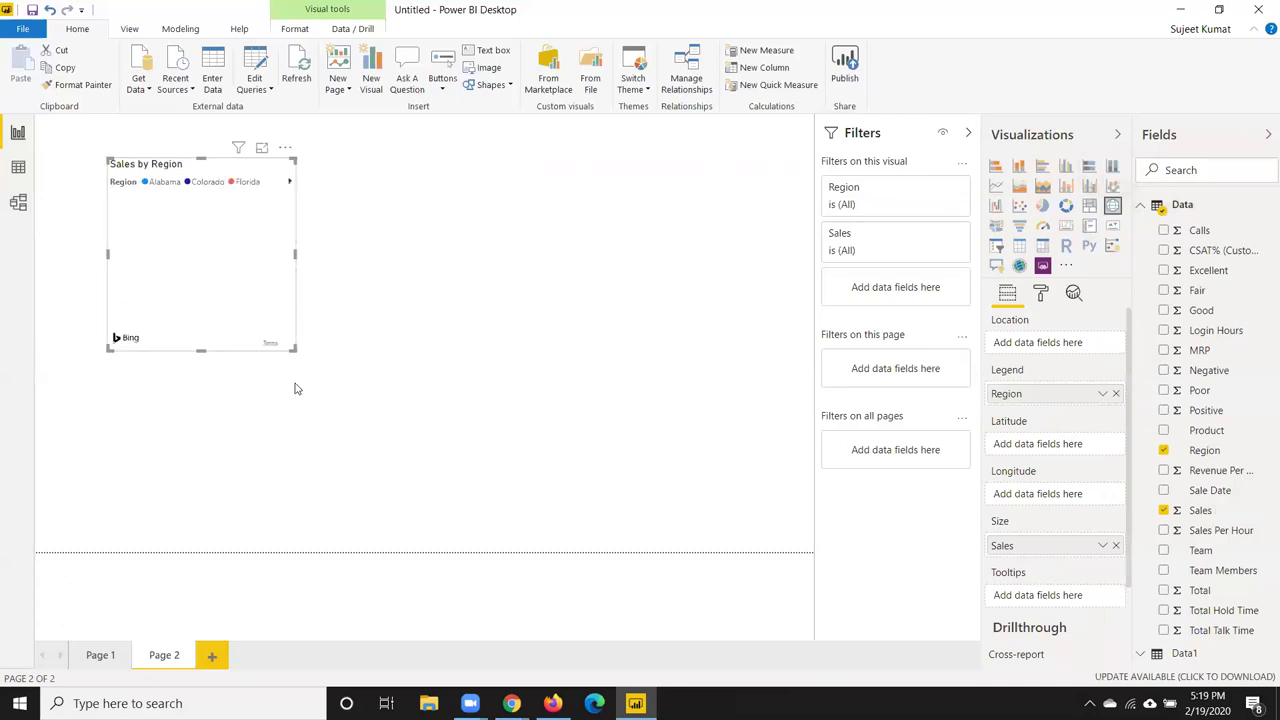
drag(288, 348, 555, 526)
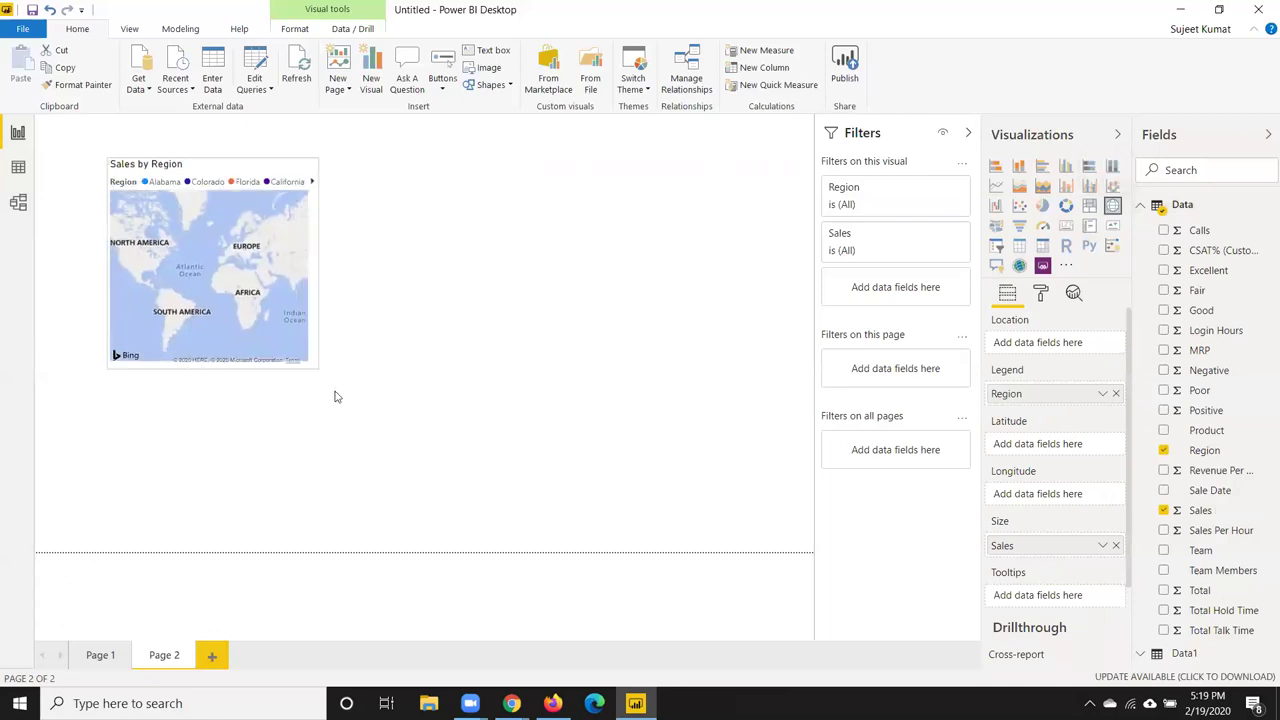
drag(643, 535, 783, 527)
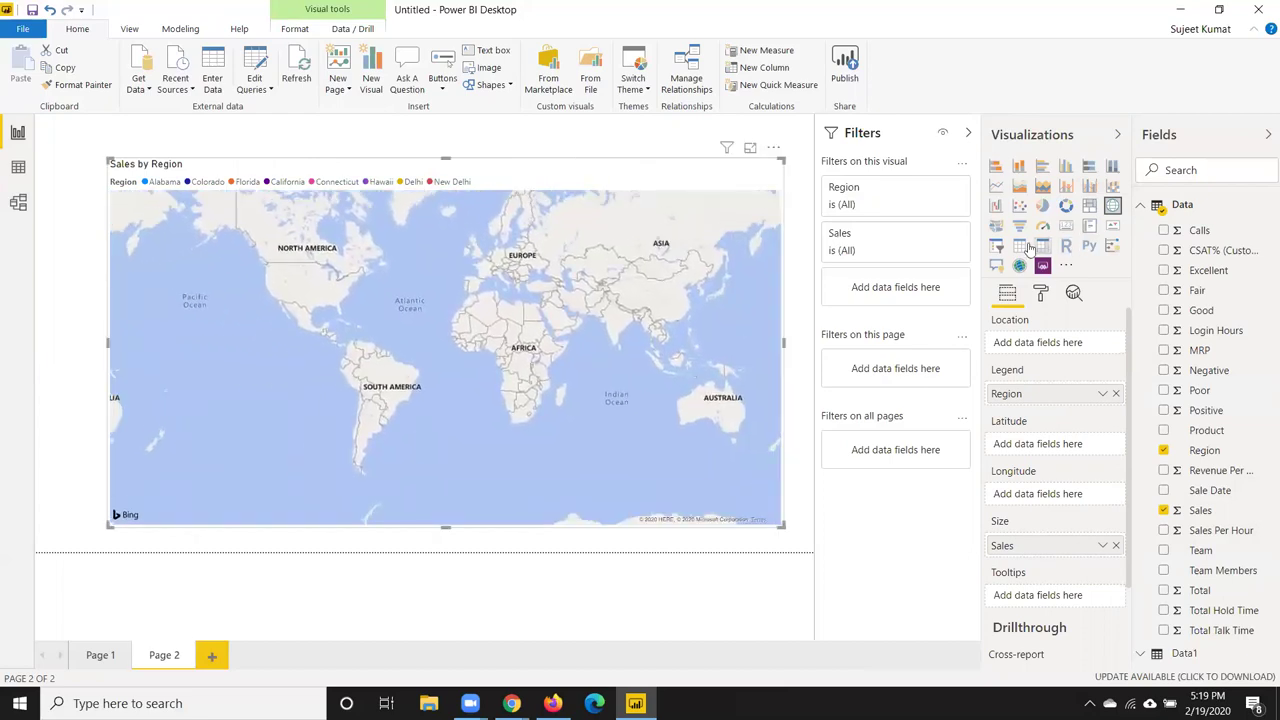
click(996, 226)
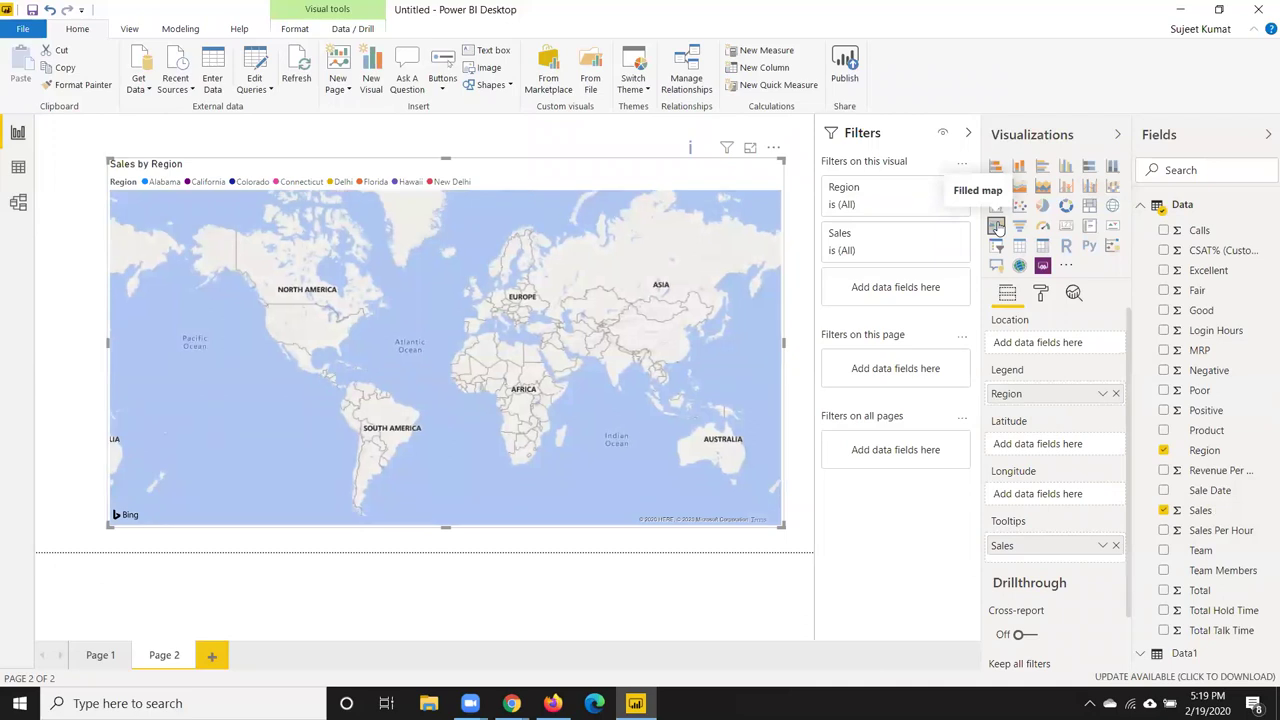
- Switch to Page 1 and open Get Data's File connectors, checking Folder and PDF
click(106, 656)
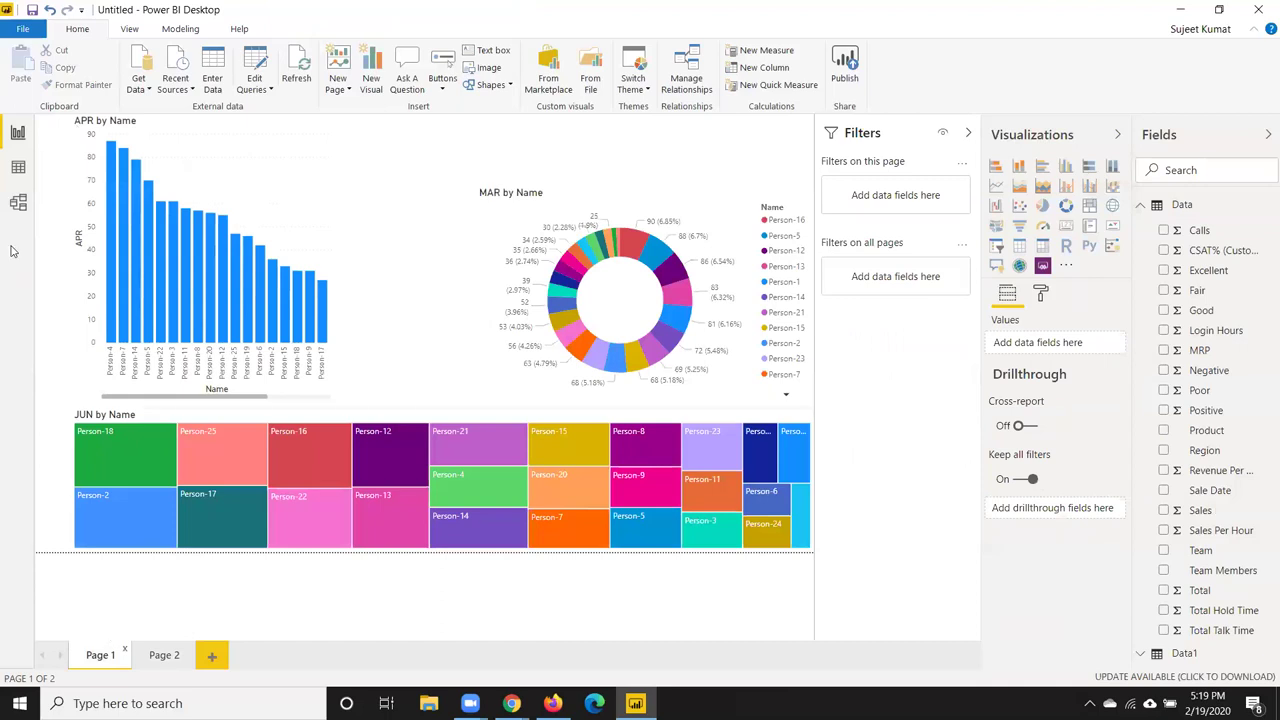
click(139, 82)
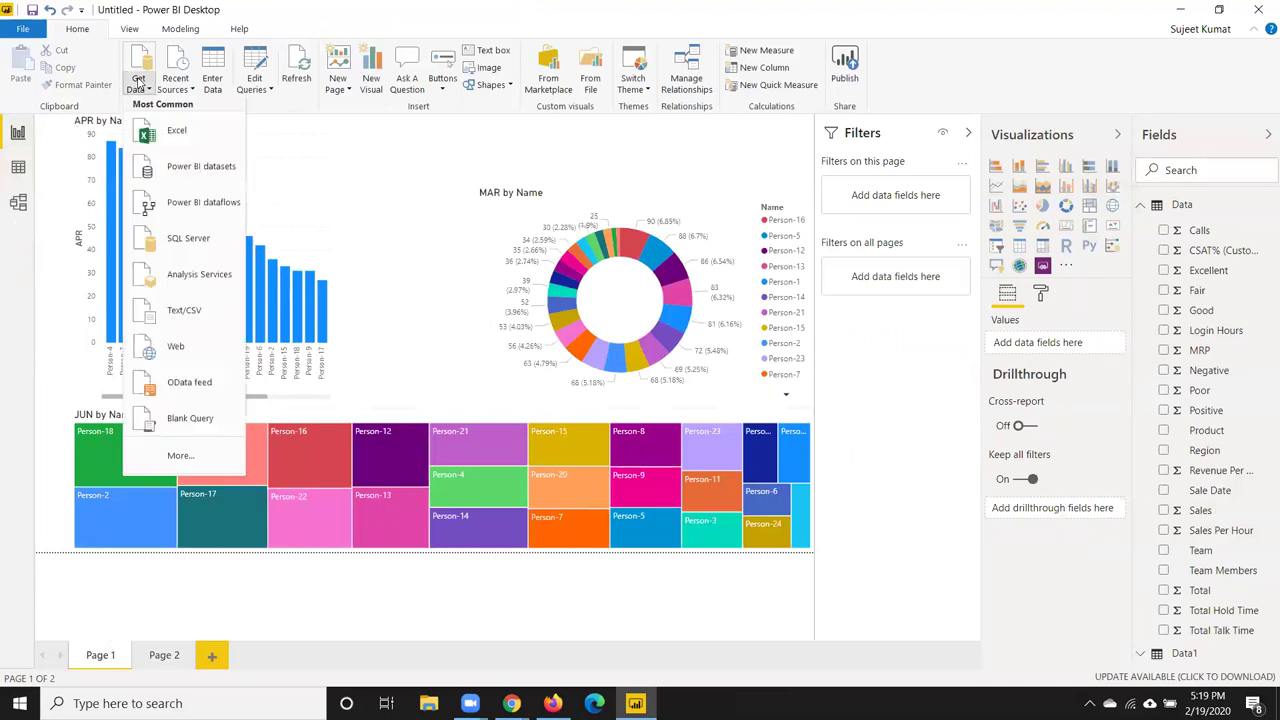
click(191, 461)
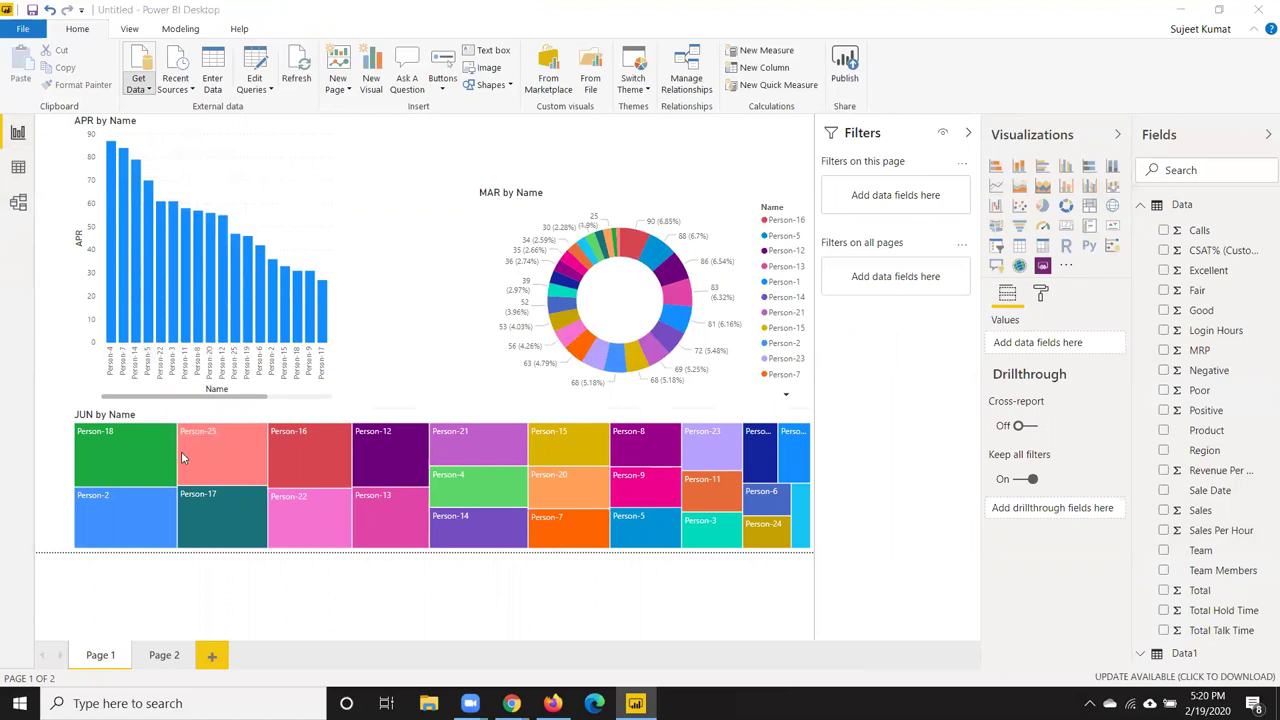
click(450, 192)
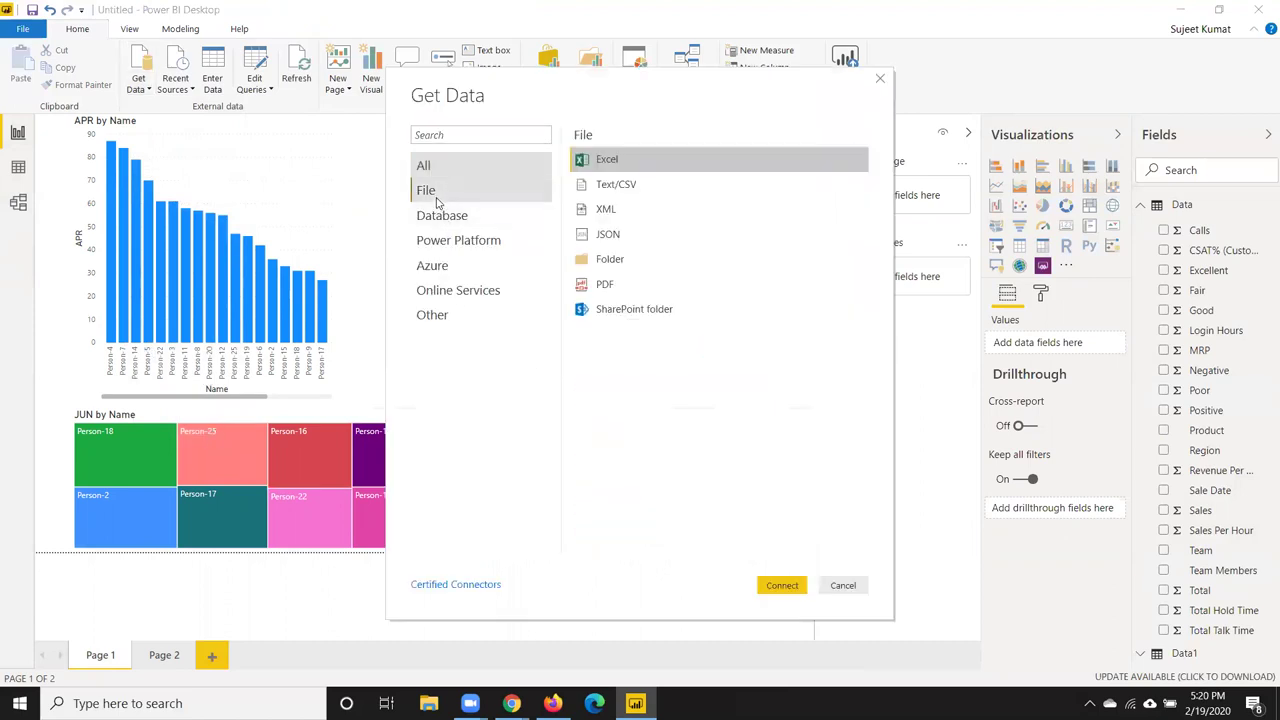
click(645, 270)
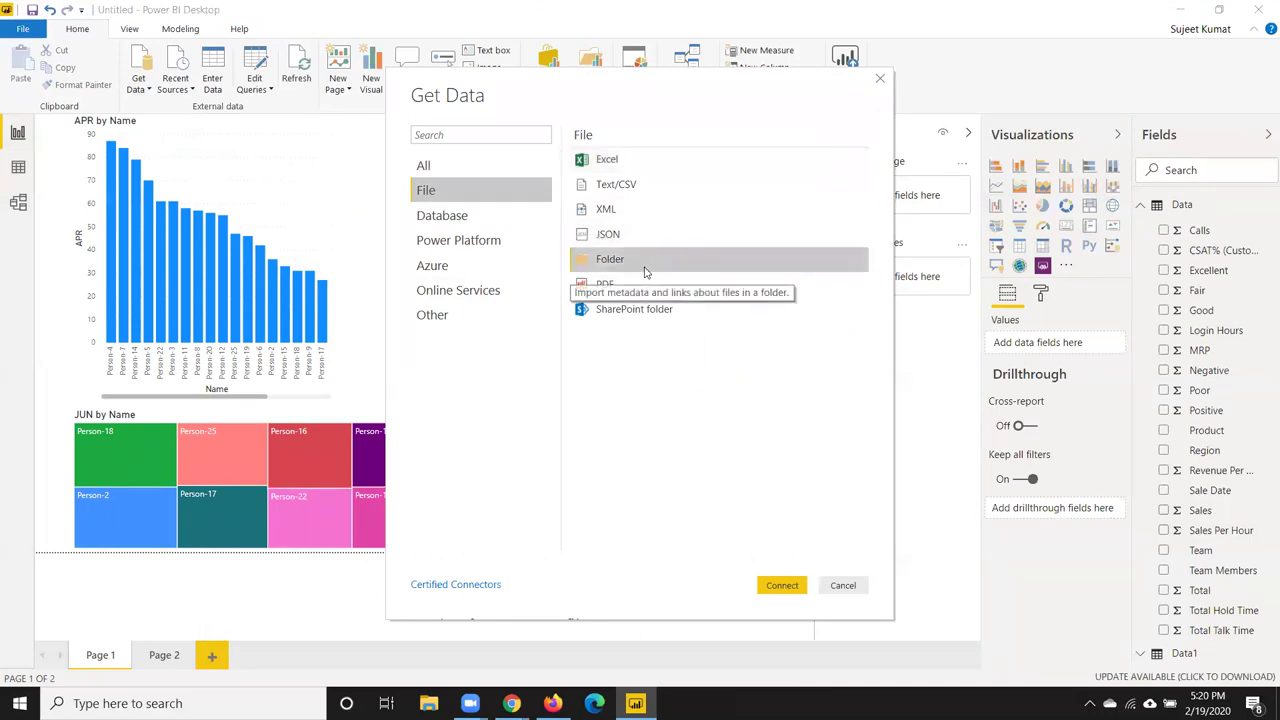
click(645, 285)
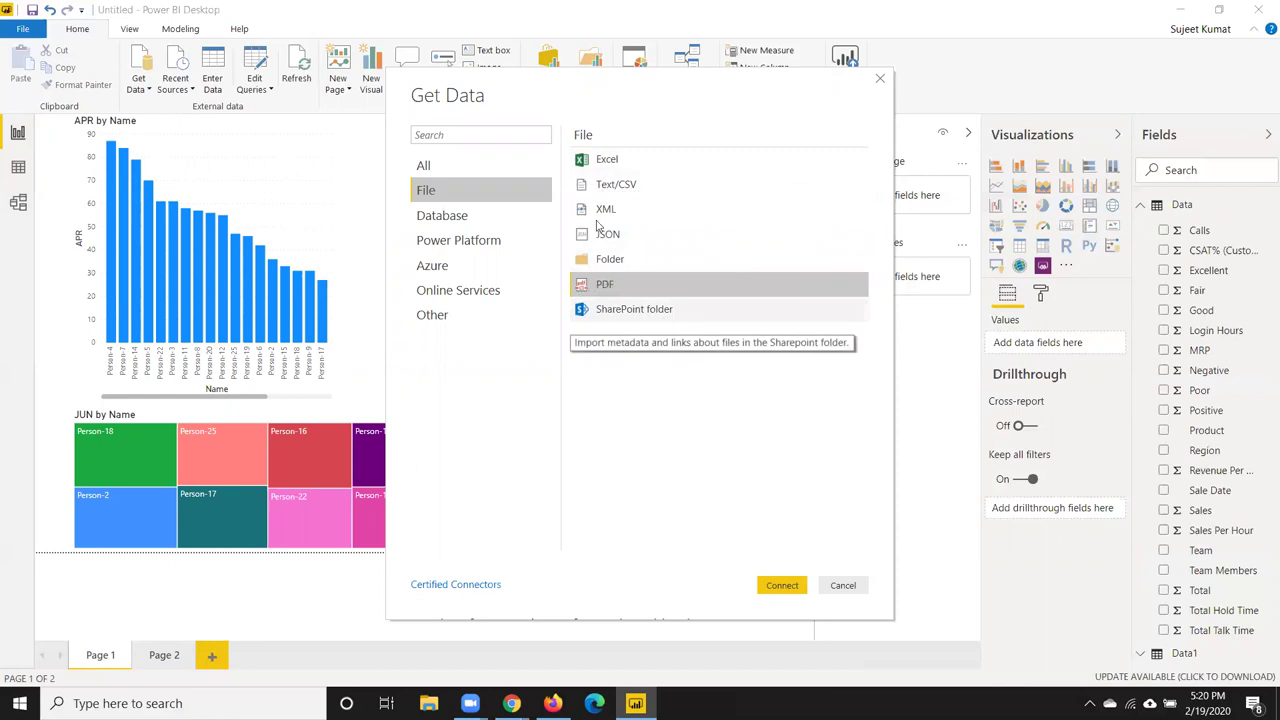
- Browse the Database connectors, looking at Access and IBM Db2
click(460, 221)
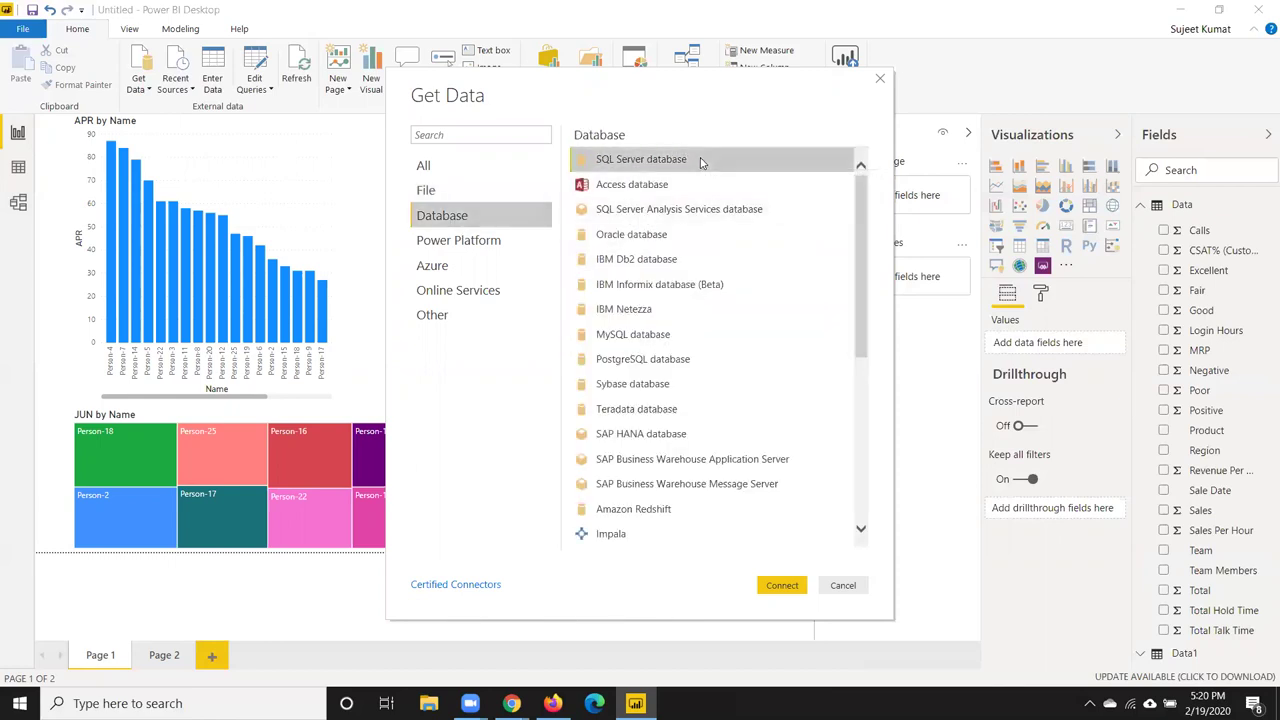
click(683, 196)
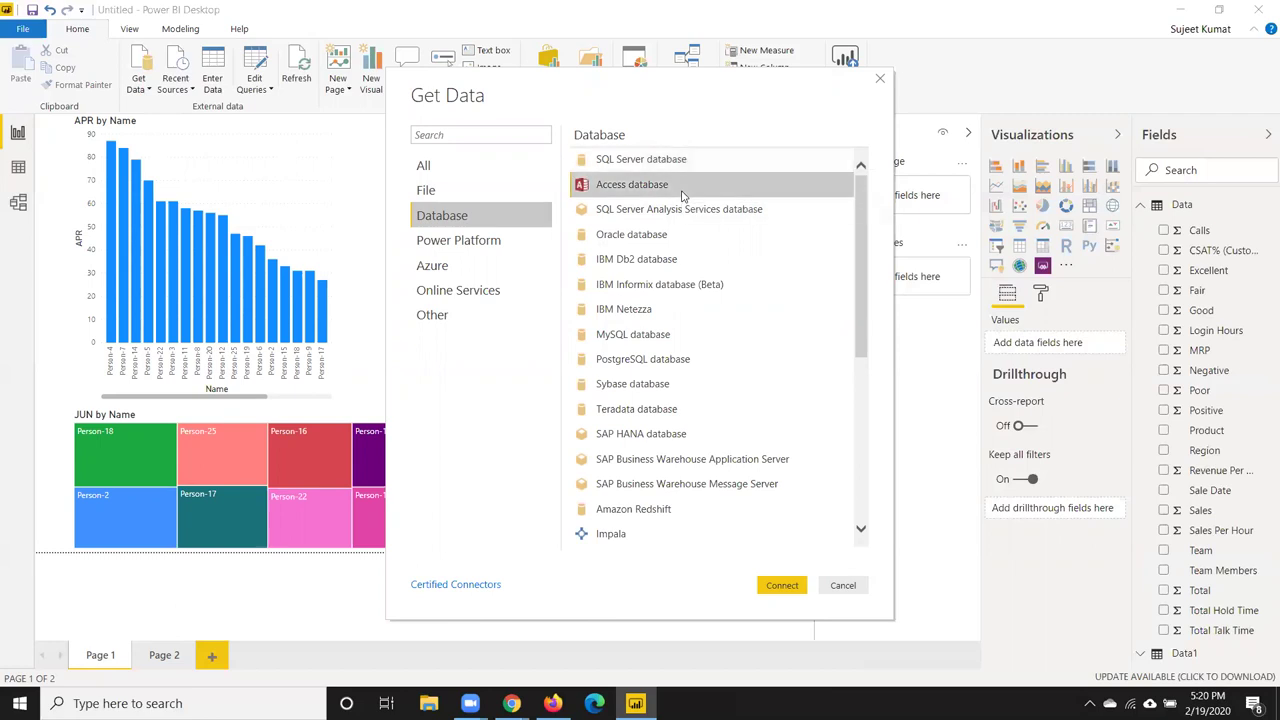
click(676, 234)
click(675, 263)
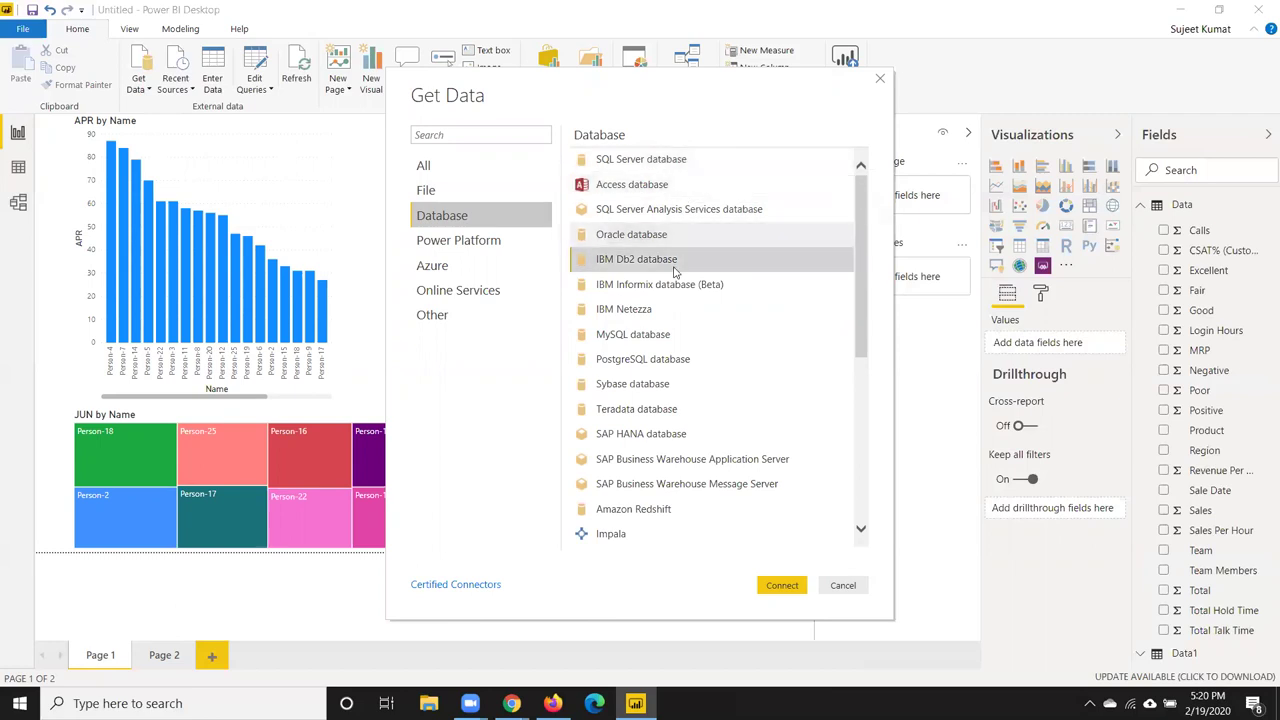
scroll(674, 275, down, 5)
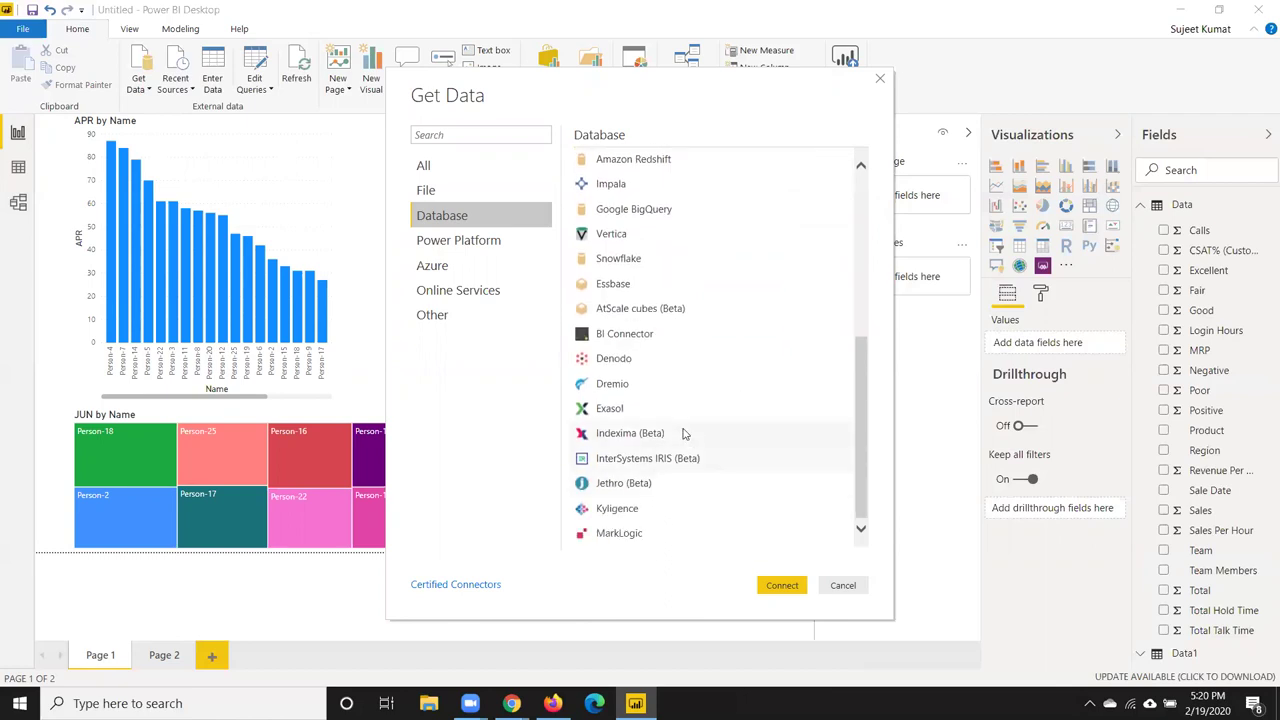
scroll(686, 434, up, 5)
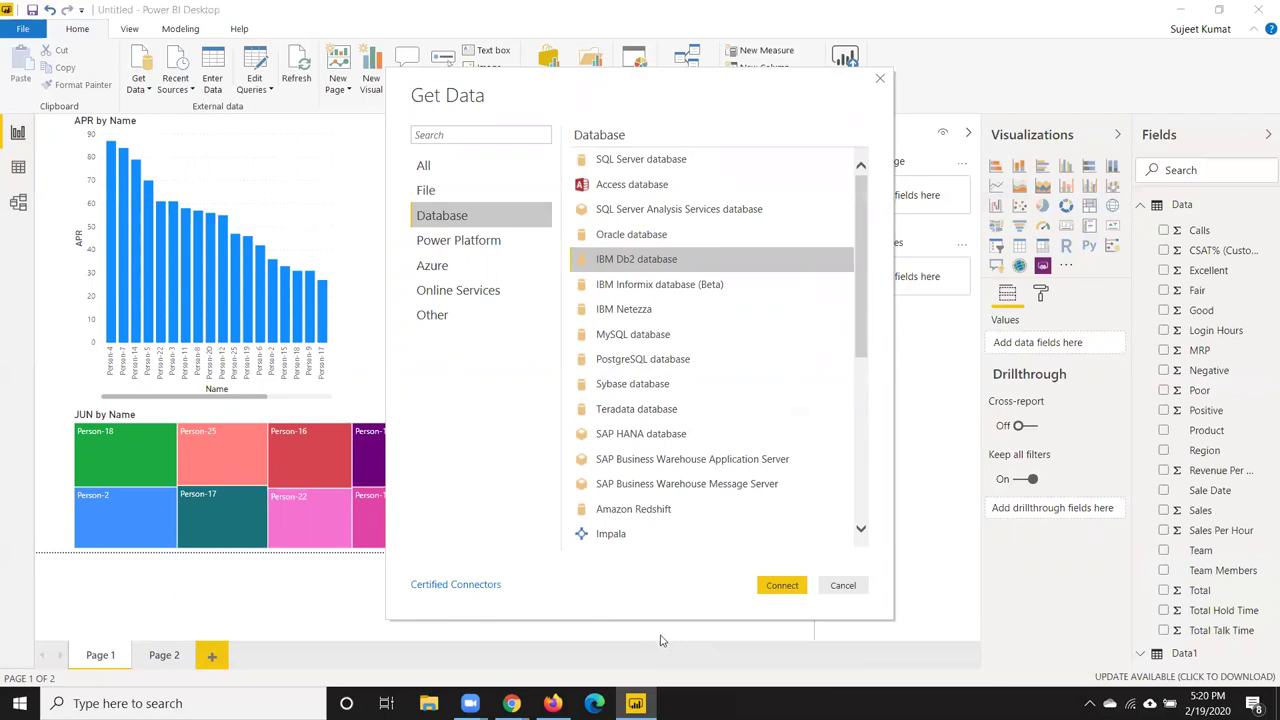
- Browse the Power Platform, Azure and Online Services connectors, scrolling through the Online Services list
click(477, 250)
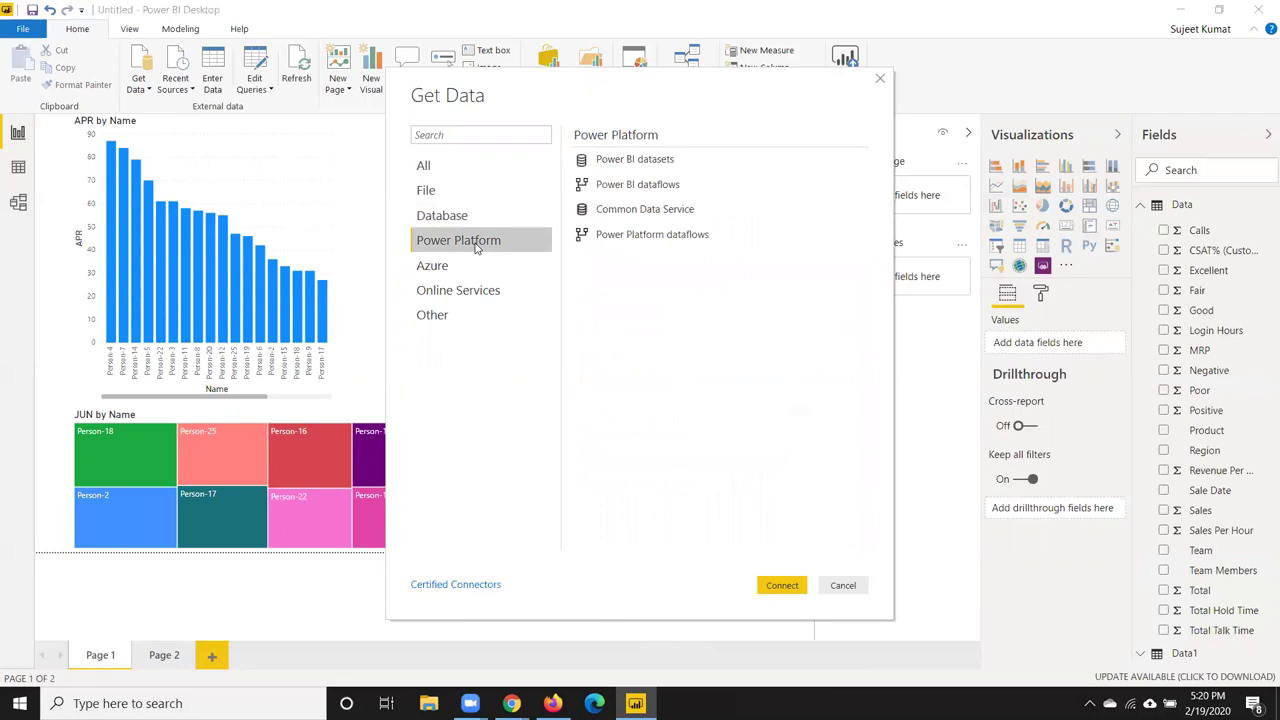
click(490, 268)
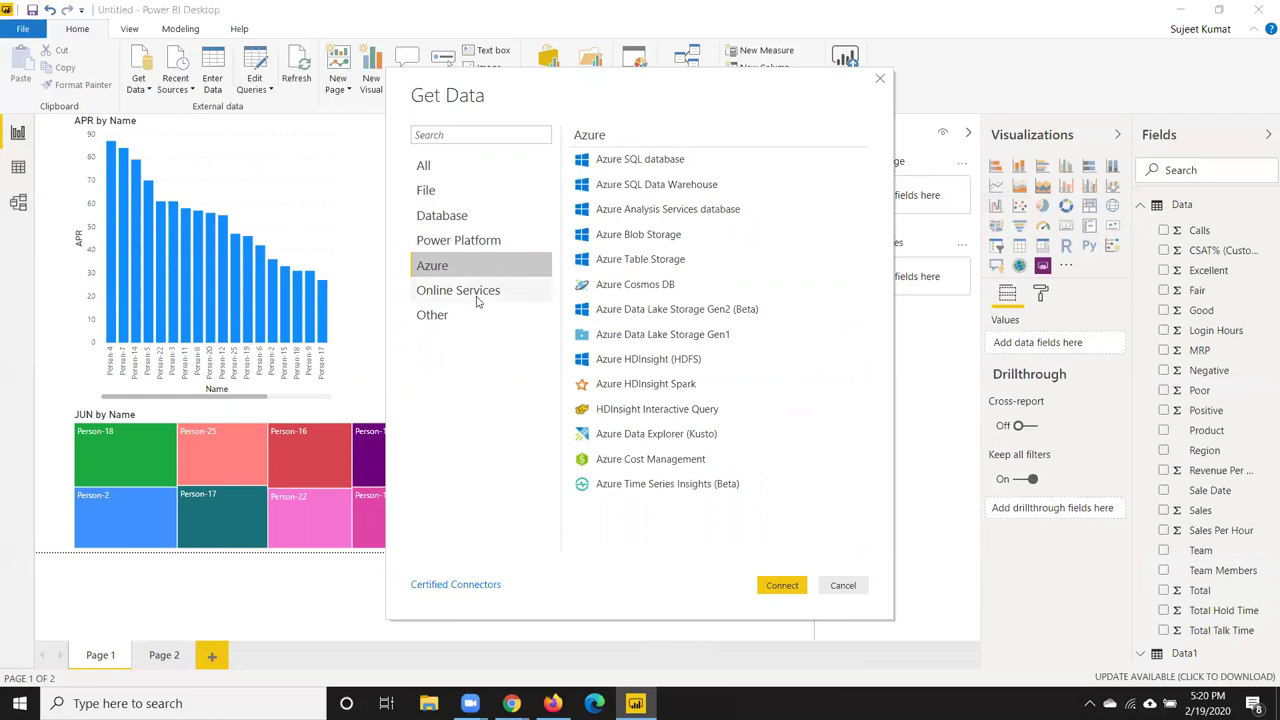
click(478, 298)
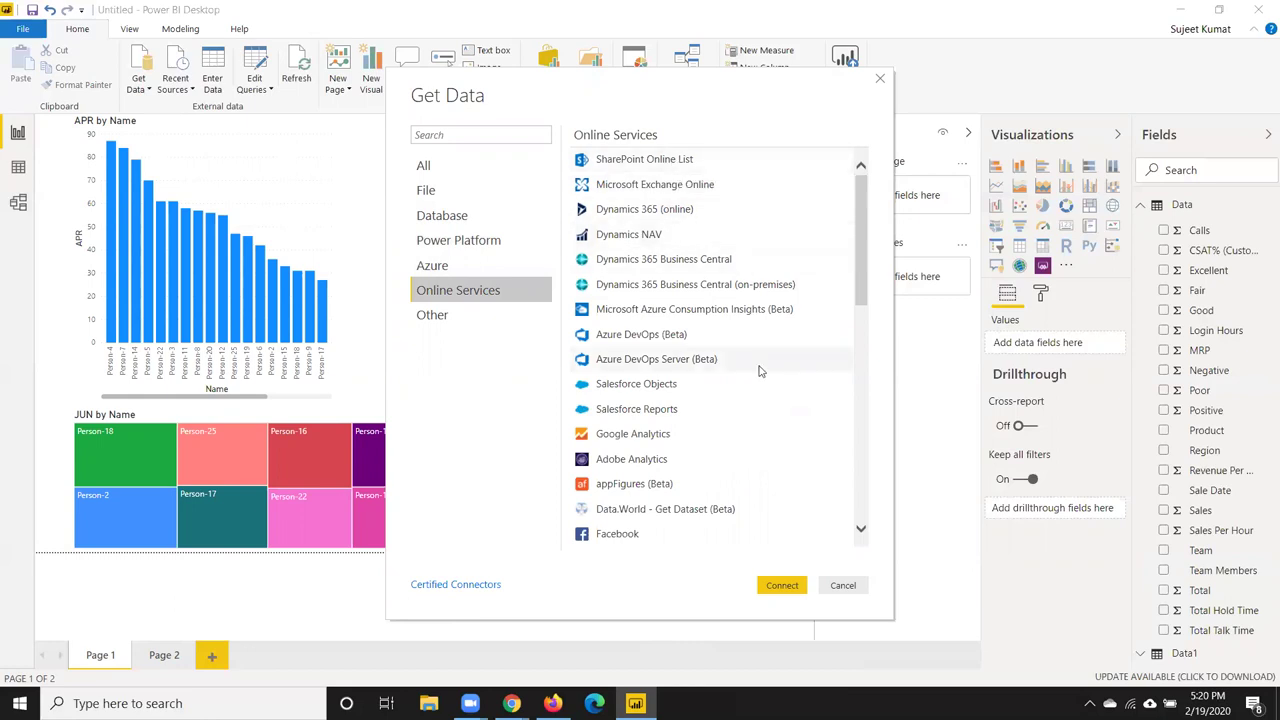
scroll(762, 405, down, 3)
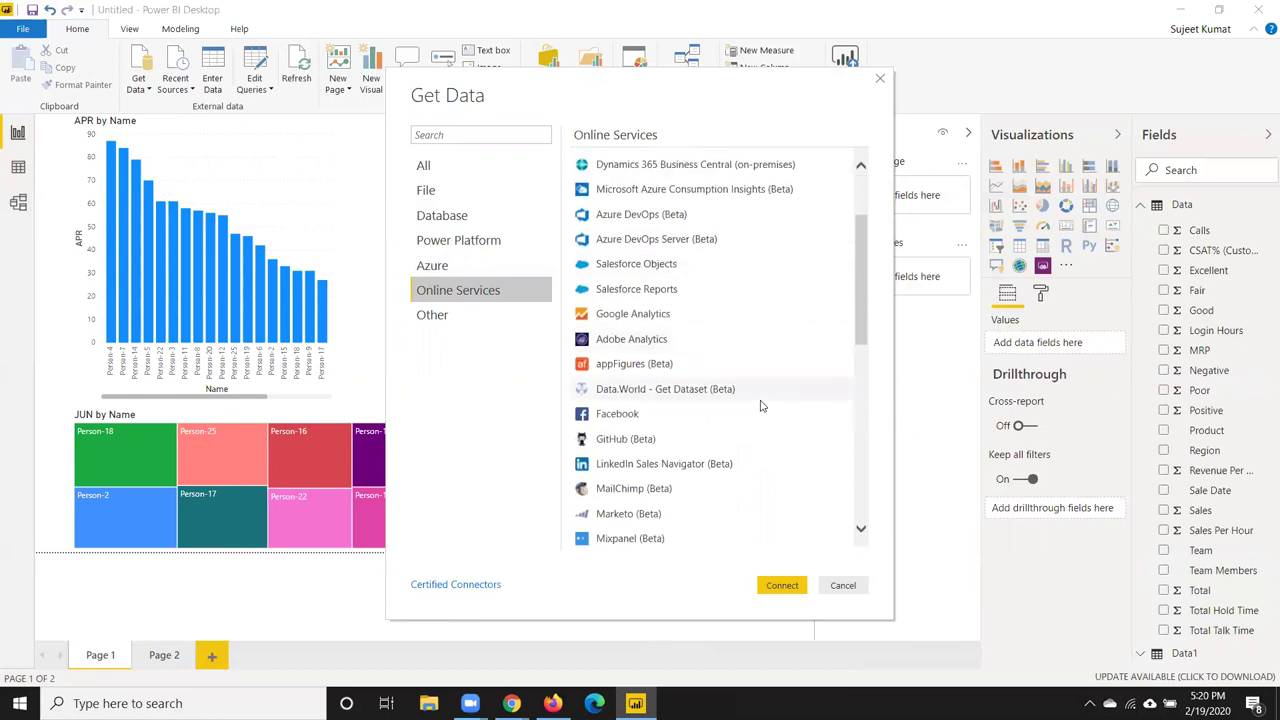
scroll(762, 405, down, 1)
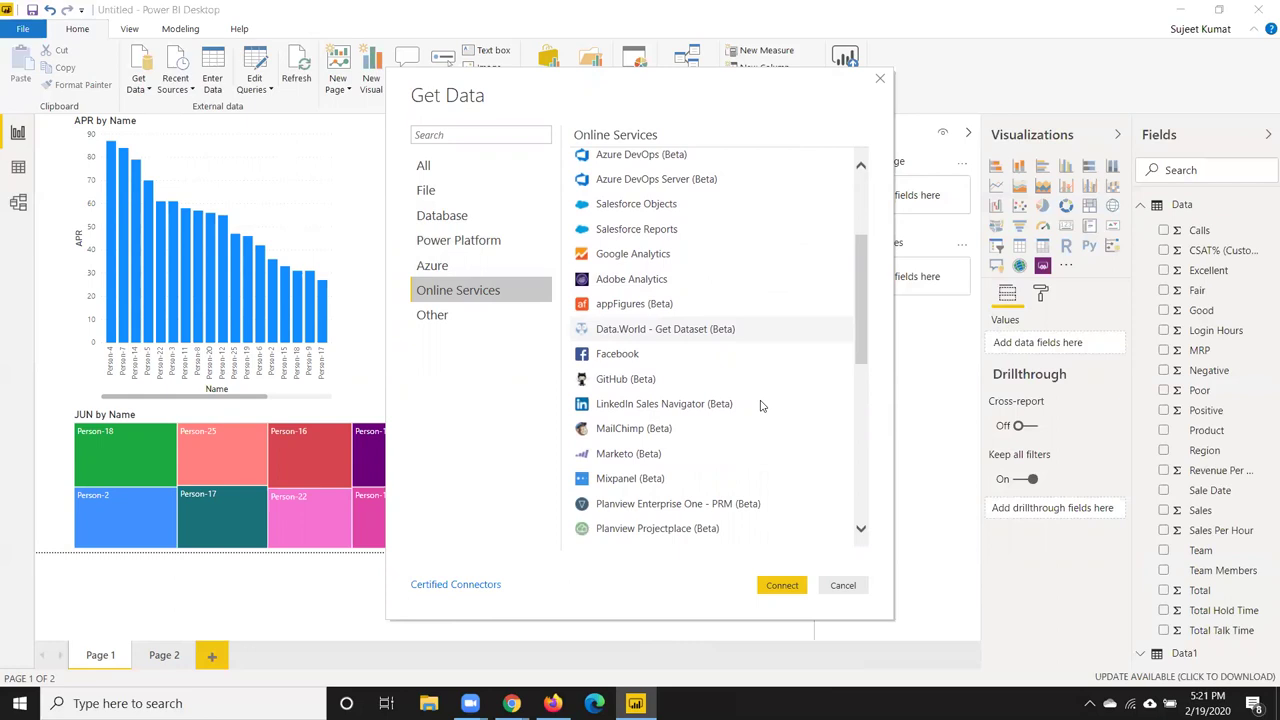
scroll(760, 405, down, 1)
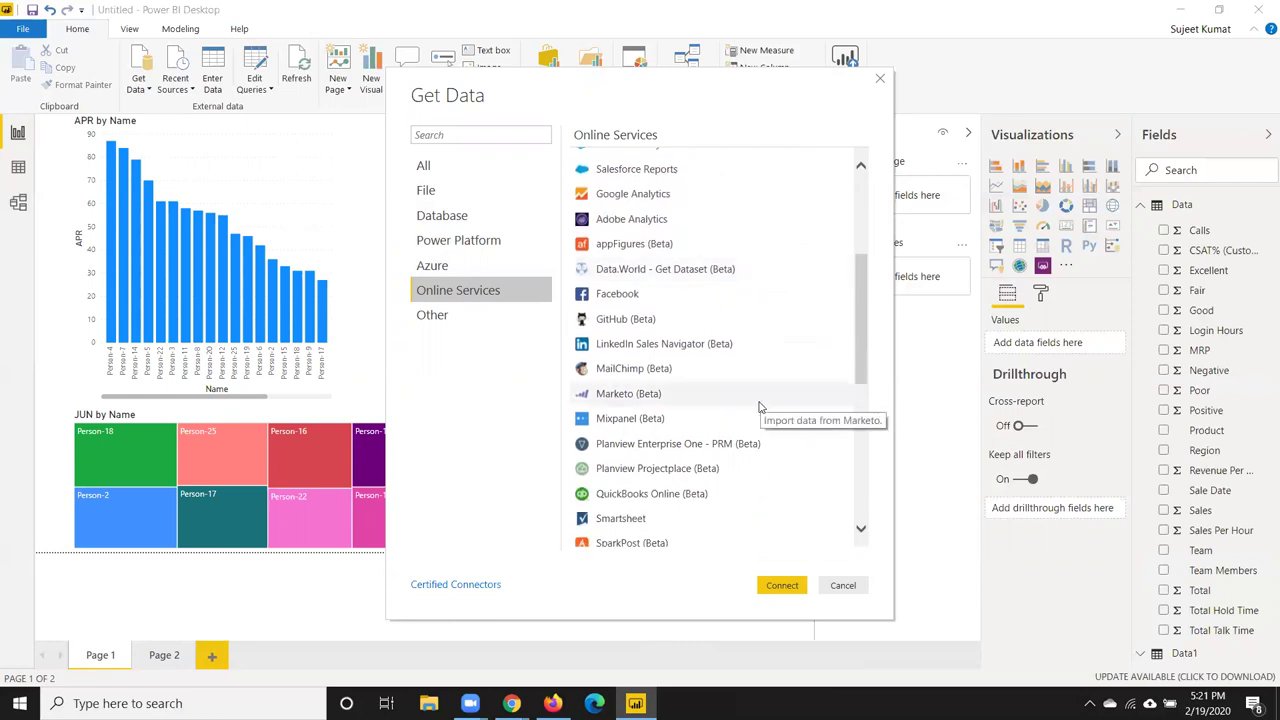
scroll(760, 405, down, 1)
scroll(758, 410, down, 1)
scroll(758, 412, down, 1)
scroll(758, 415, down, 1)
scroll(758, 418, down, 2)
scroll(758, 418, down, 1)
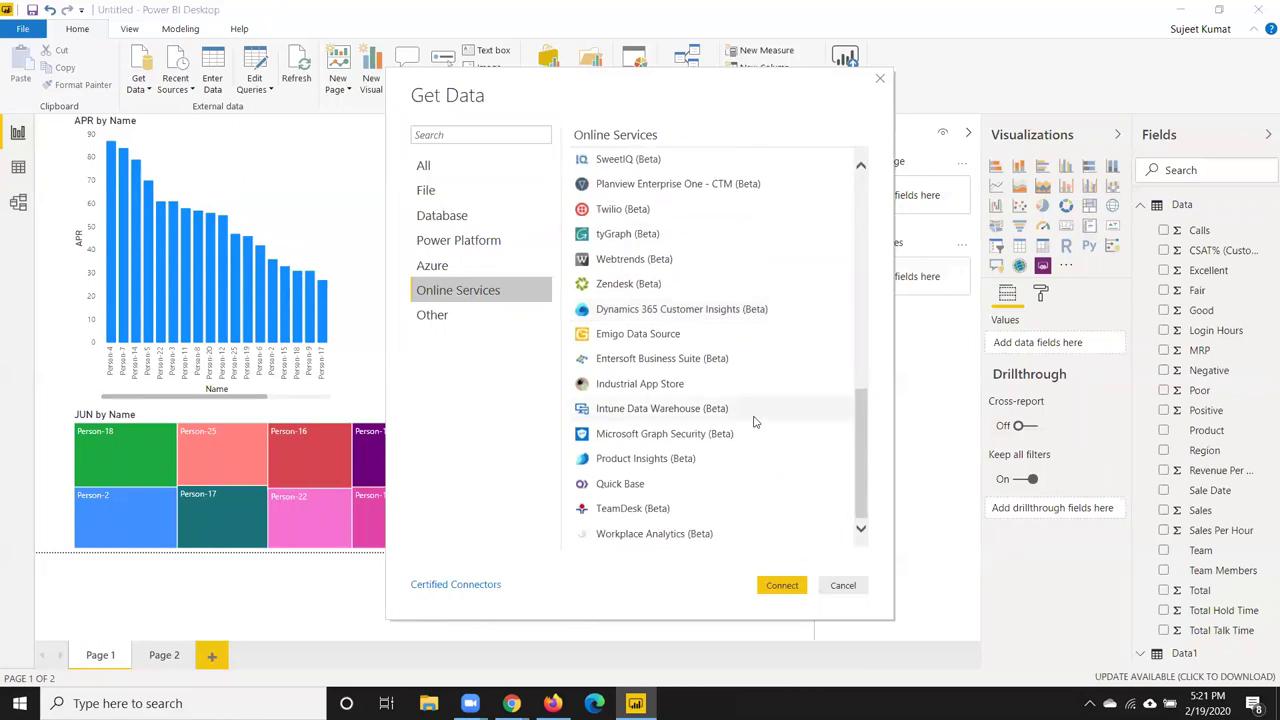
scroll(755, 420, up, 3)
scroll(754, 417, up, 2)
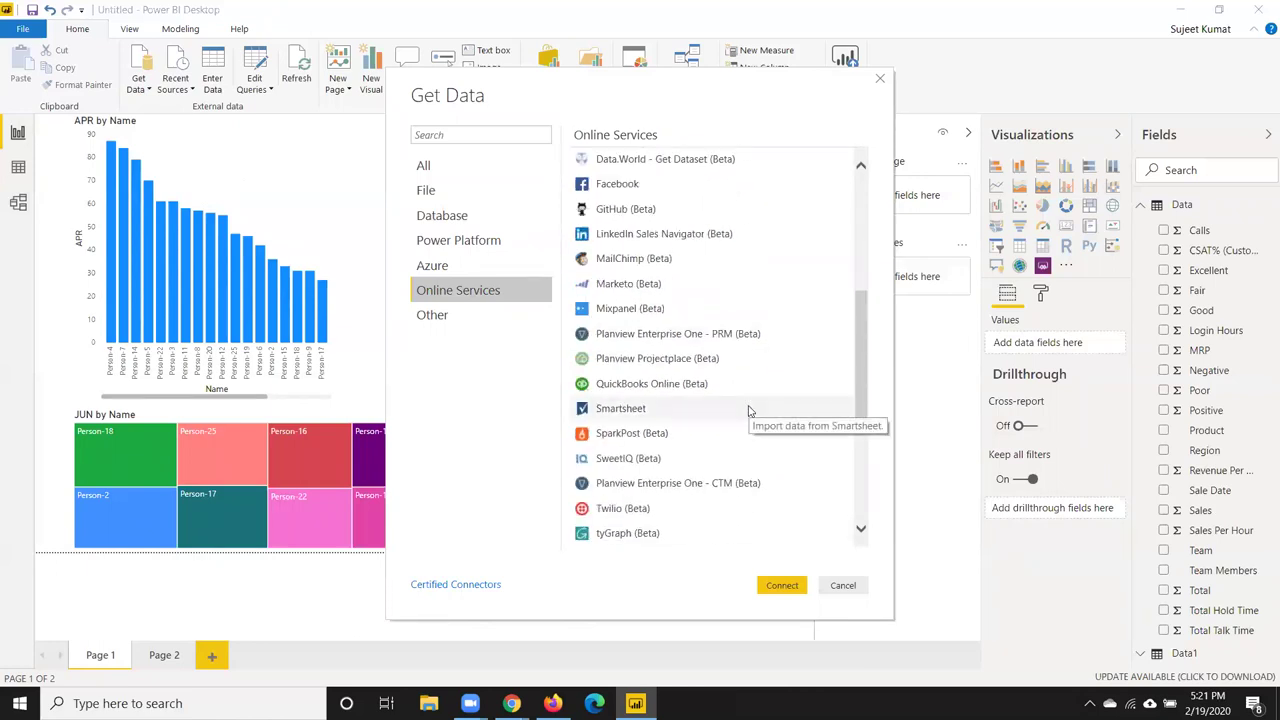
scroll(748, 405, up, 5)
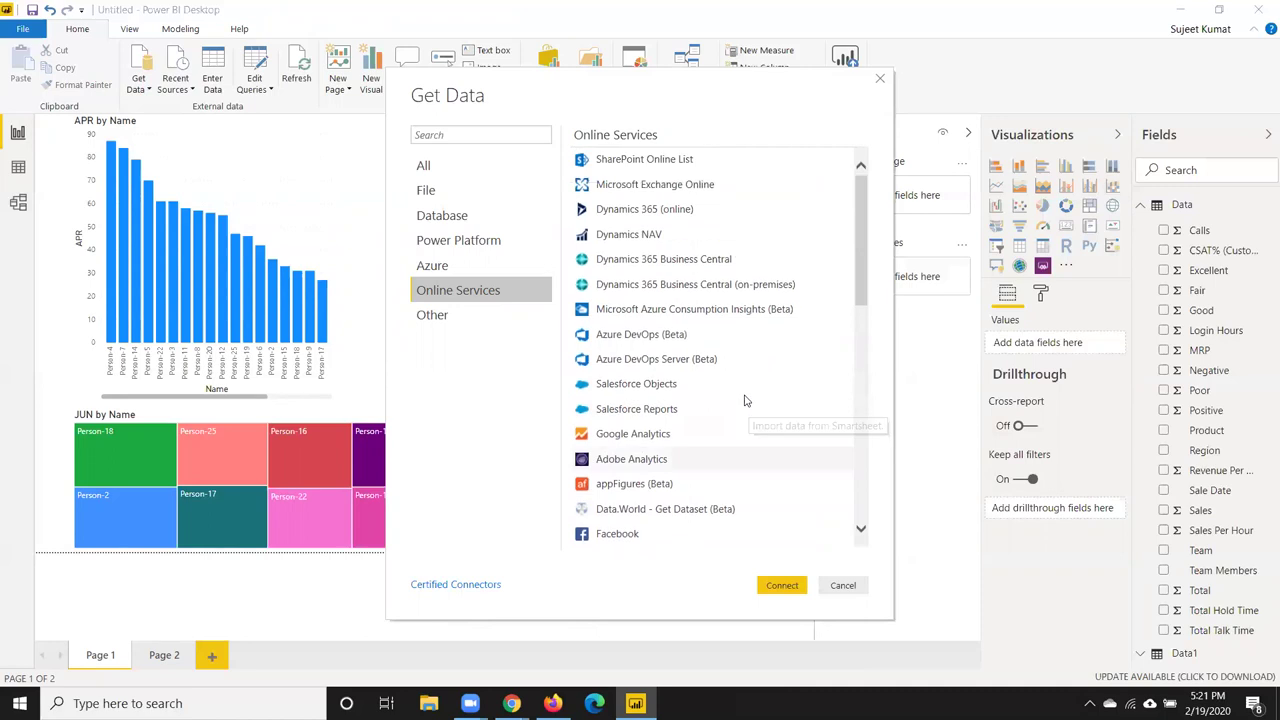
- Look through the Other connectors: Web, OData Feed, Active Directory and Microsoft Exchange
click(476, 317)
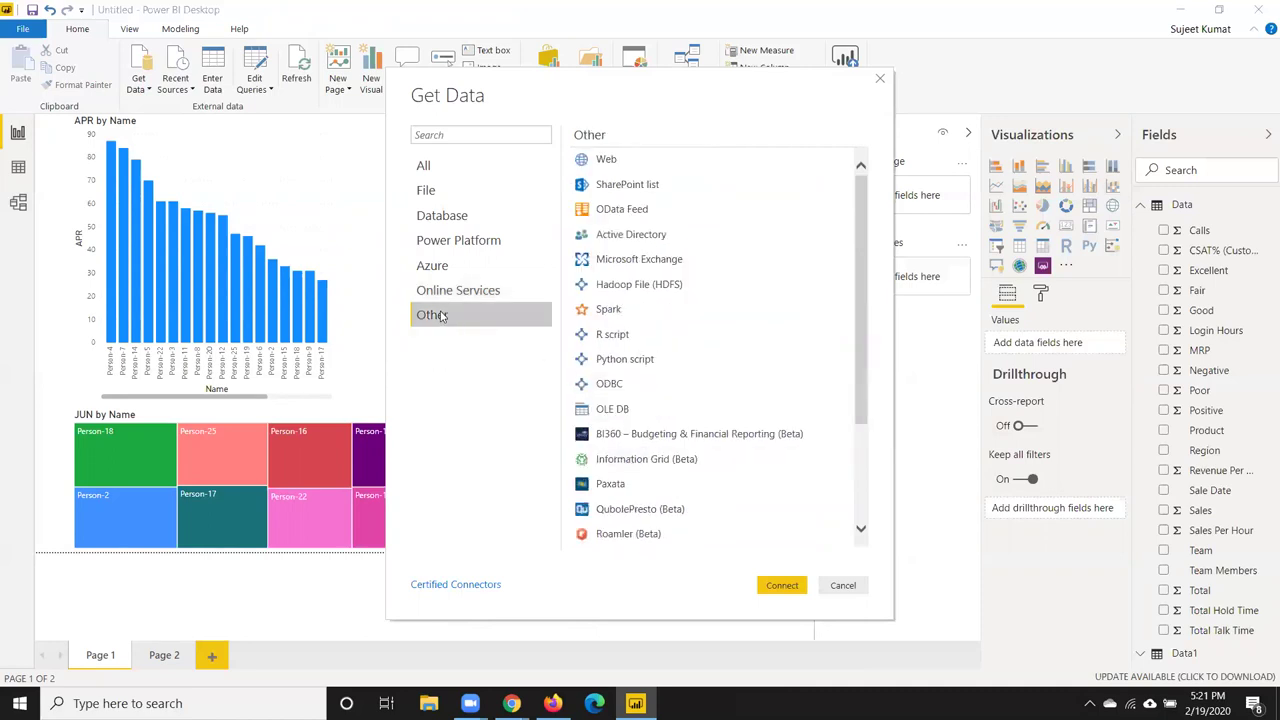
click(642, 165)
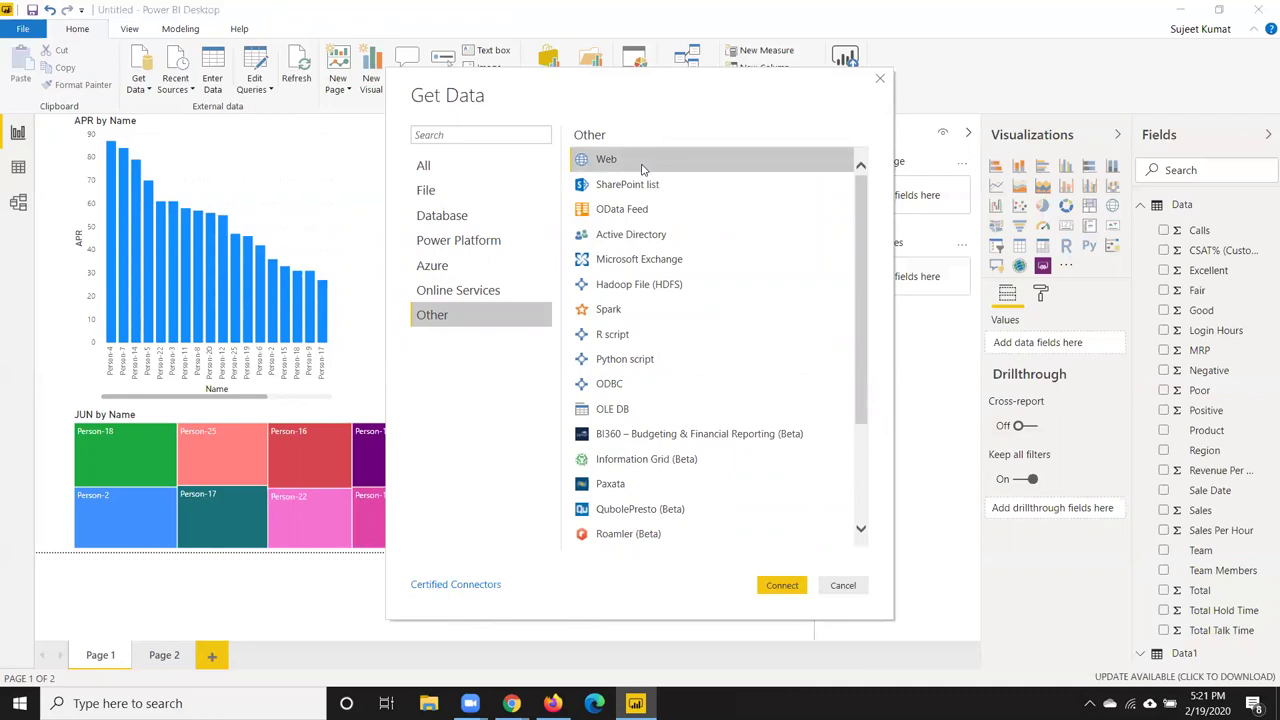
click(650, 190)
click(648, 212)
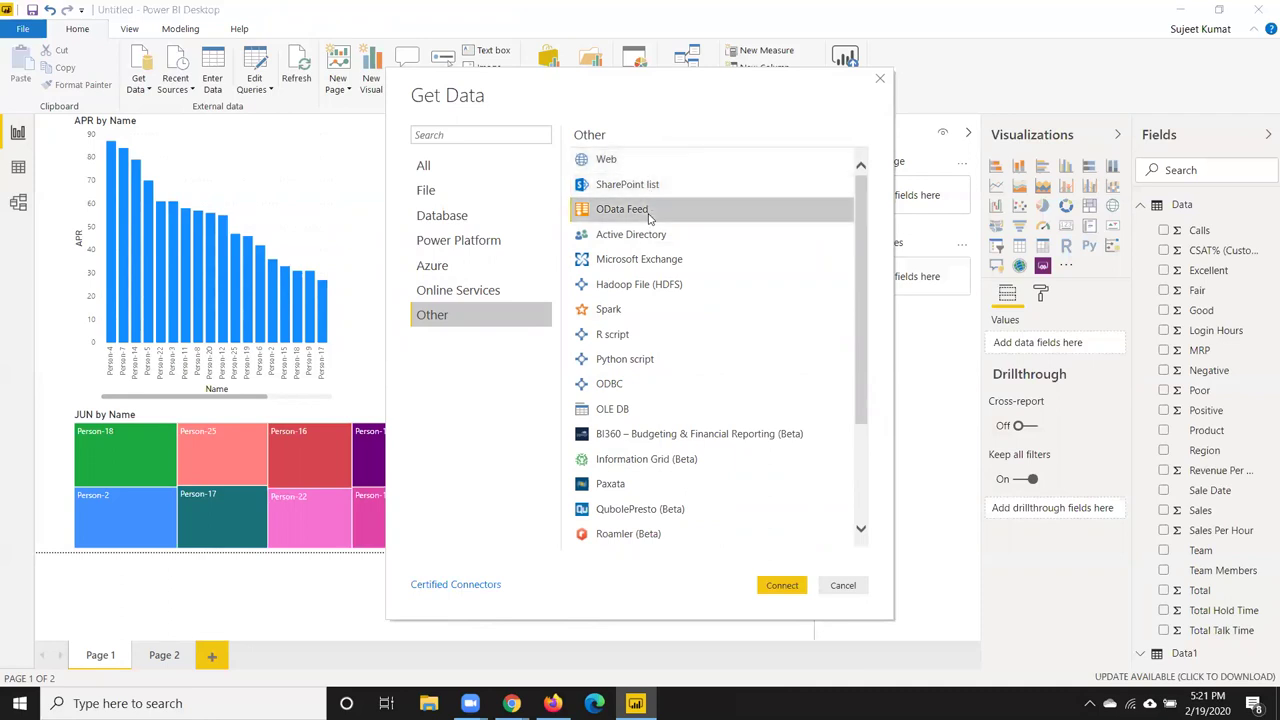
click(654, 242)
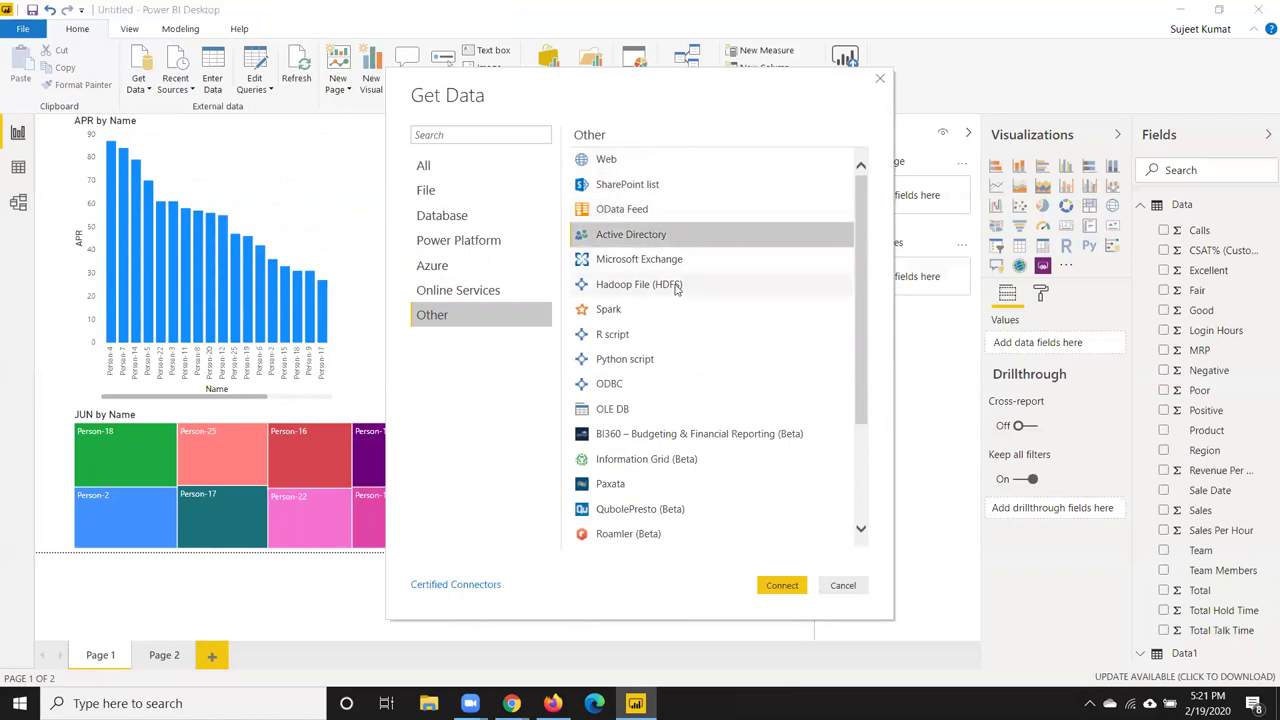
click(668, 262)
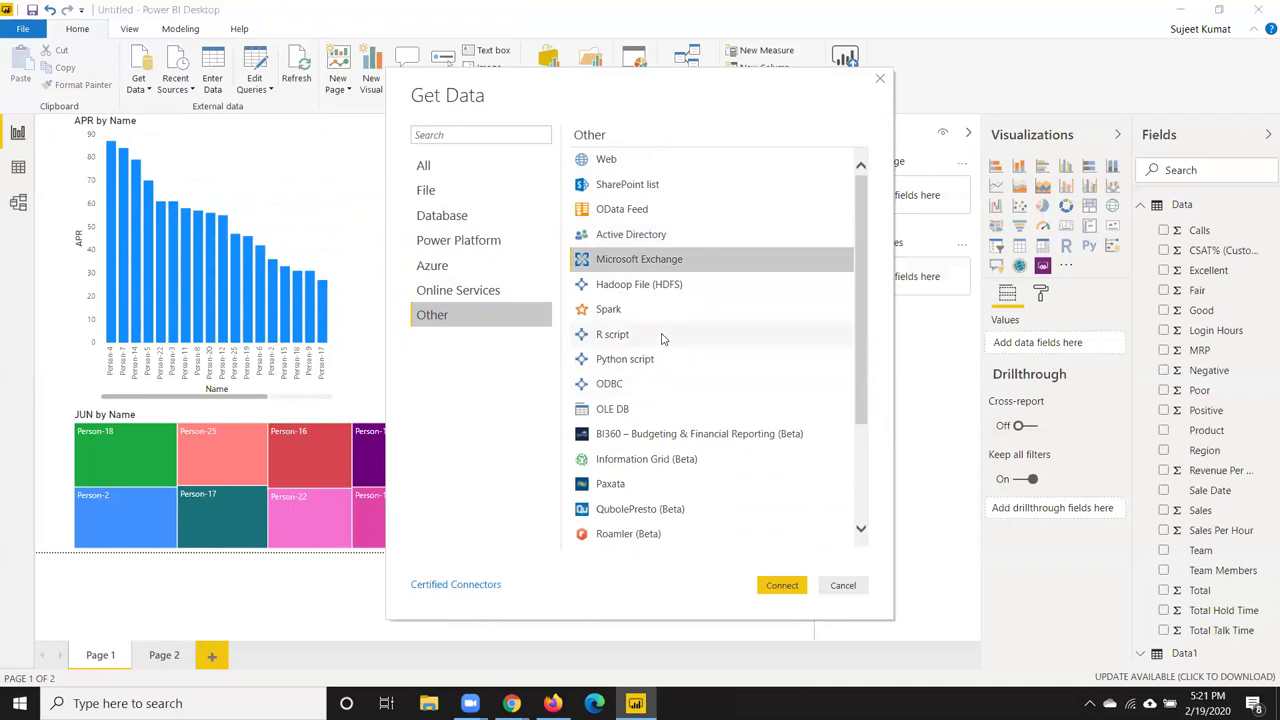
- Check Python script, OLE DB and Blank Query, then return to the File connectors
click(662, 334)
click(661, 367)
scroll(661, 370, down, 1)
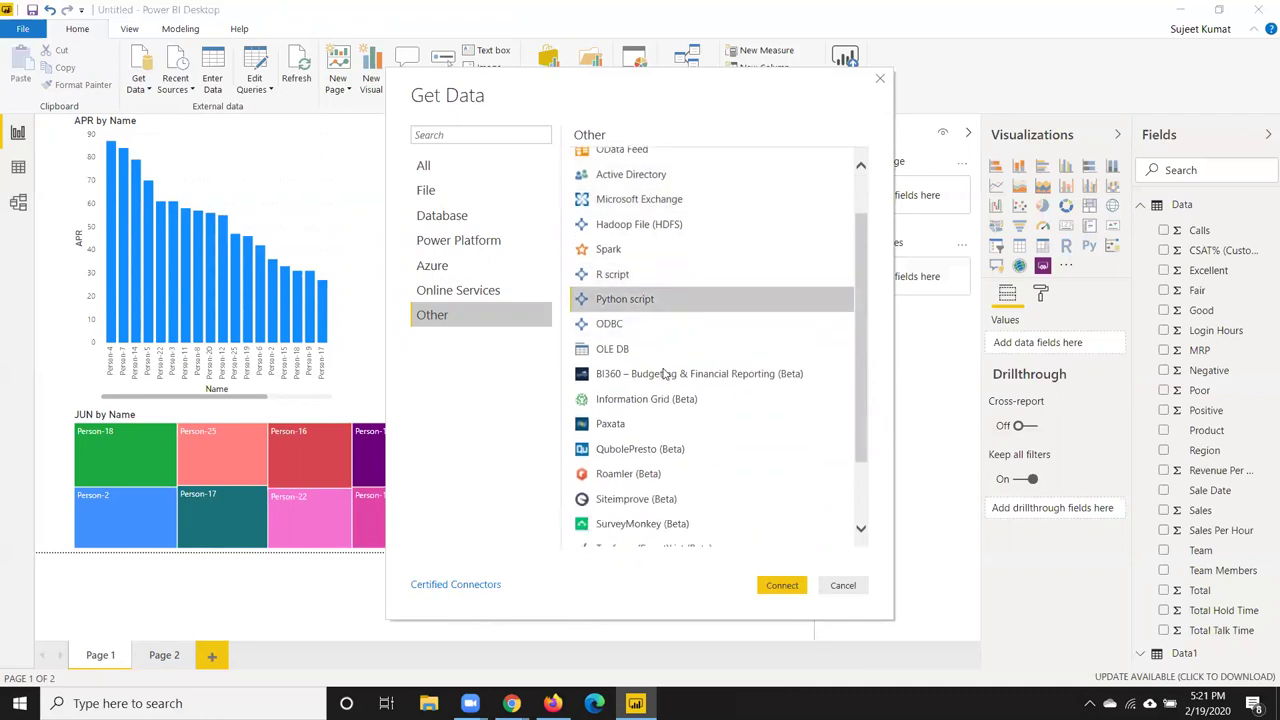
click(658, 352)
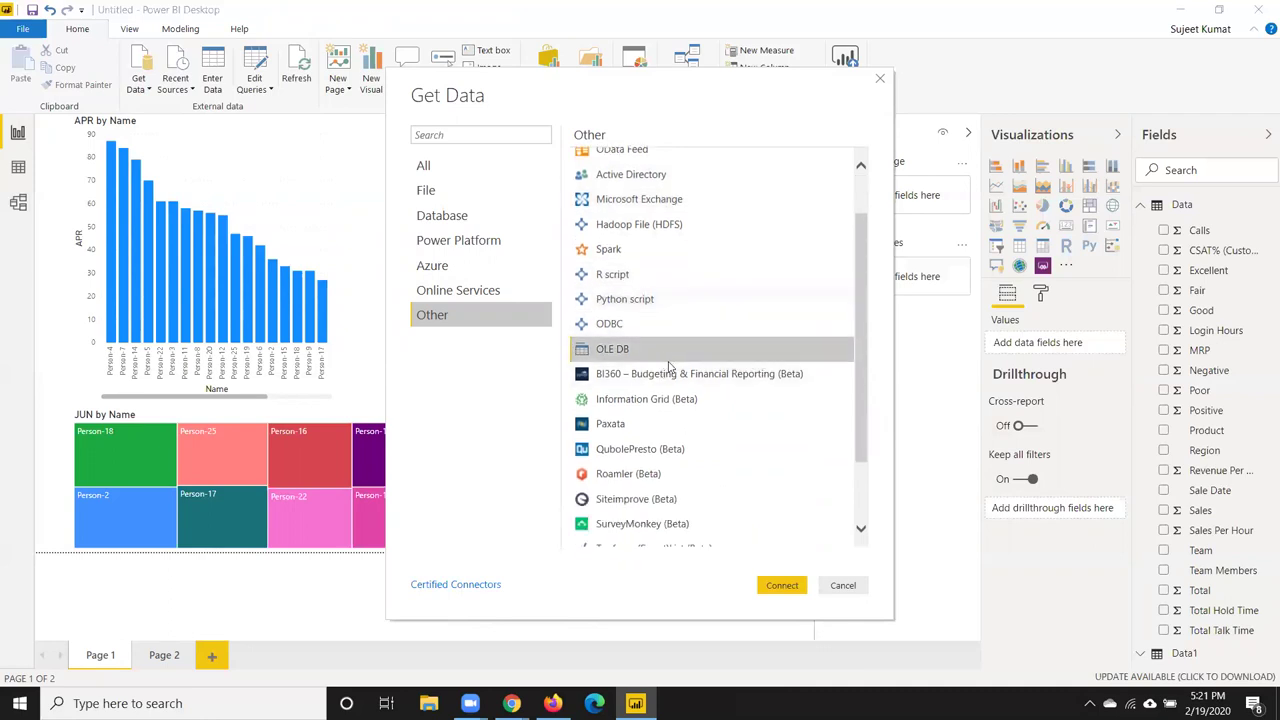
scroll(670, 370, down, 3)
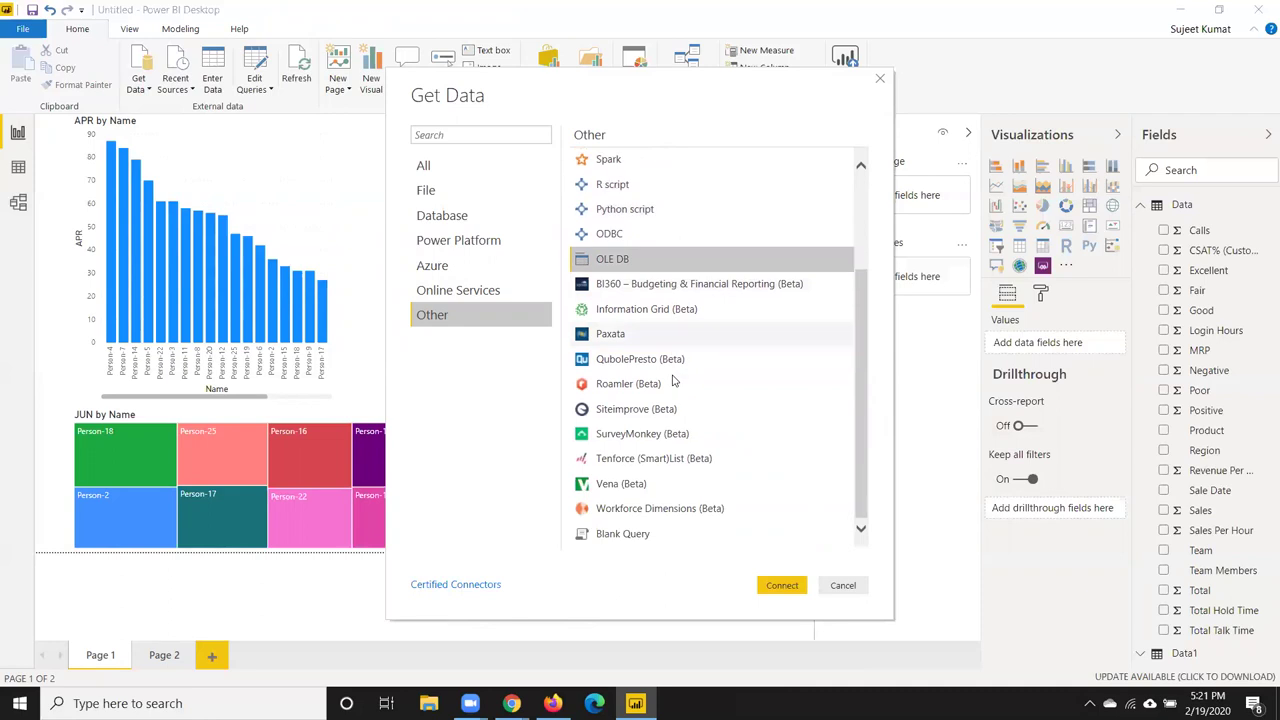
click(657, 542)
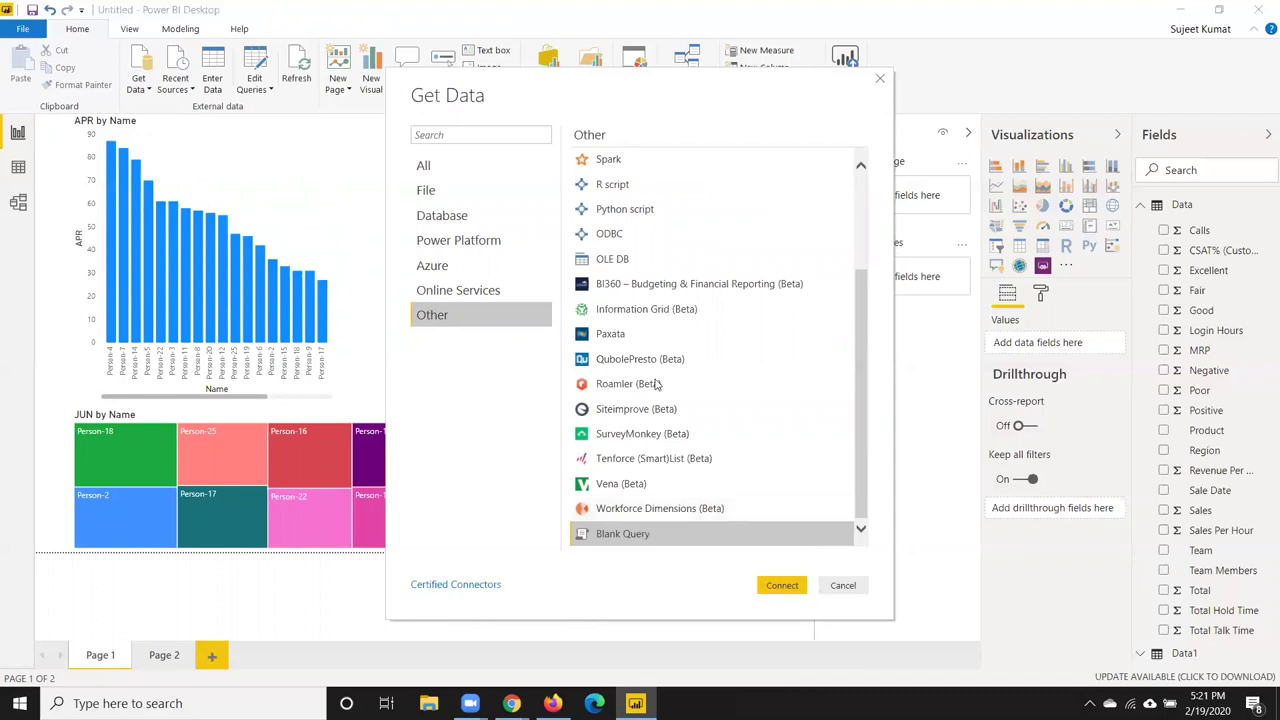
scroll(748, 352, up, 3)
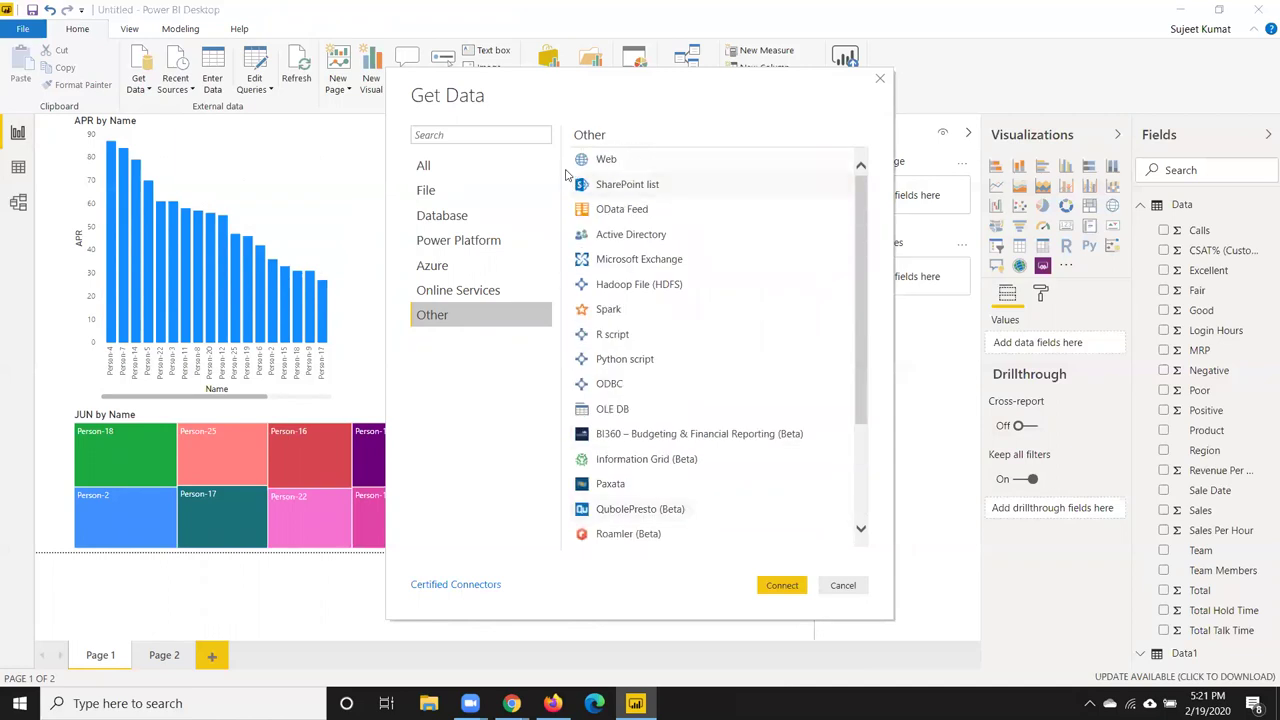
click(477, 191)
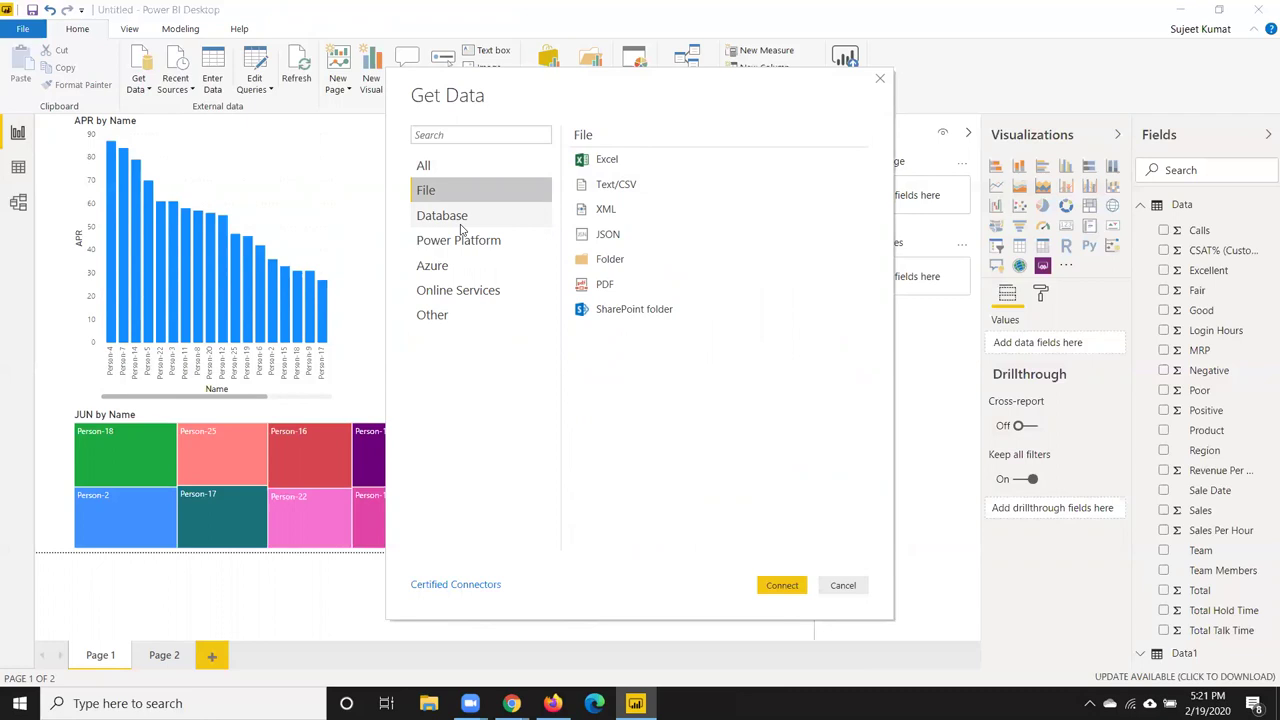
- Close and reopen Get Data, then select Oracle database under Database
click(880, 81)
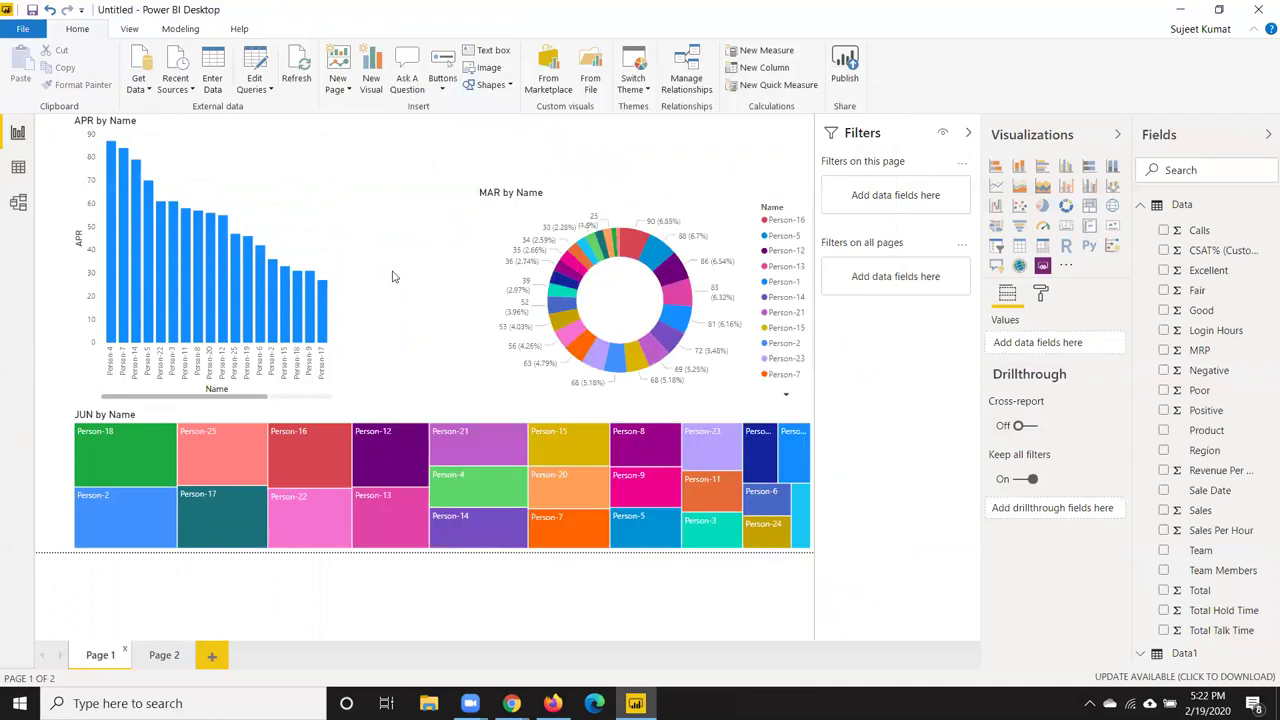
click(148, 72)
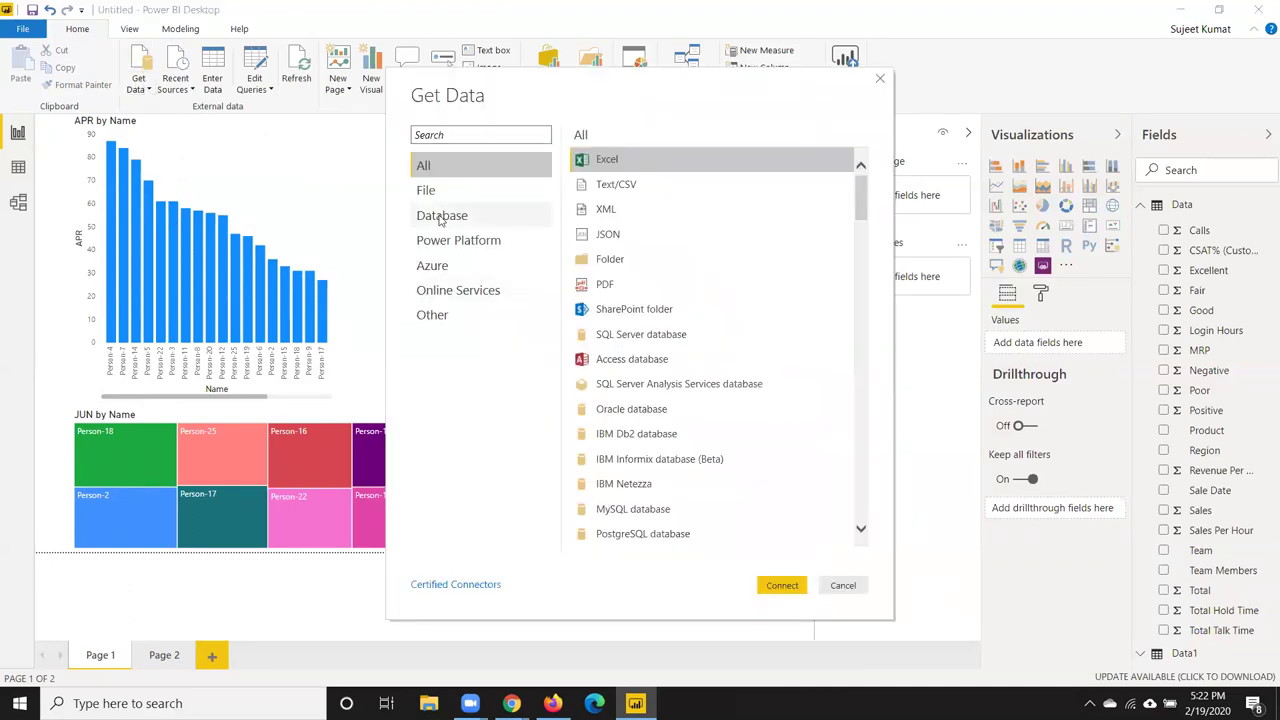
click(441, 217)
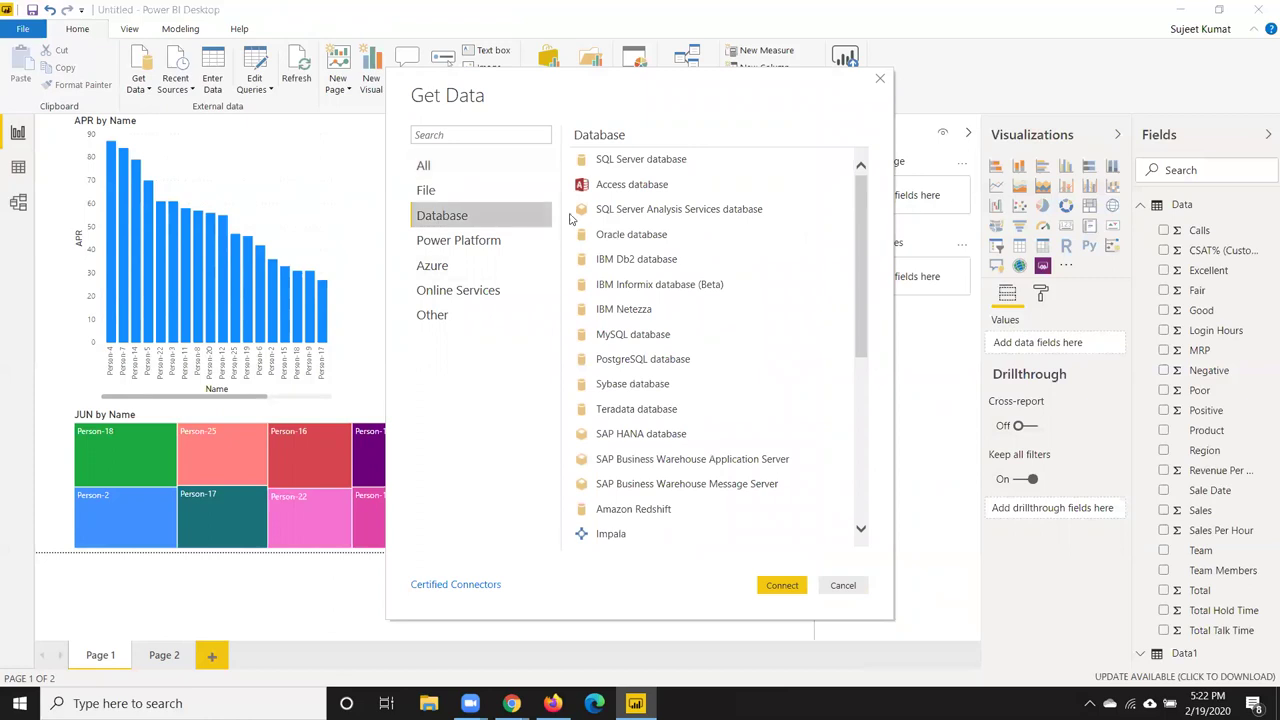
click(628, 237)
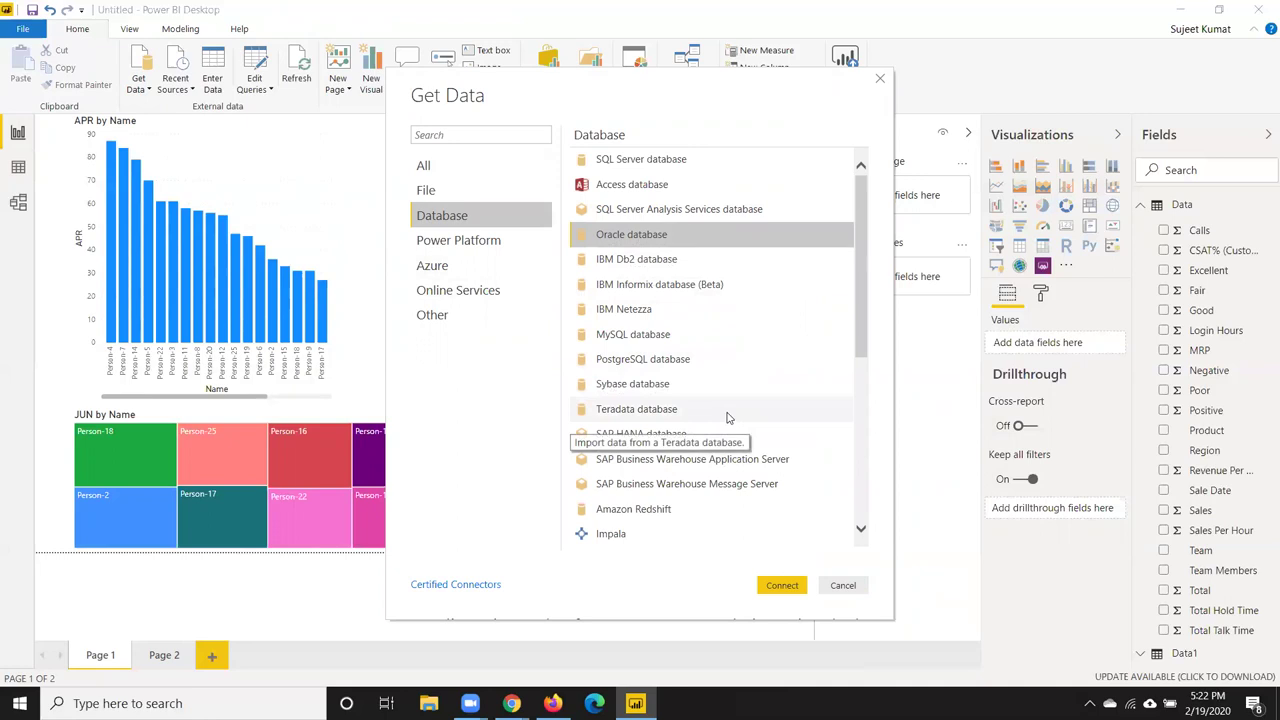
- Scroll through the Database connectors down to Snowflake and MarkLogic and back
scroll(725, 417, down, 2)
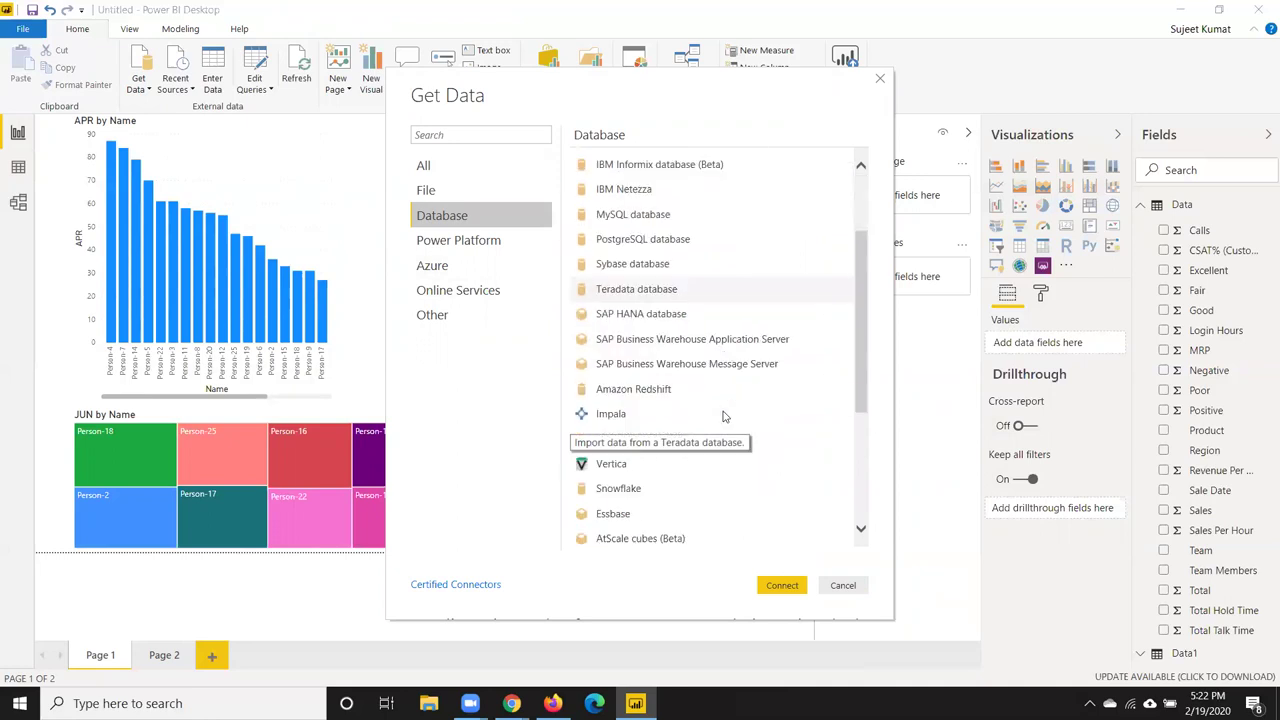
scroll(724, 419, down, 1)
scroll(723, 421, down, 1)
scroll(722, 424, down, 1)
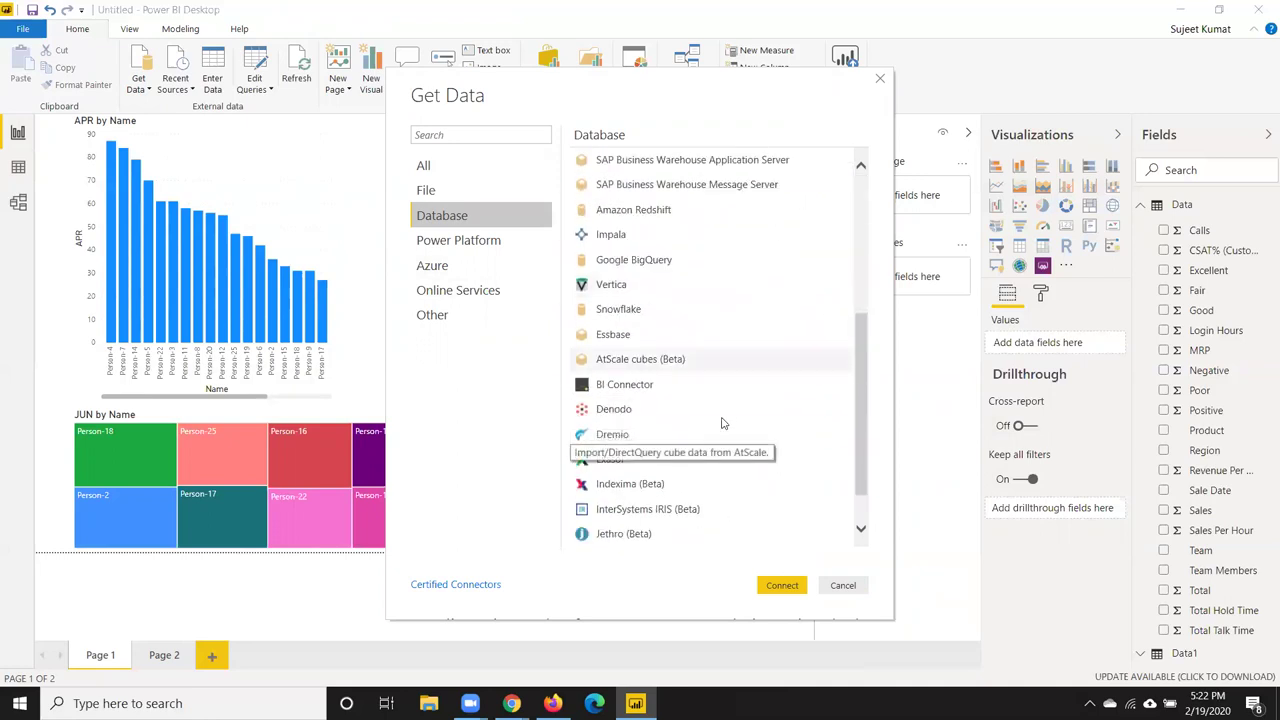
scroll(724, 424, down, 1)
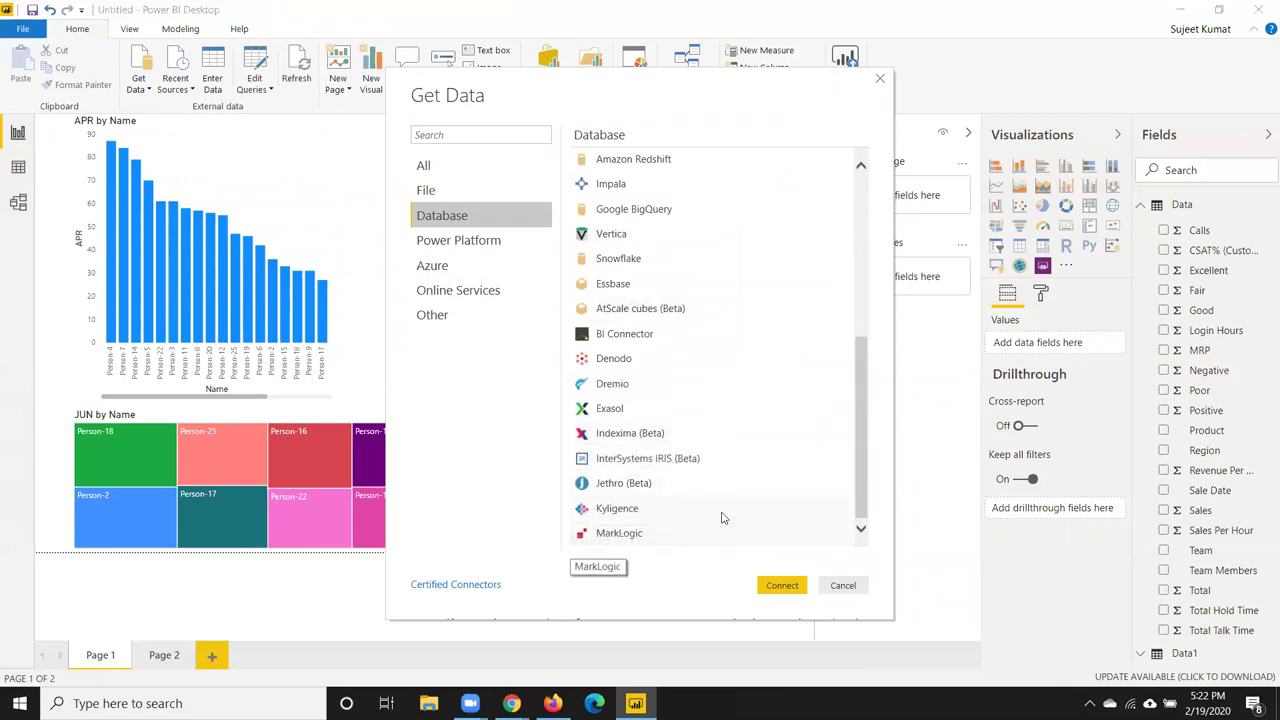
scroll(719, 508, up, 2)
scroll(717, 500, up, 2)
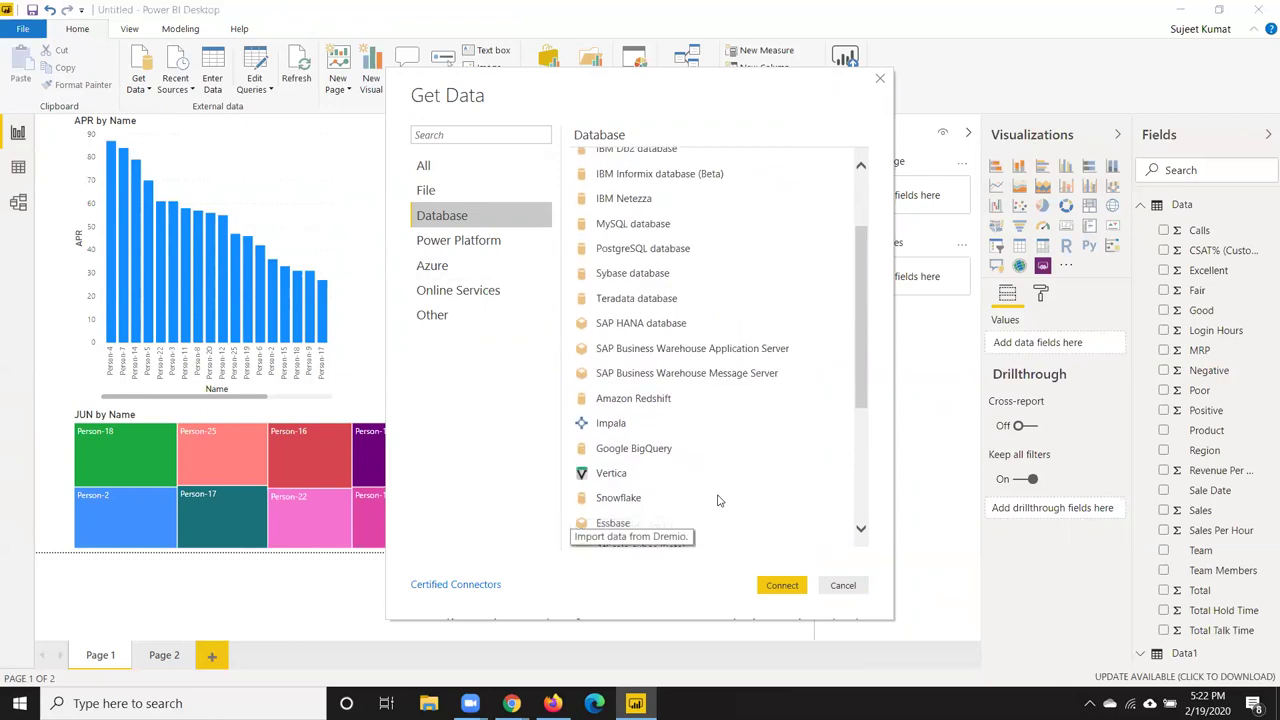
- Scroll through the full list of Online Services connectors and back to the top
click(488, 291)
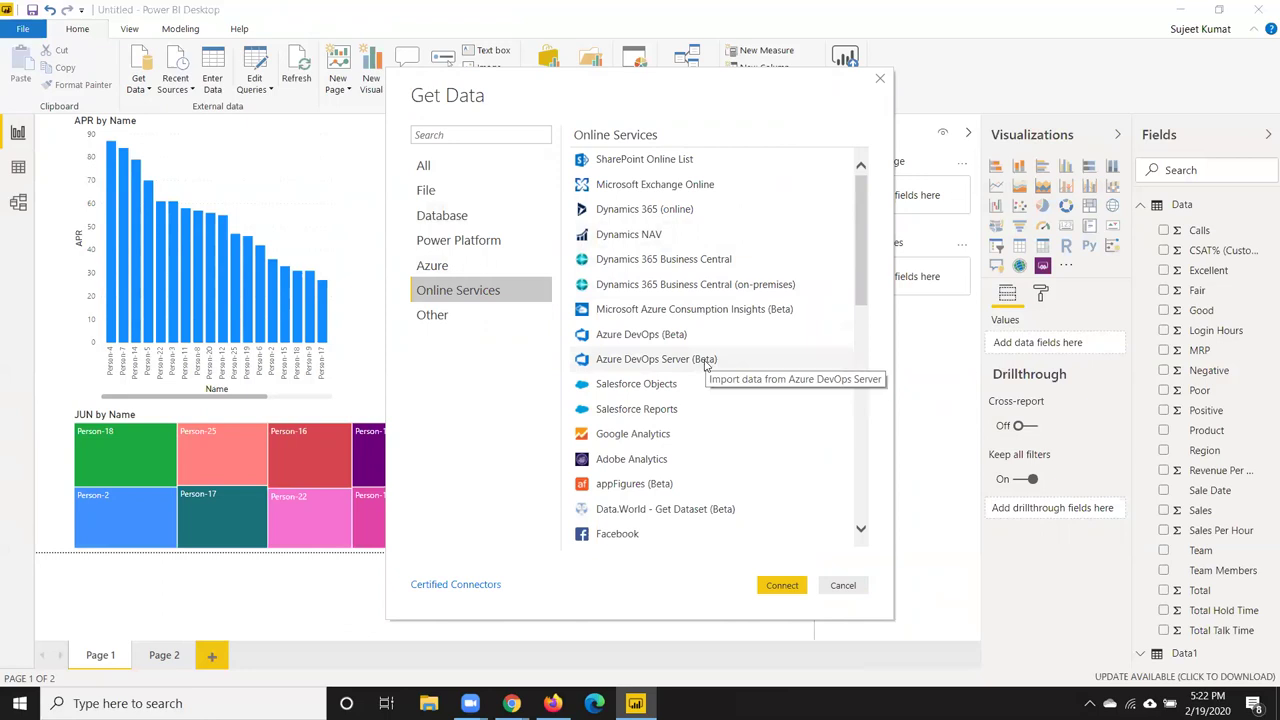
scroll(695, 348, down, 3)
scroll(691, 350, down, 2)
scroll(691, 350, down, 3)
scroll(691, 350, down, 2)
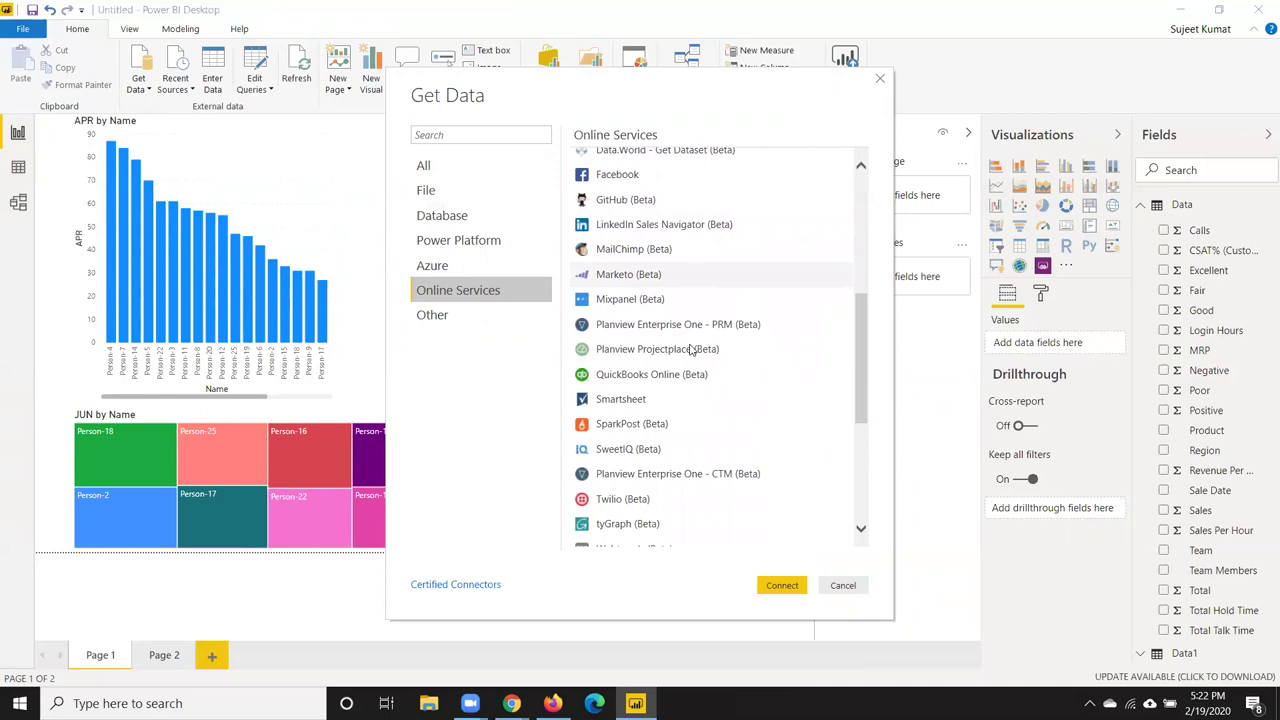
scroll(691, 350, down, 3)
scroll(691, 350, down, 1)
scroll(691, 350, down, 1)
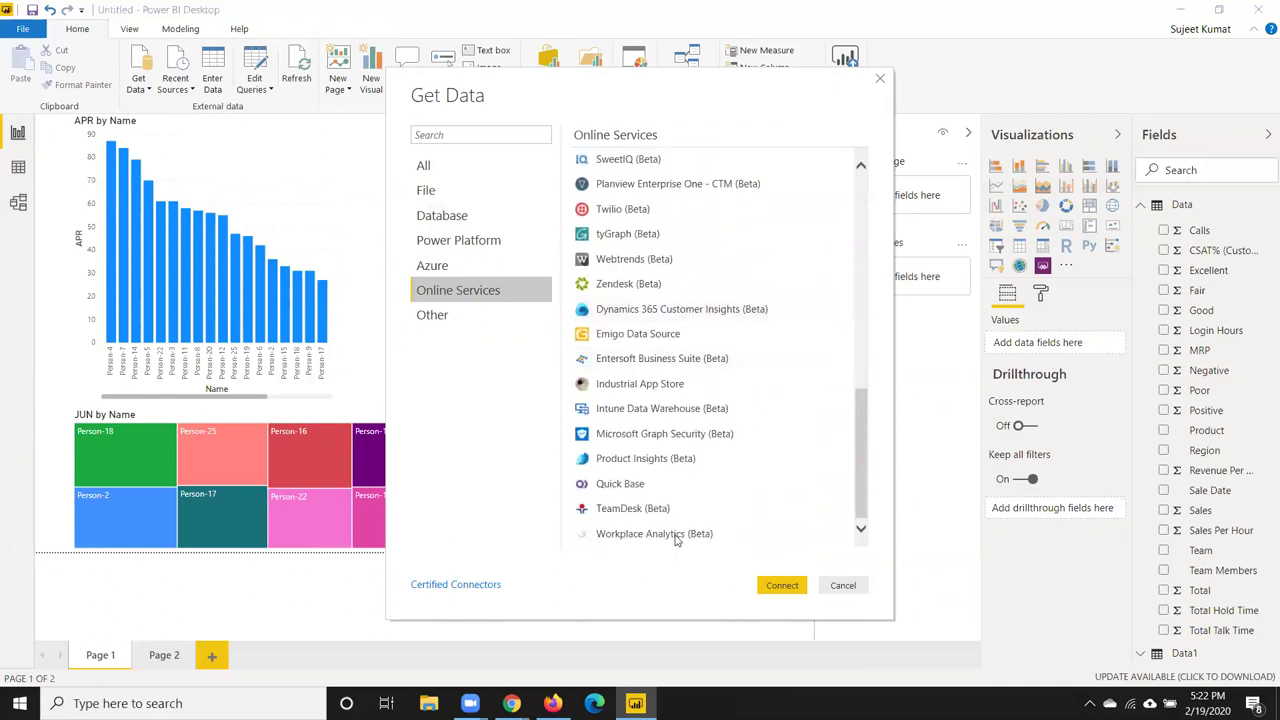
scroll(659, 324, up, 2)
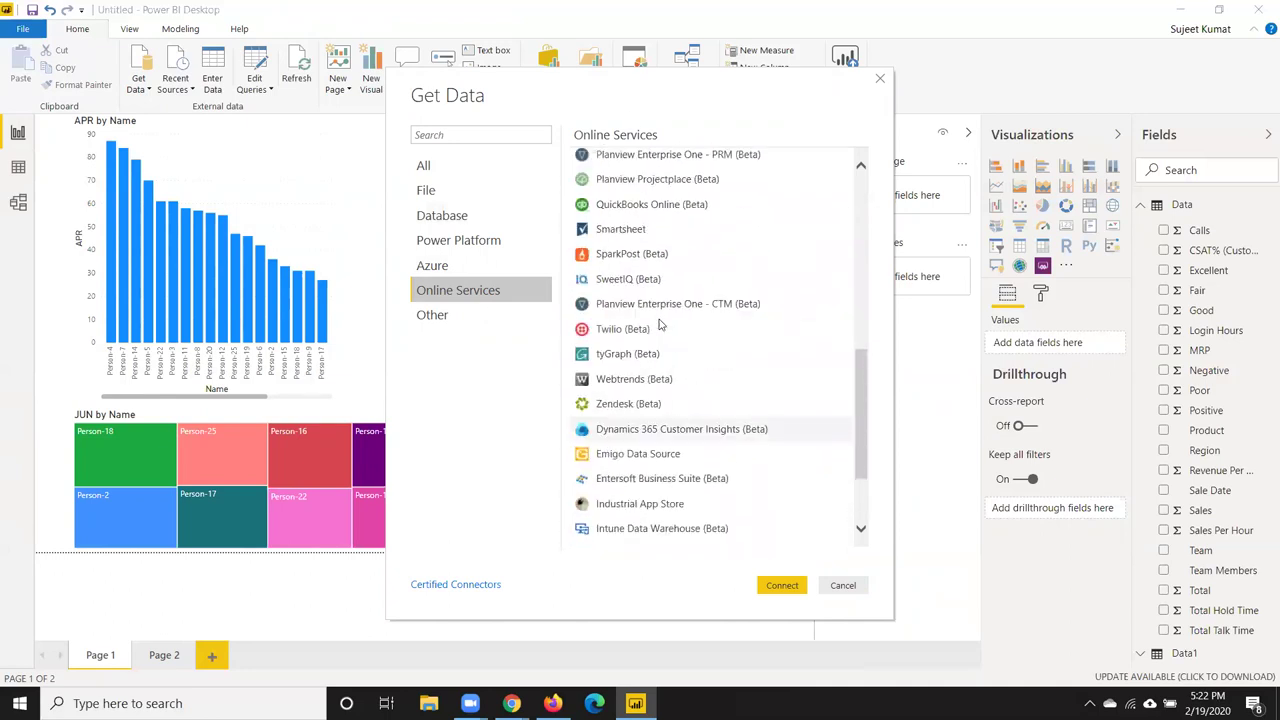
scroll(659, 324, up, 3)
scroll(628, 316, up, 3)
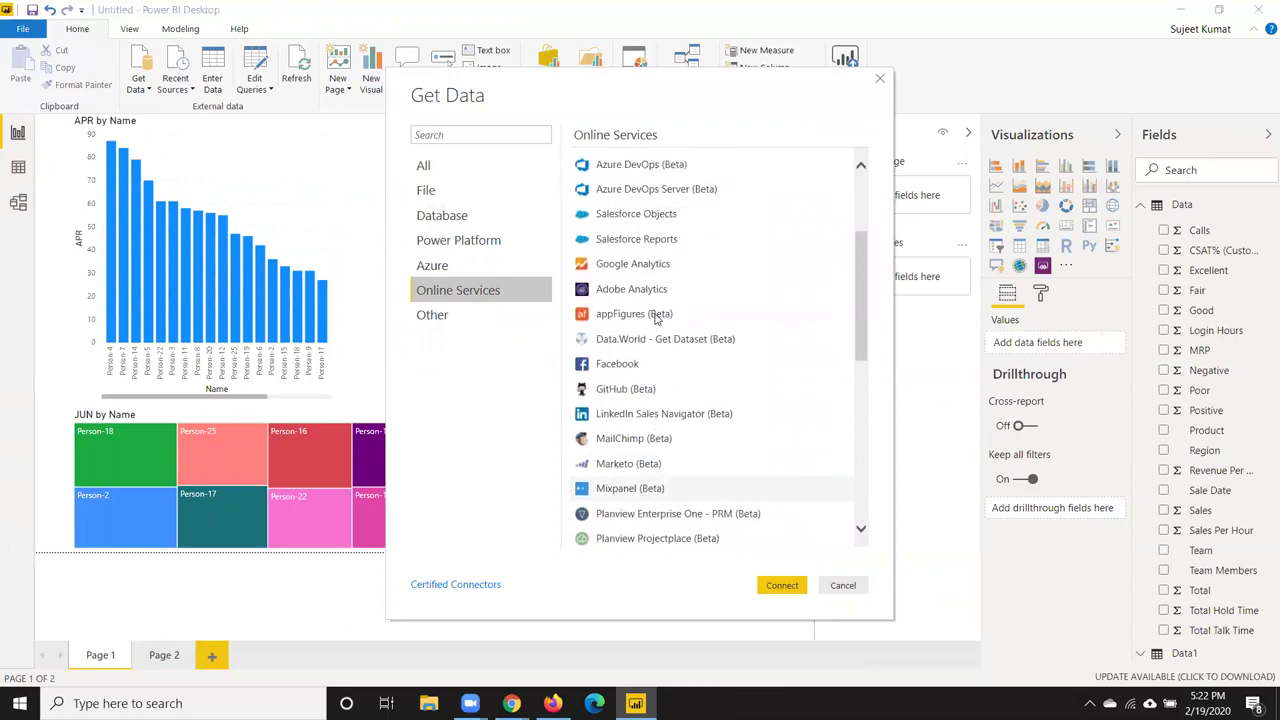
scroll(628, 318, up, 1)
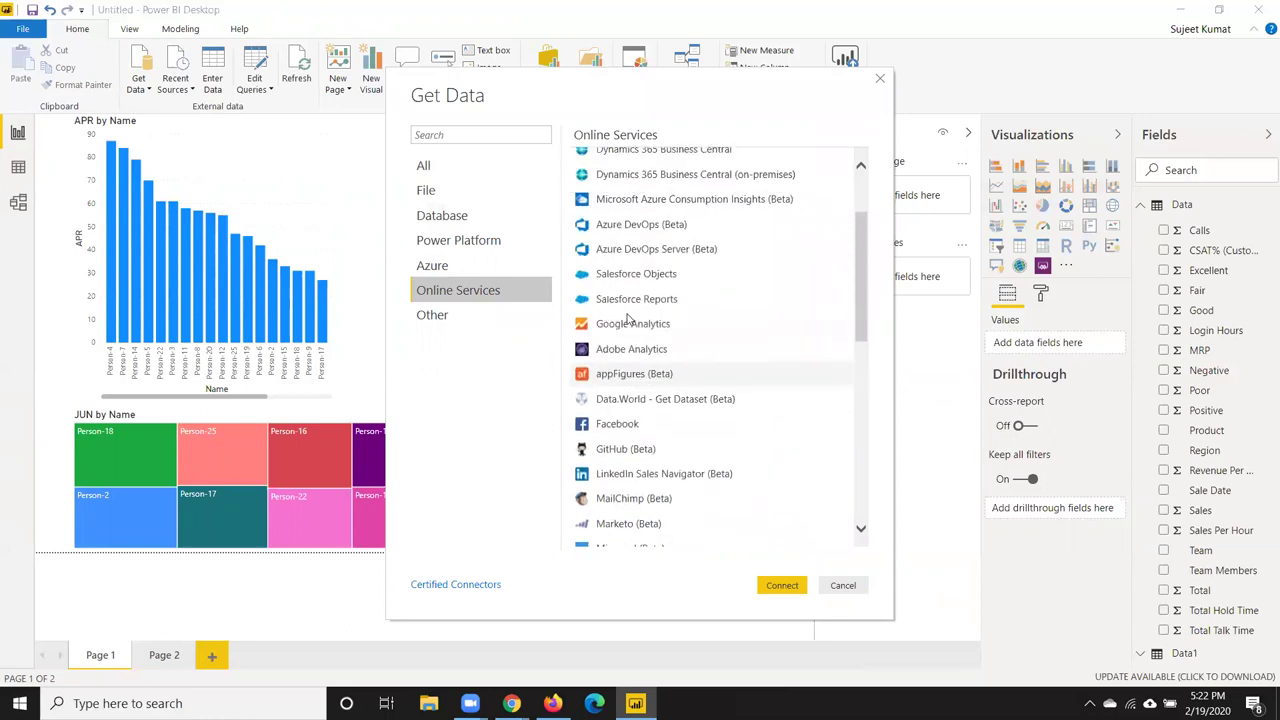
- Glance over the Other connectors, then show the Power Platform connectors
click(503, 320)
scroll(658, 495, down, 1)
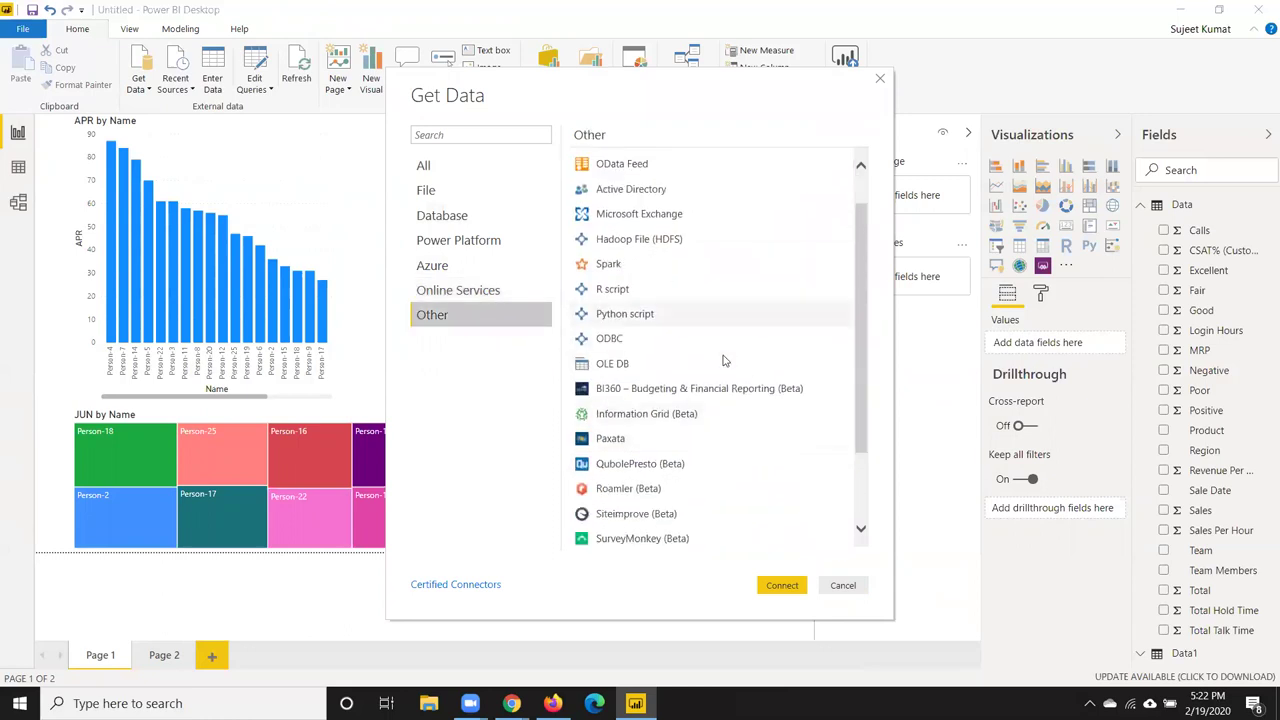
scroll(720, 360, down, 2)
scroll(625, 225, up, 3)
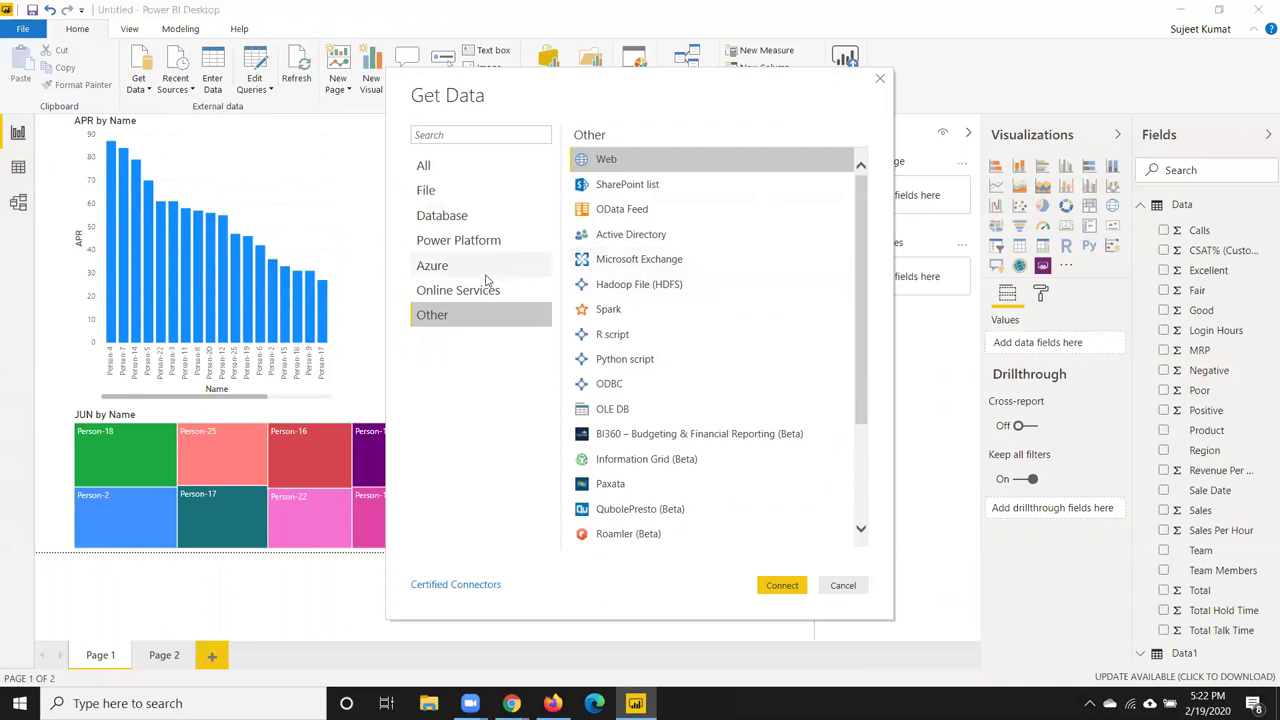
click(458, 240)
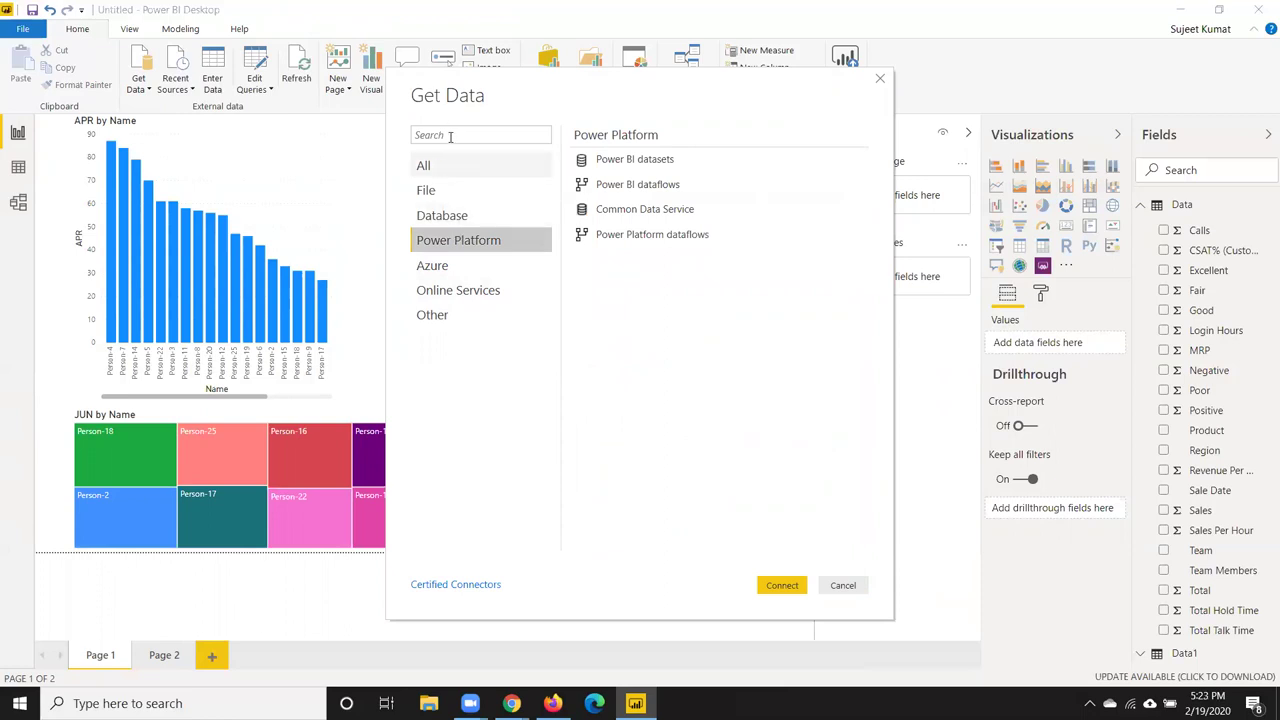
- Search all connectors for ERP, finding Planview Enterprise One PRM and CTM, then clear the search
click(430, 167)
click(438, 136)
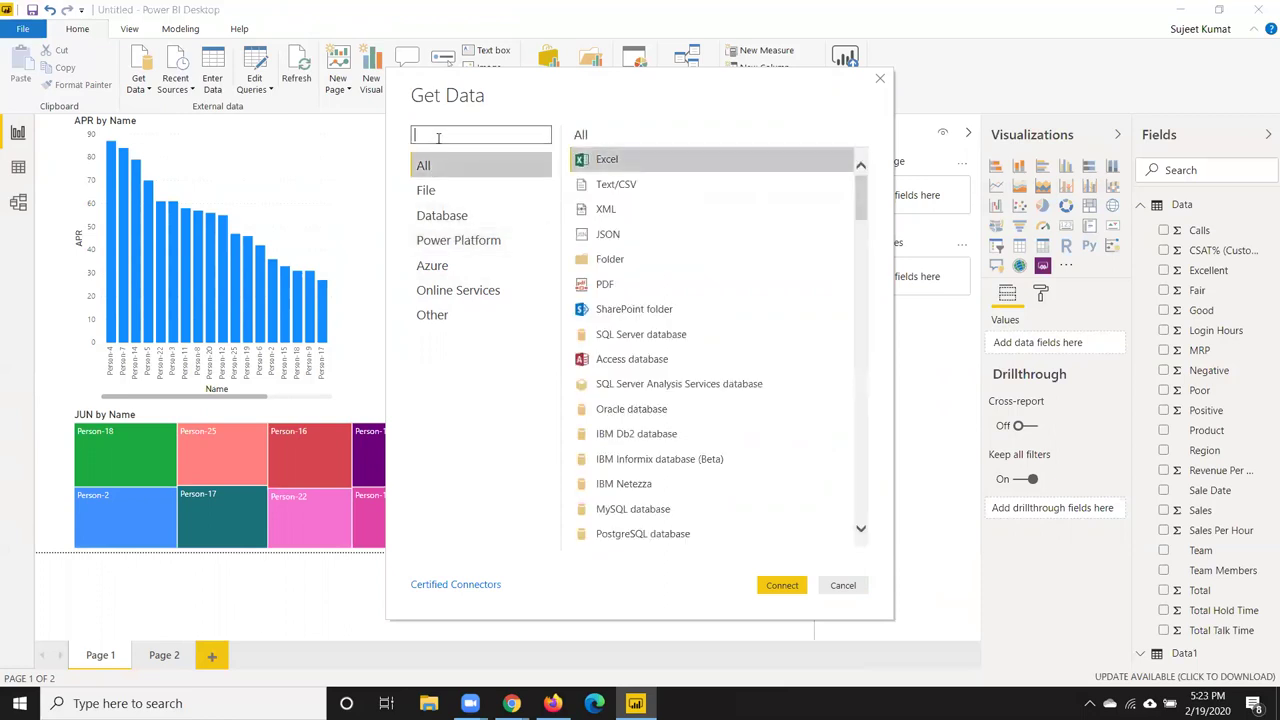
text(ERP)
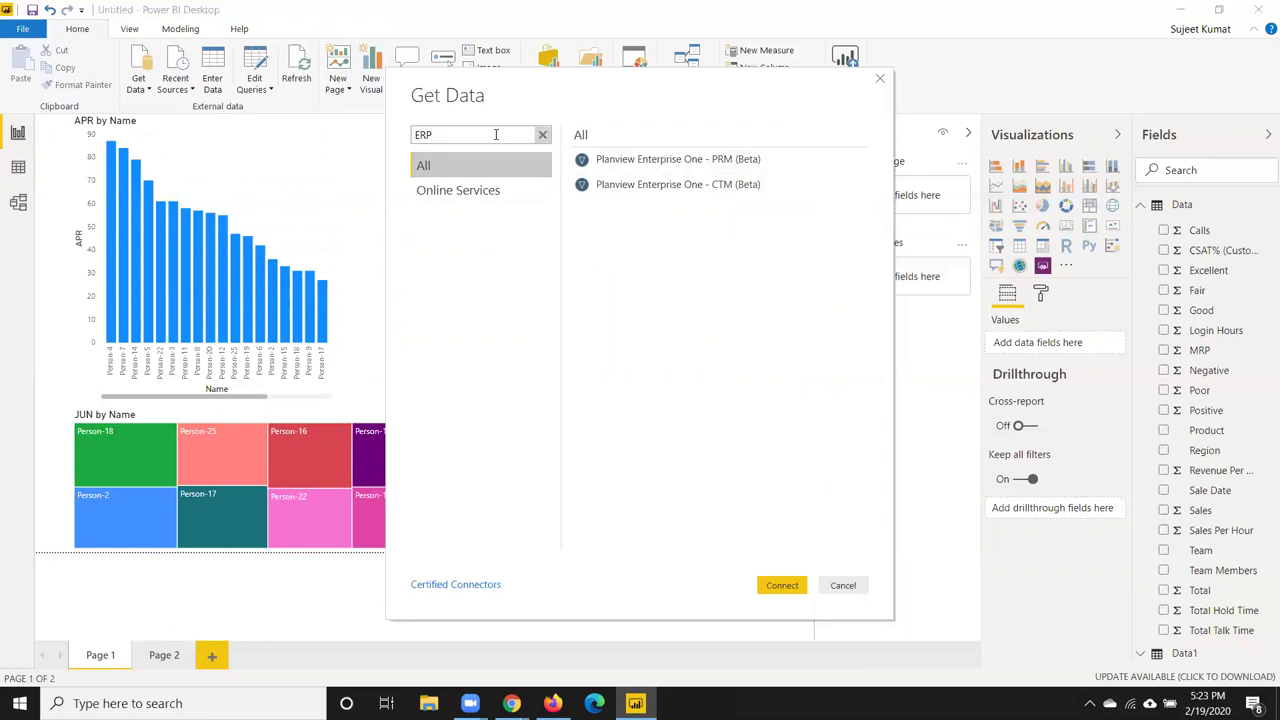
click(495, 134)
key(BackSpace)
key(BackSpace)
key(BackSpace)
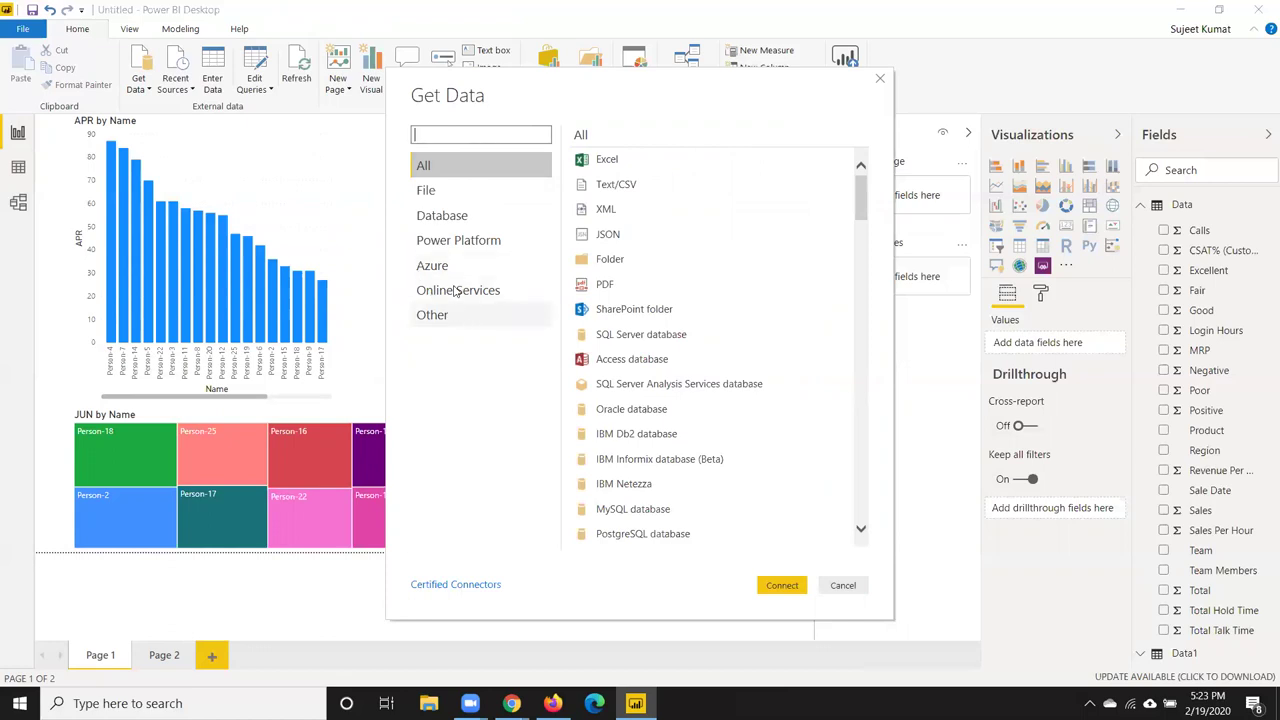
- Review the SAP HANA and SAP Business Warehouse connectors in the Database category
click(452, 218)
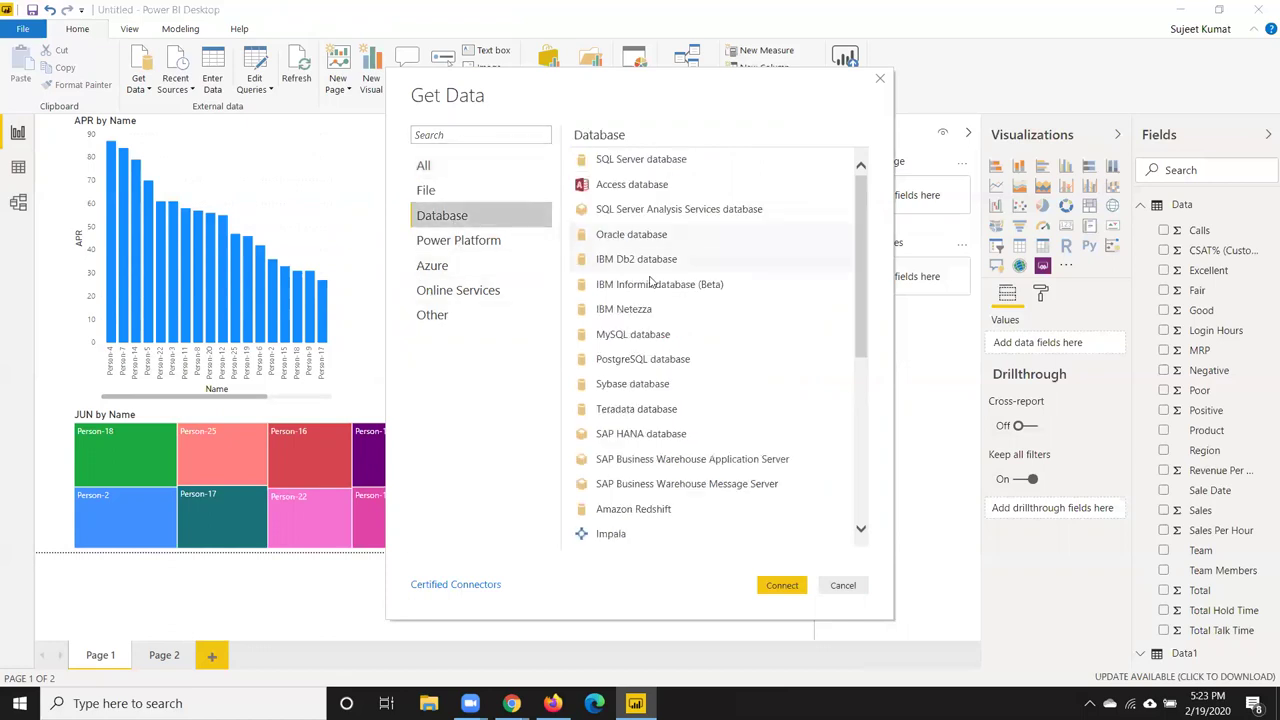
click(684, 483)
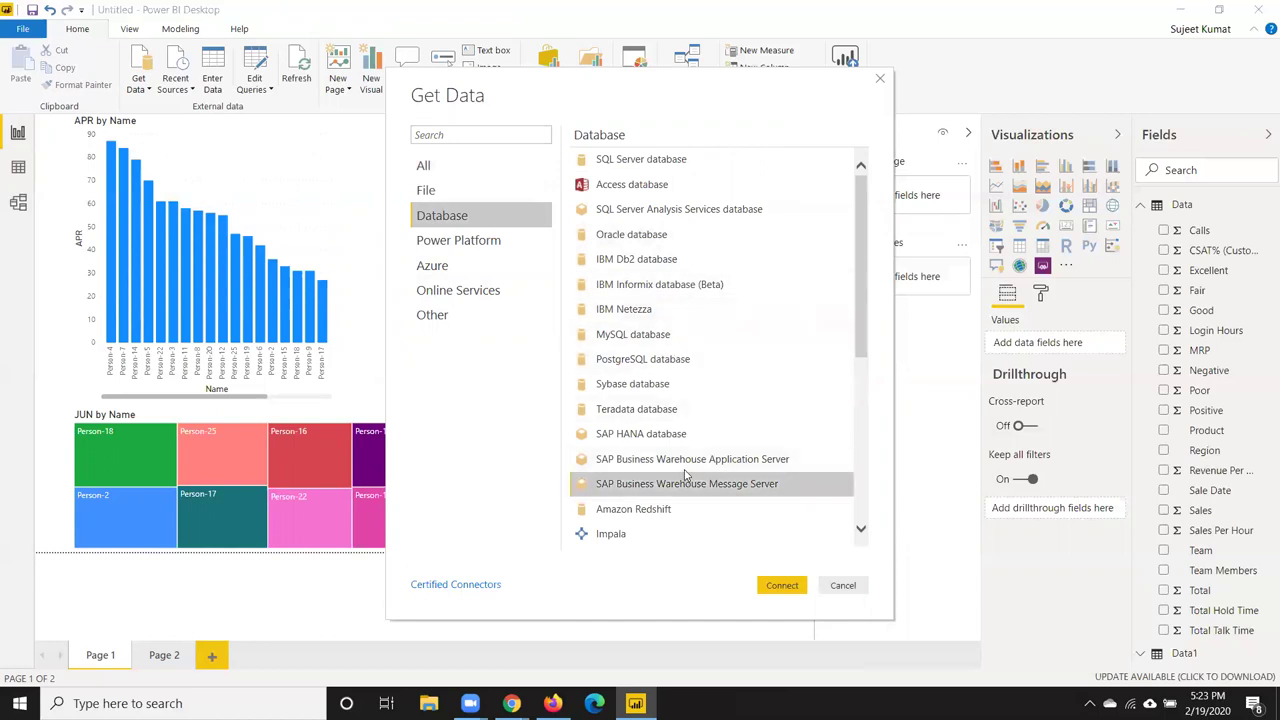
click(684, 462)
click(668, 437)
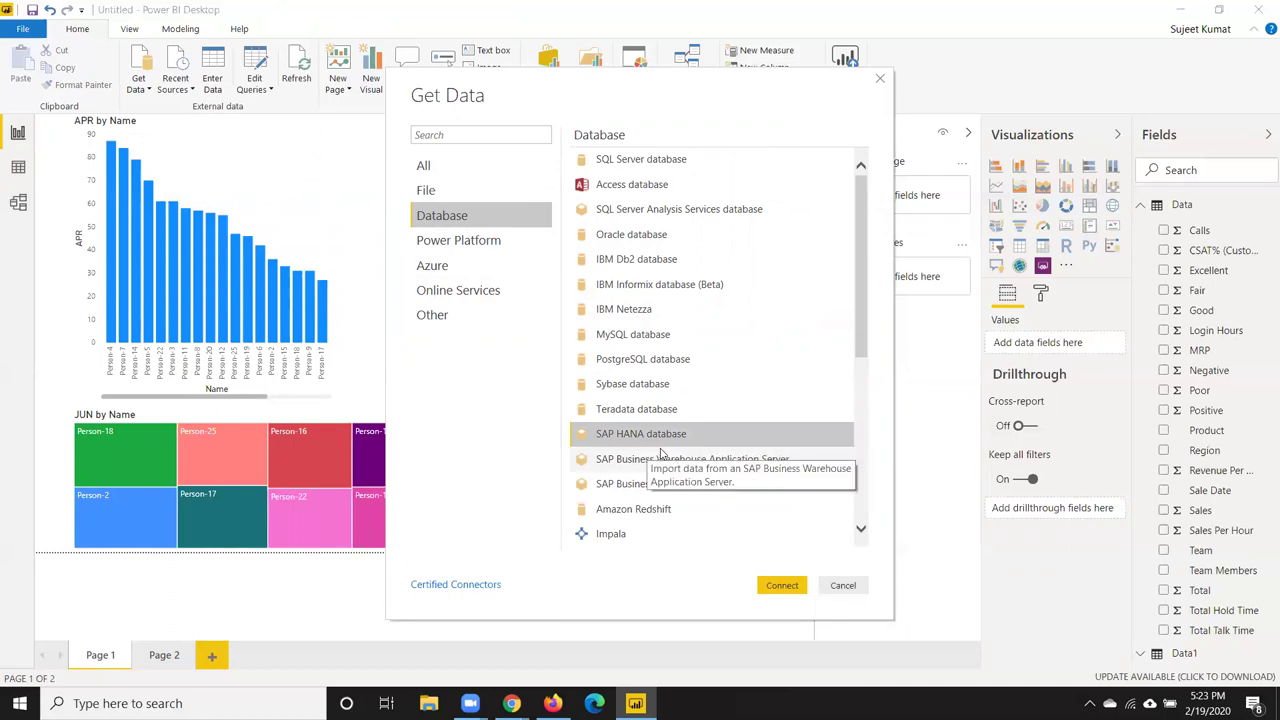
click(655, 466)
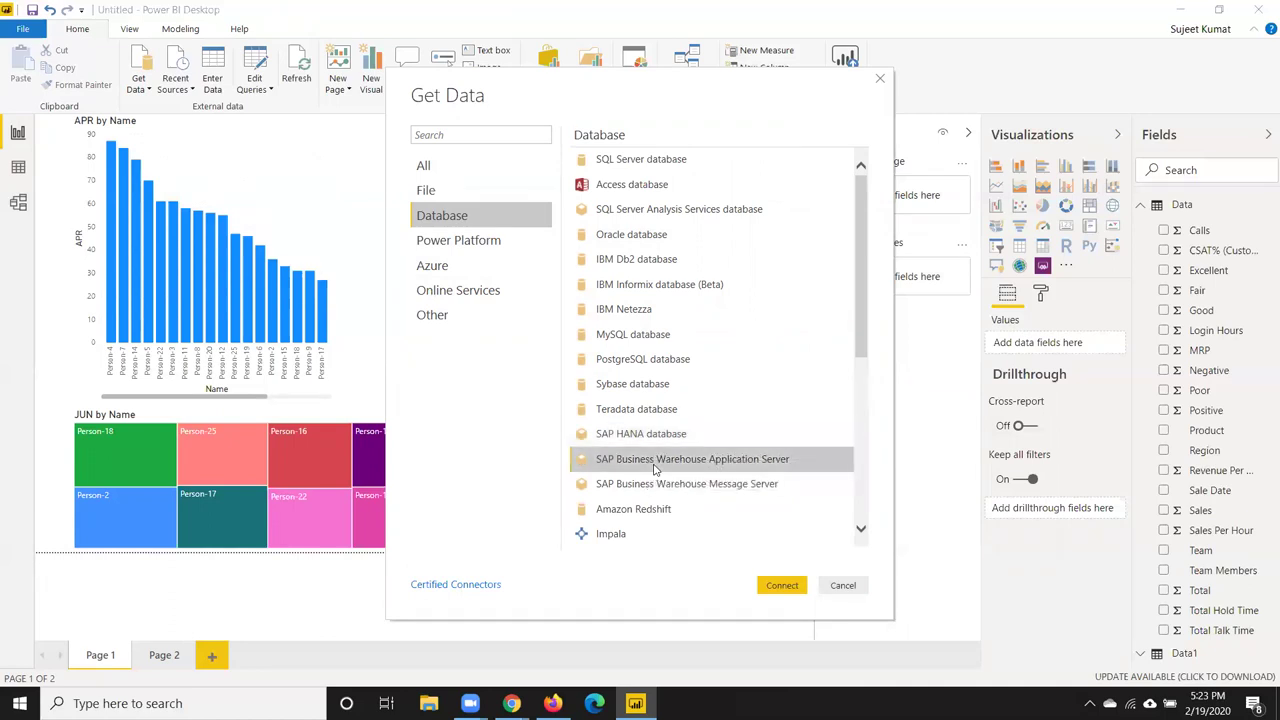
click(659, 489)
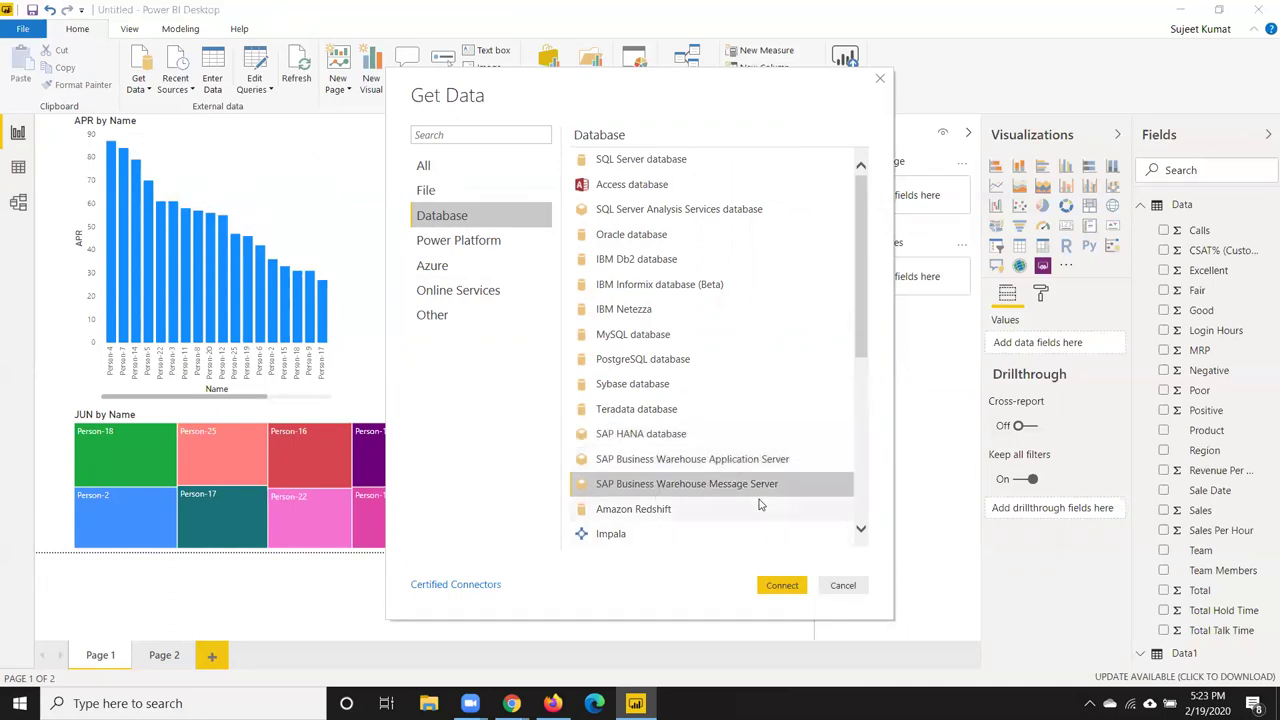
- Scroll to Google BigQuery, then close Get Data to return to Page 1
scroll(763, 376, down, 2)
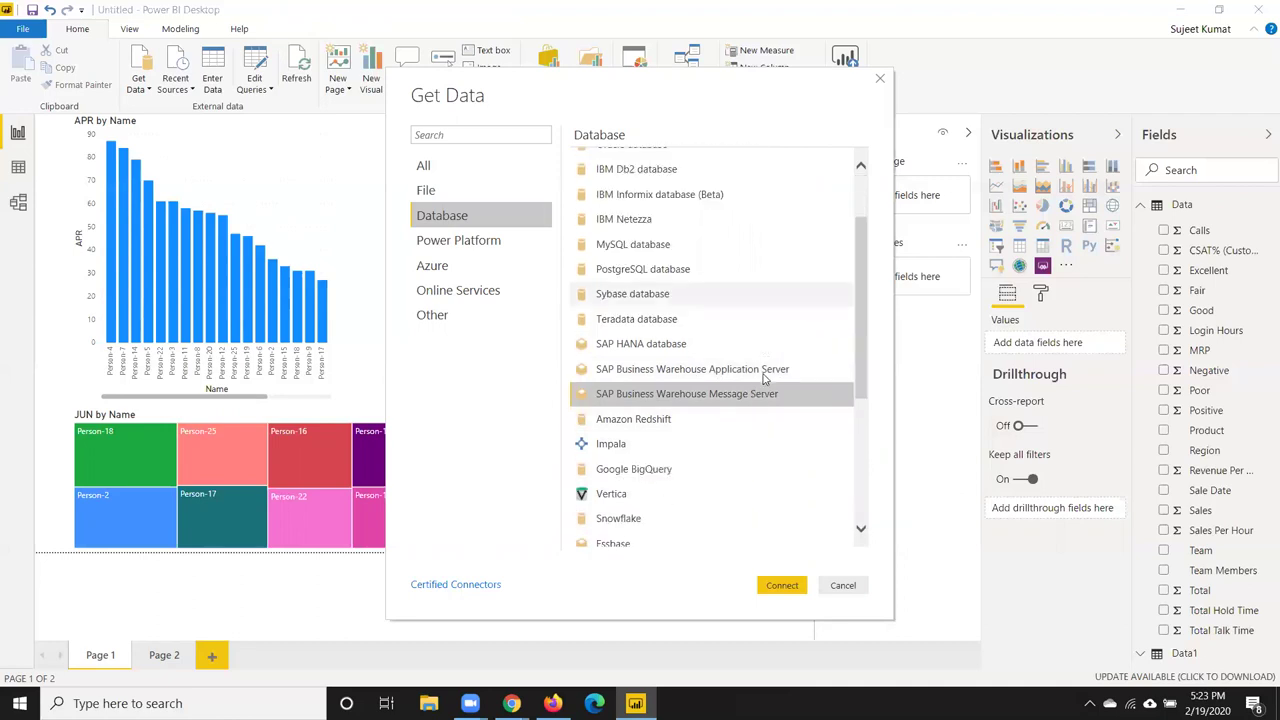
scroll(763, 376, down, 1)
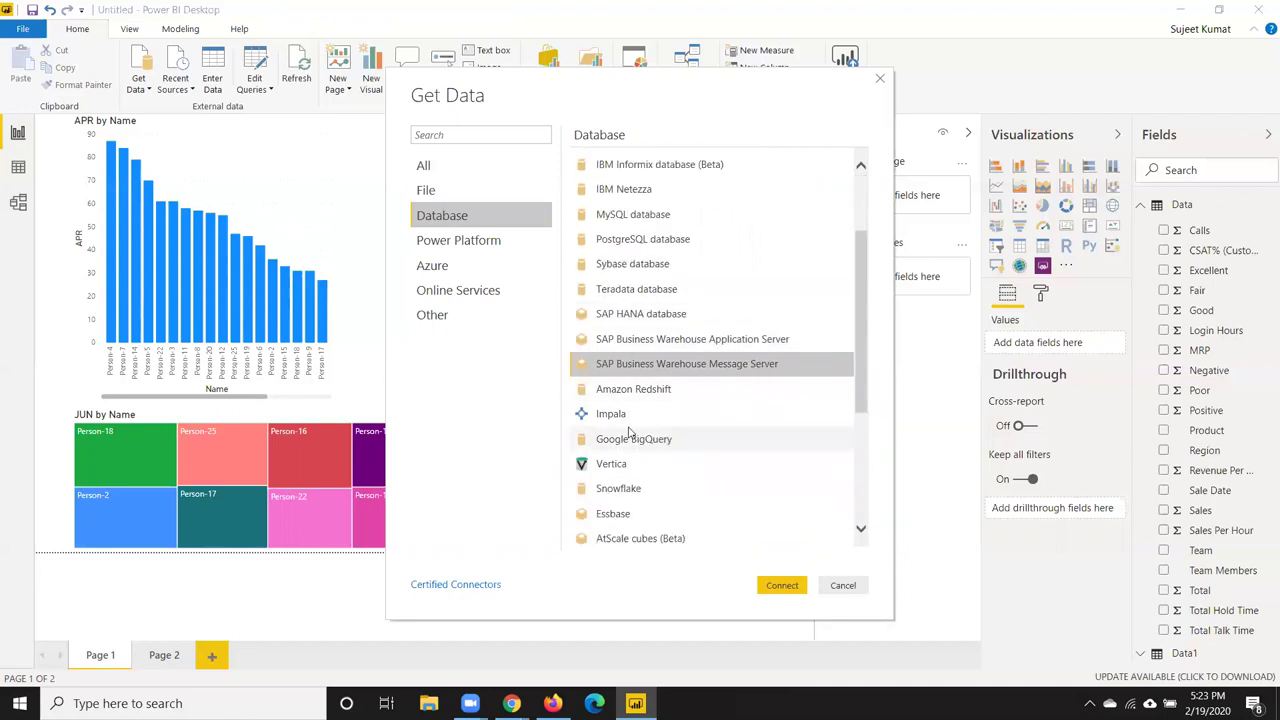
scroll(790, 426, down, 2)
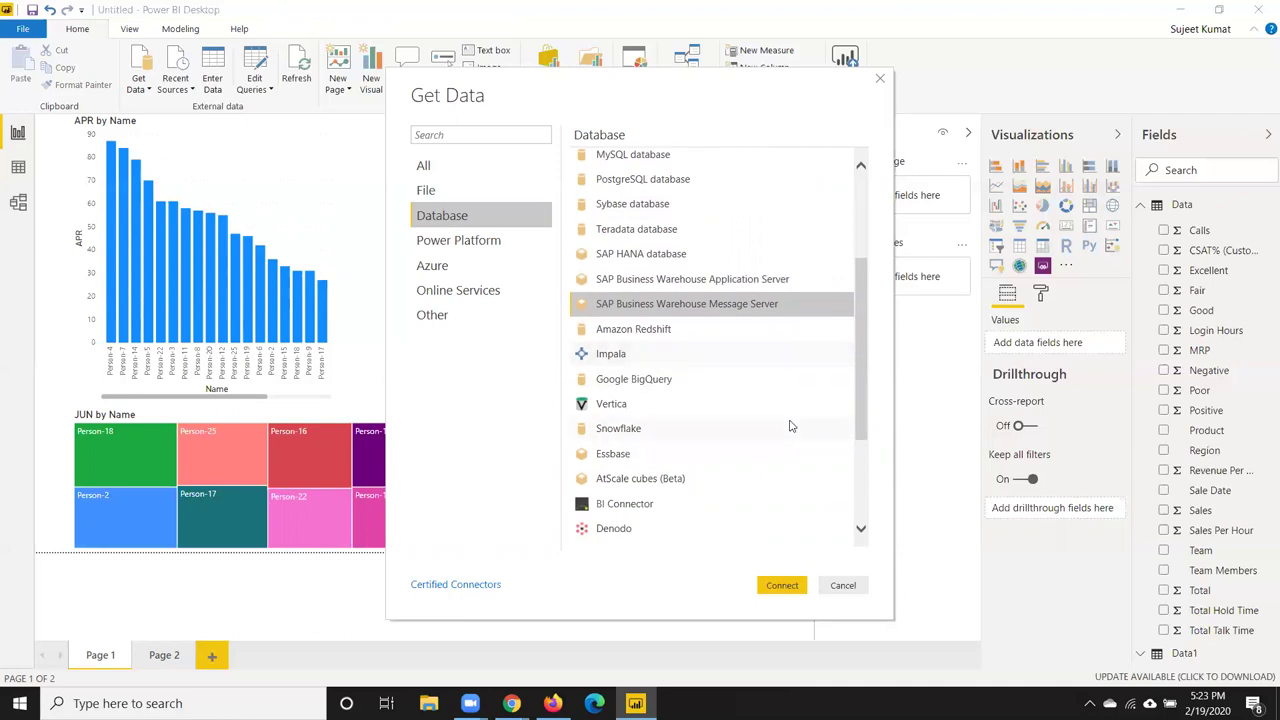
click(650, 390)
scroll(651, 445, down, 3)
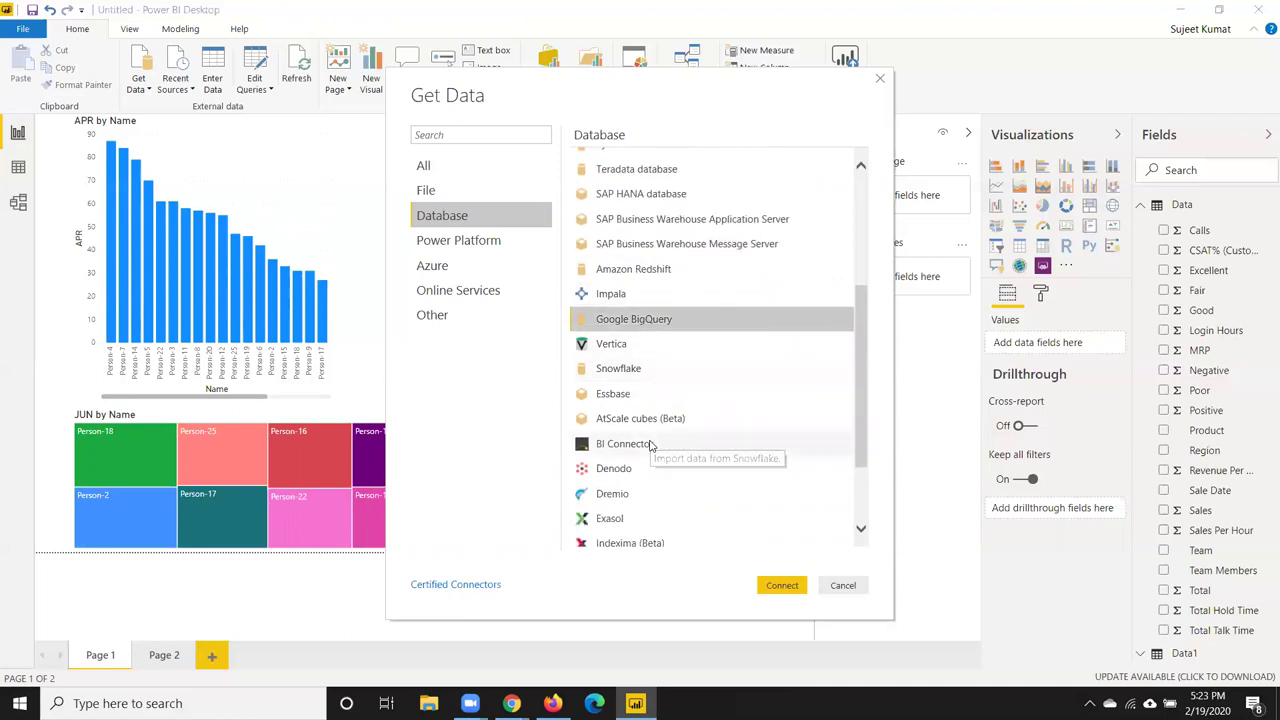
scroll(651, 445, down, 4)
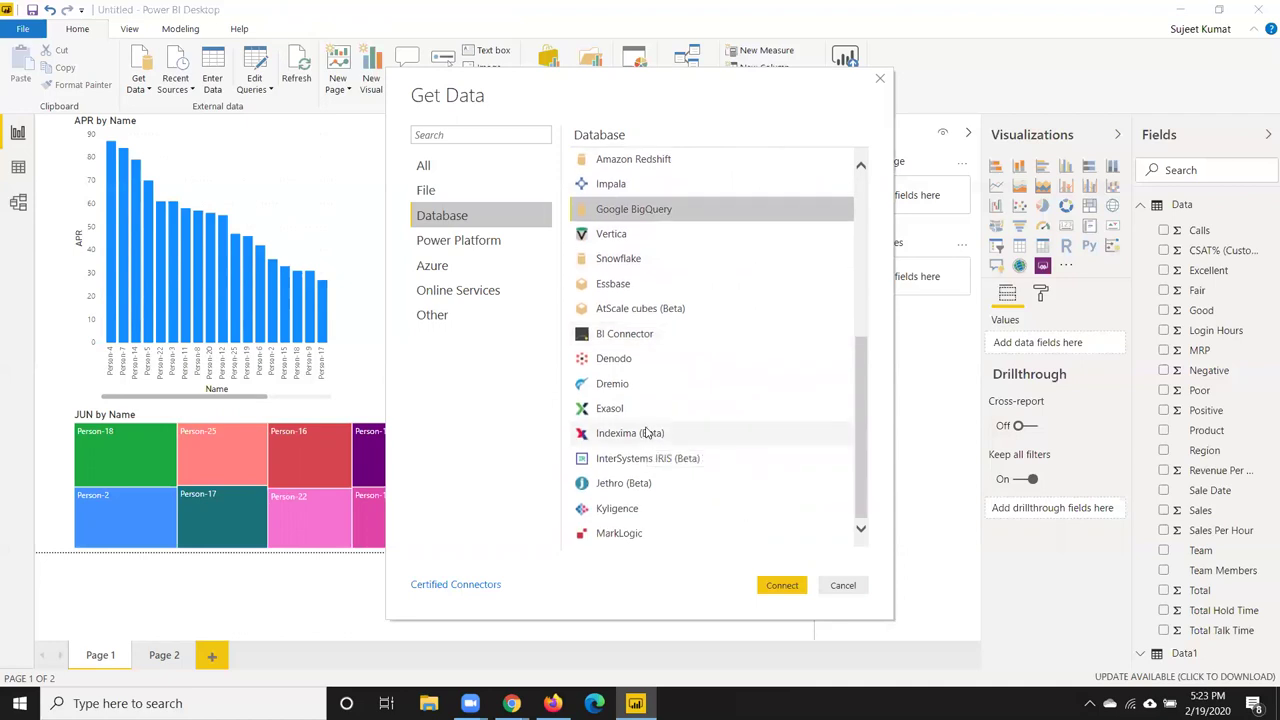
scroll(700, 480, up, 6)
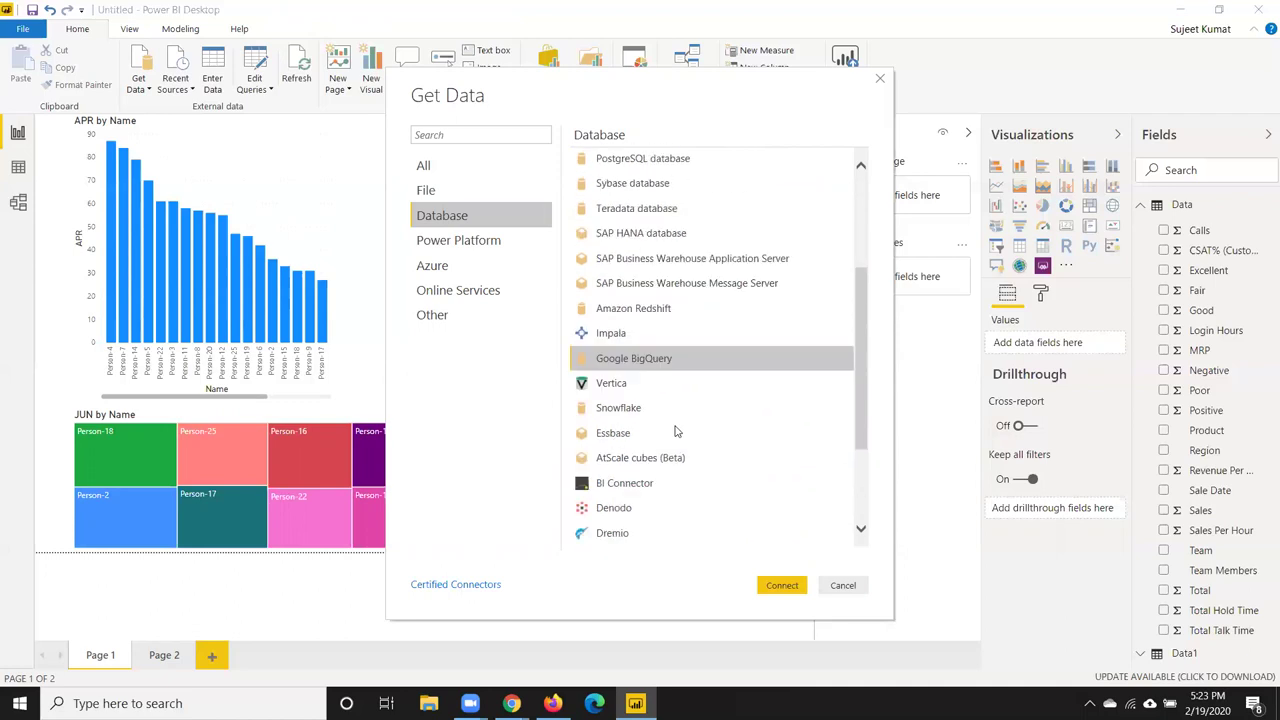
scroll(700, 480, up, 1)
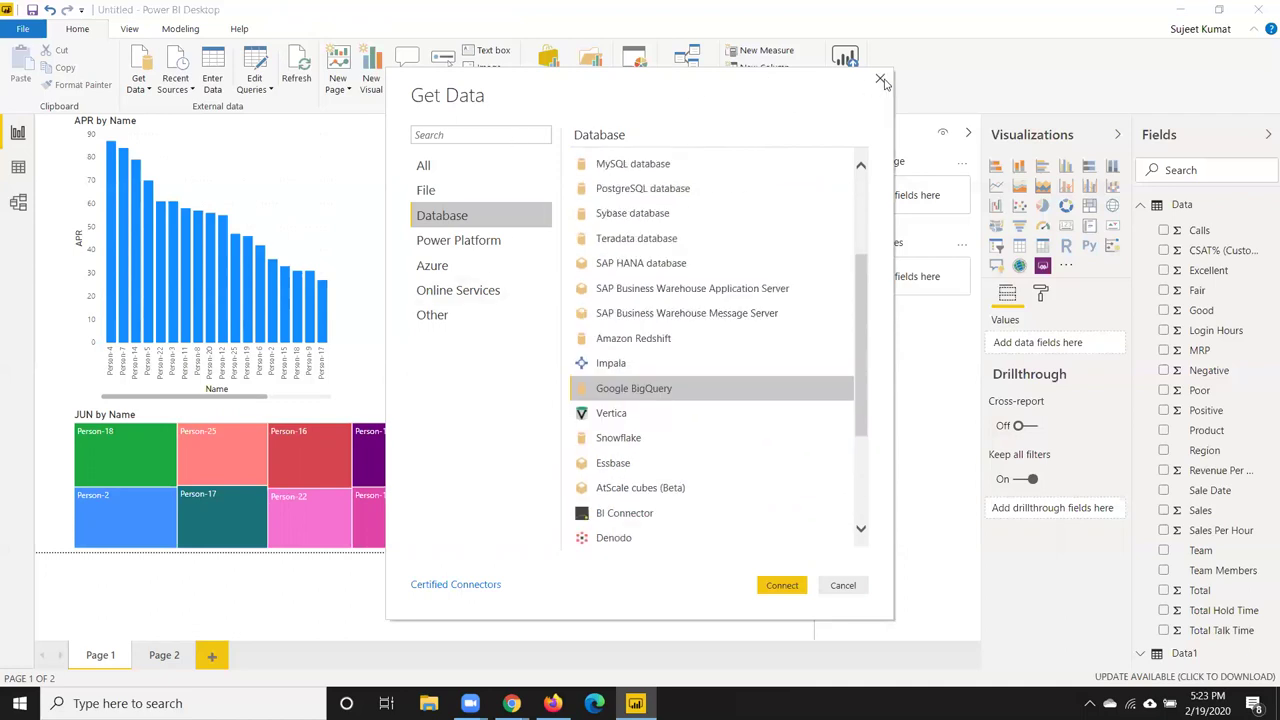
click(881, 82)
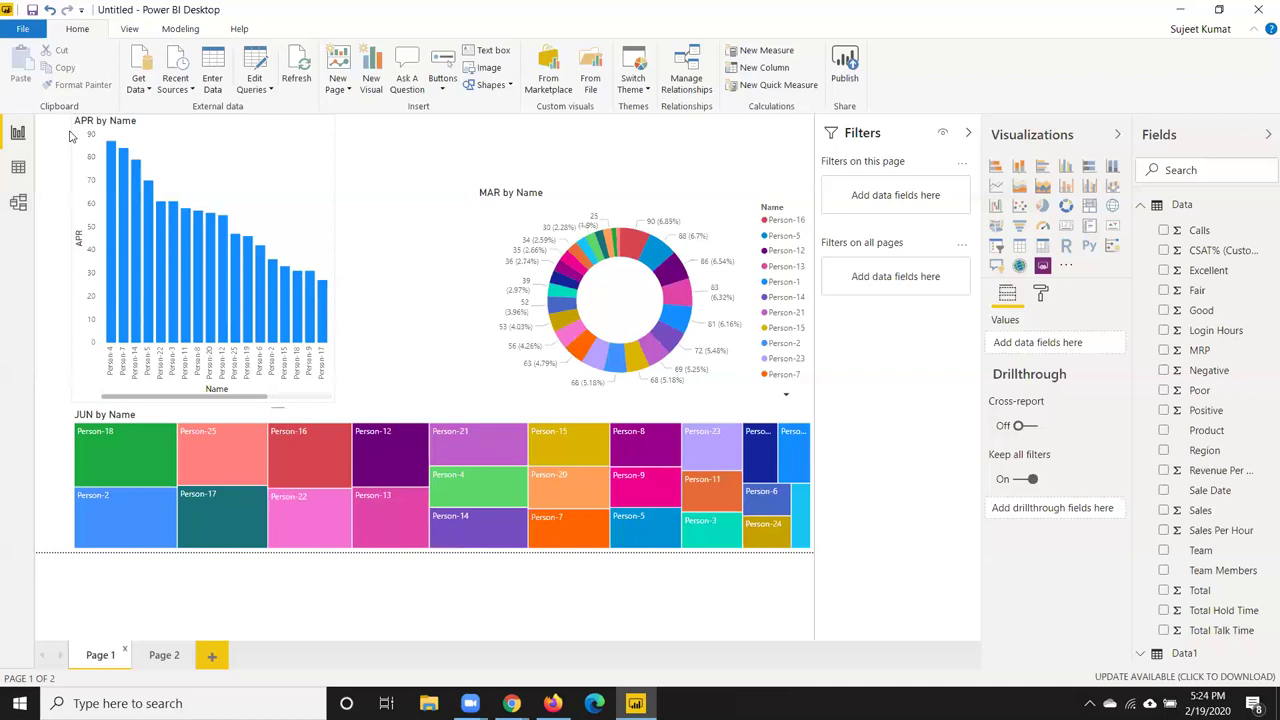
- Show Data1 in Data view, select the FEB, MAR and APR columns, and bring up Modeling
click(18, 167)
click(153, 155)
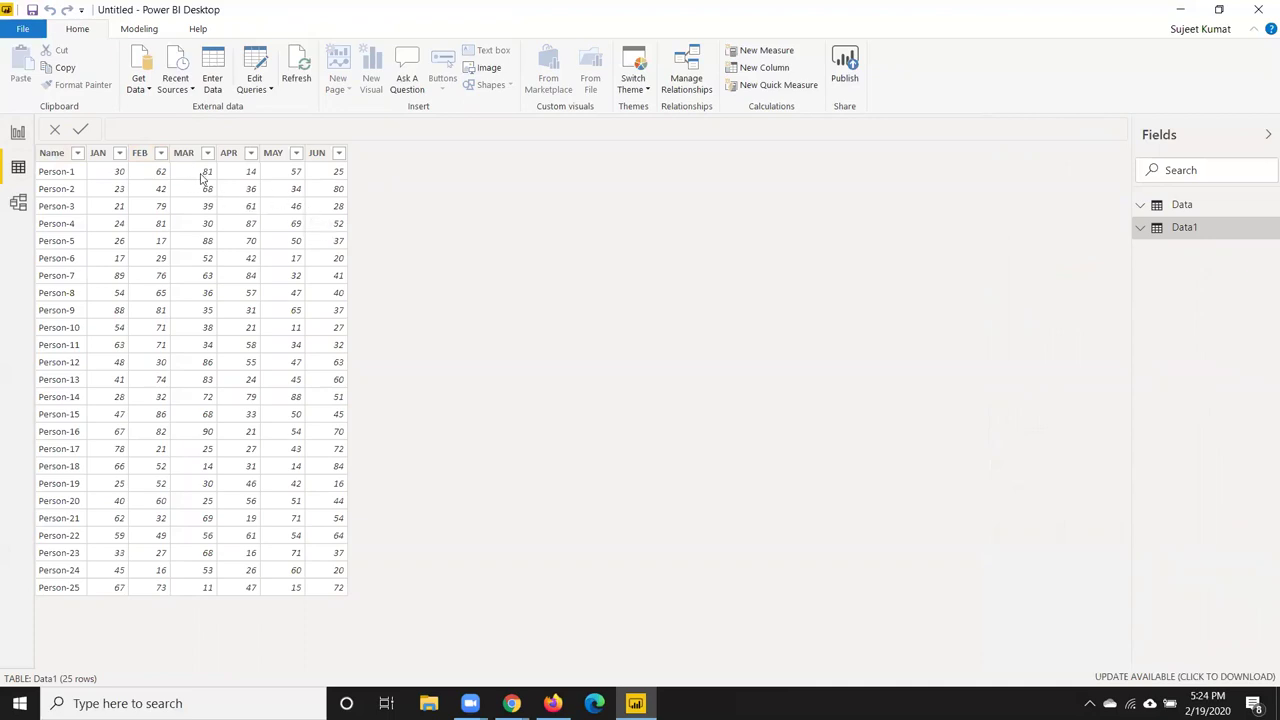
click(205, 175)
click(250, 172)
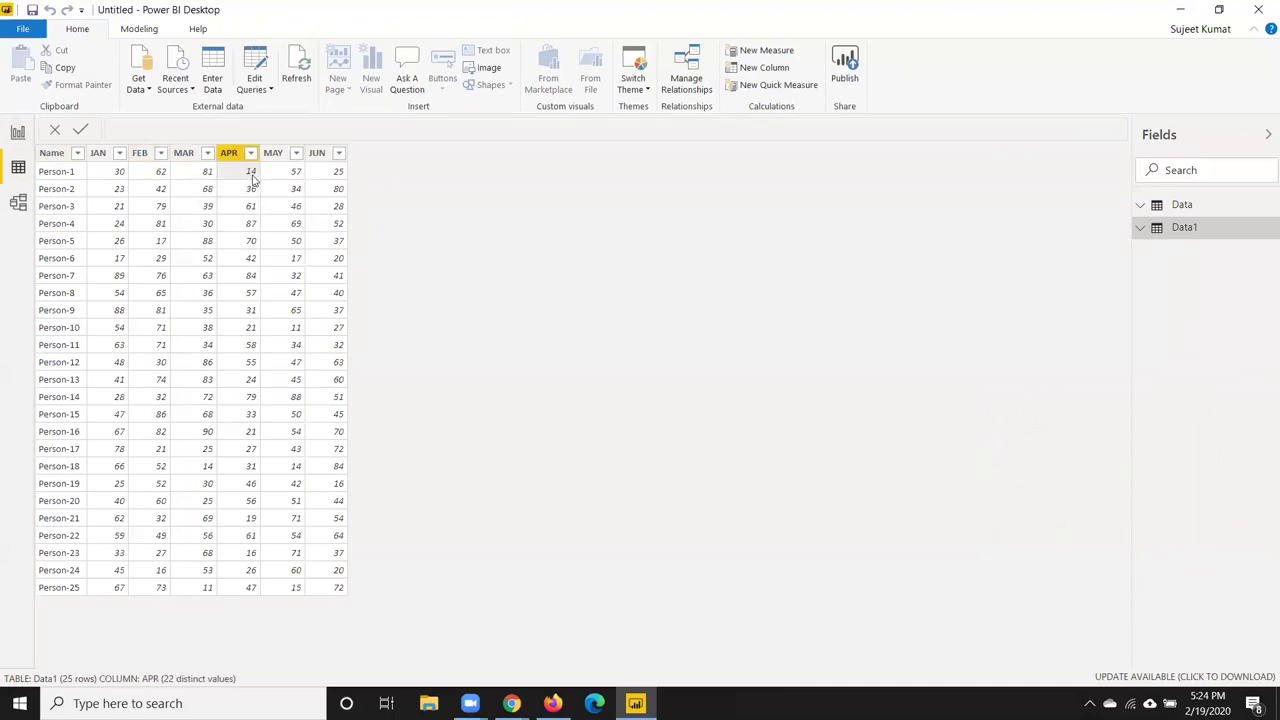
click(145, 28)
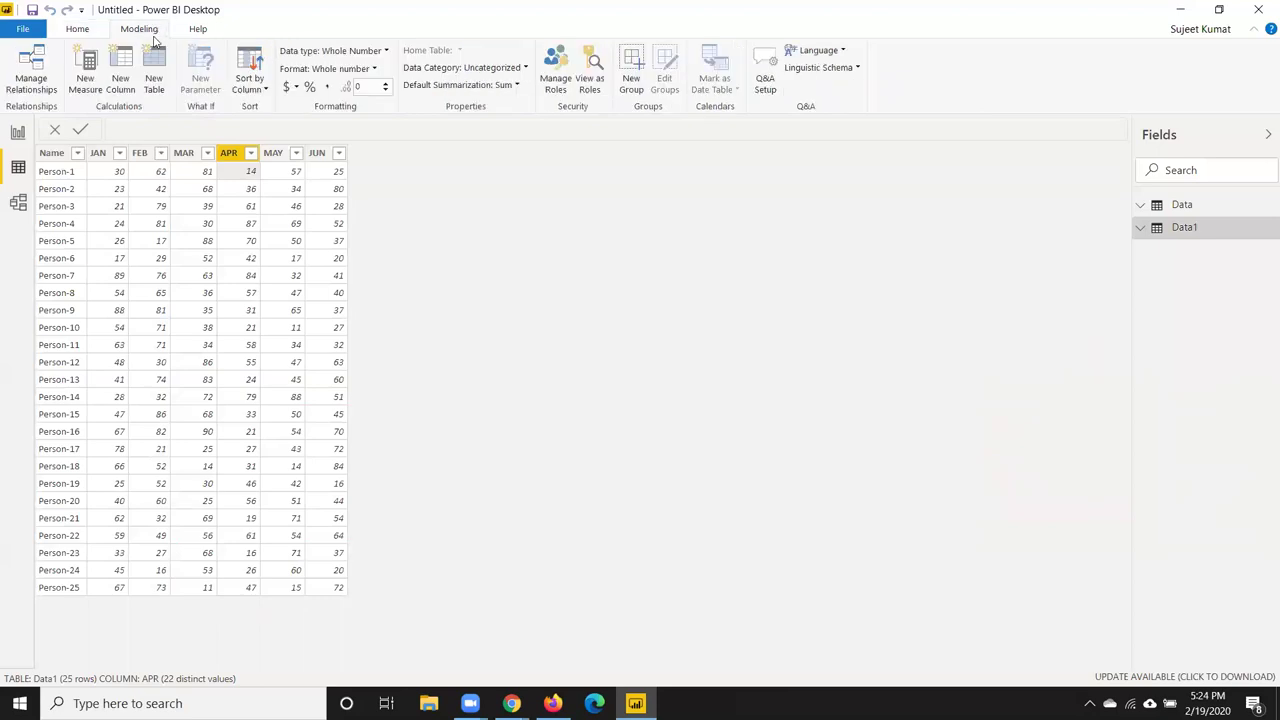
- Create a new column named Total starting with Data1[FEB] + Data1[JAN]
click(121, 84)
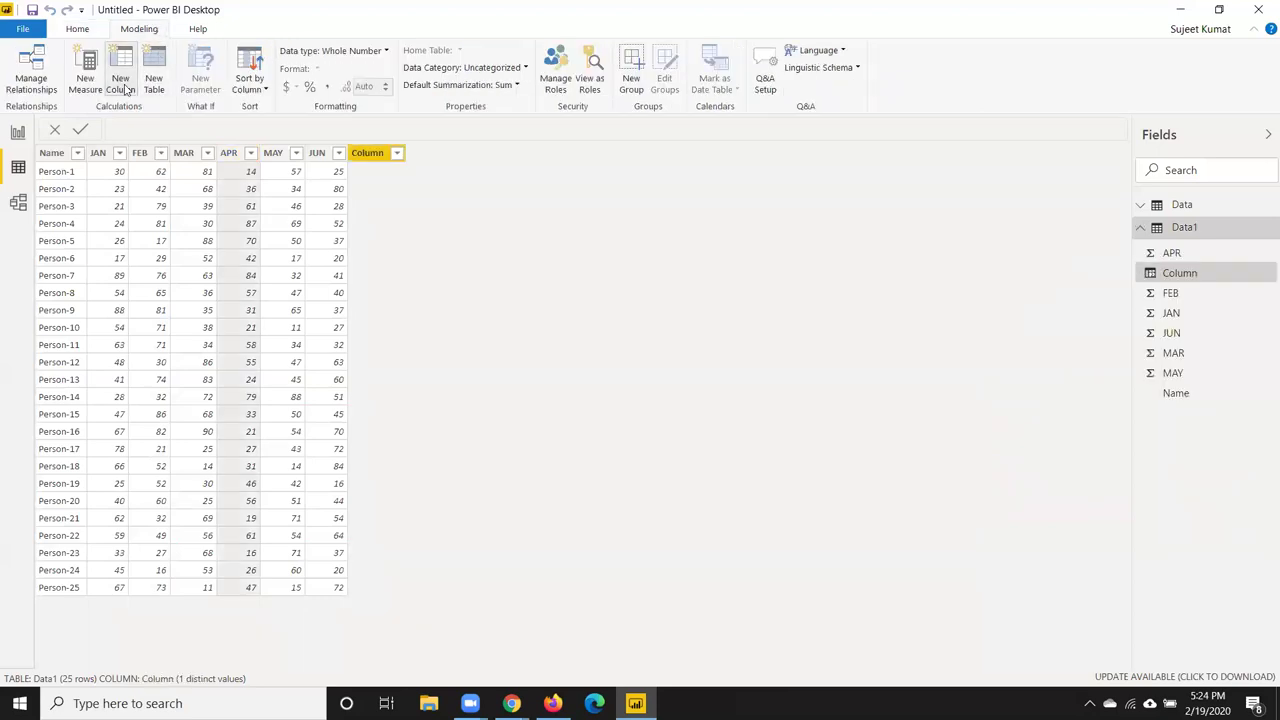
double_click(149, 124)
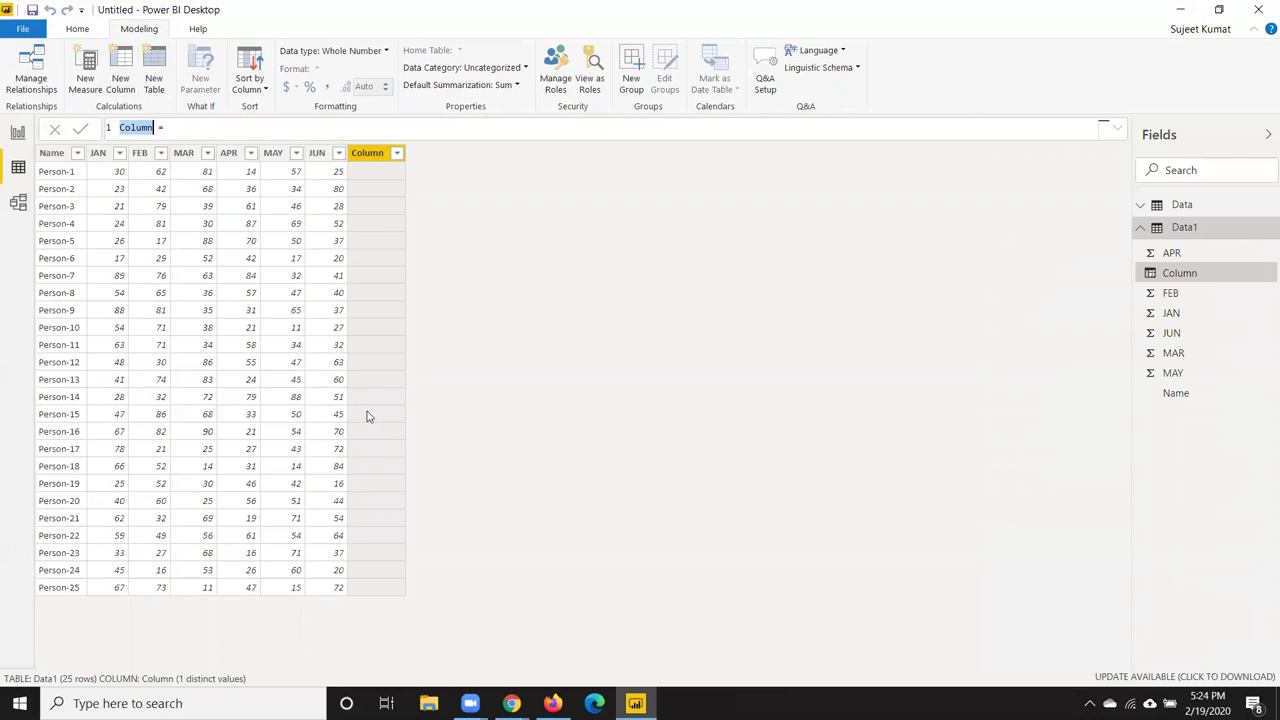
text(Total)
key(End)
text(f)
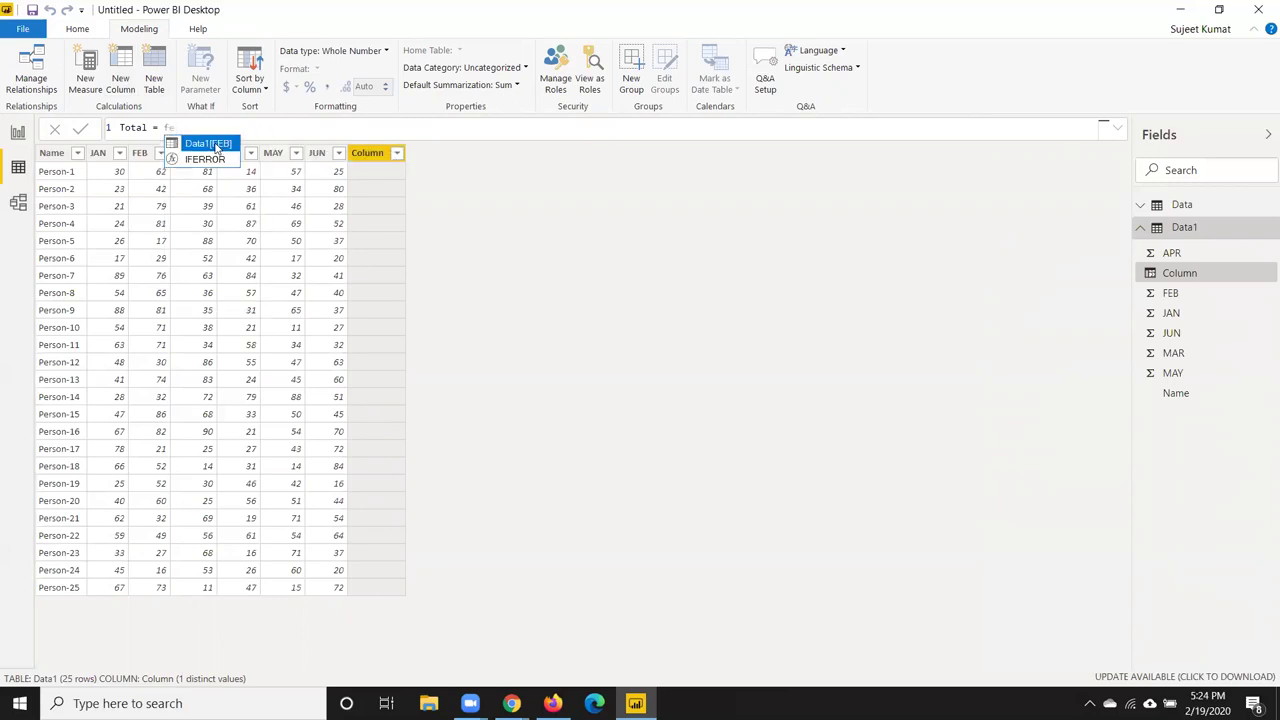
click(216, 146)
text(+)
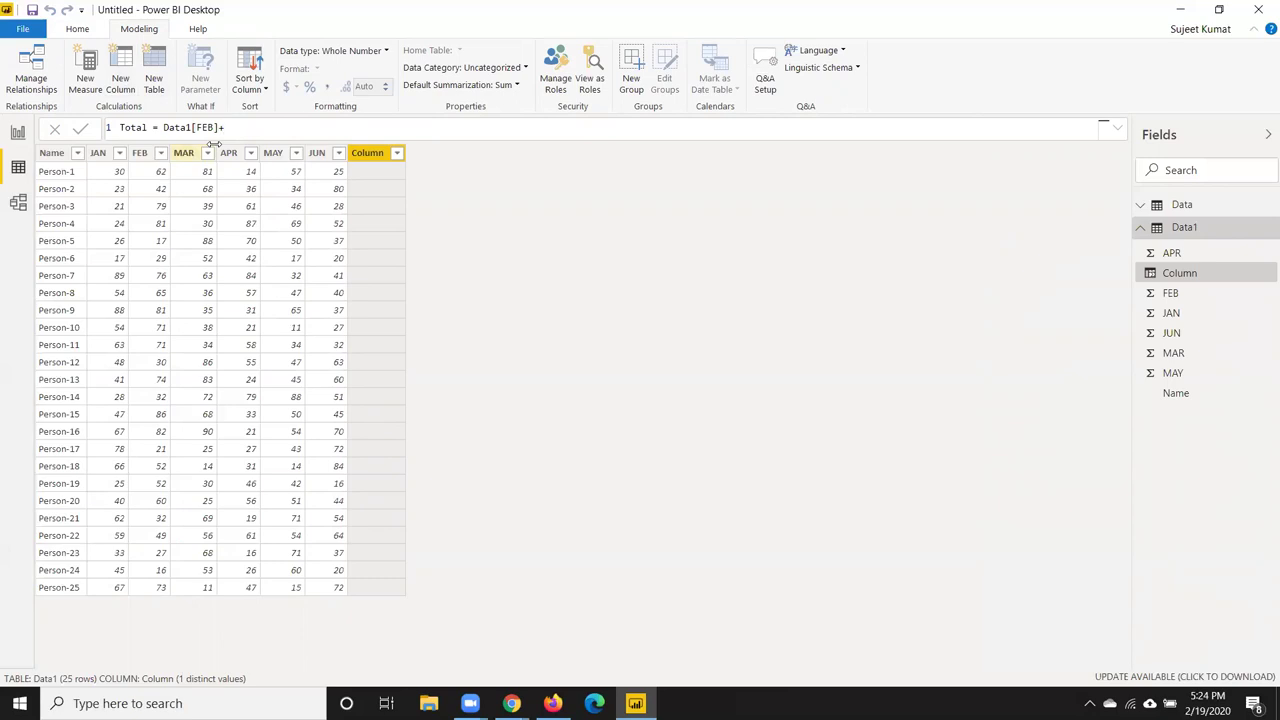
text(j)
key(Tab)
- Add Data1[MAR], [APR], [MAY] and [JUN] to the Total formula and commit it
text(+ma)
key(Up)
key(Up)
key(Up)
key(Tab)
text(+)
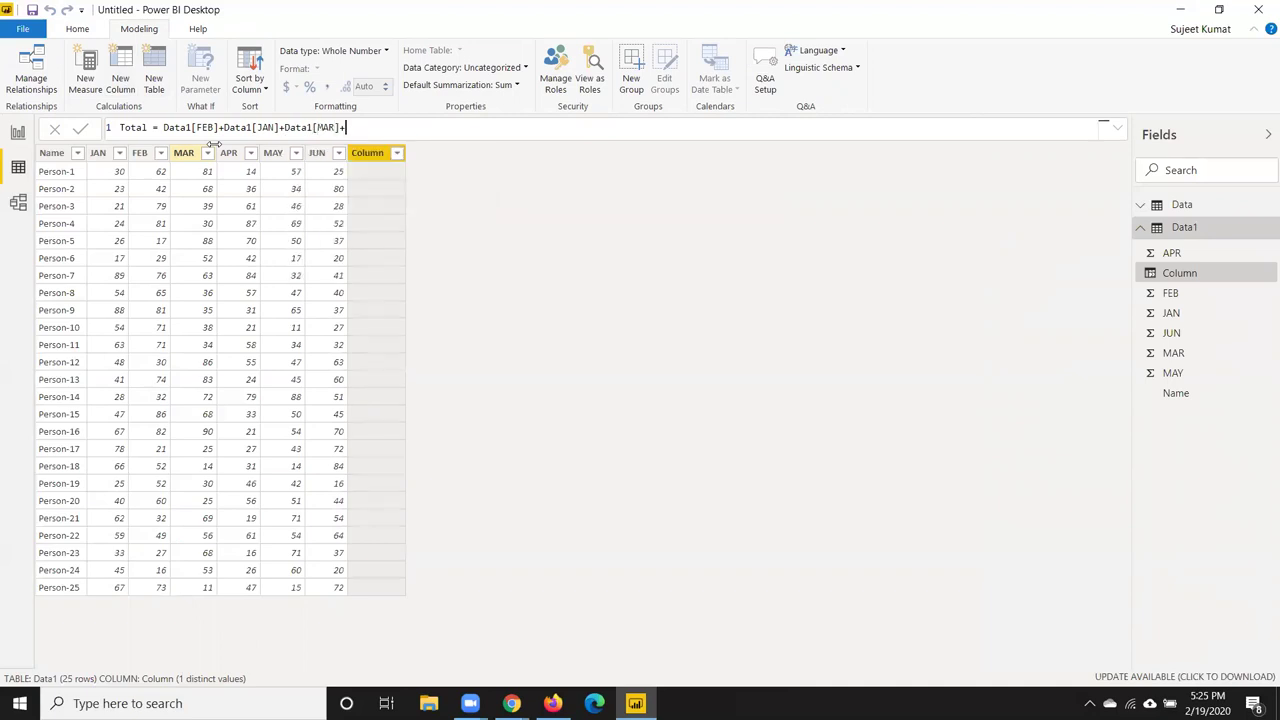
text(ap)
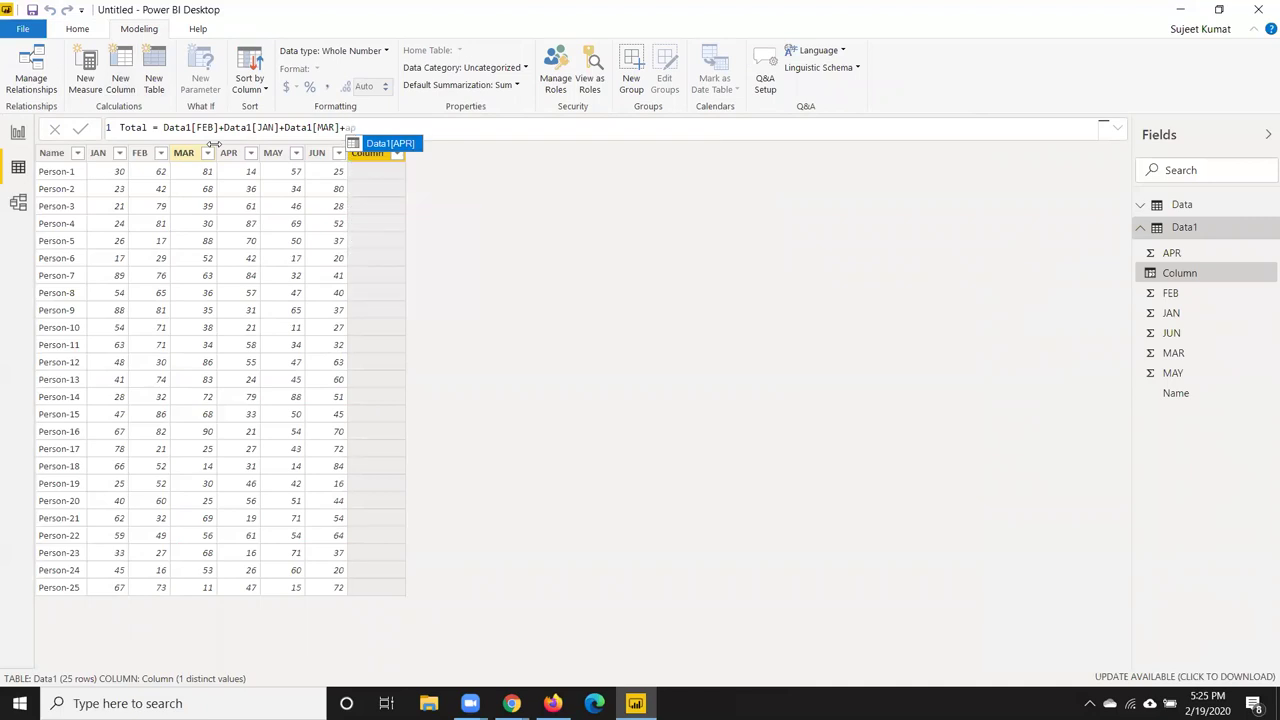
key(Tab)
text(+)
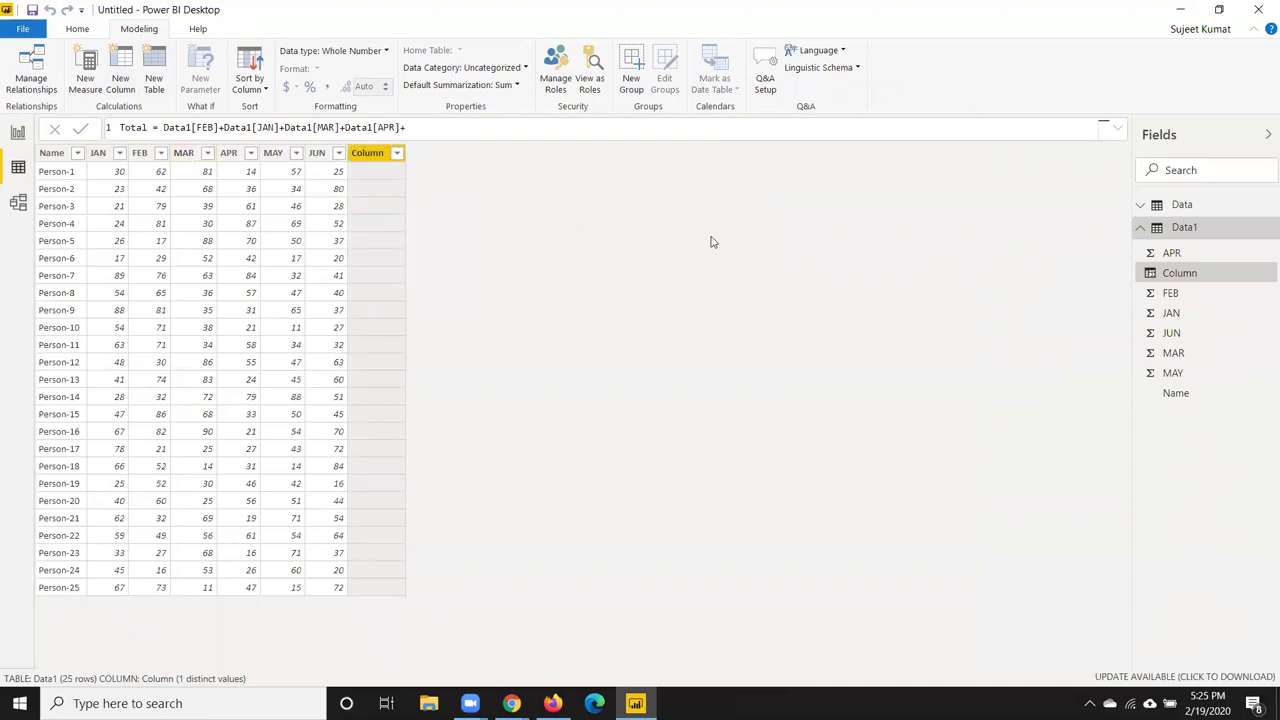
text(may)
key(Tab)
text(+jun)
key(Tab)
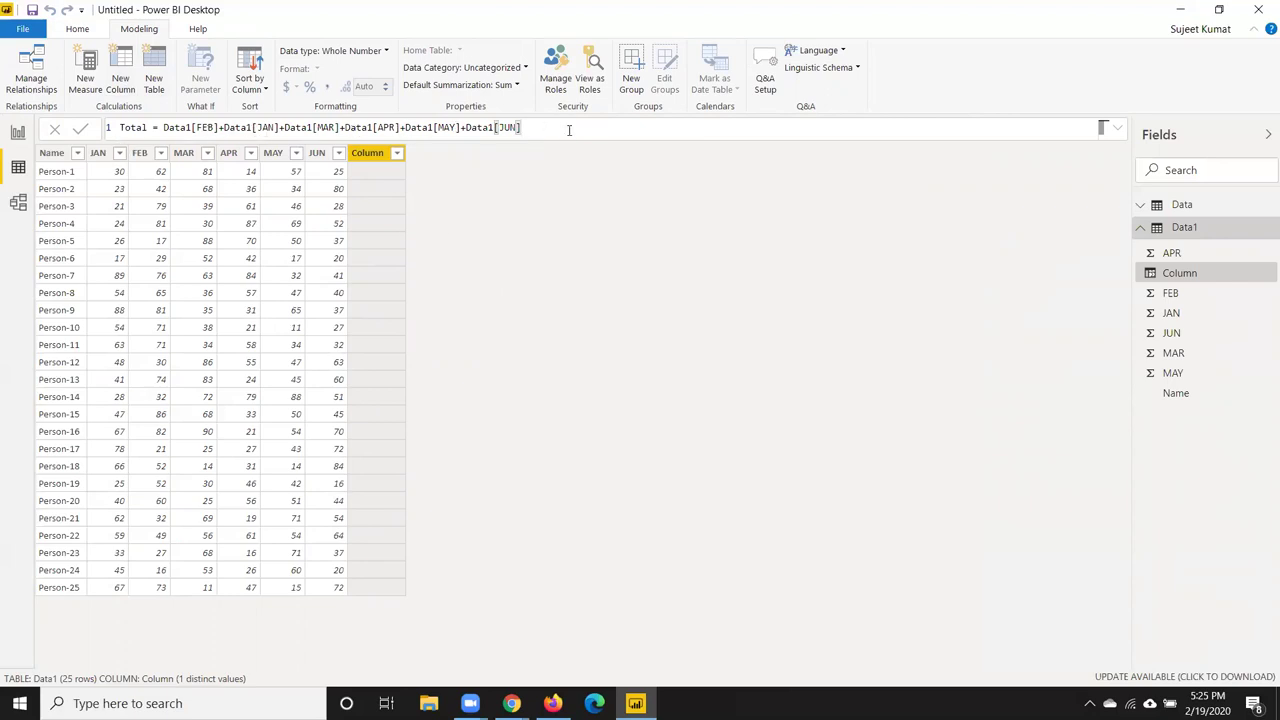
key(Return)
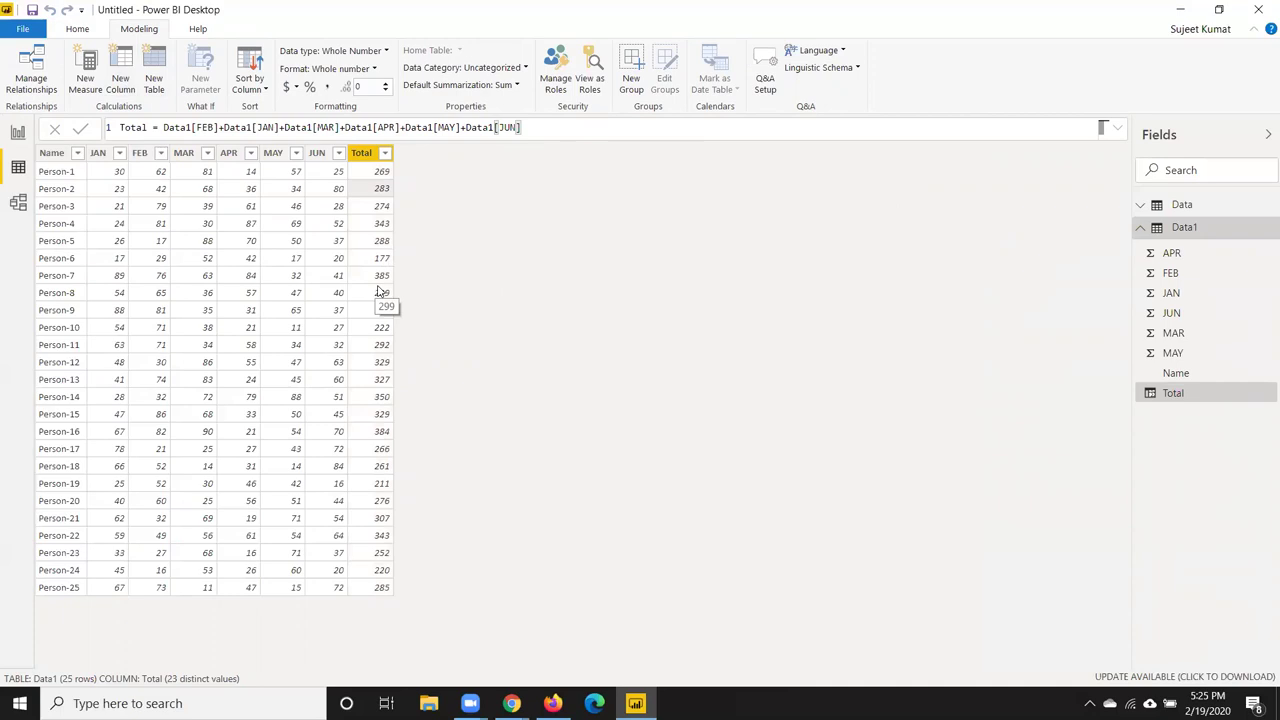
- Replace APR with Total as the top-left bar chart's value and clear the Person-11 cross-filter
click(18, 131)
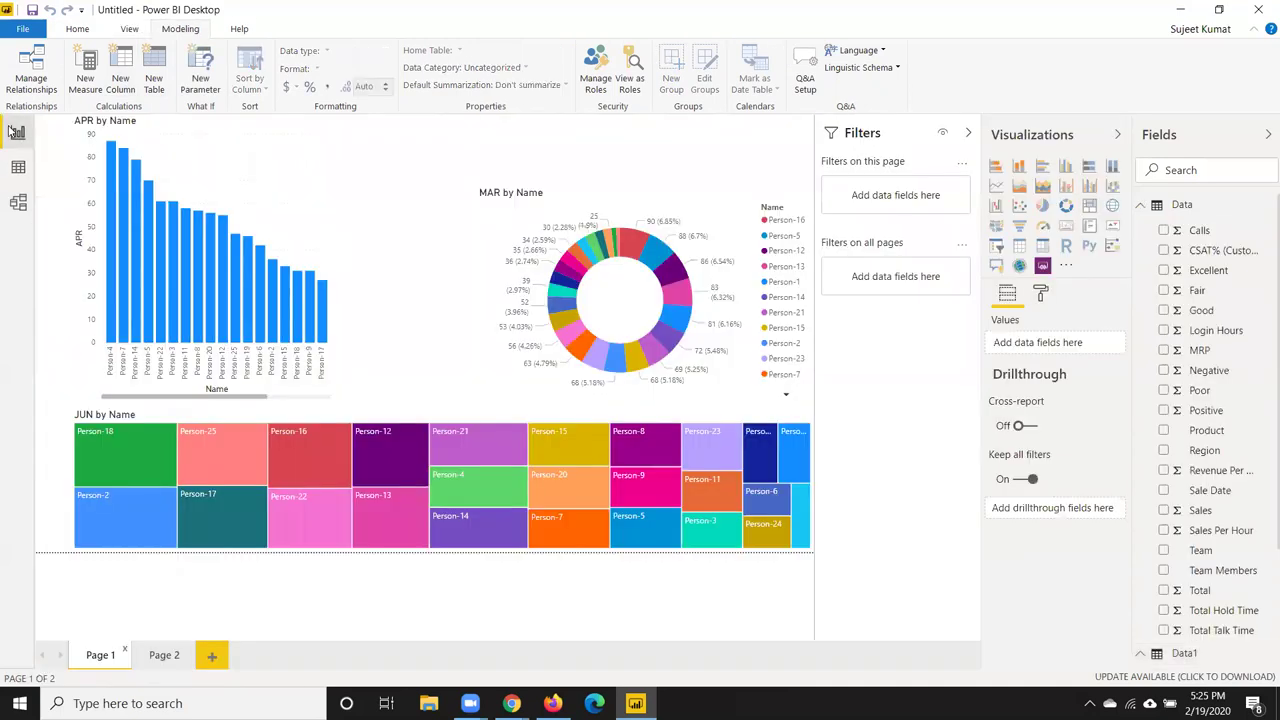
click(186, 255)
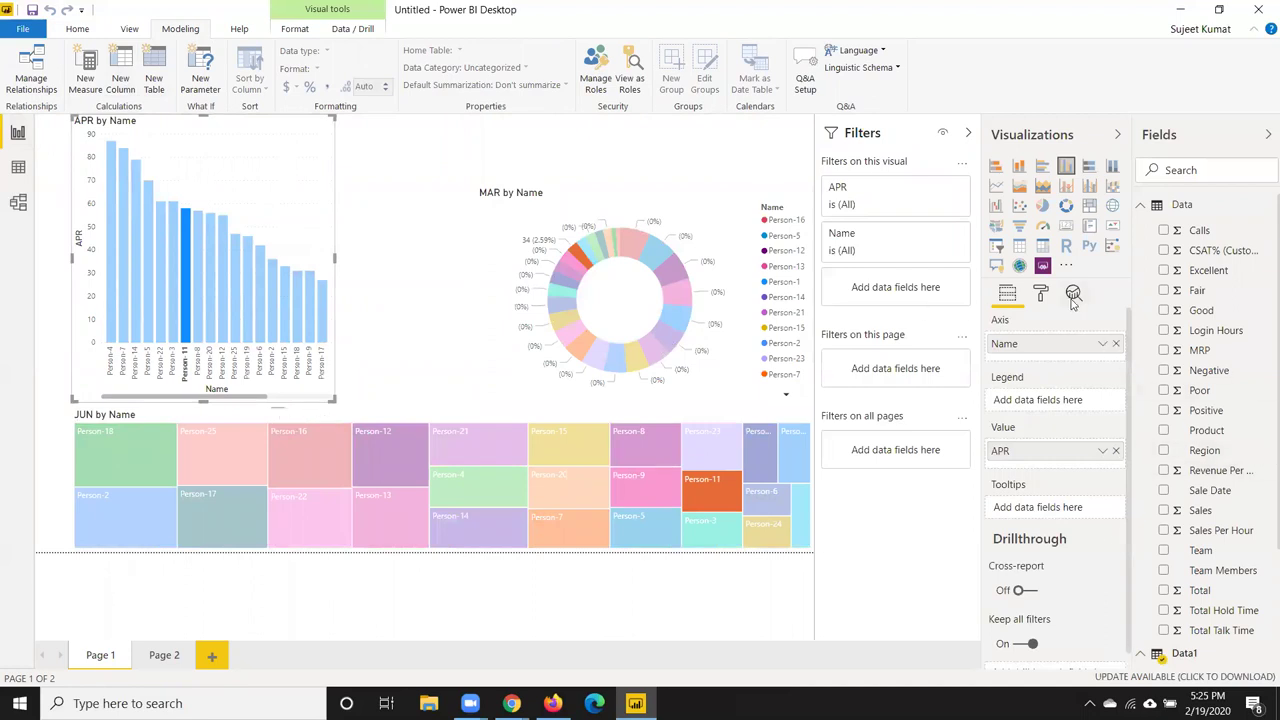
click(1141, 206)
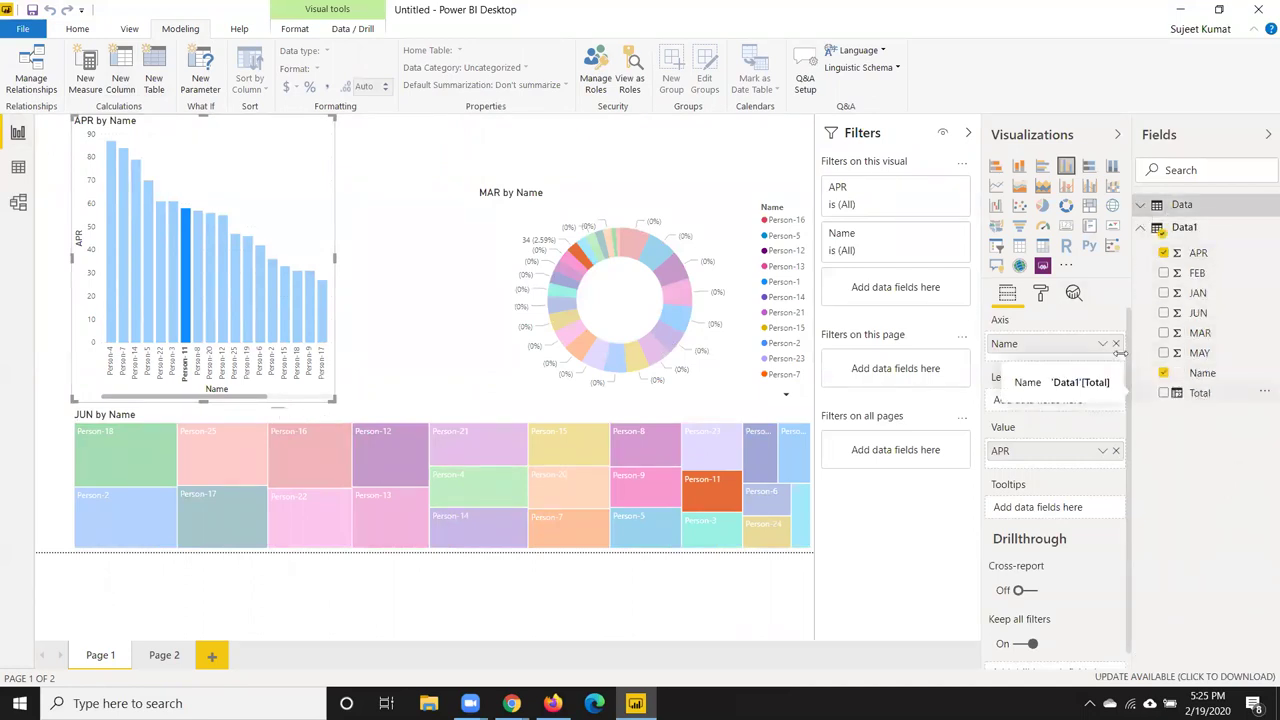
click(1163, 253)
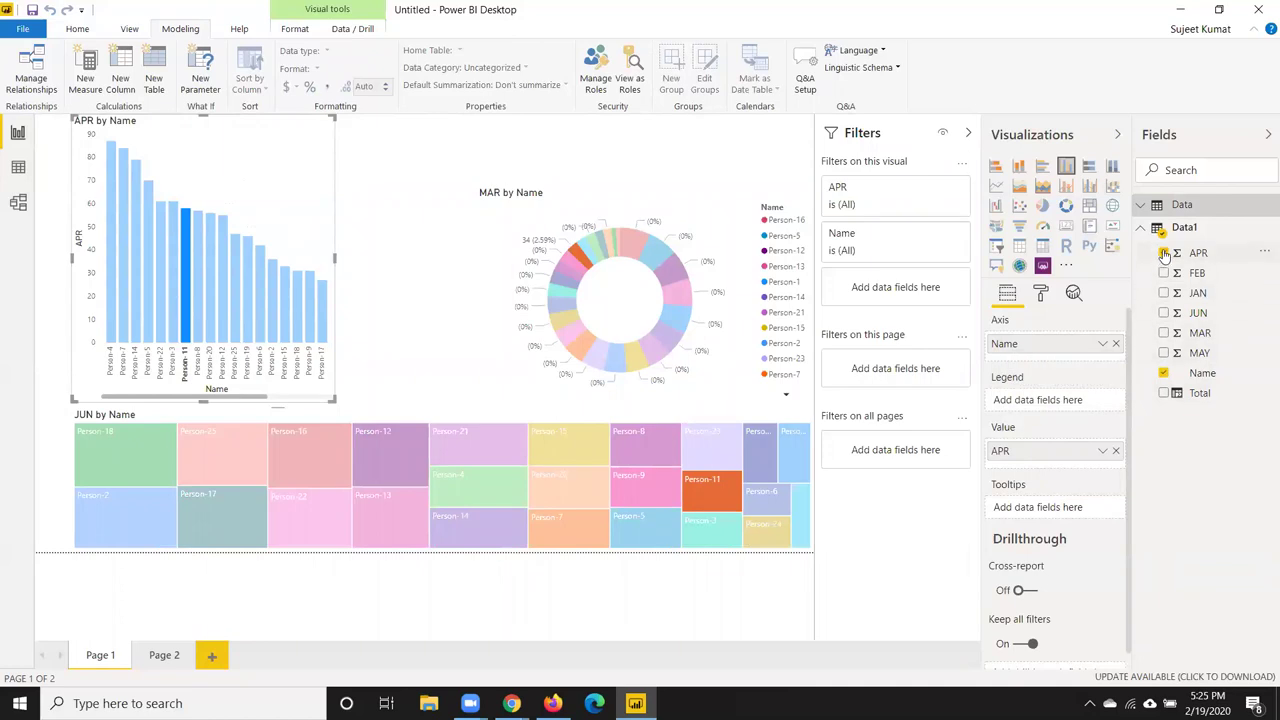
drag(1193, 400, 164, 249)
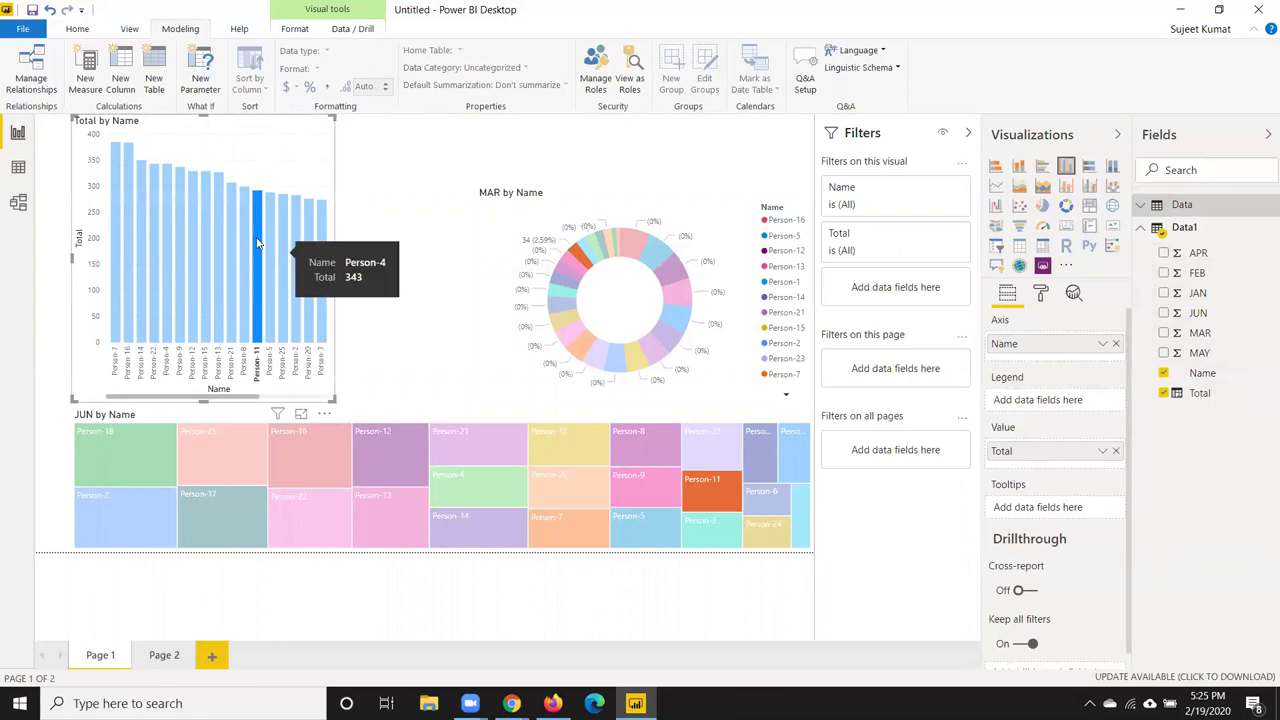
click(250, 156)
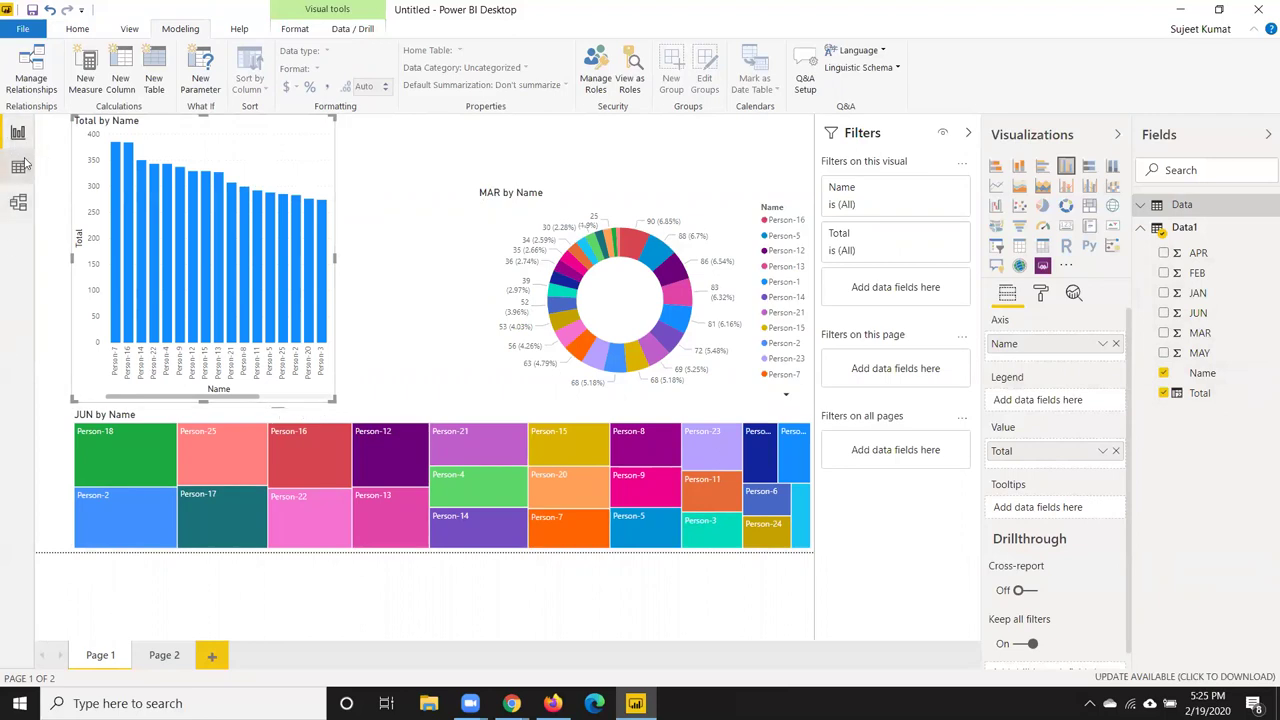
- Back in Data1, start a new Com column whose formula references Data1[Total]
click(18, 168)
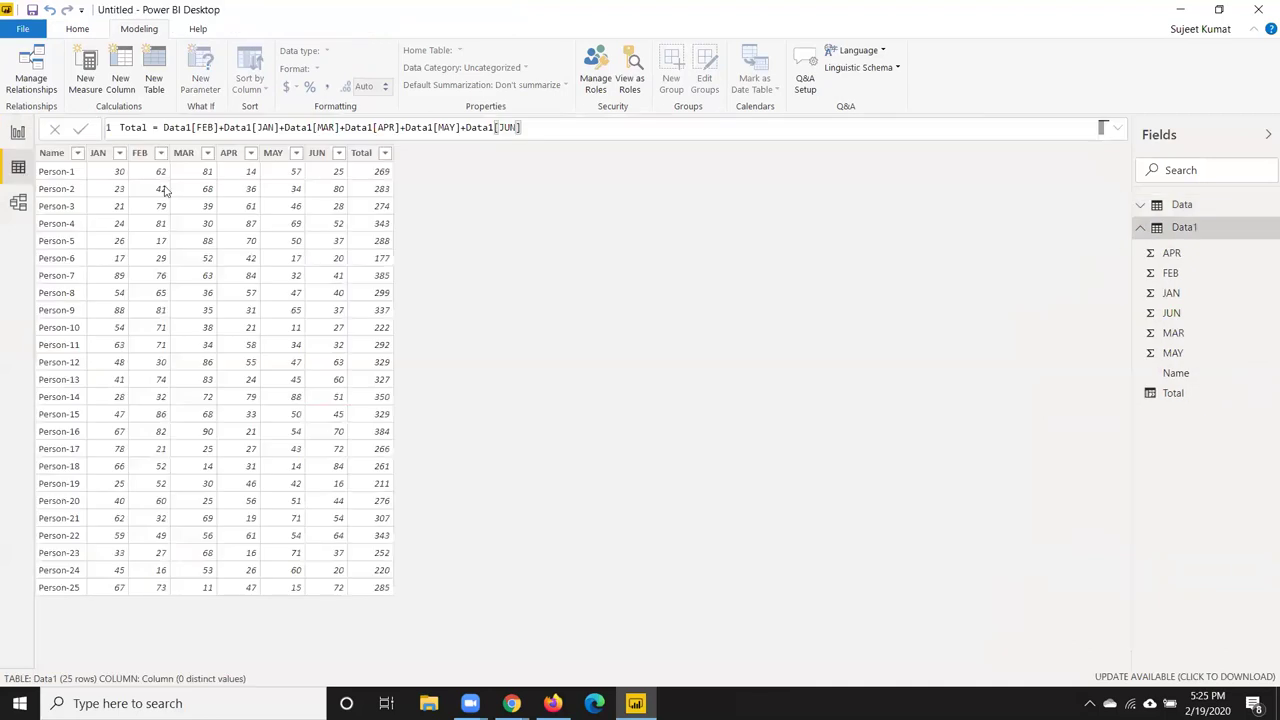
click(358, 153)
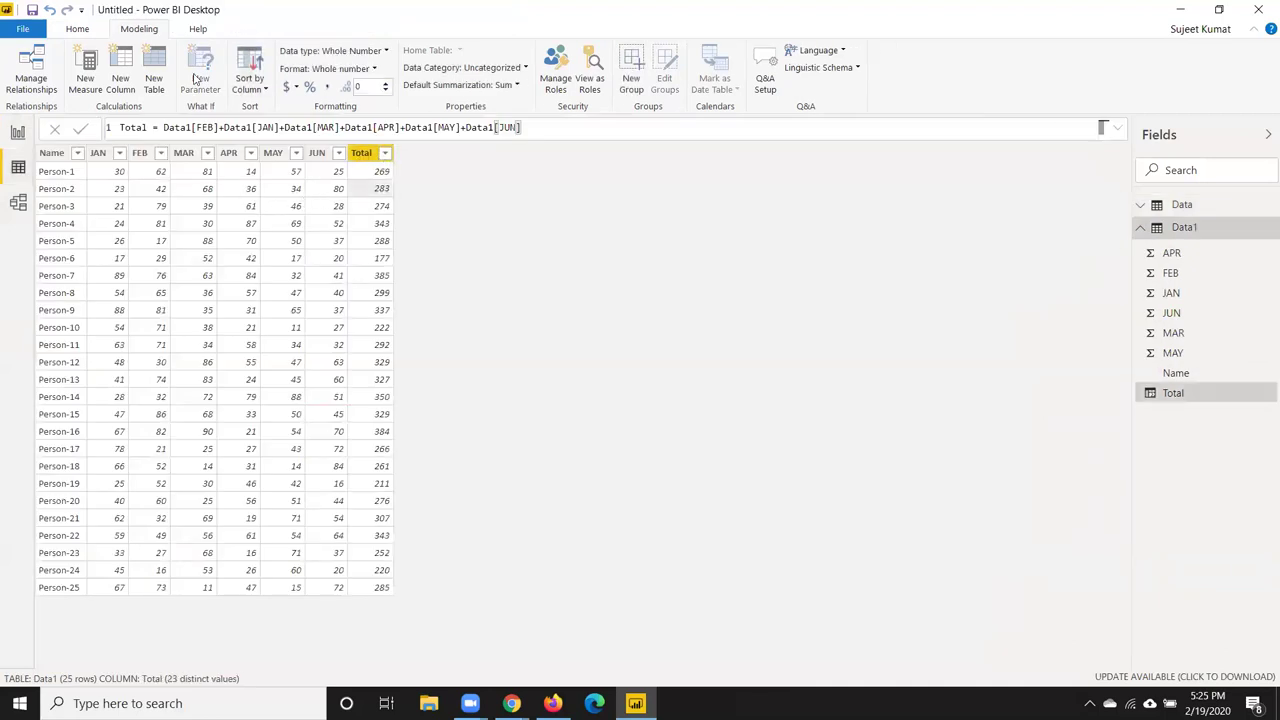
click(119, 84)
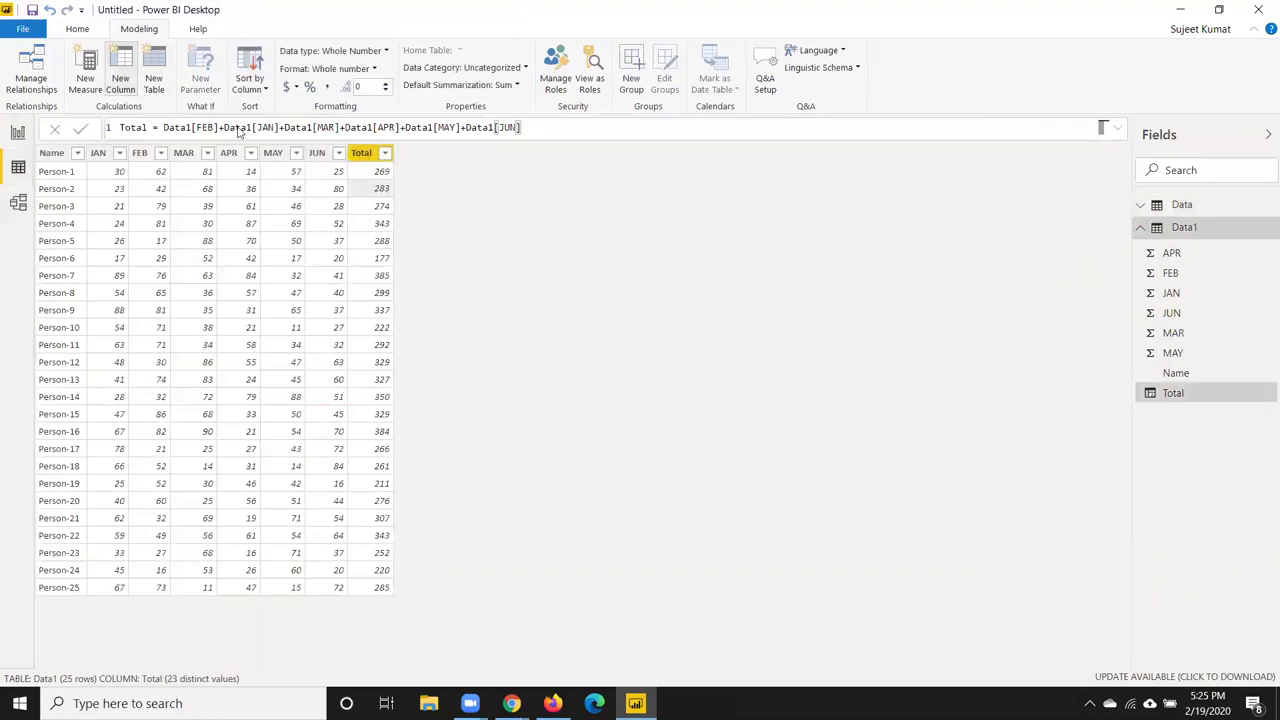
double_click(133, 127)
text(Col)
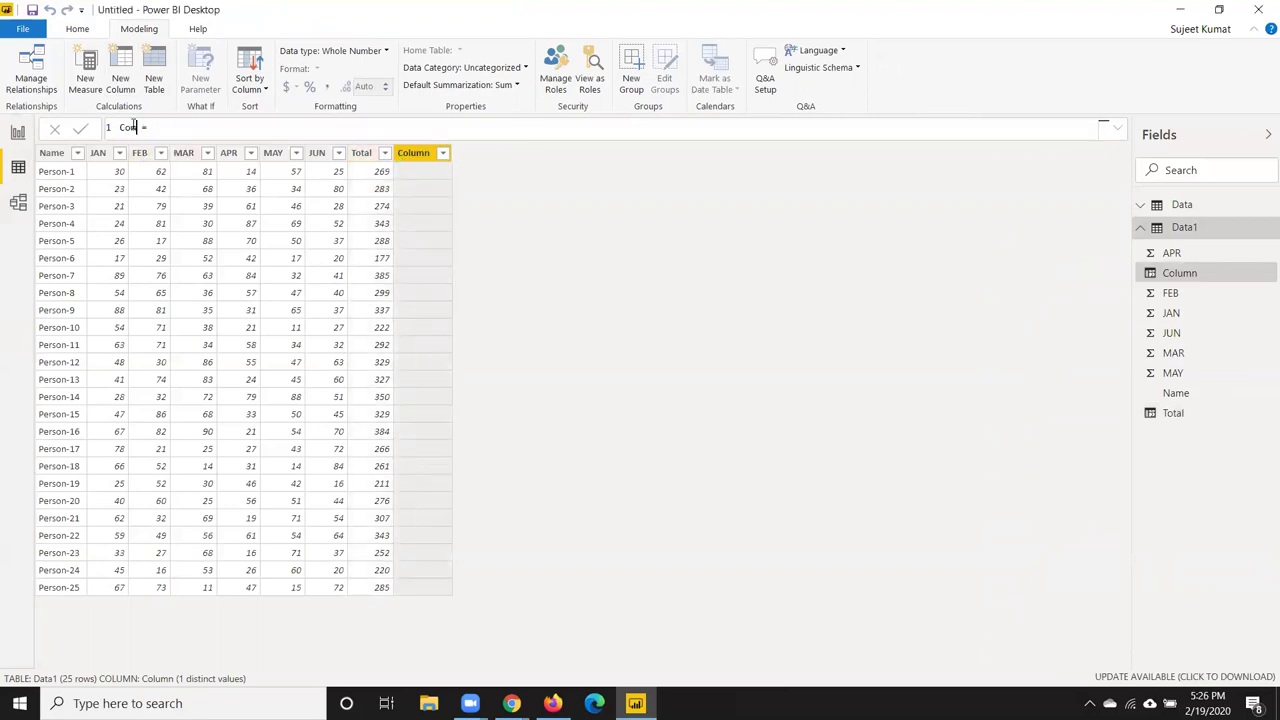
text( = )
text(t)
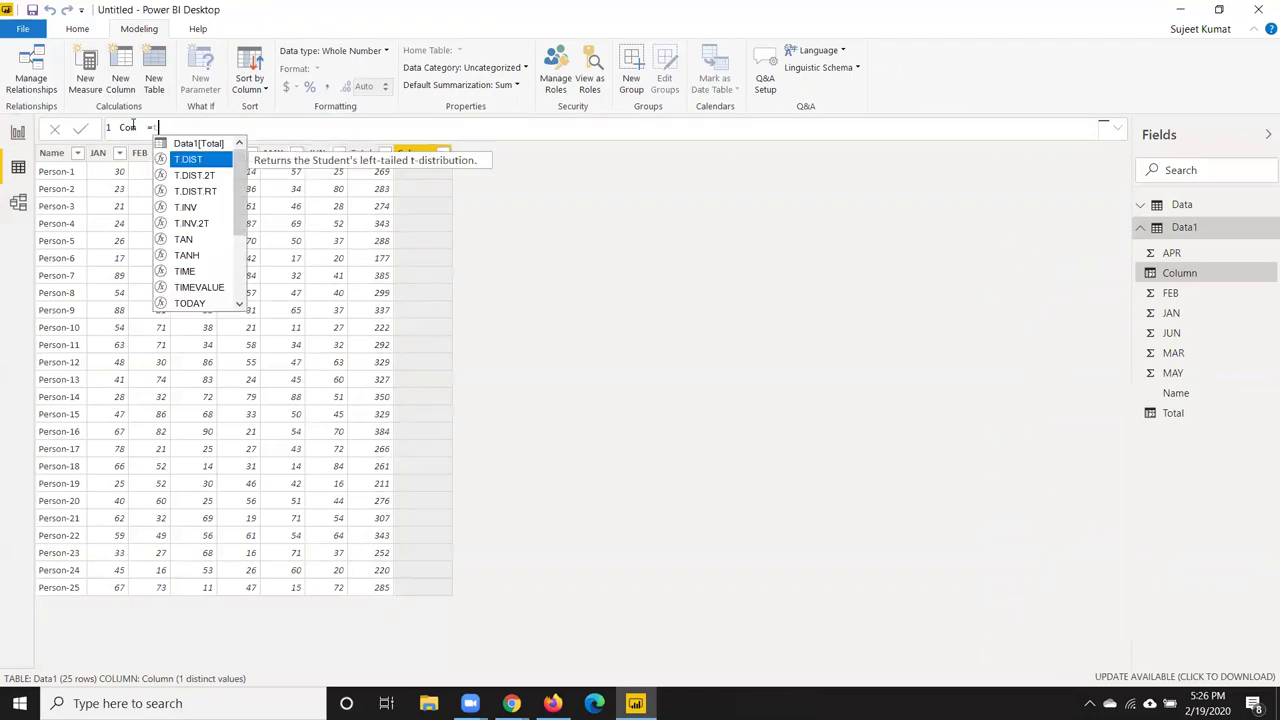
text(ota)
key(Up)
key(Up)
key(Tab)
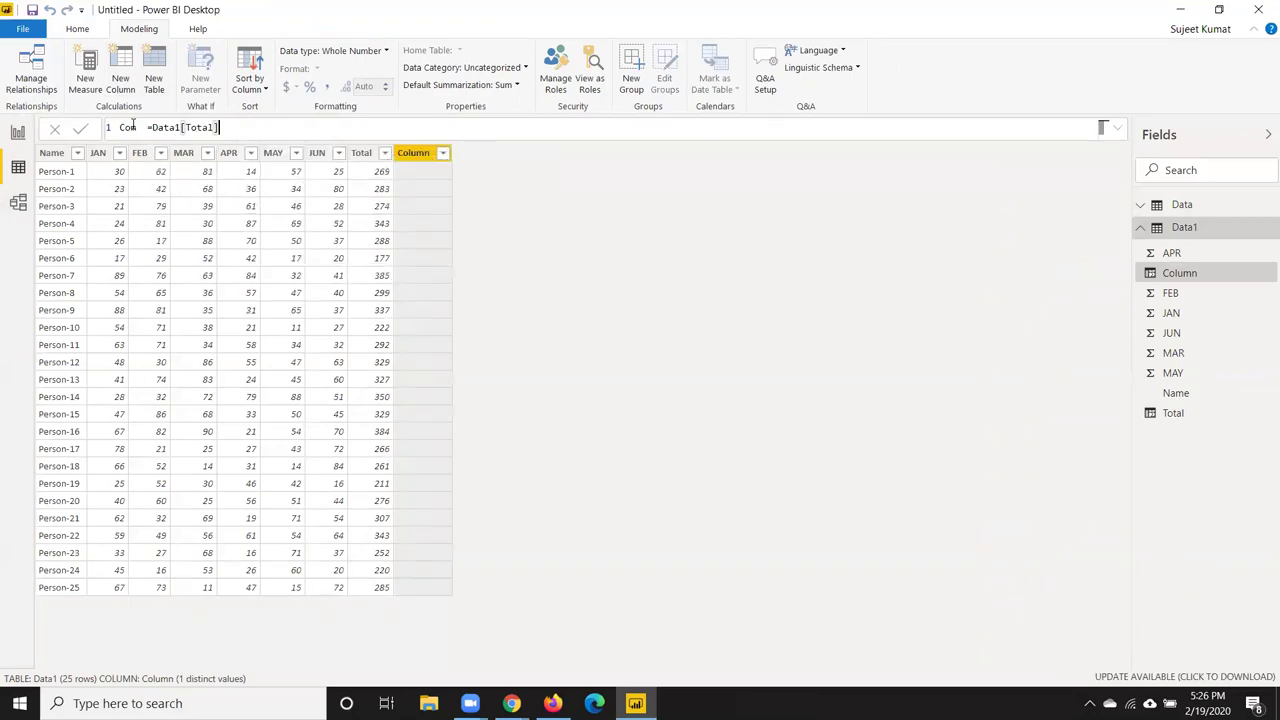
- Complete the Com formula as Data1[Total] * 0.02 and start another new column
text(* )
text(20)
key(BackSpace)
text(%)
key(BackSpace)
key(BackSpace)
text(0.02)
key(Return)
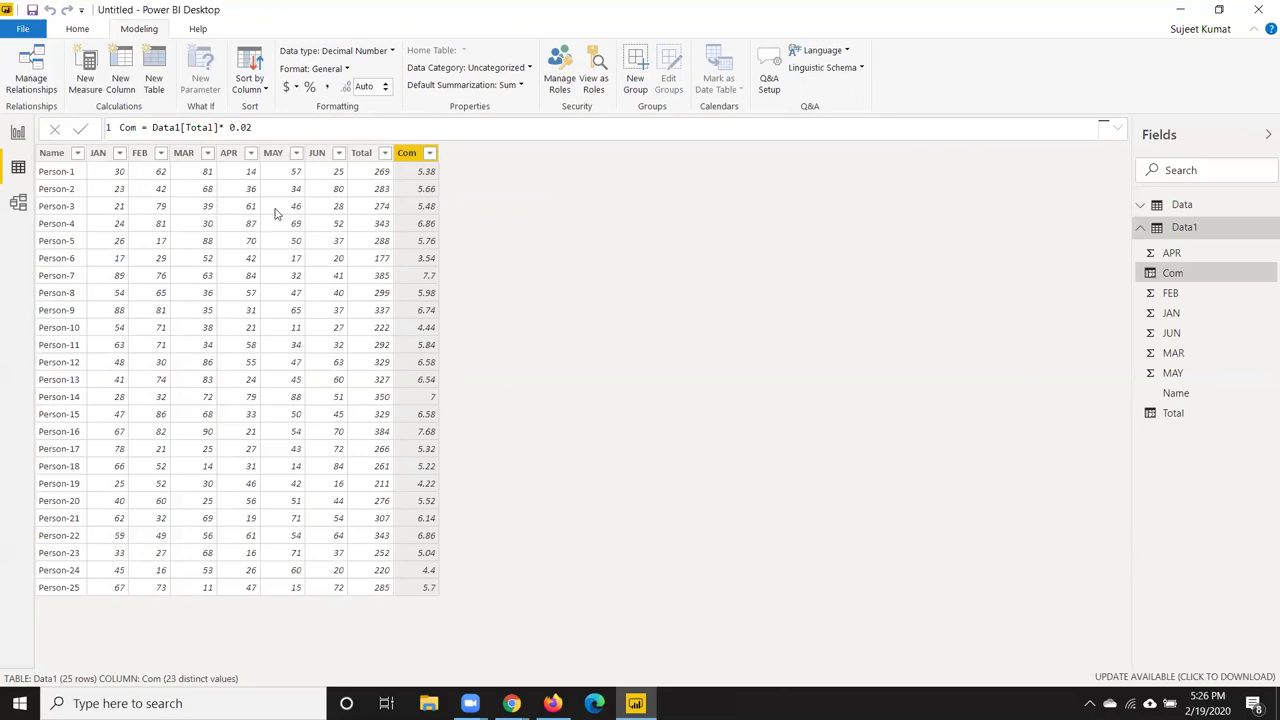
click(121, 84)
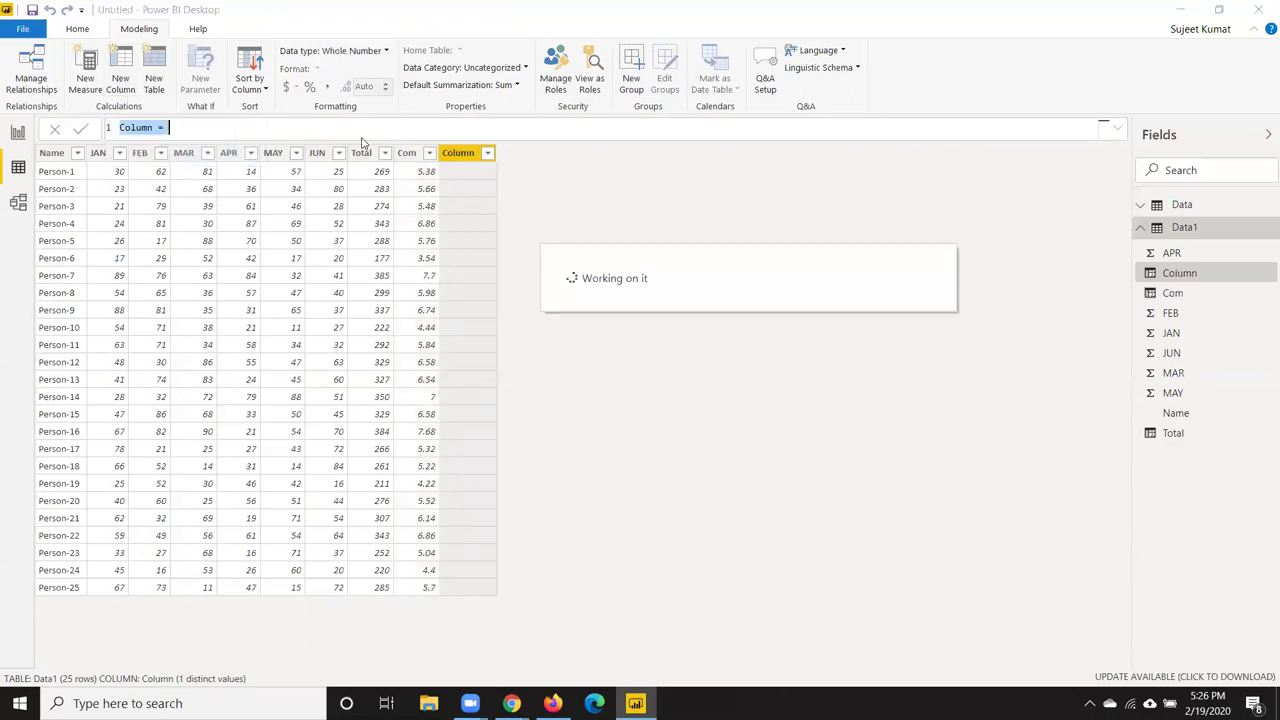
- Name the new column GST with formula Data1[Total]*0.18 and commit it
double_click(131, 128)
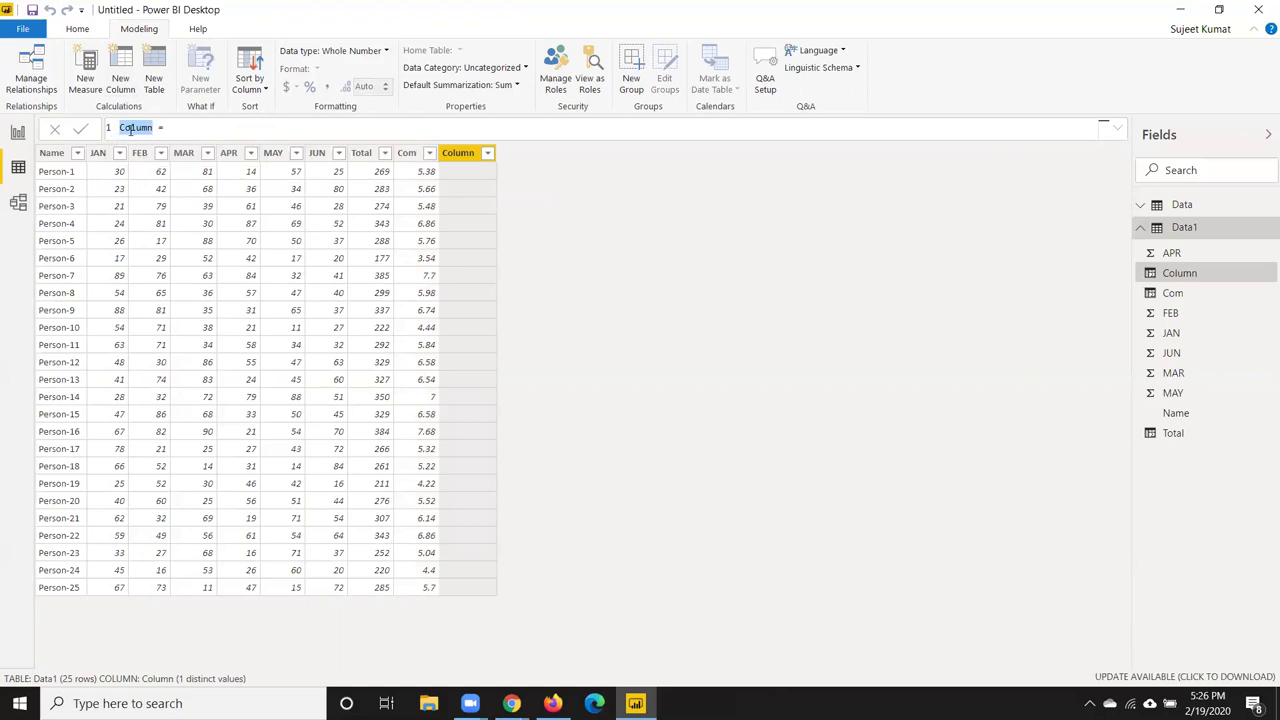
text(GST)
text(tot)
key(Up)
key(Up)
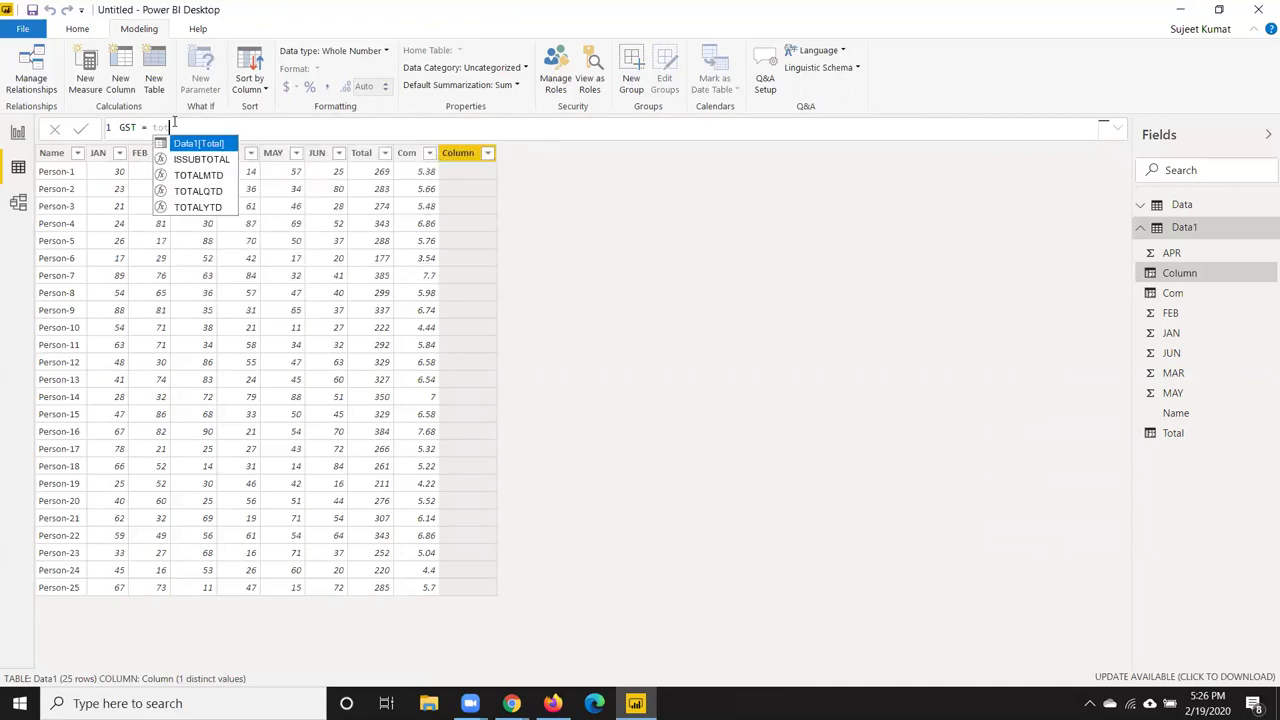
key(Tab)
text(*)
text(18)
key(BackSpace)
key(BackSpace)
text(0.1)
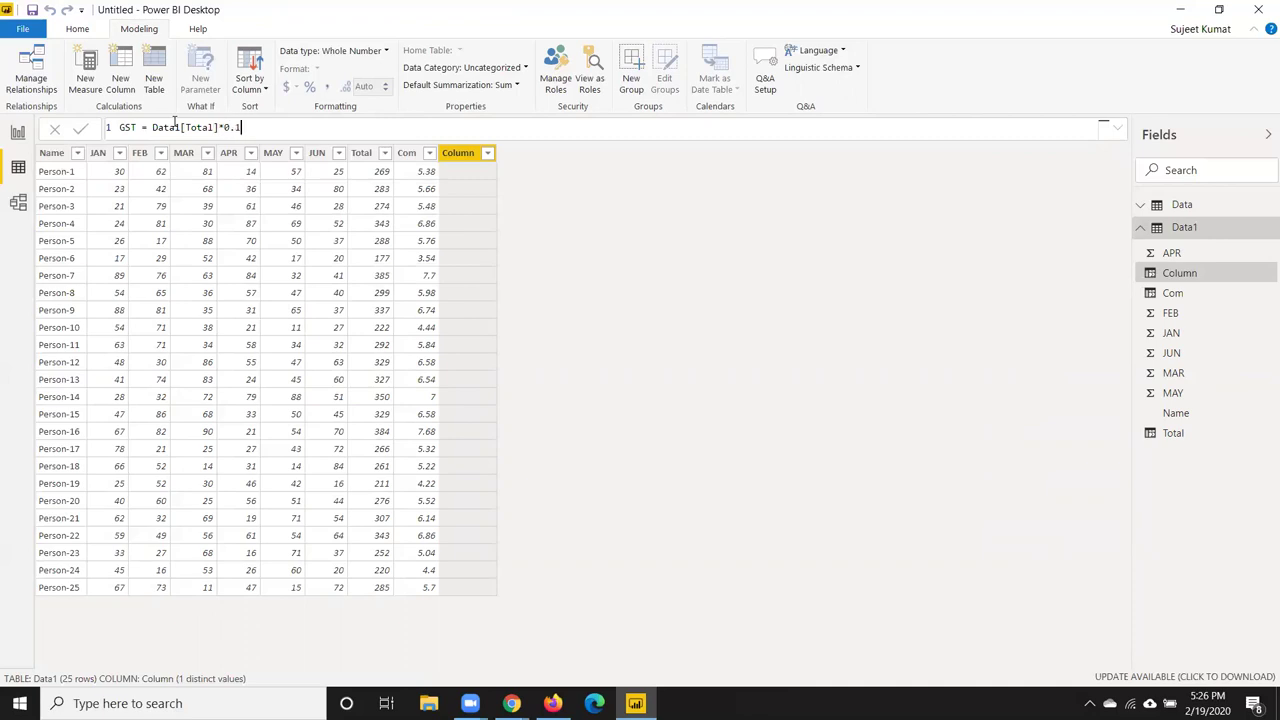
text(8)
key(Return)
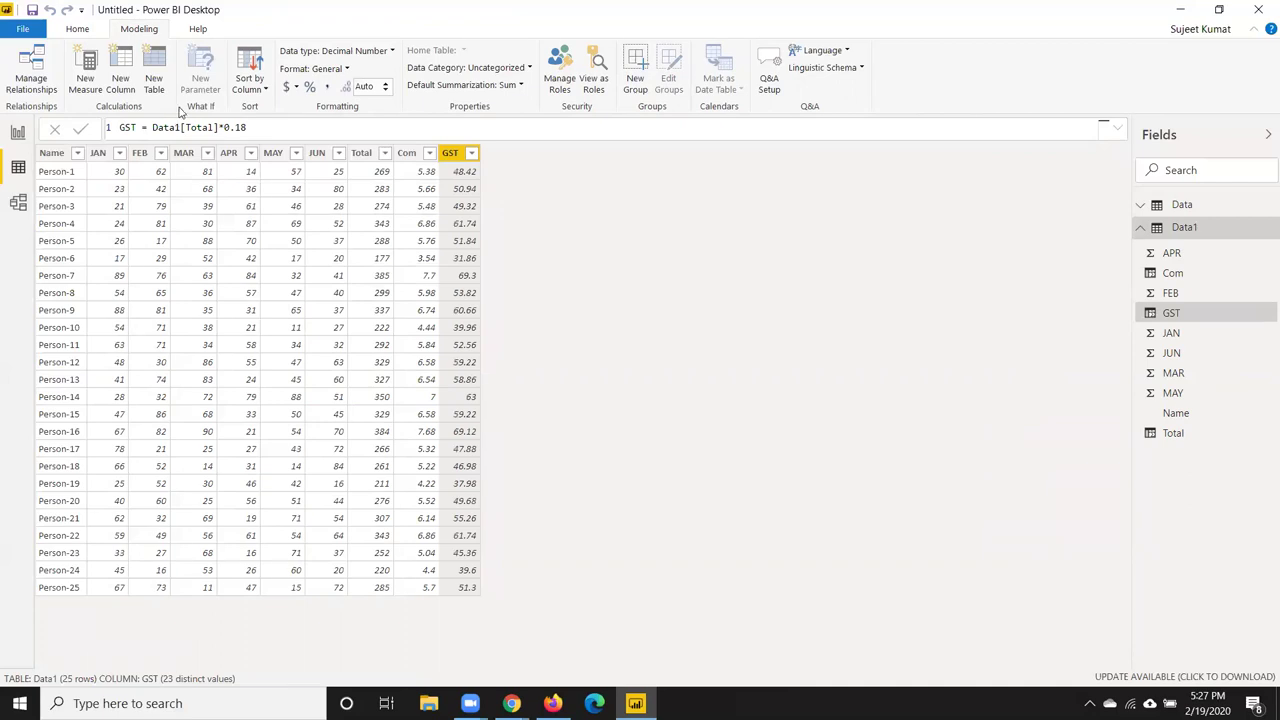
- Add a new calculated column to Data1 and name it GTotal
click(121, 85)
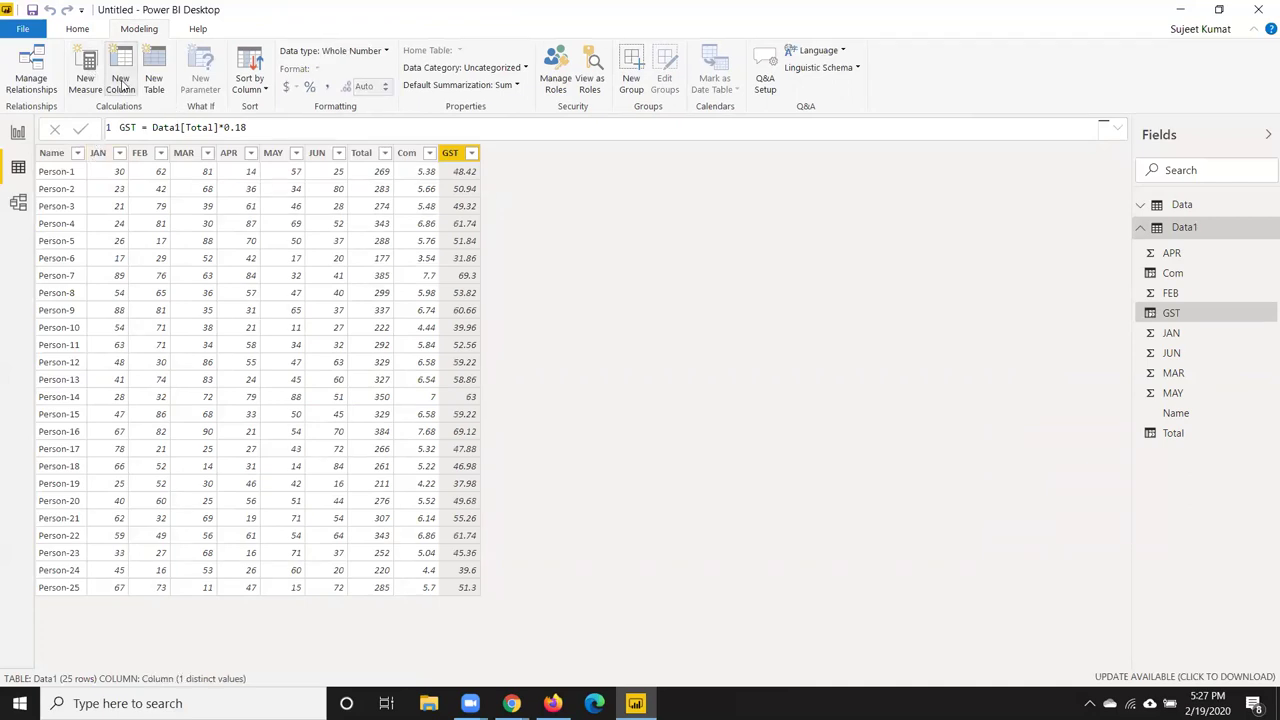
double_click(126, 128)
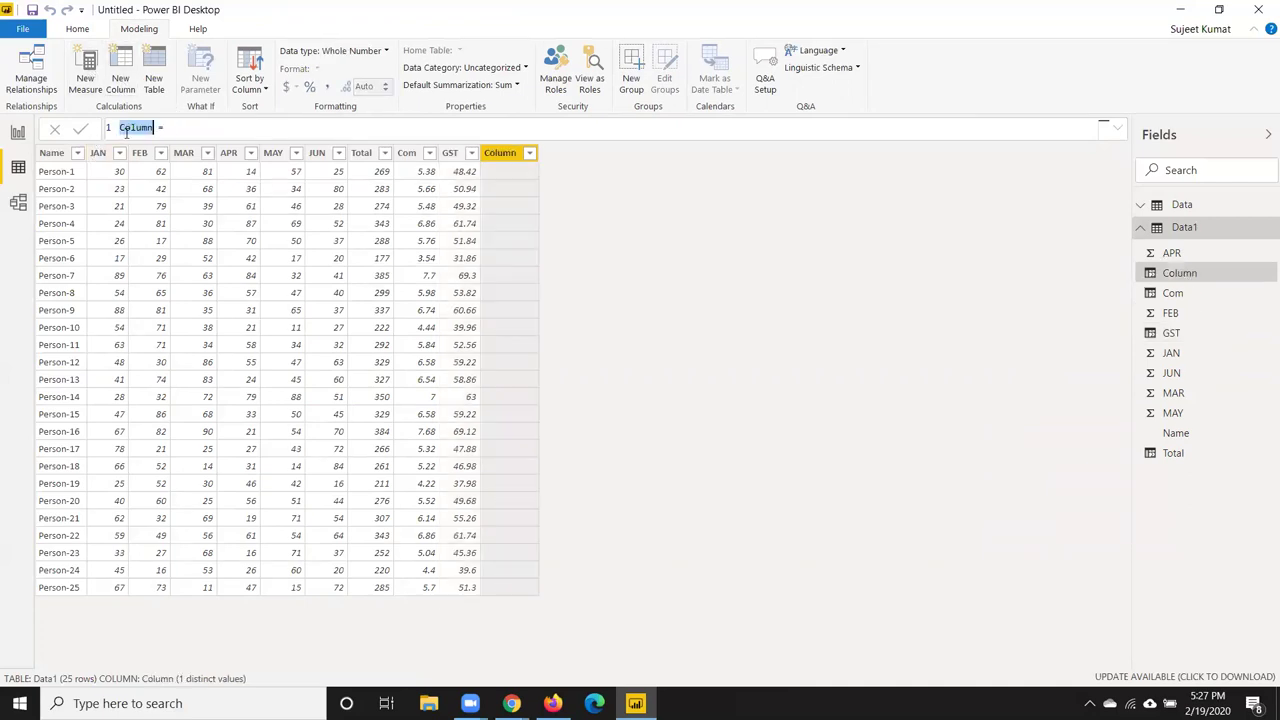
text(Total)
double_click(142, 127)
text(GTotal = )
text(to)
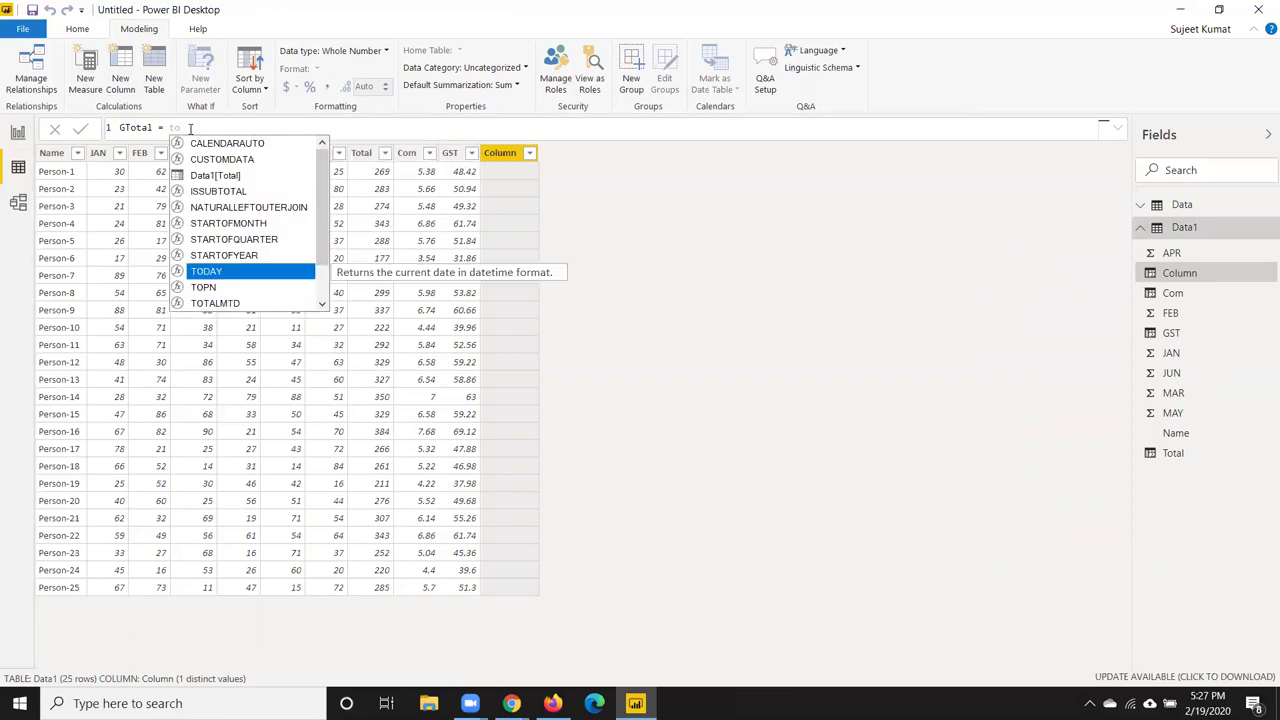
- Enter the GTotal formula Data1[Total]+Data1[Com]+Data1[GST] and commit it, then select the APR column
key(Up)
key(Up)
key(Up)
key(Up)
key(Up)
key(Up)
key(Tab)
text(+)
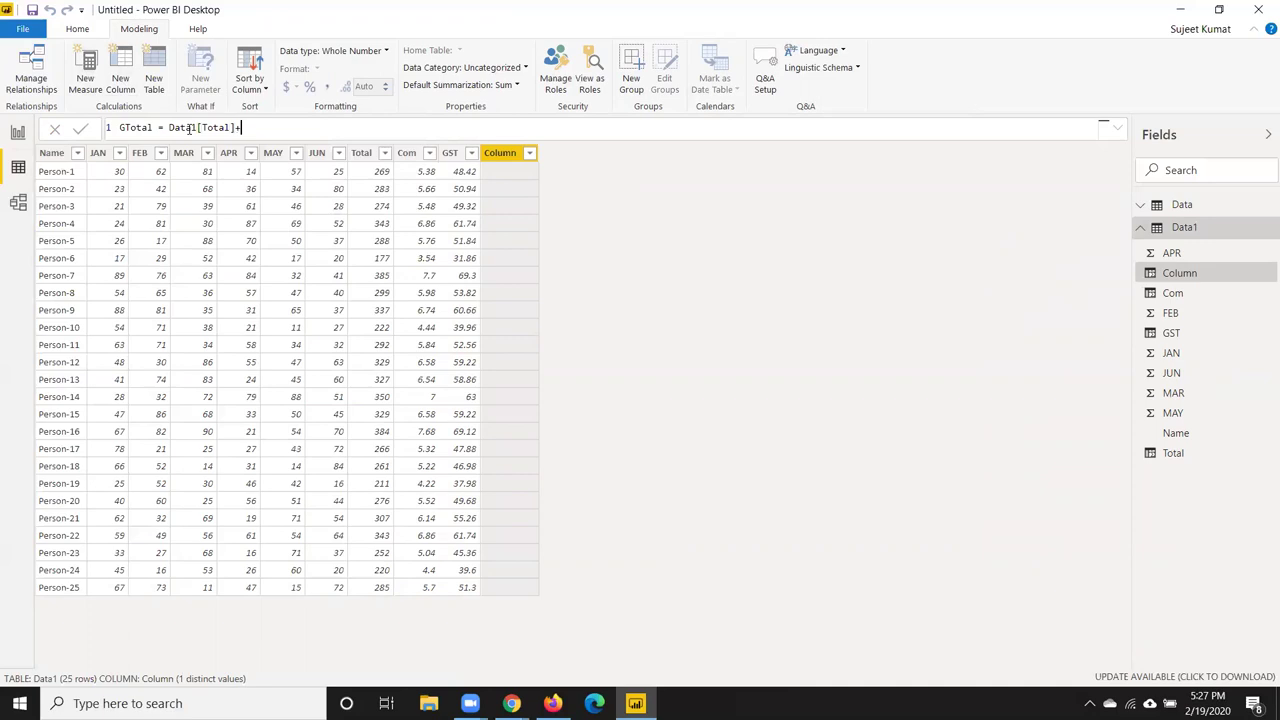
text(com)
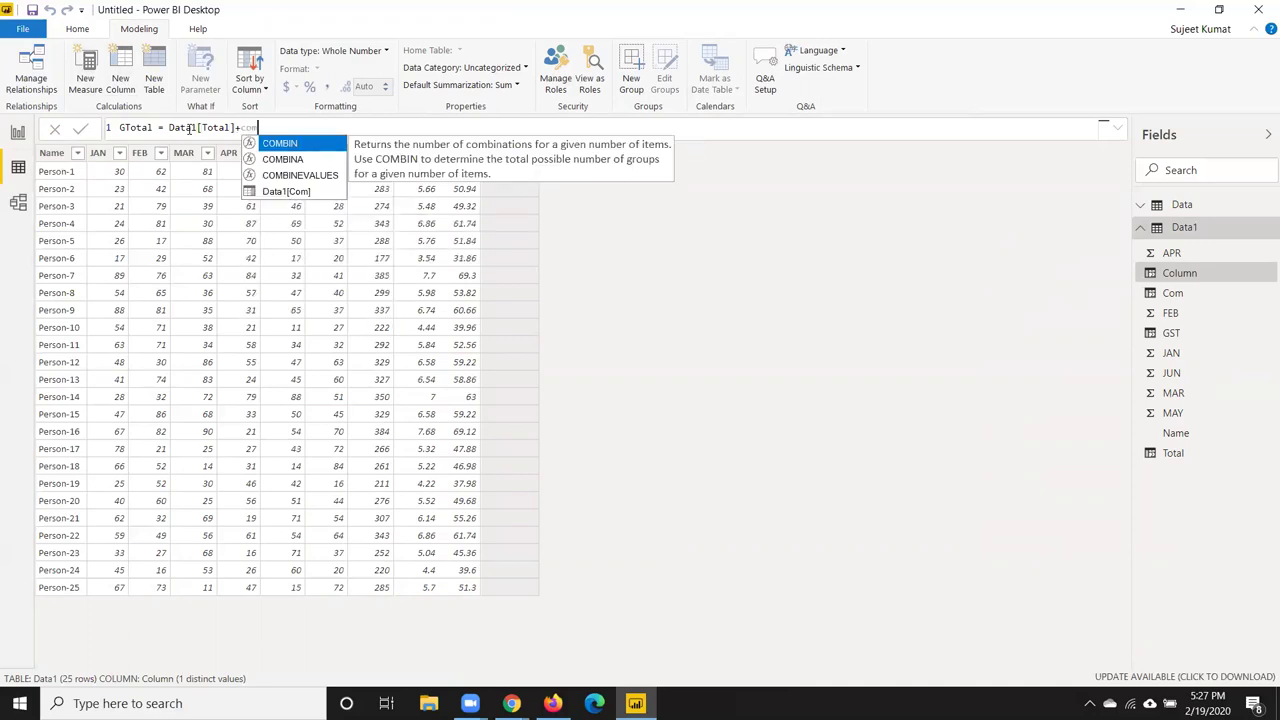
key(Down)
key(Down)
key(Down)
key(Tab)
text(+)
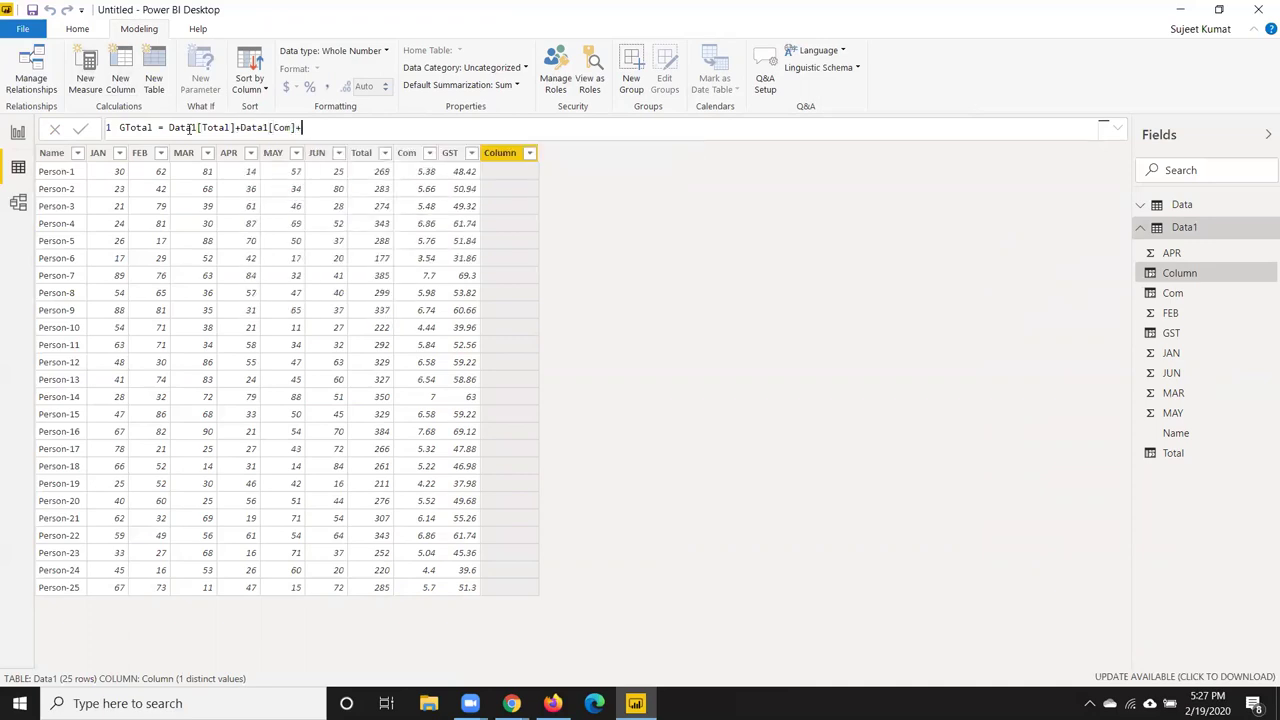
text(gst)
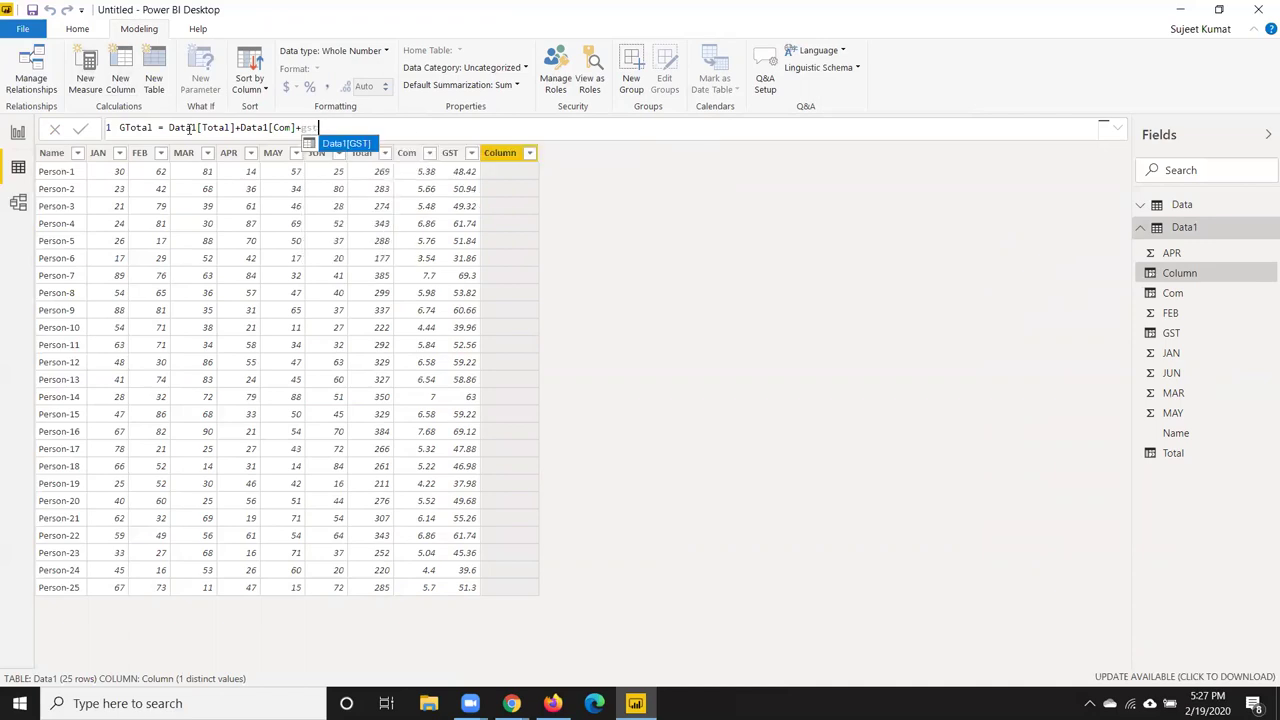
key(Tab)
key(Return)
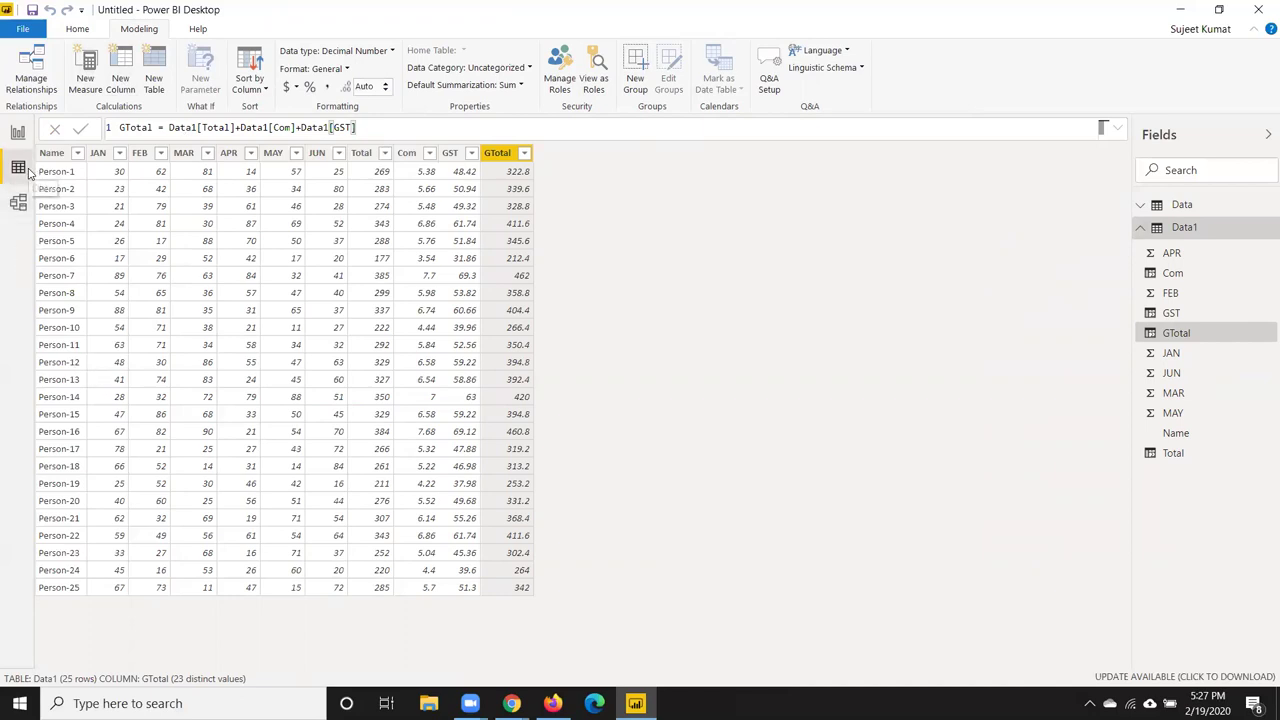
click(235, 241)
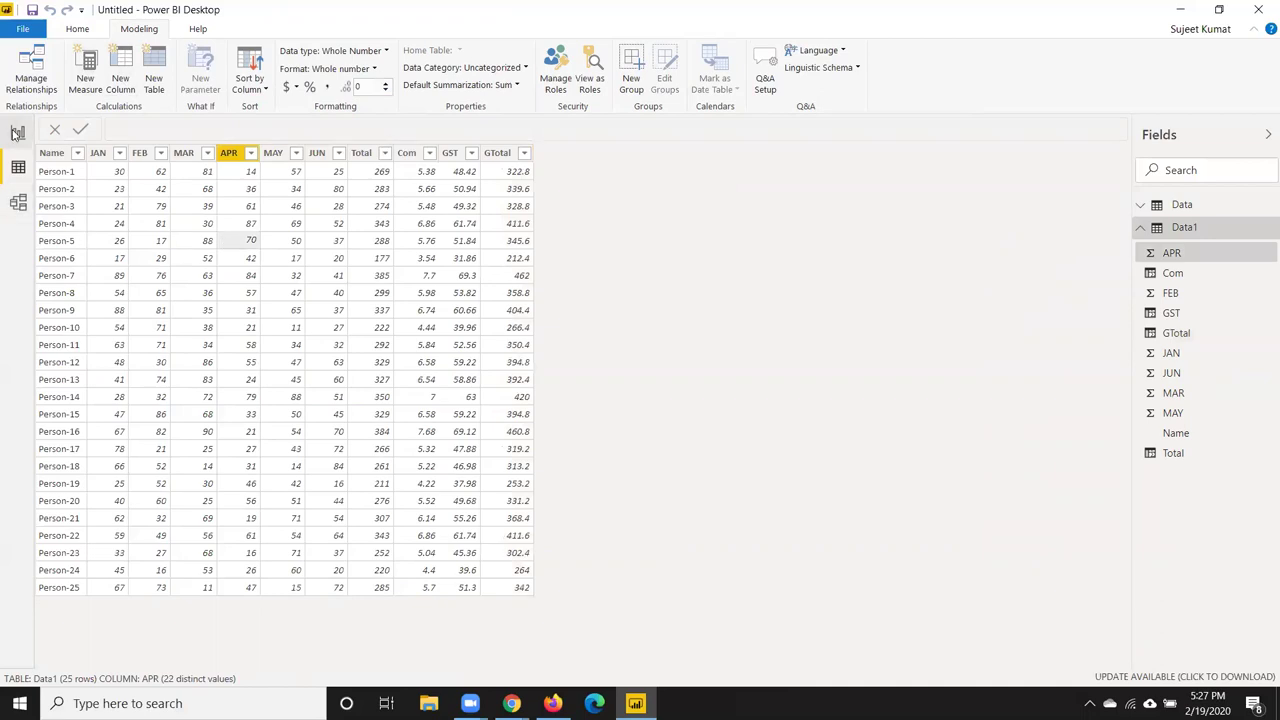
- Show the 131-row Data table, select Sale Date, and add a new calculated column
click(18, 132)
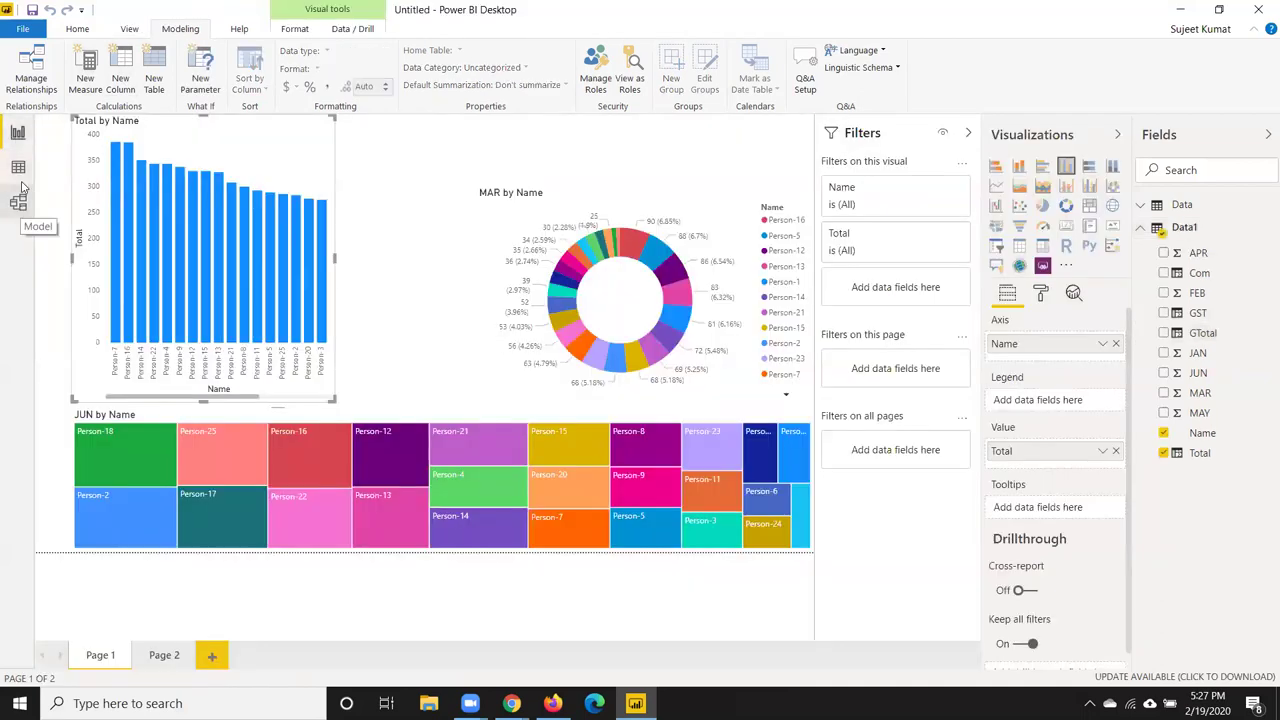
click(18, 167)
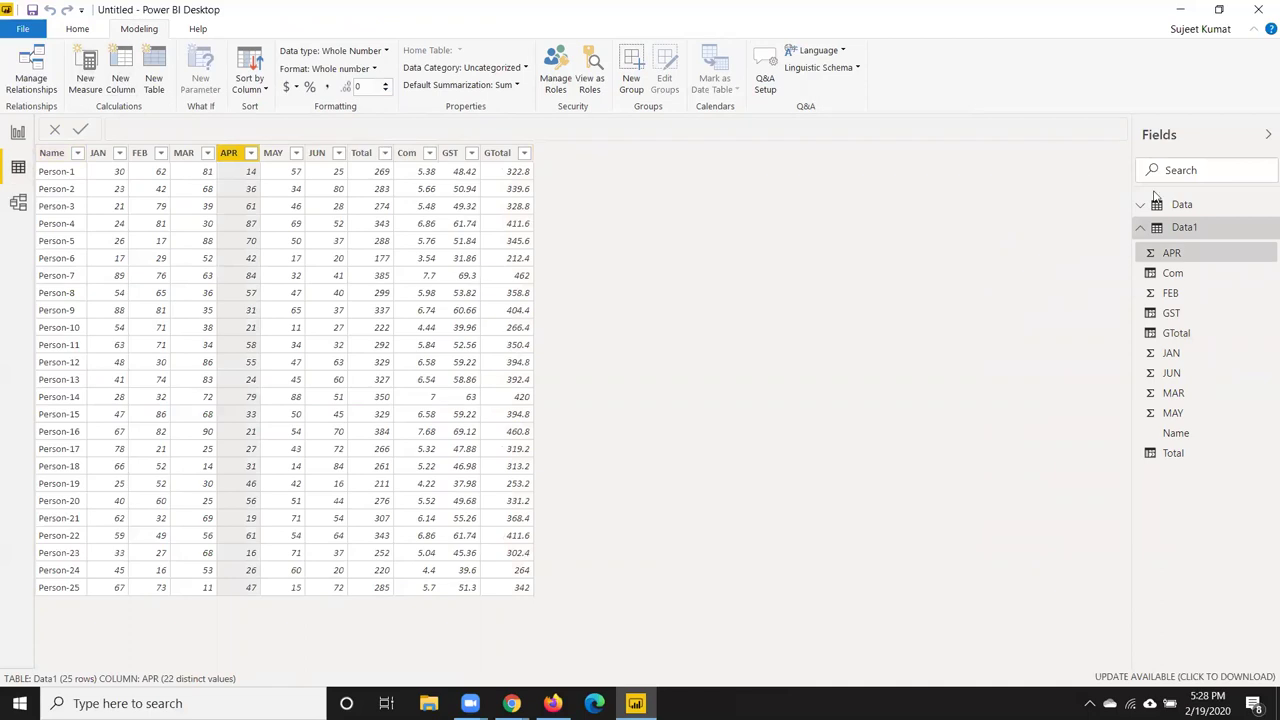
click(1141, 229)
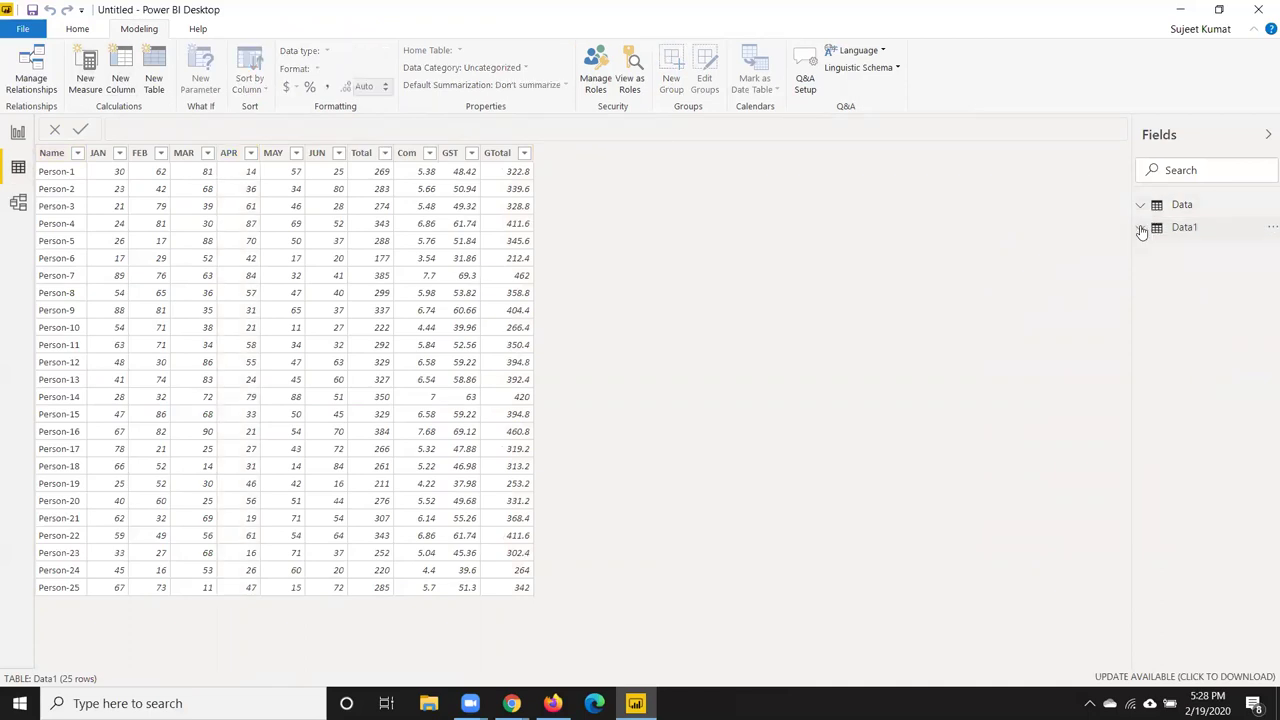
click(1146, 206)
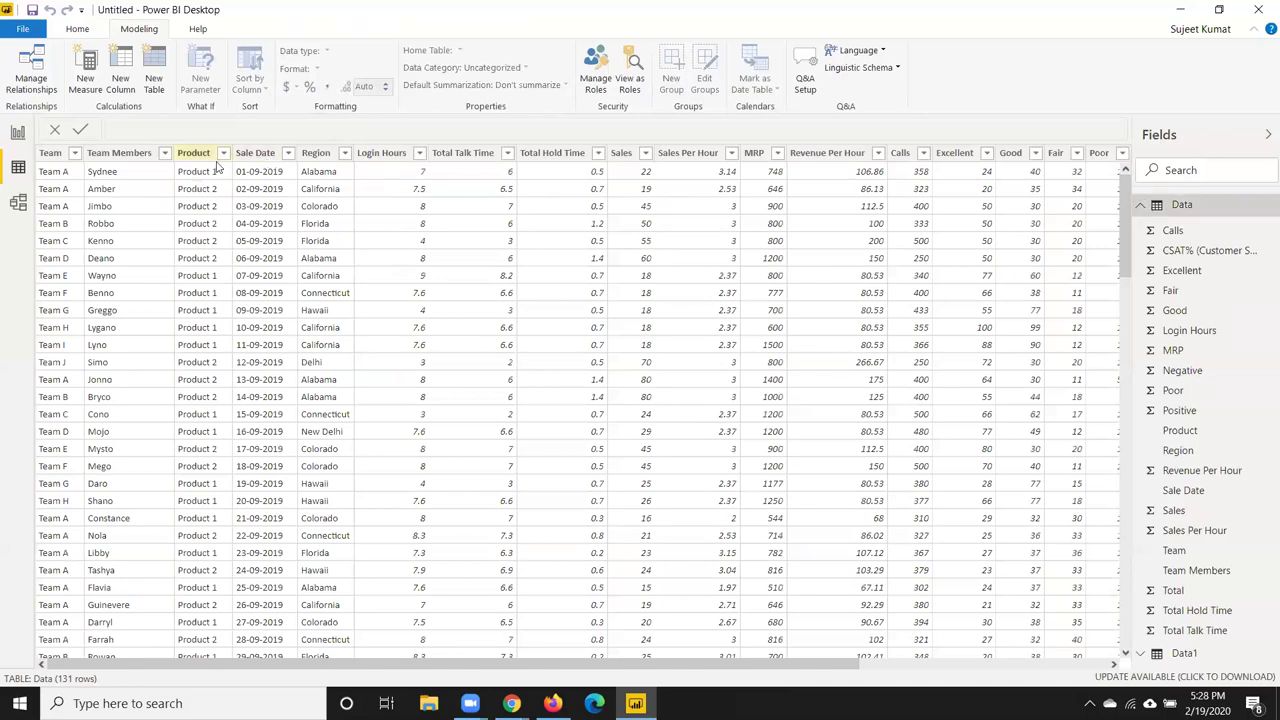
click(247, 180)
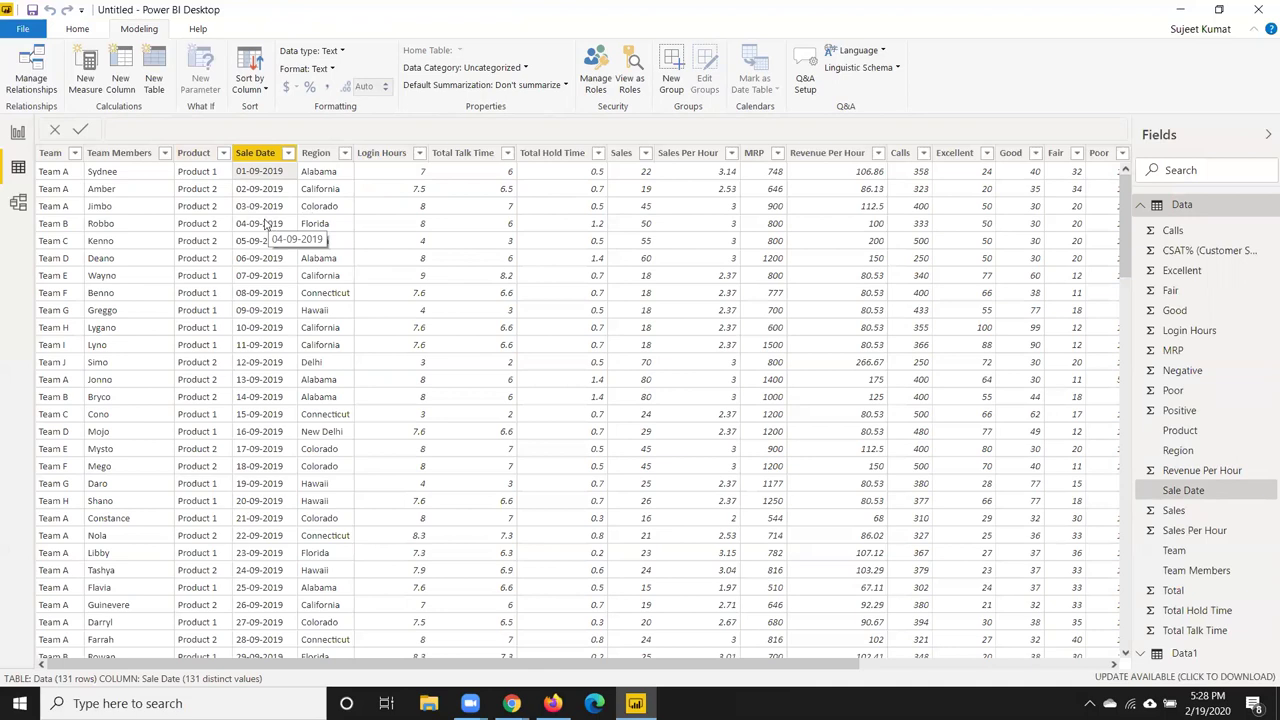
click(120, 78)
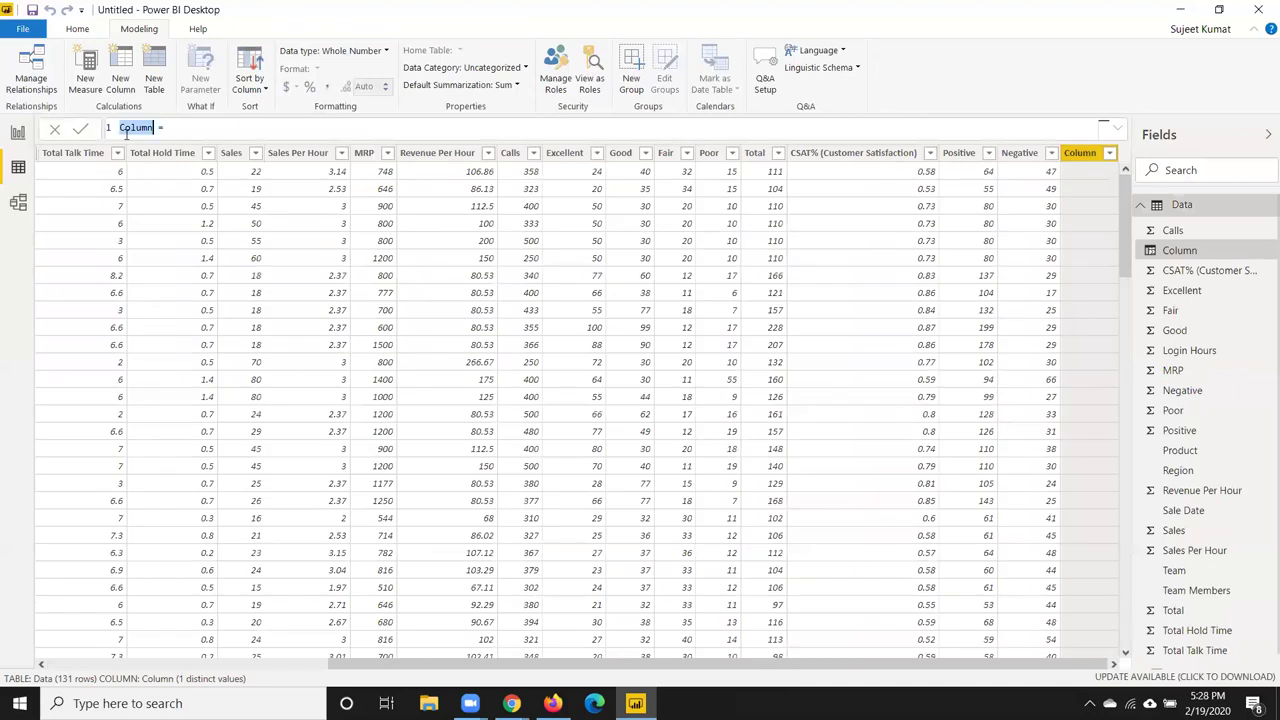
- Name the new column Month and insert the MONTH function into its formula
text(Month)
click(193, 131)
text(mo)
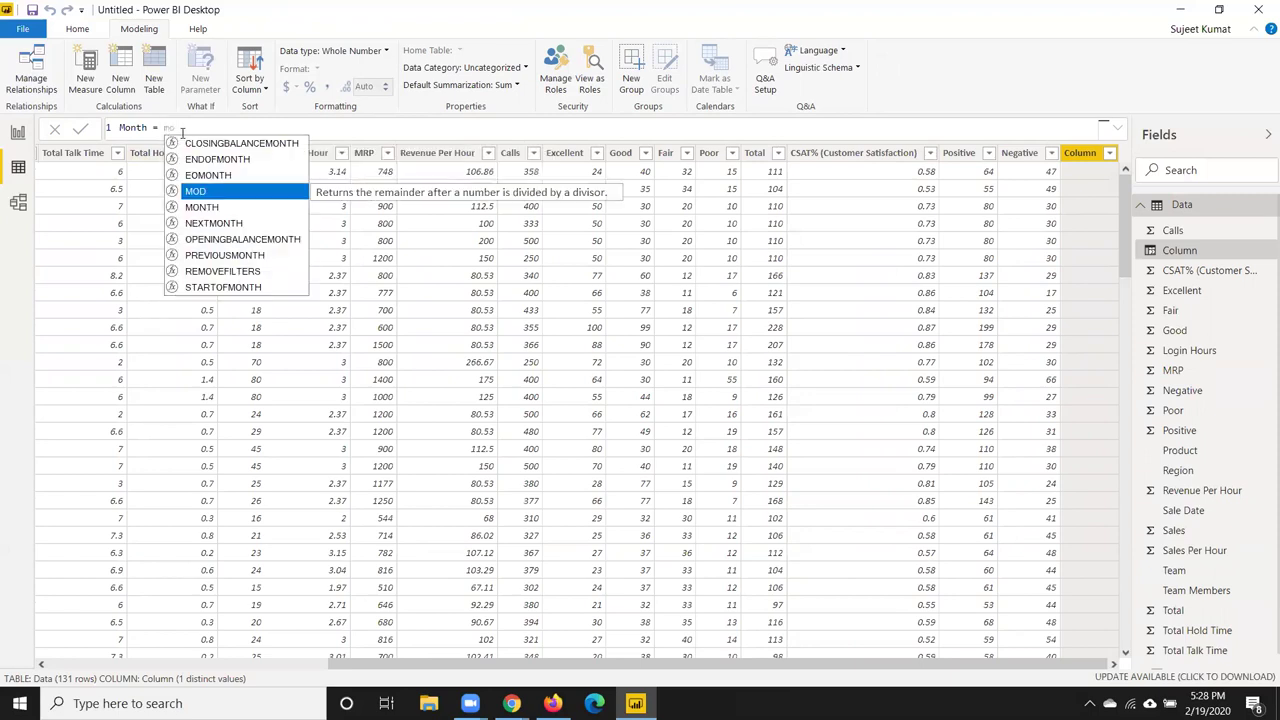
key(Down)
key(Tab)
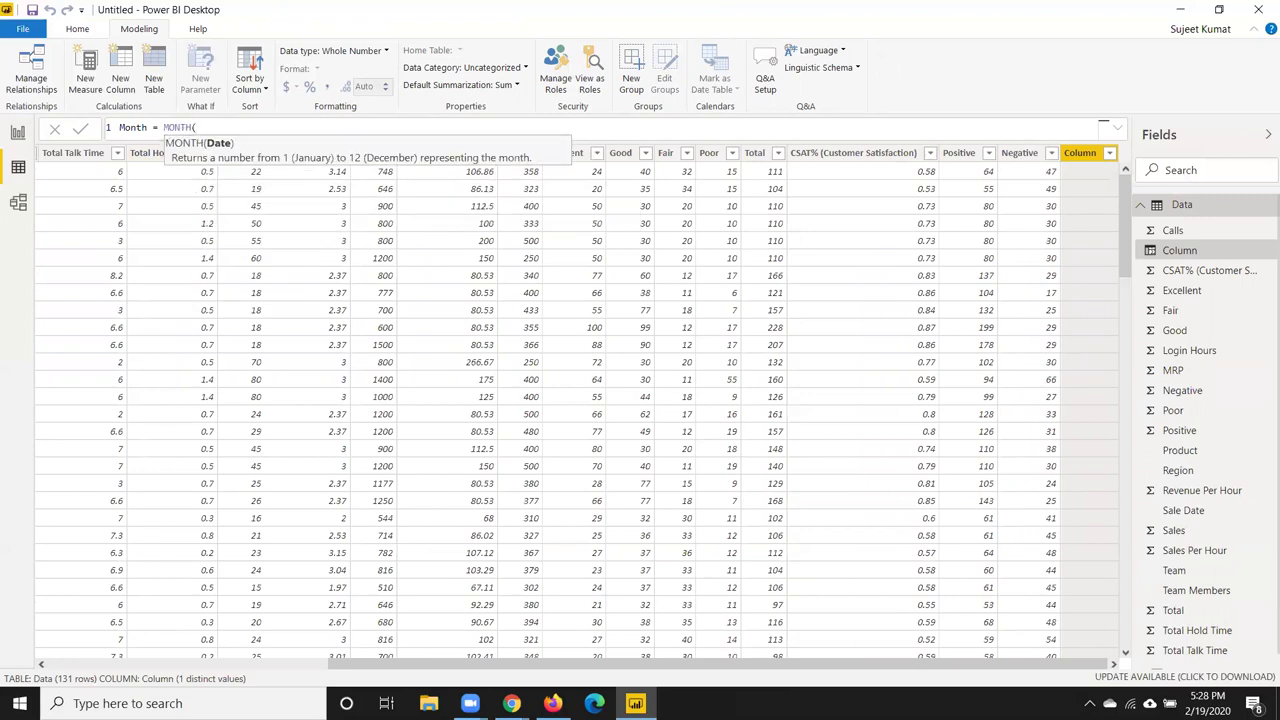
- Pass Data[Sale Date] to MONTH and commit Month = MONTH(Data[Sale Date])
text(d)
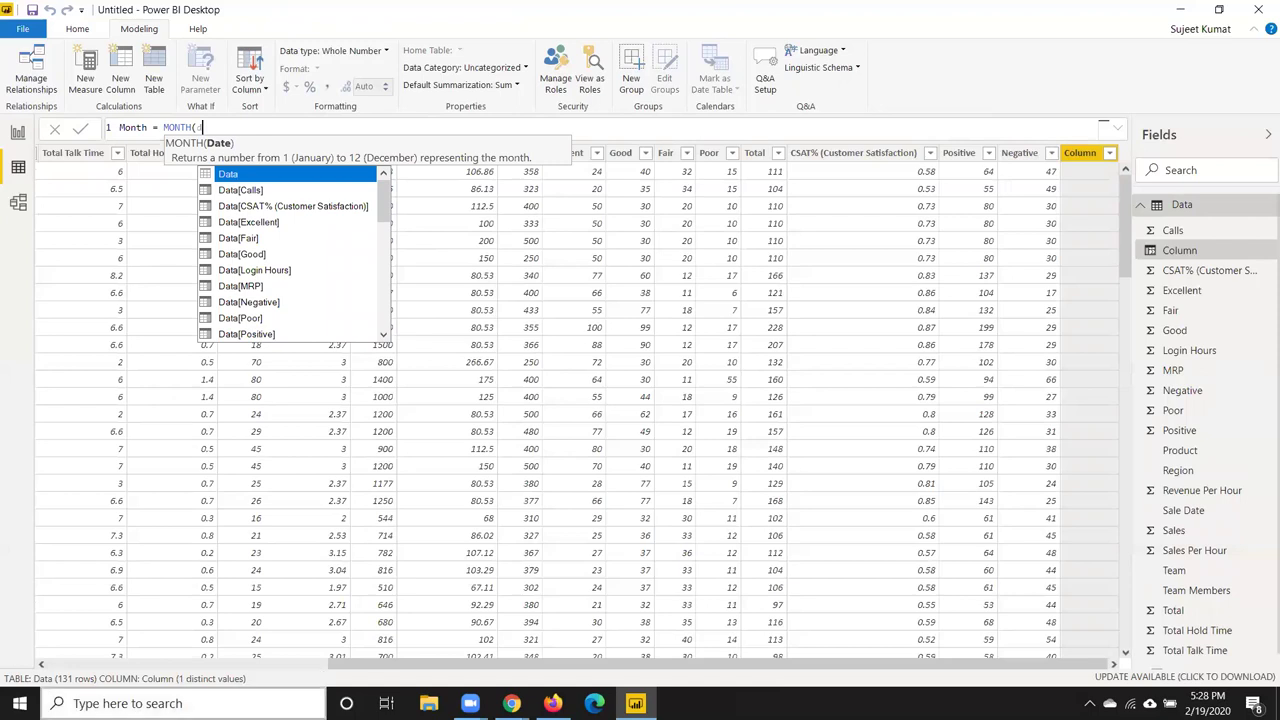
scroll(307, 340, down, 1)
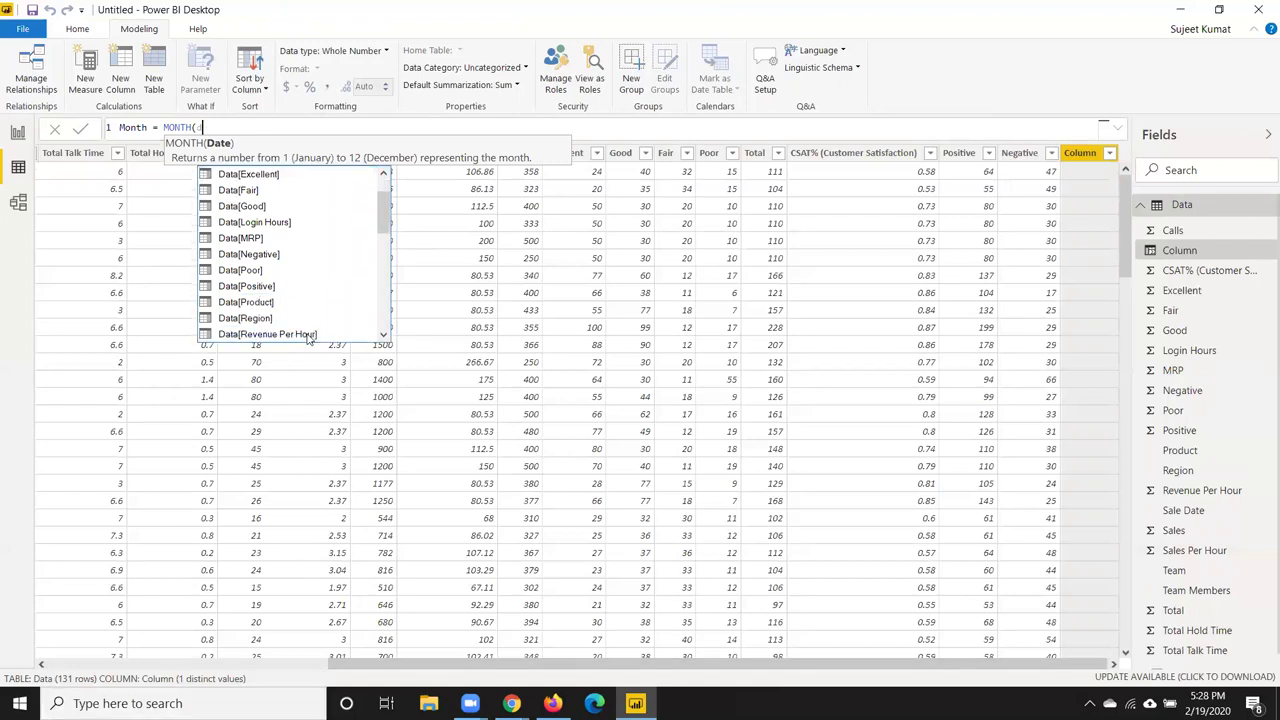
scroll(303, 311, down, 1)
scroll(303, 311, down, 1)
scroll(303, 311, down, 1)
scroll(303, 311, down, 1)
scroll(303, 311, up, 1)
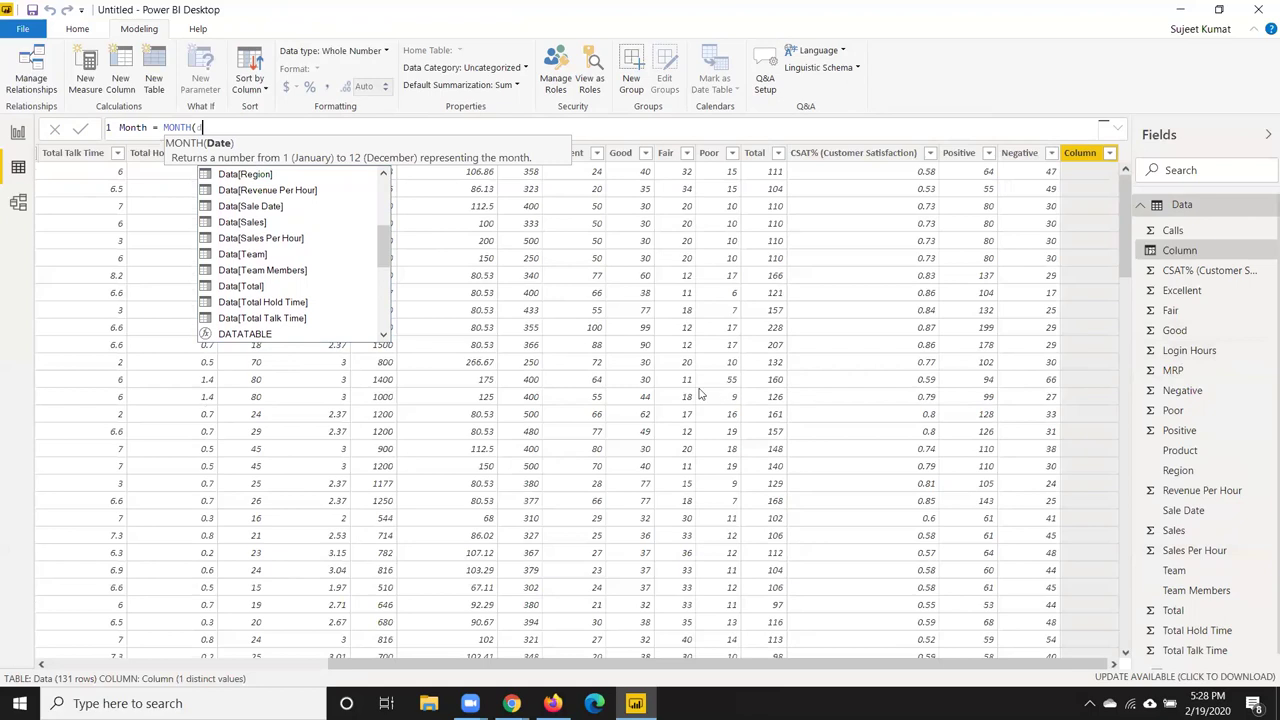
text(sal)
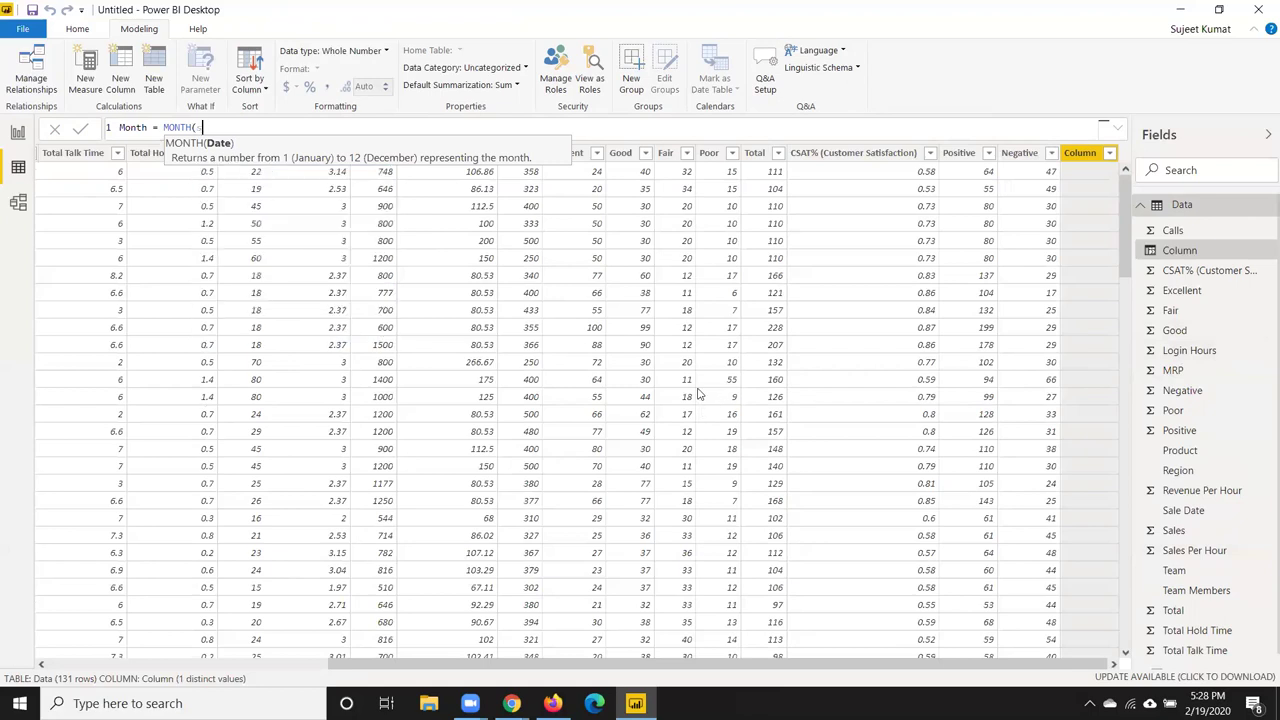
key(Tab)
text())
key(Return)
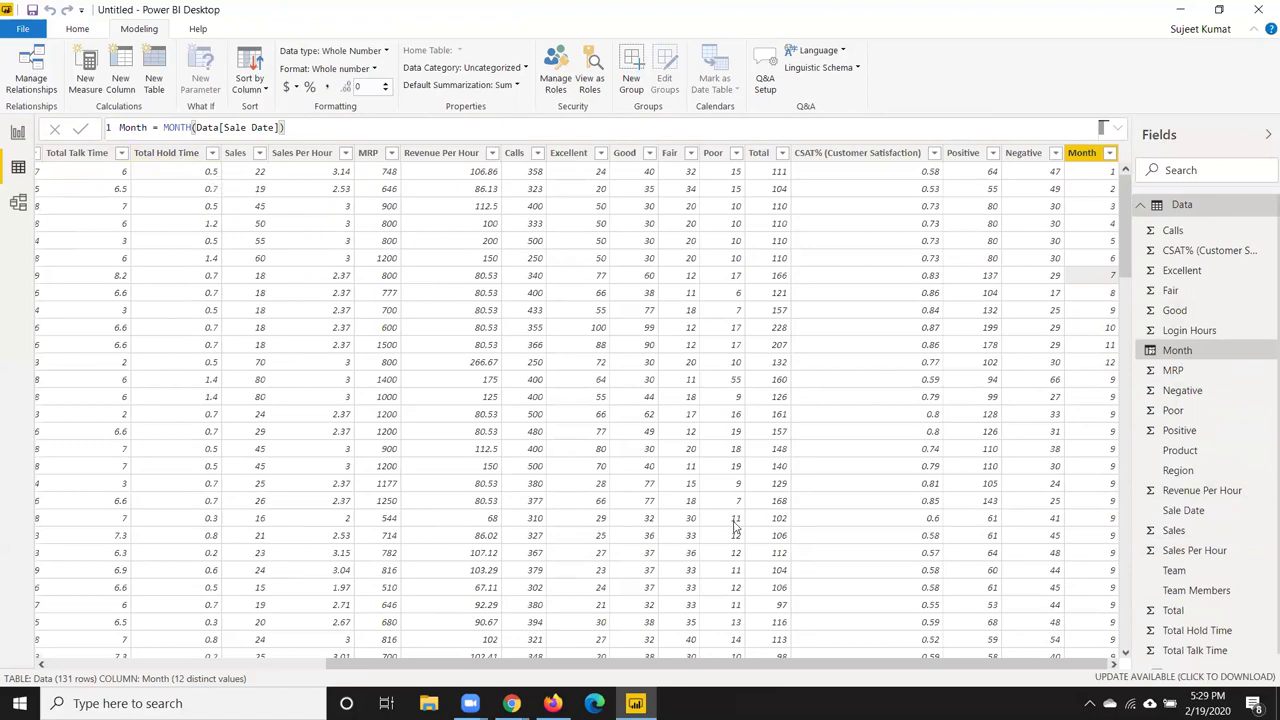
drag(956, 664, 1047, 675)
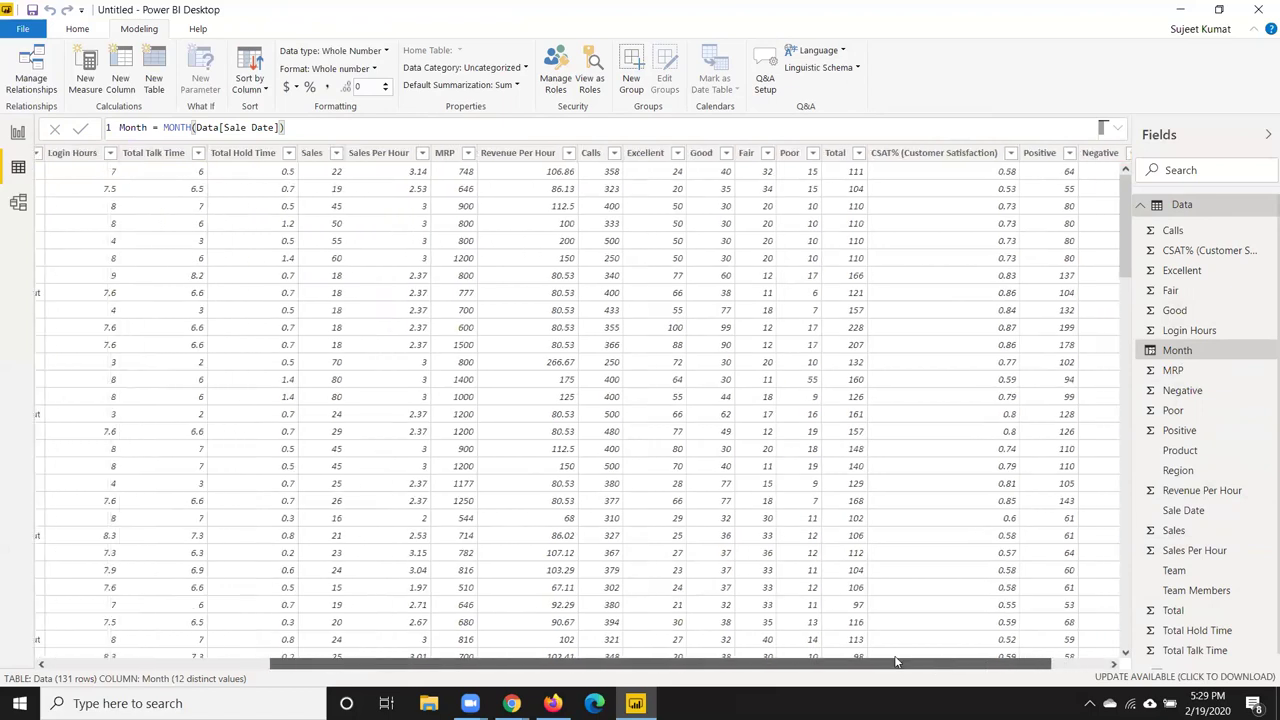
click(165, 128)
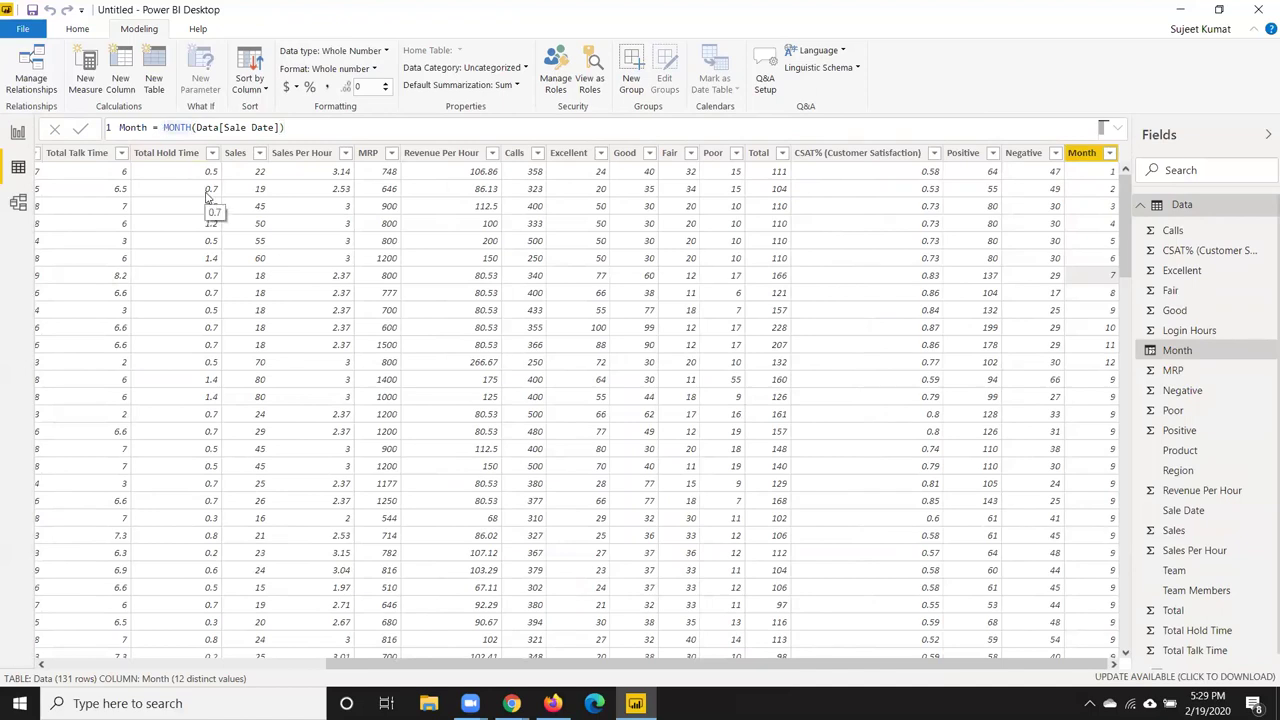
text(ch)
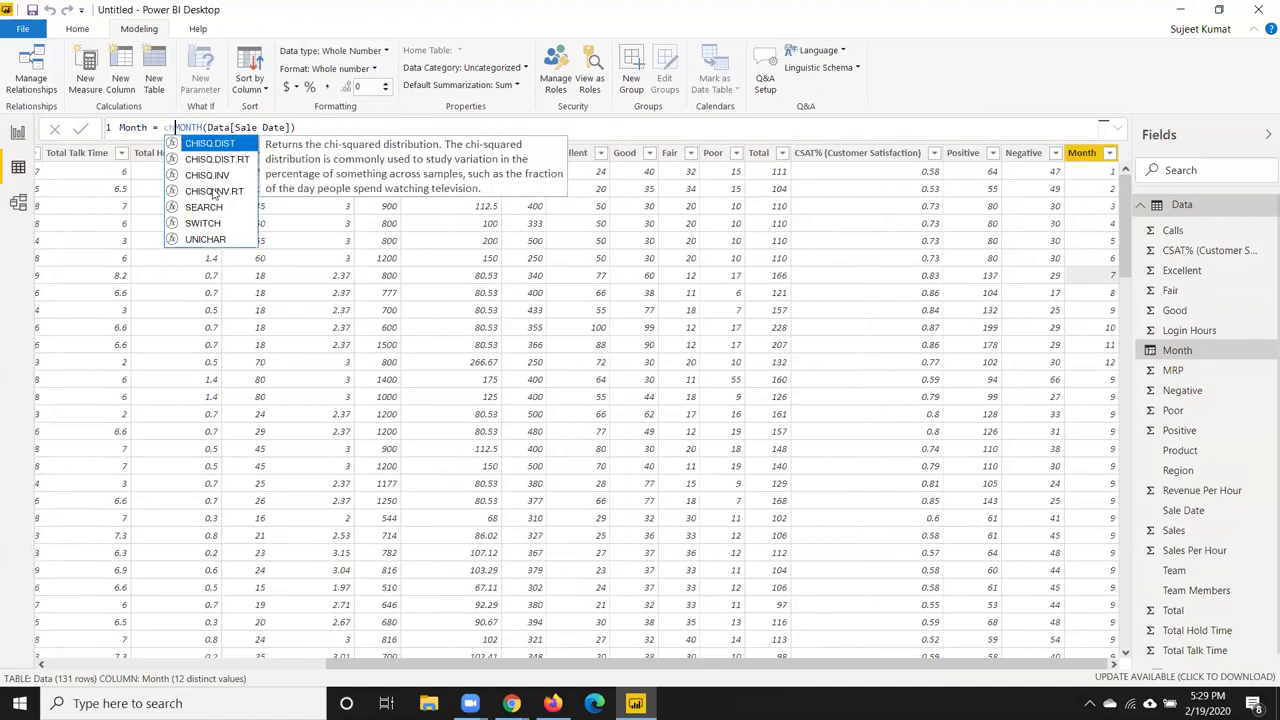
text(oo)
key(BackSpace)
key(BackSpace)
key(BackSpace)
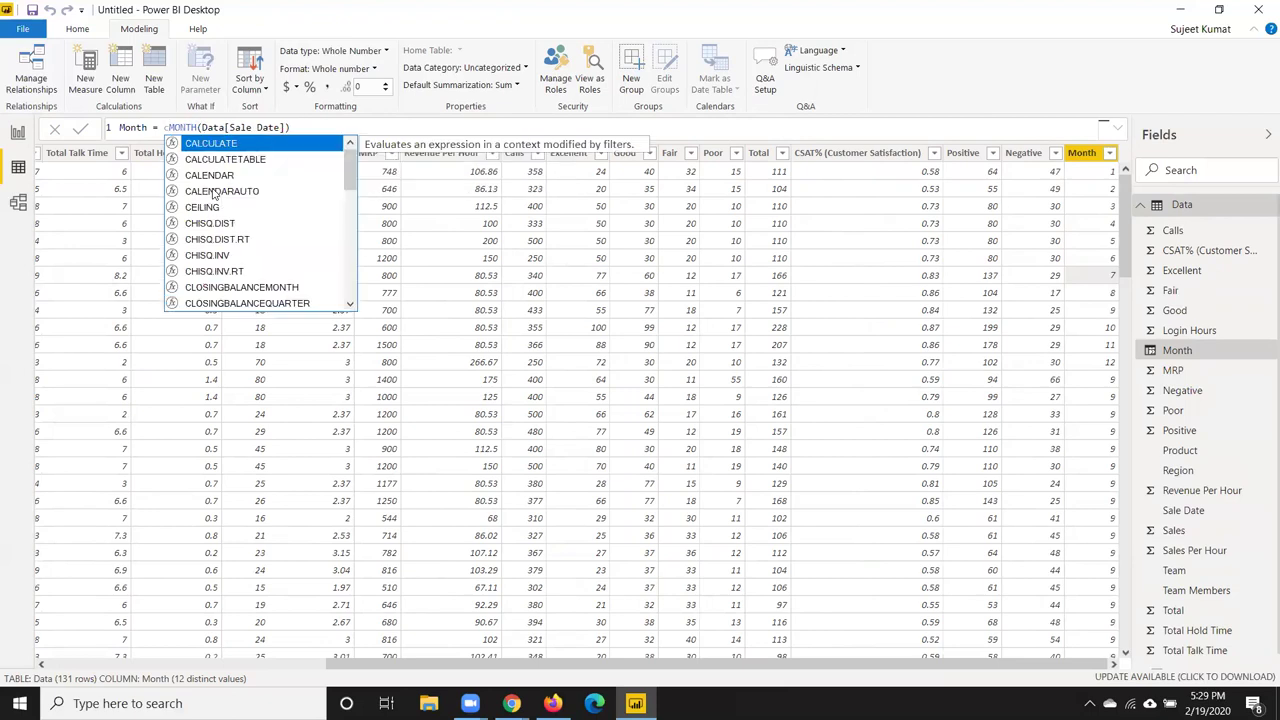
key(BackSpace)
text(sw)
key(Tab)
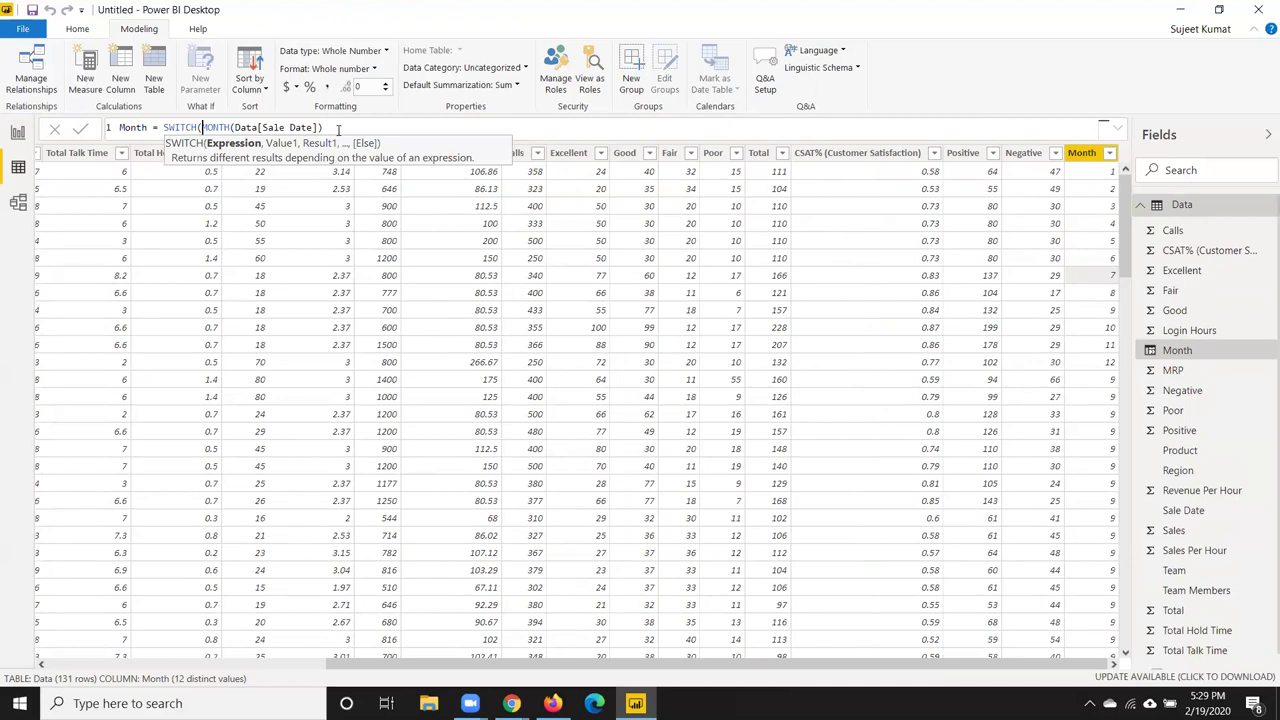
click(340, 127)
text(,)
text(1)
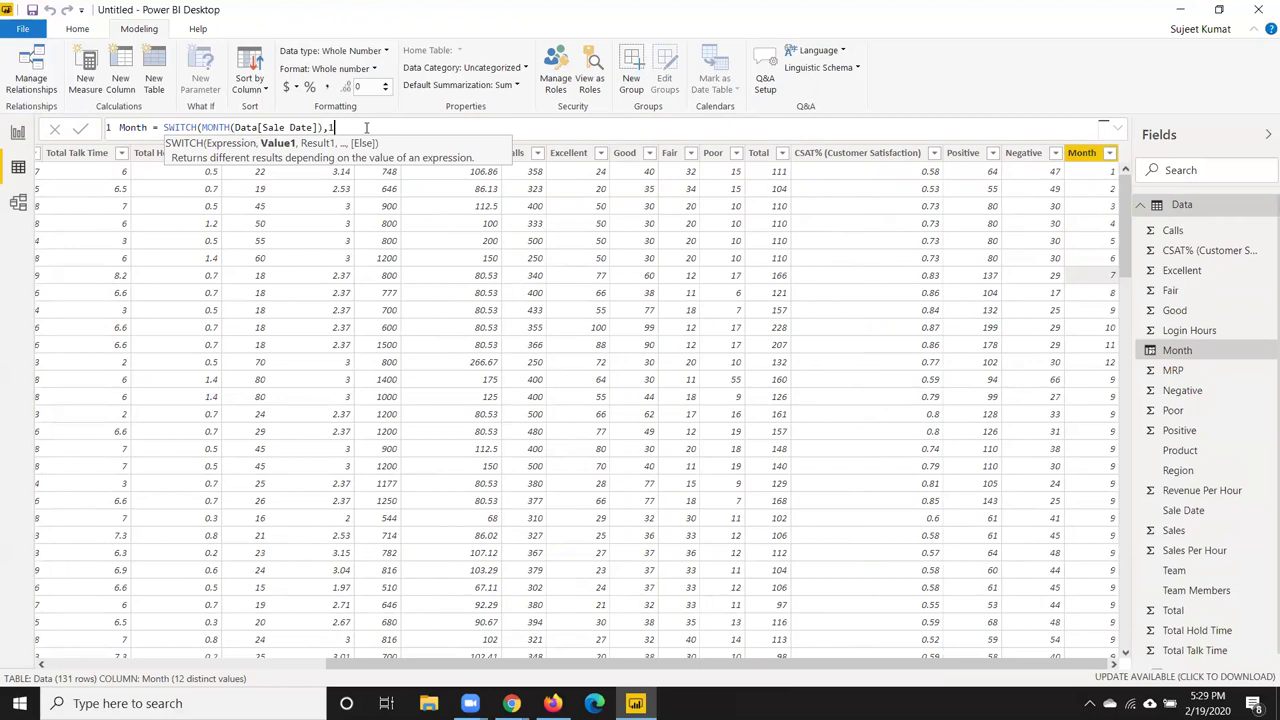
text(,)
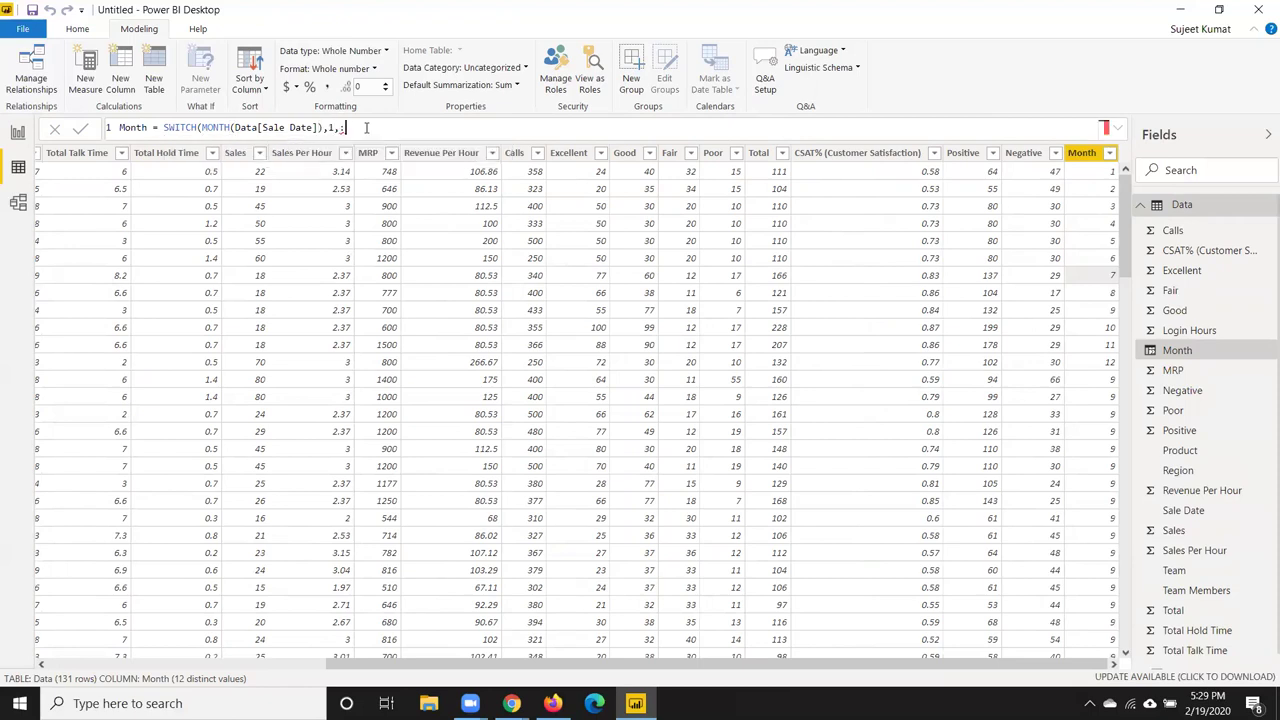
text(")
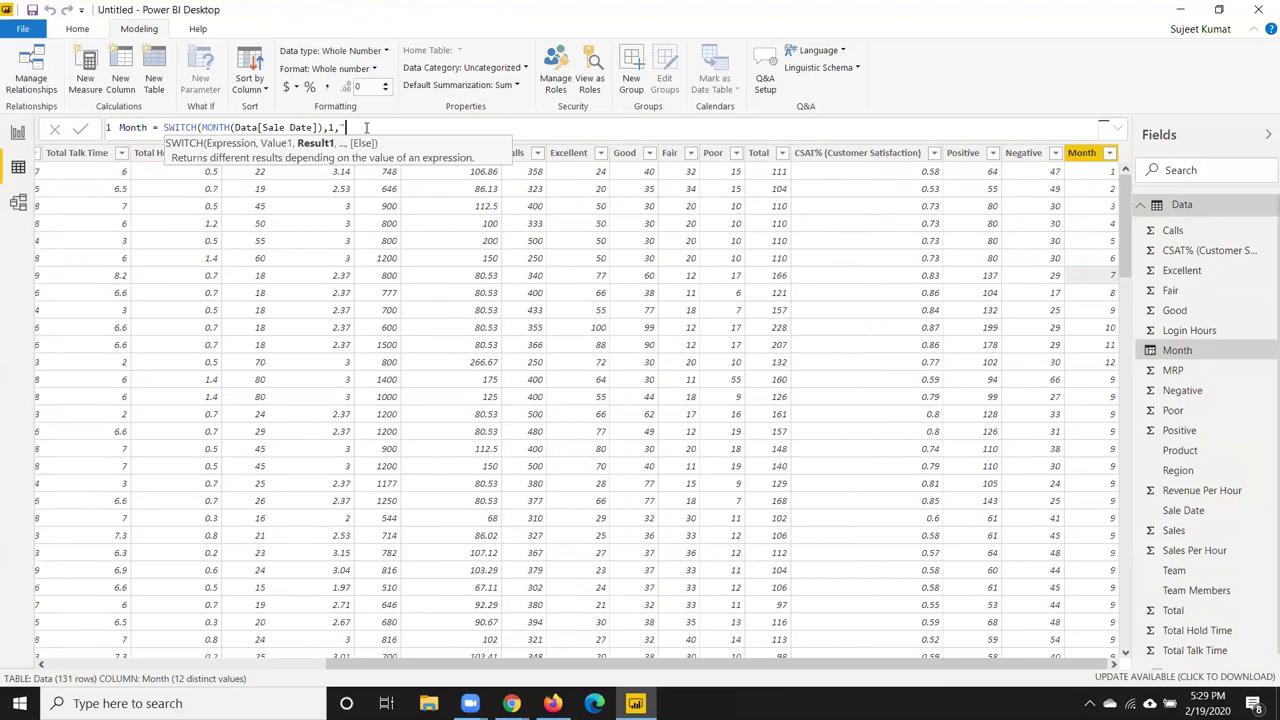
key(ctrl+z)
key(ctrl+z)
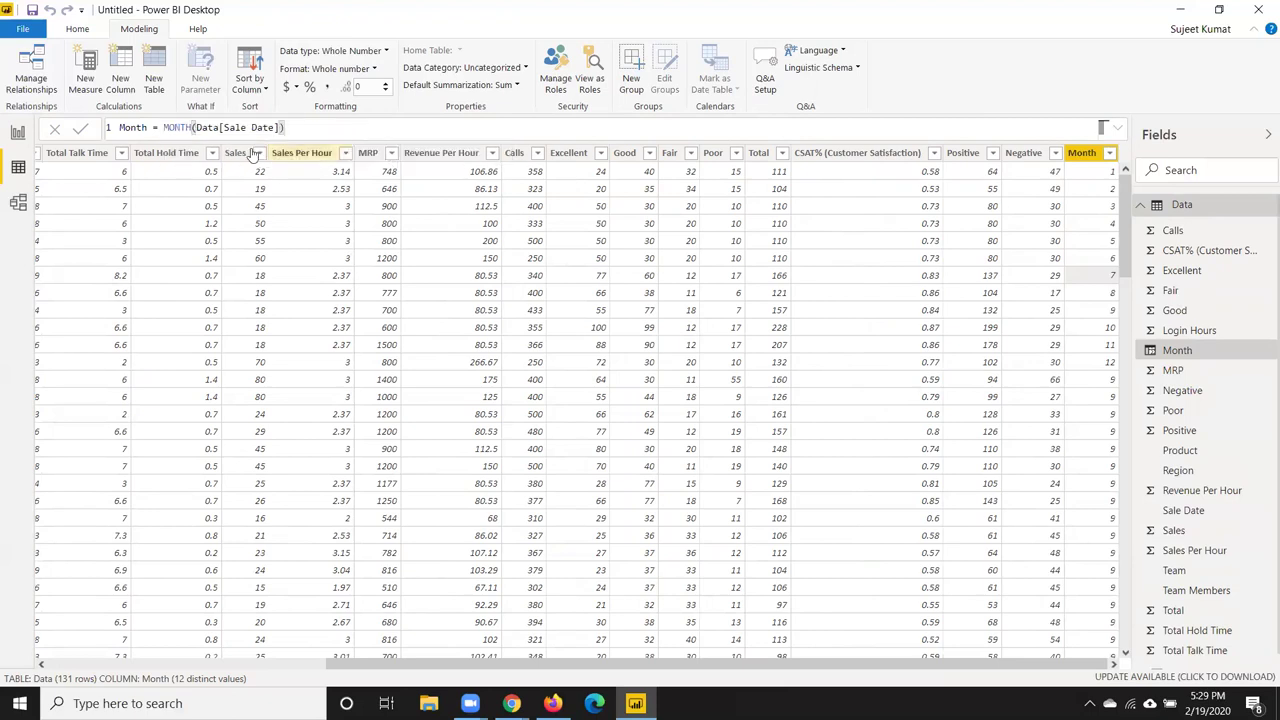
drag(162, 127, 299, 138)
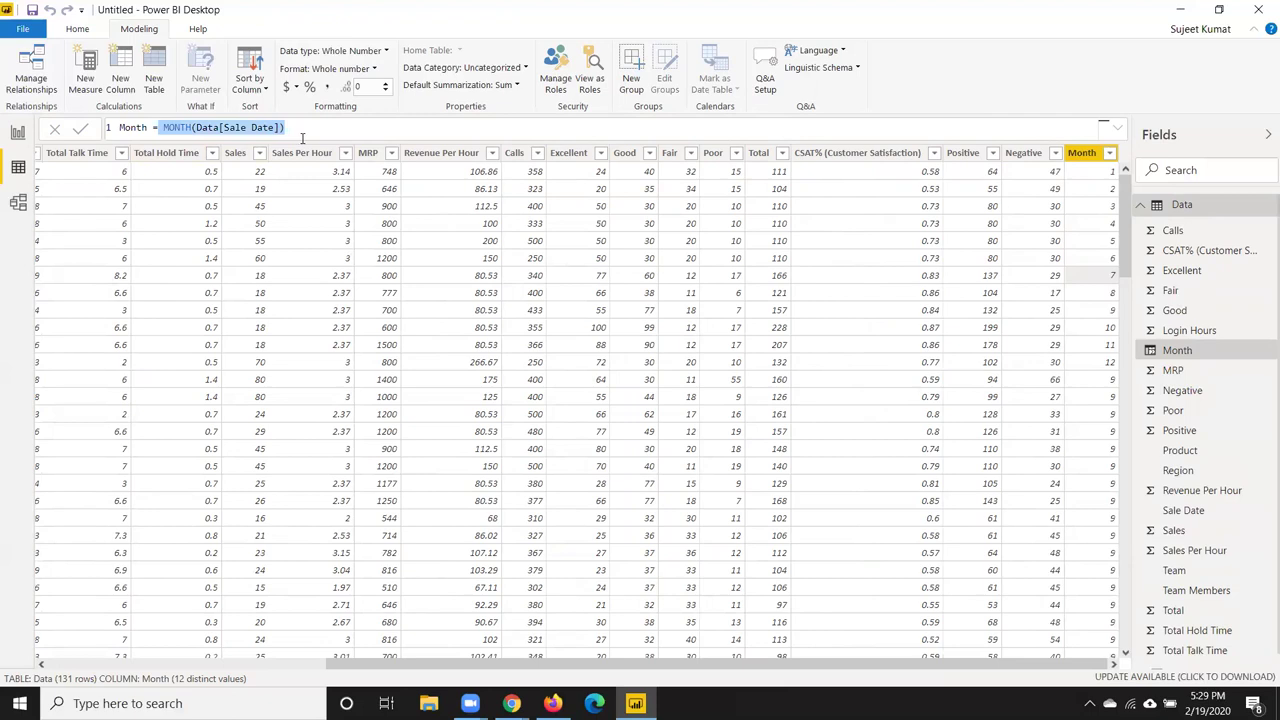
- Replace the Month formula with FORMAT(Data[Sale Date],"MMM")
key(BackSpace)
text(FORMAT)
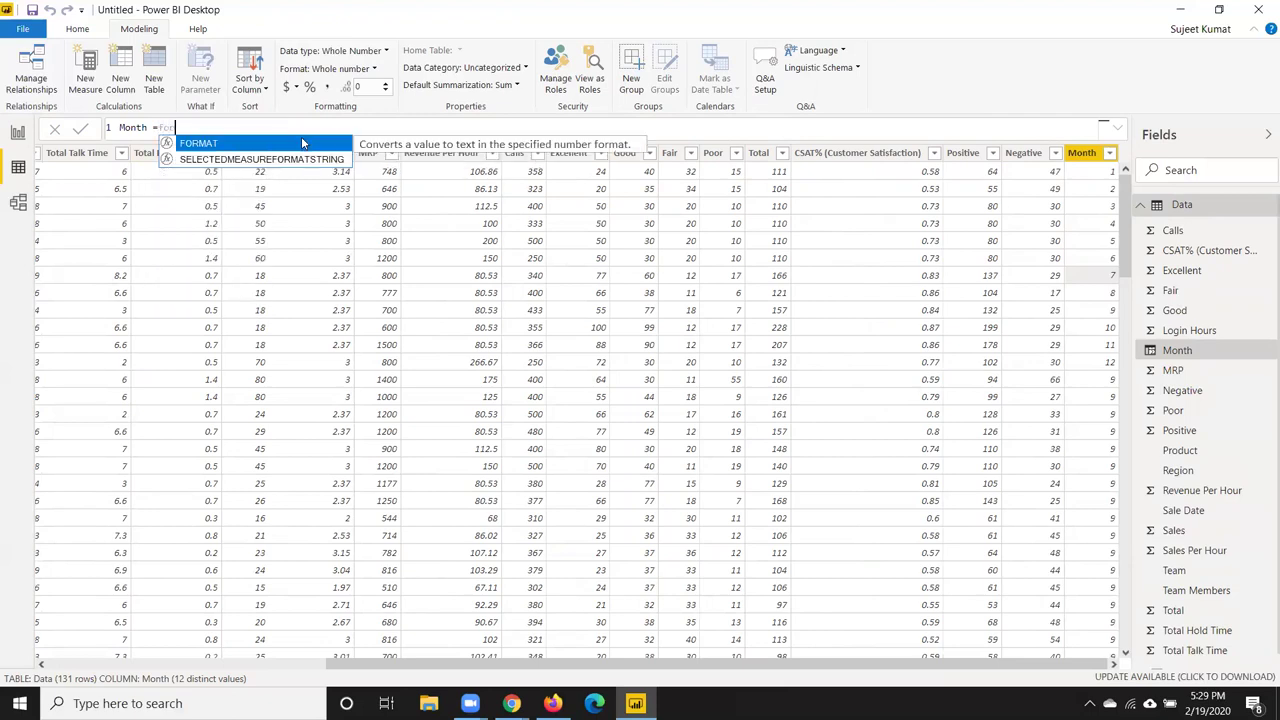
text((sa)
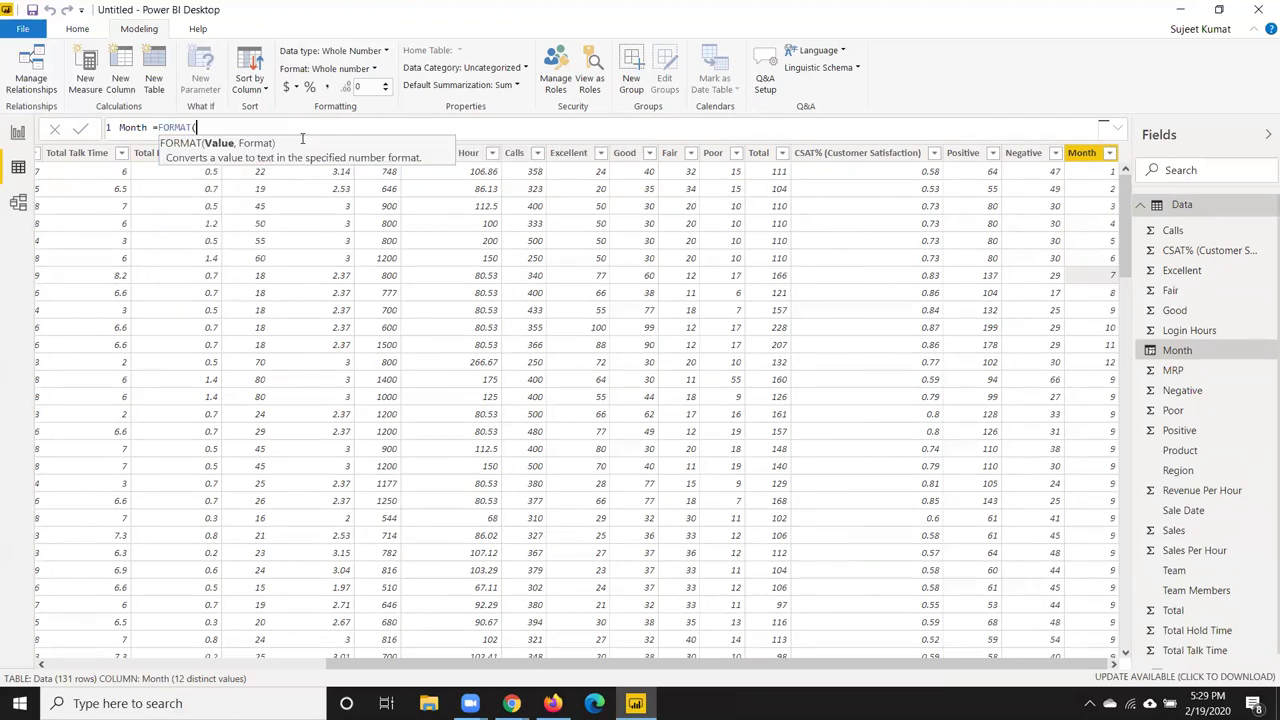
key(Up)
key(Up)
key(Up)
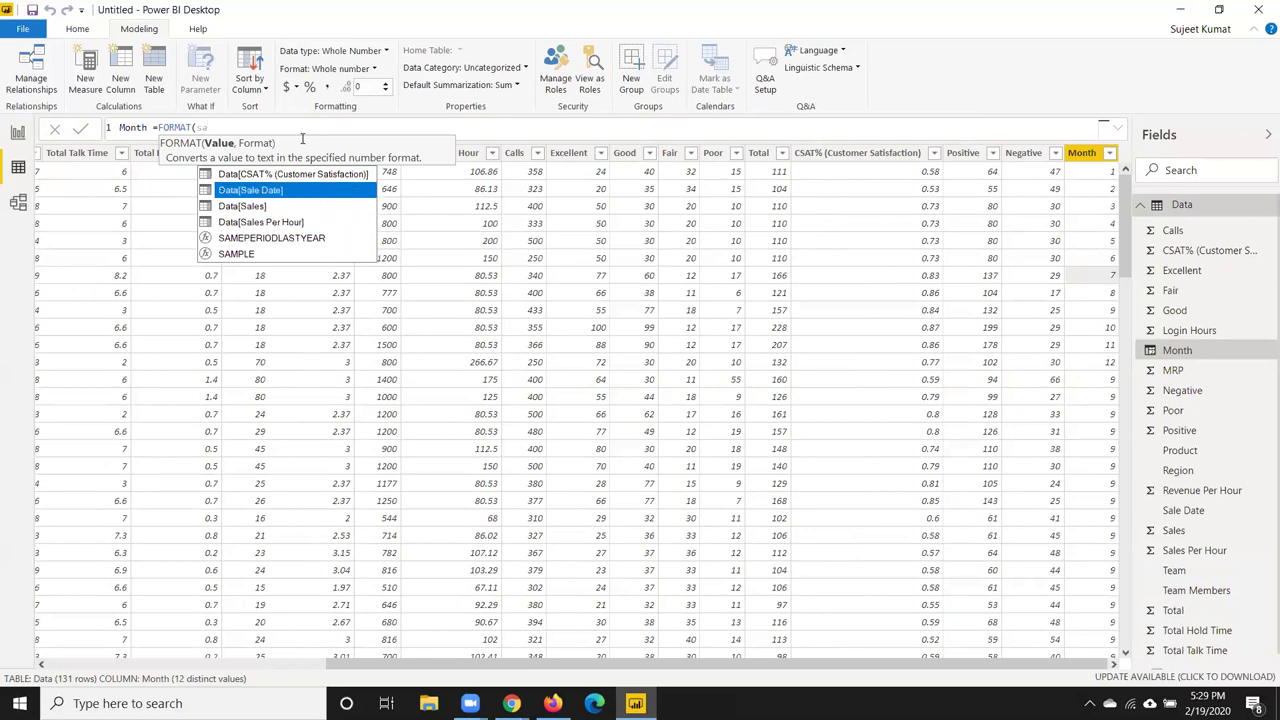
key(Tab)
text(,"MMM"))
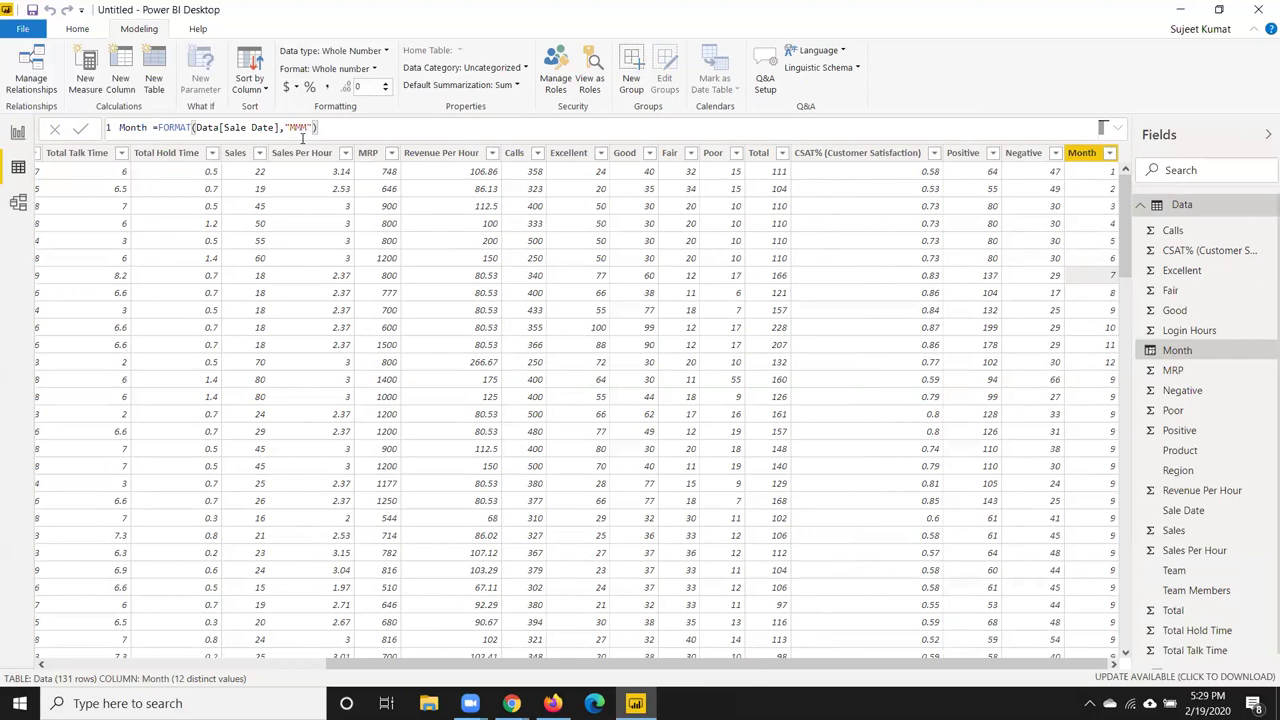
key(Return)
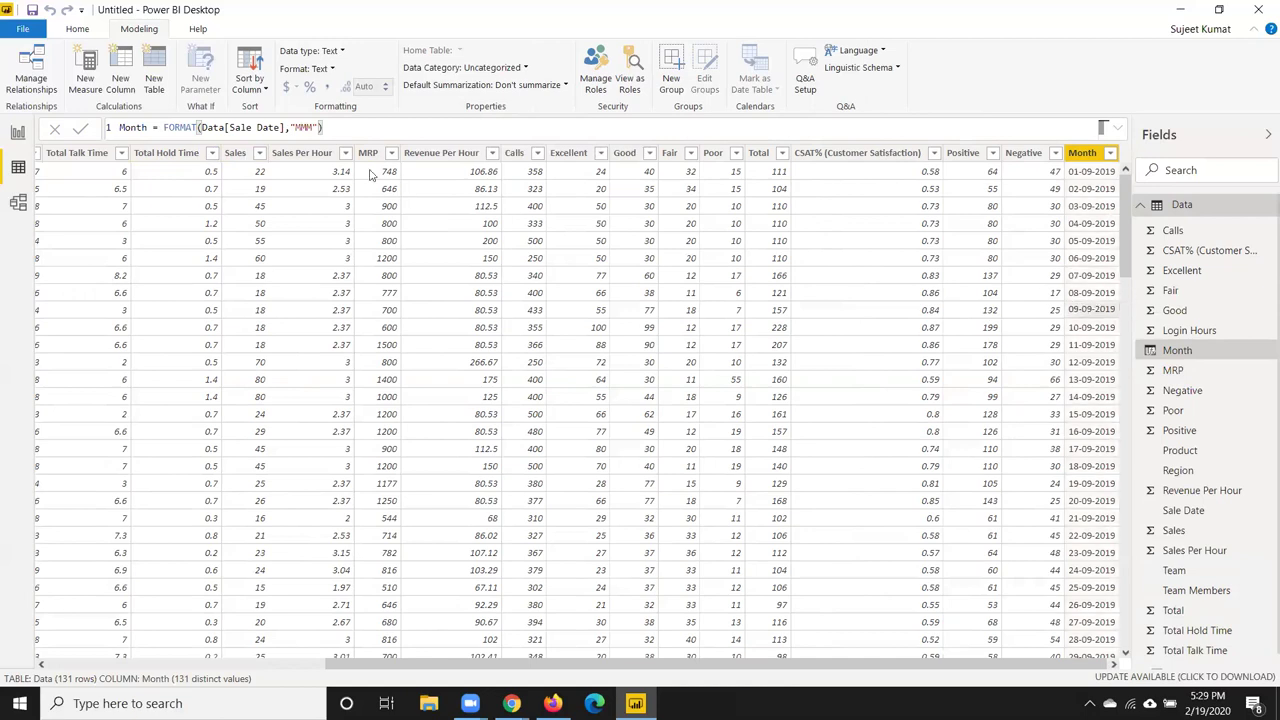
- Change the FORMAT code to lowercase mmm and apply it
click(185, 127)
click(199, 127)
text(()
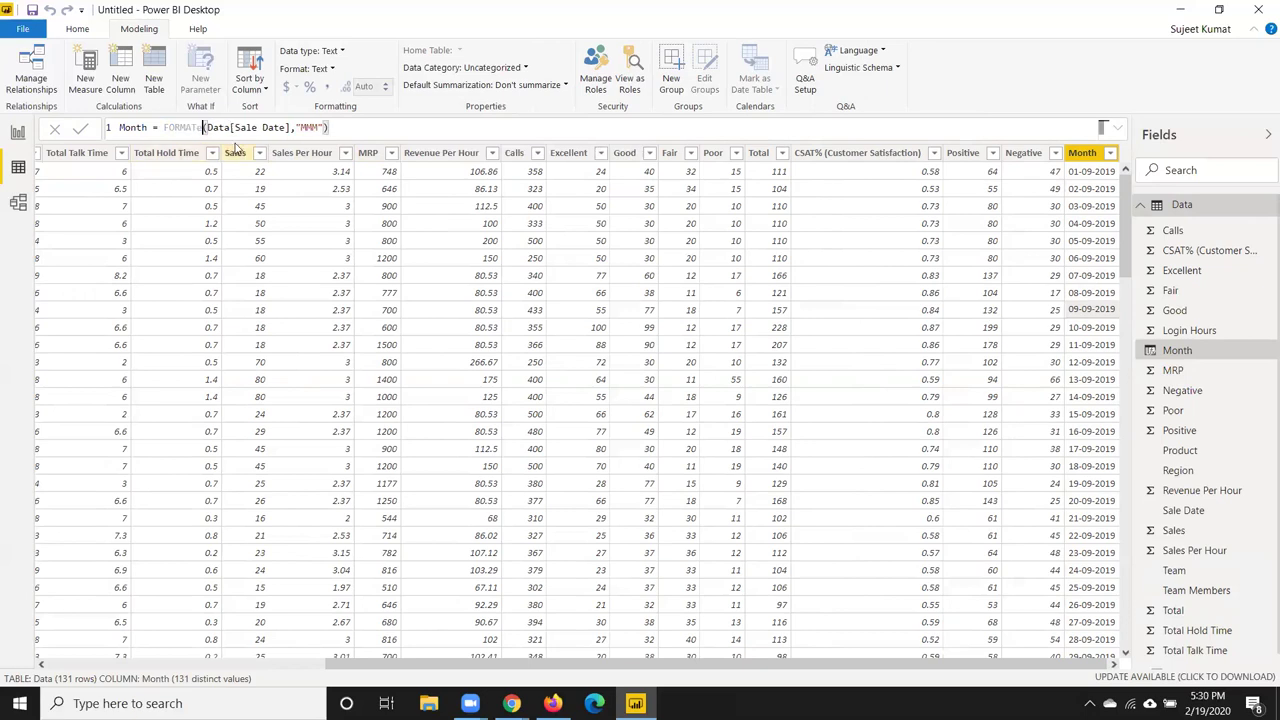
key(BackSpace)
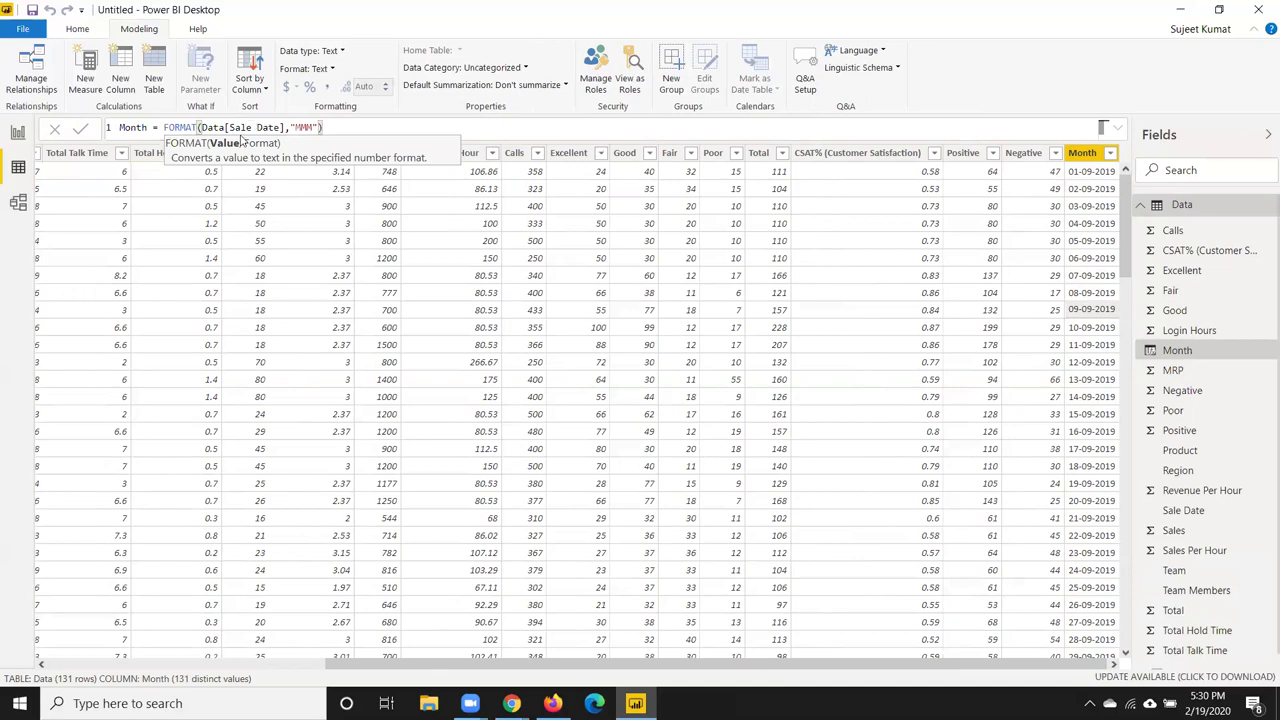
click(306, 128)
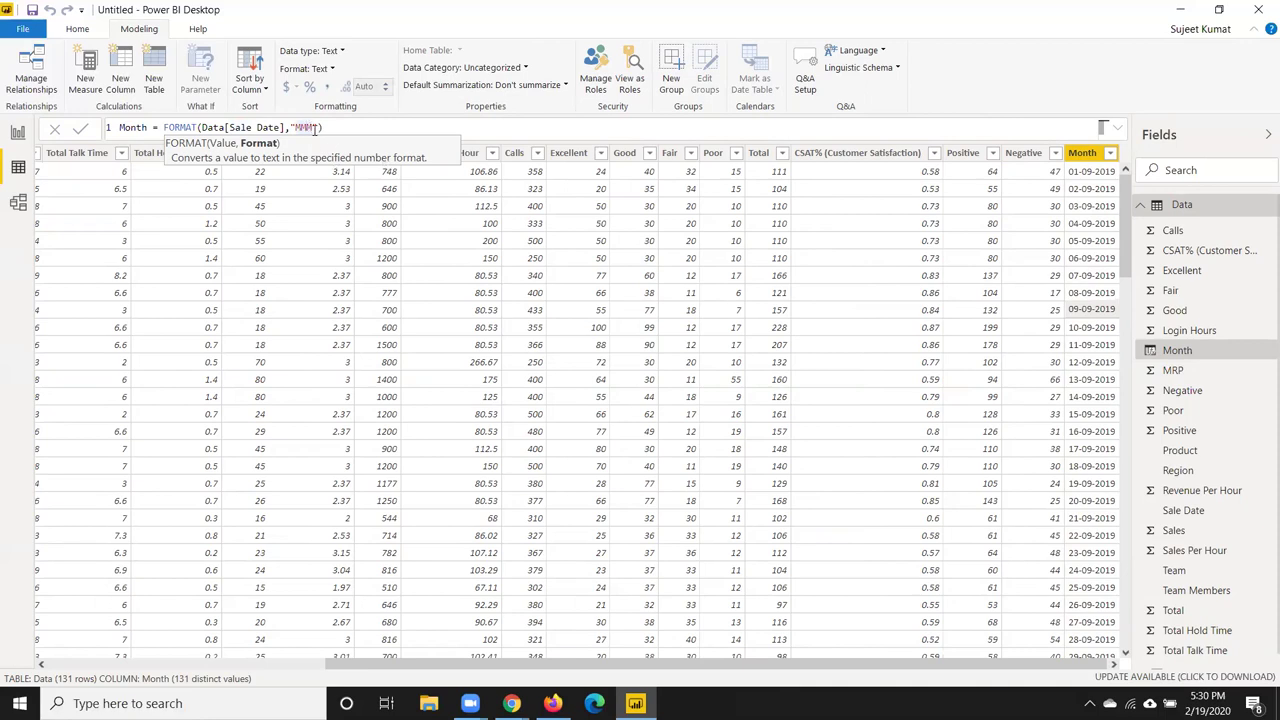
key(BackSpace)
key(BackSpace)
key(BackSpace)
text(mmm)
key(Return)
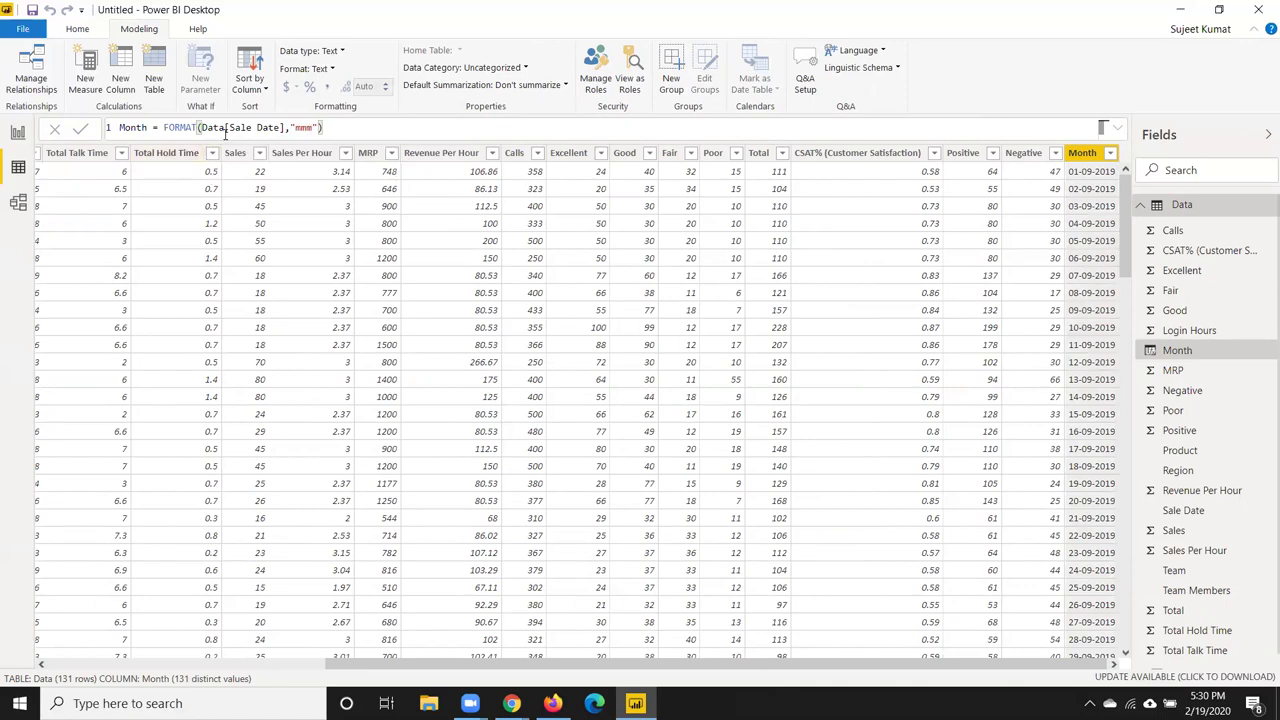
- Try the "ddd", y and m format codes in the FORMAT string
click(283, 129)
click(291, 127)
key(Delete)
key(Delete)
key(Delete)
key(Delete)
key(Delete)
text(")
text(ddd)
text(")
click(297, 129)
key(Delete)
key(Delete)
key(Delete)
text(y)
key(End)
double_click(296, 127)
text(m)
- Set the format string to "MMMM" and commit the Month formula
click(442, 135)
click(298, 127)
text(m)
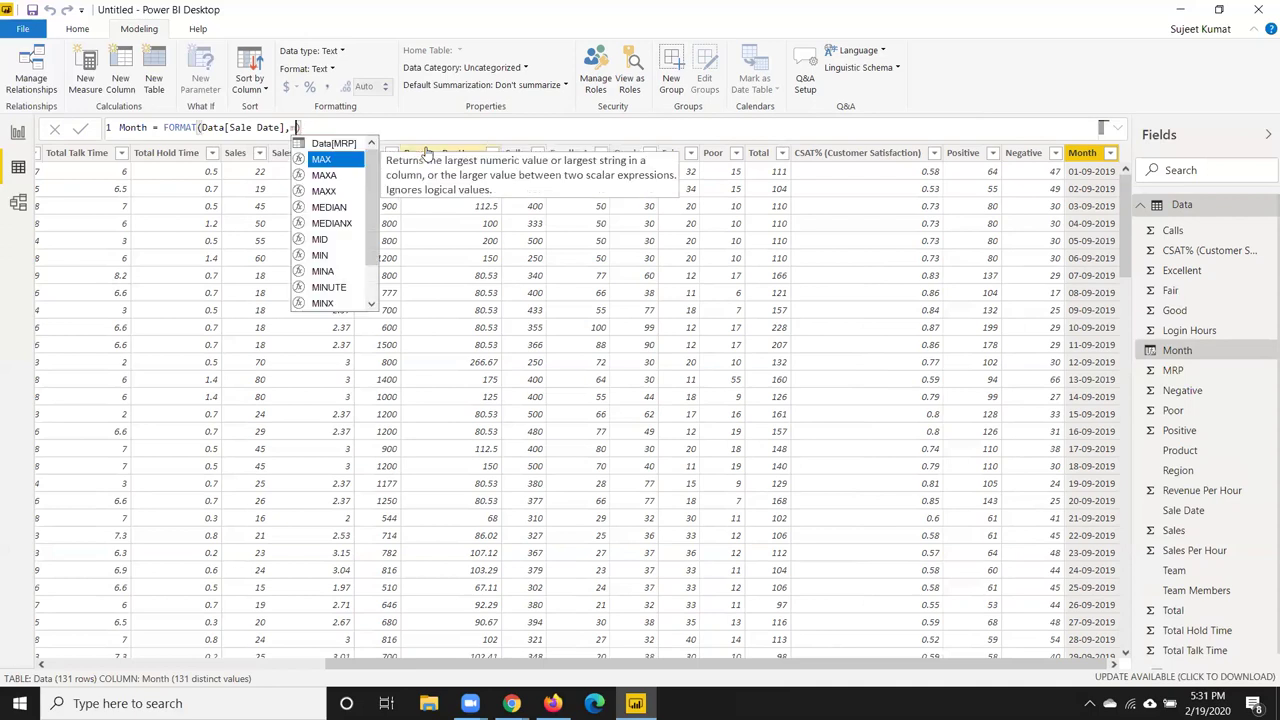
key(BackSpace)
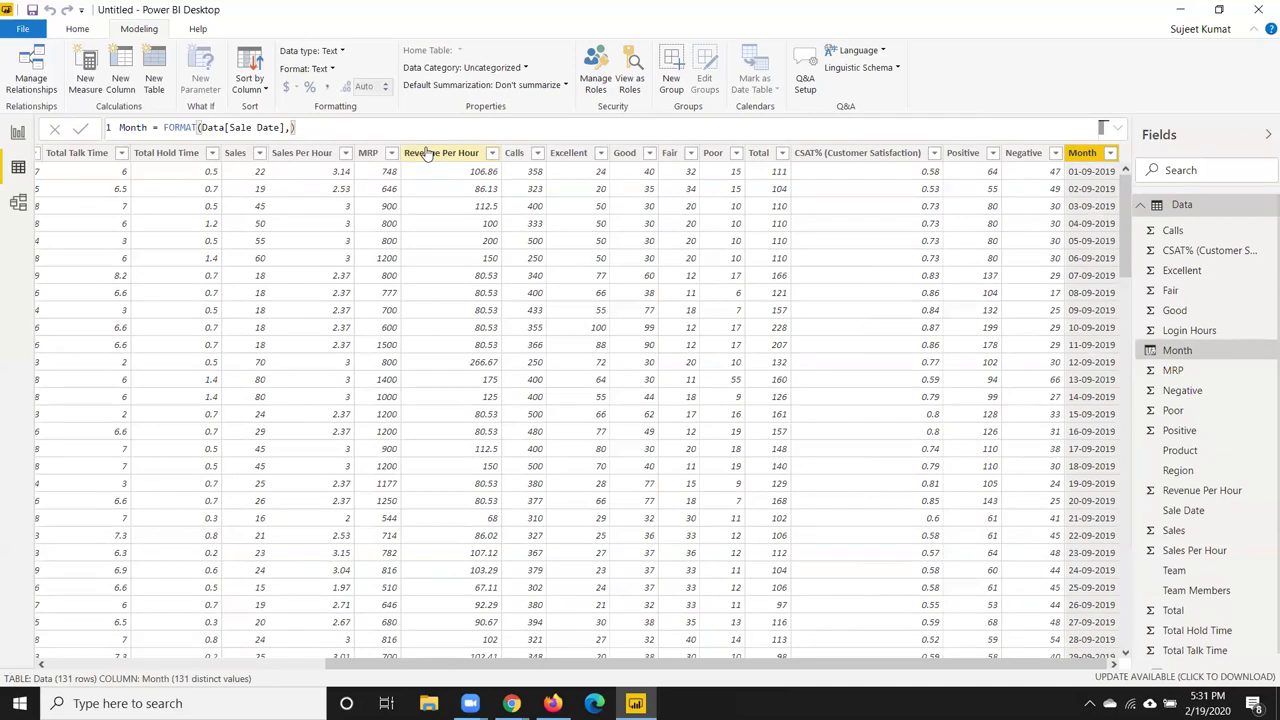
text("MMM)
text(-)
key(BackSpace)
key(BackSpace)
text(M)
text(")
key(BackSpace)
key(BackSpace)
text(MM")
click(301, 152)
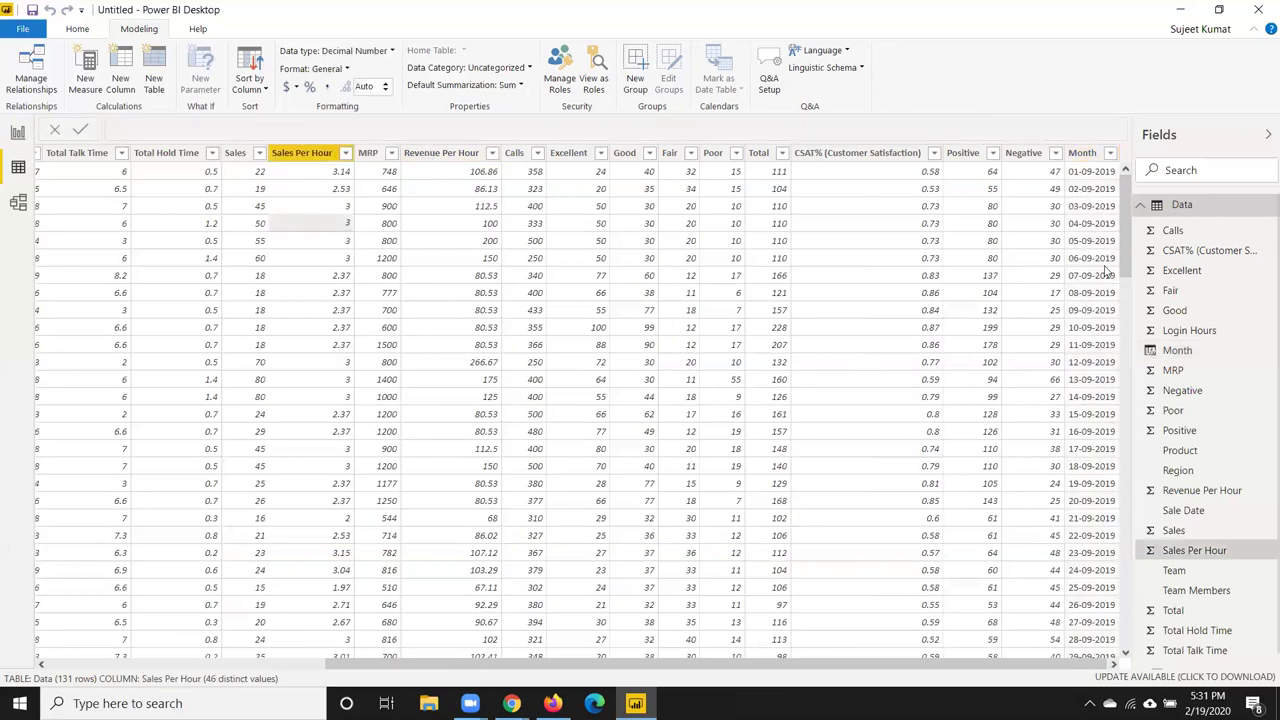
- Check the Month column's values, then inspect Sale Date's sort and filter options
click(1084, 212)
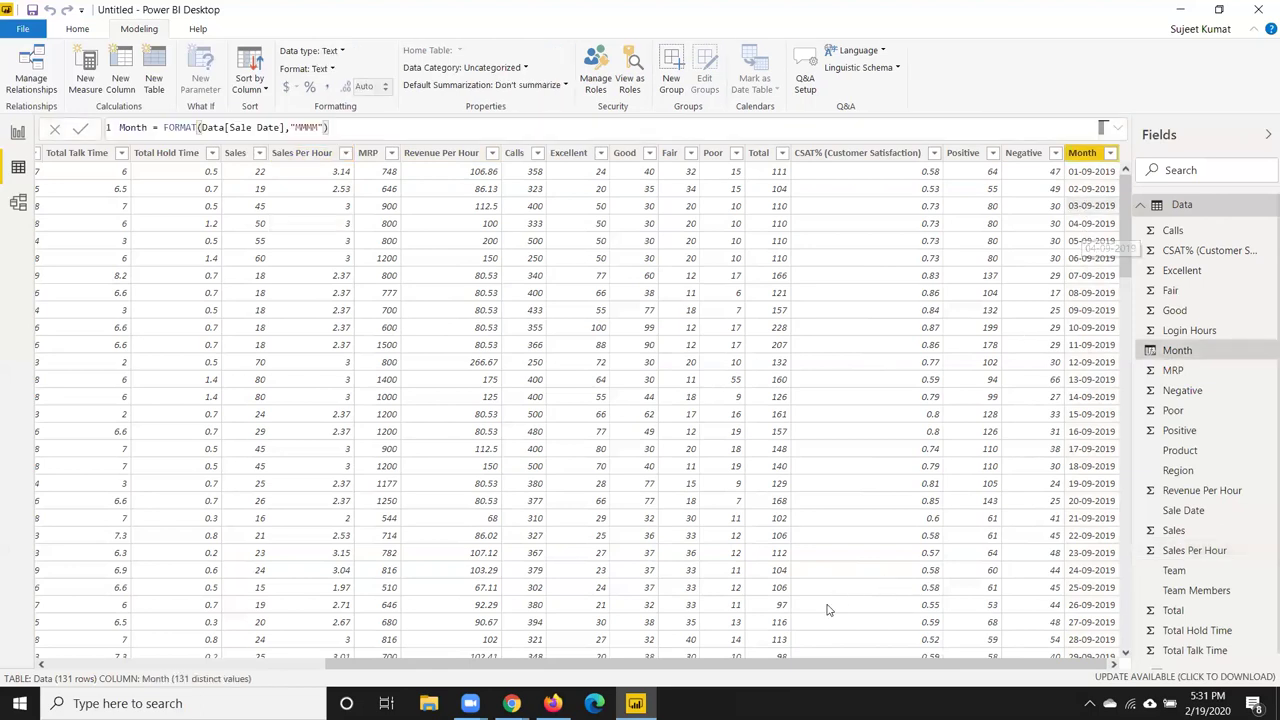
drag(836, 668, 619, 670)
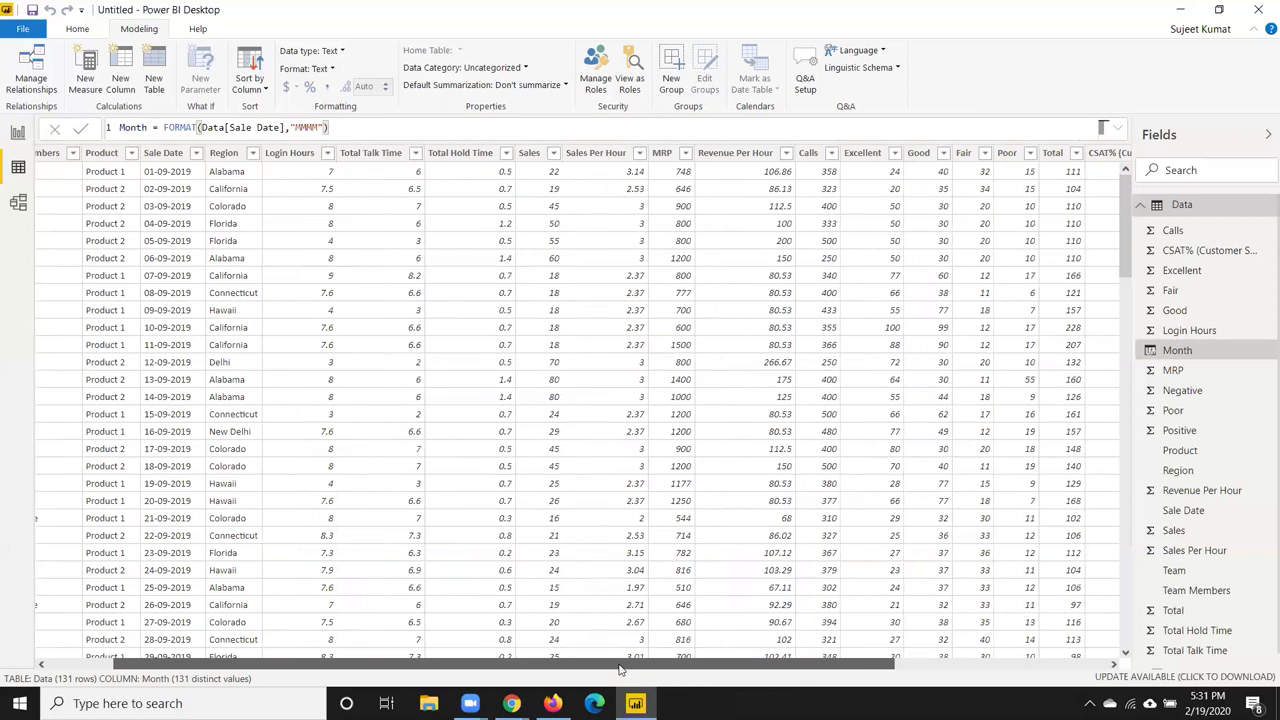
click(160, 155)
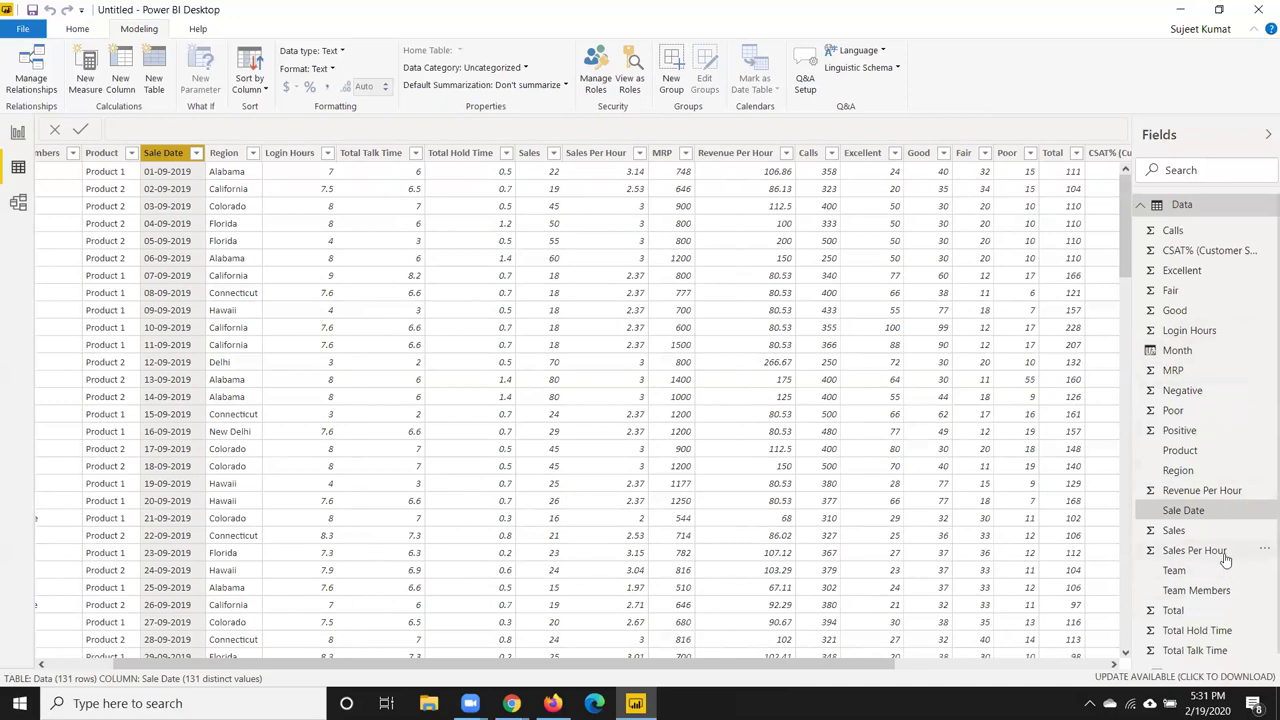
scroll(1225, 560, down, 1)
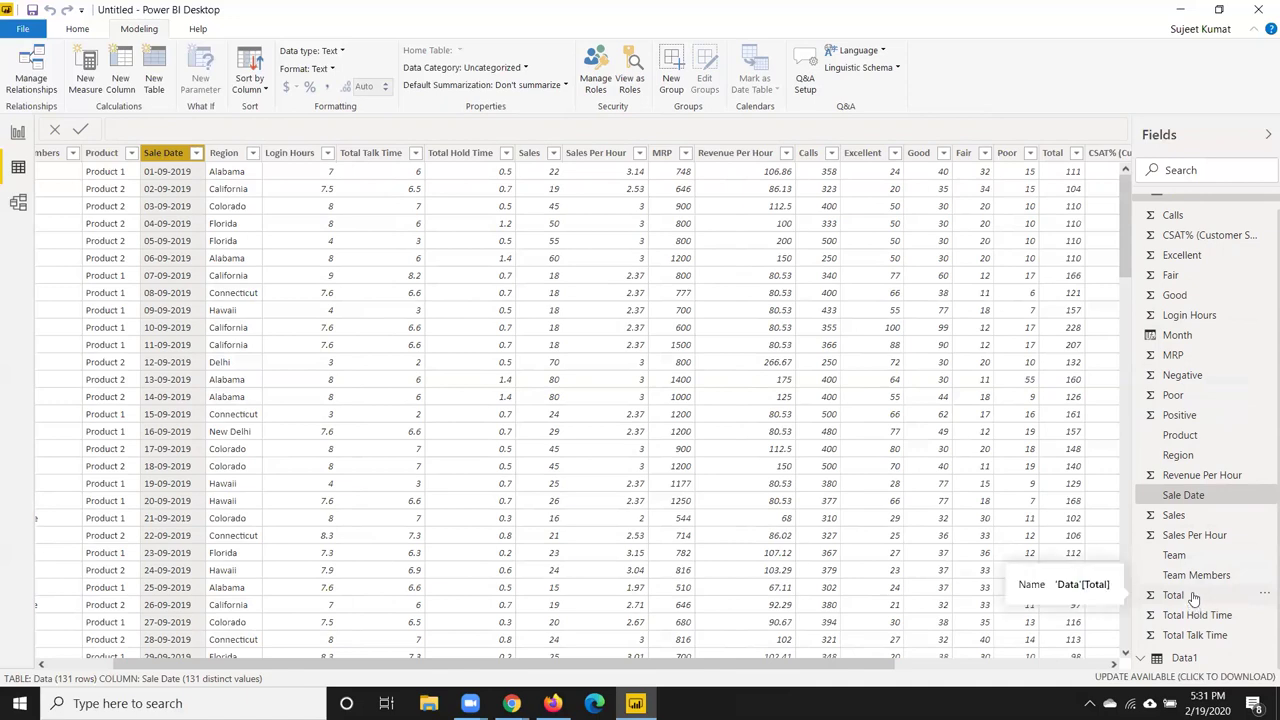
scroll(1216, 405, up, 1)
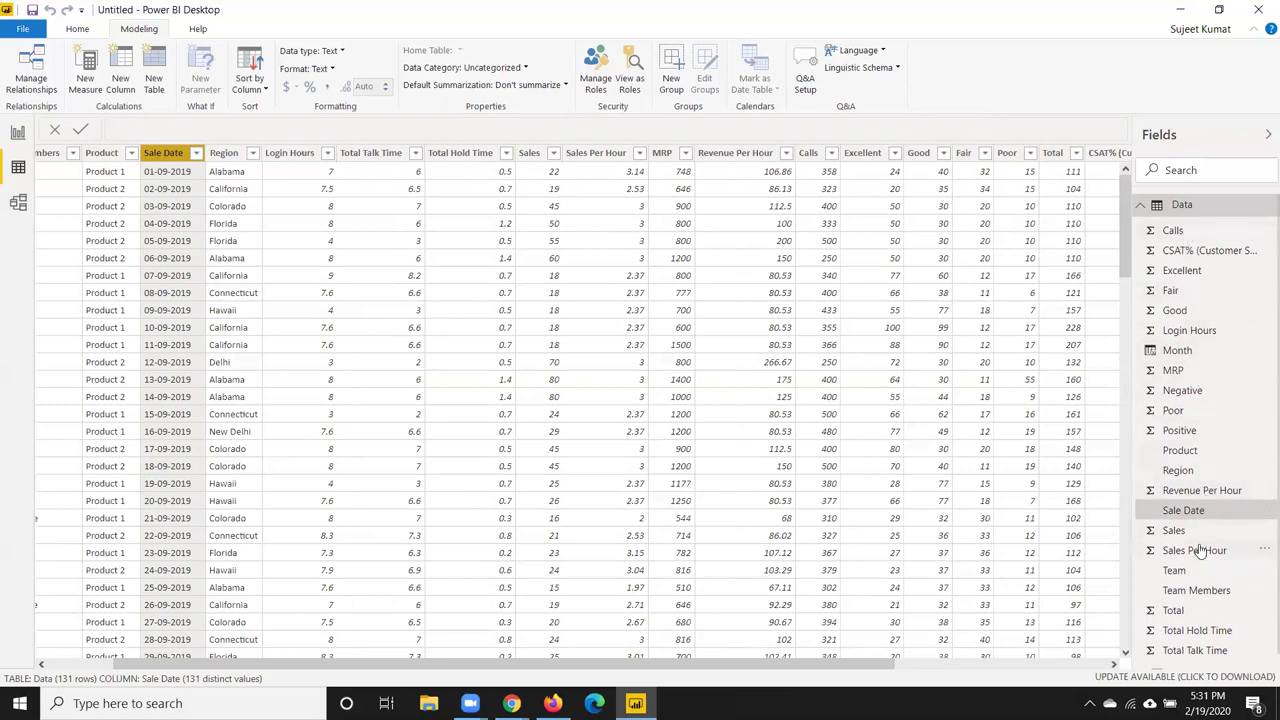
click(196, 152)
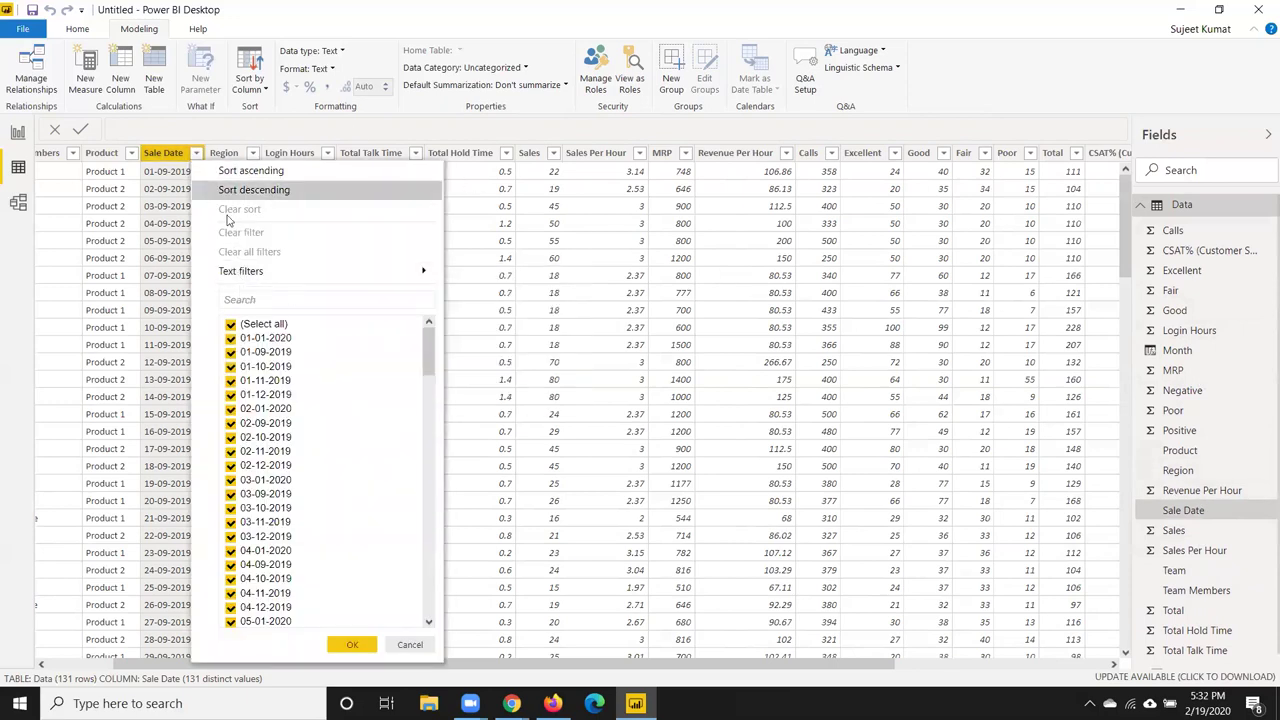
click(174, 203)
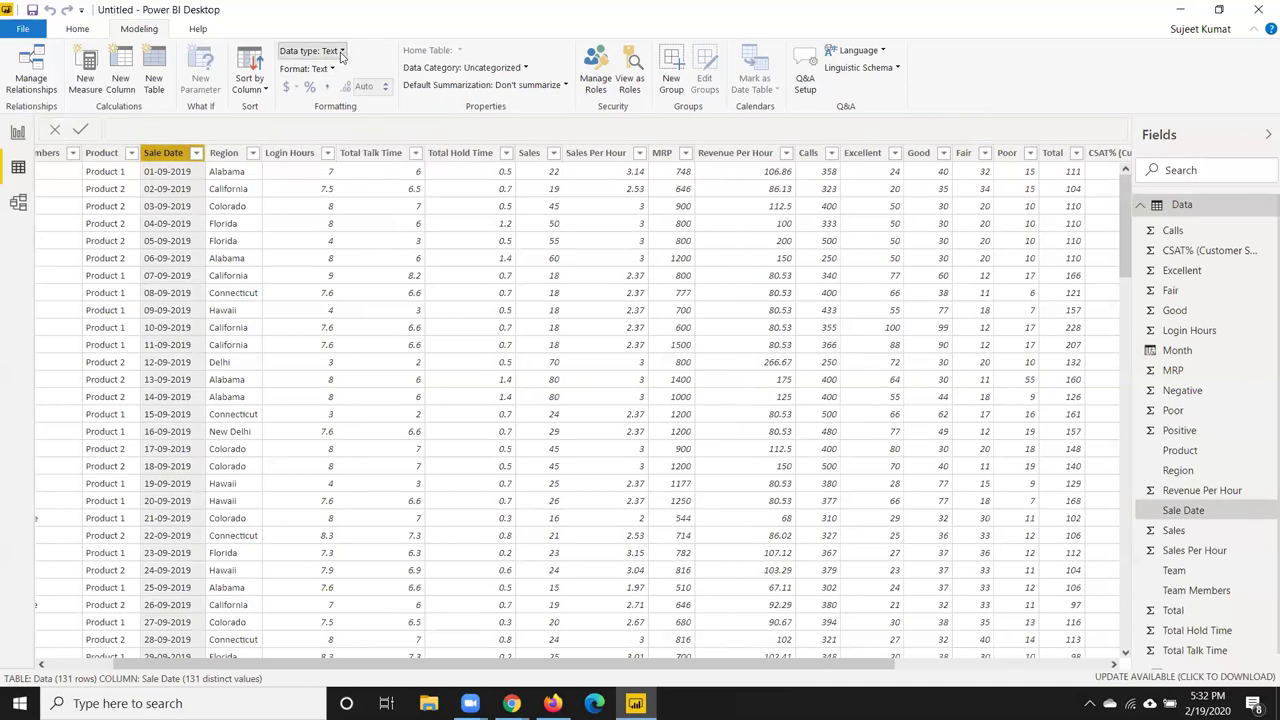
- Review Sale Date's display formats, then change its data type to Date
click(331, 71)
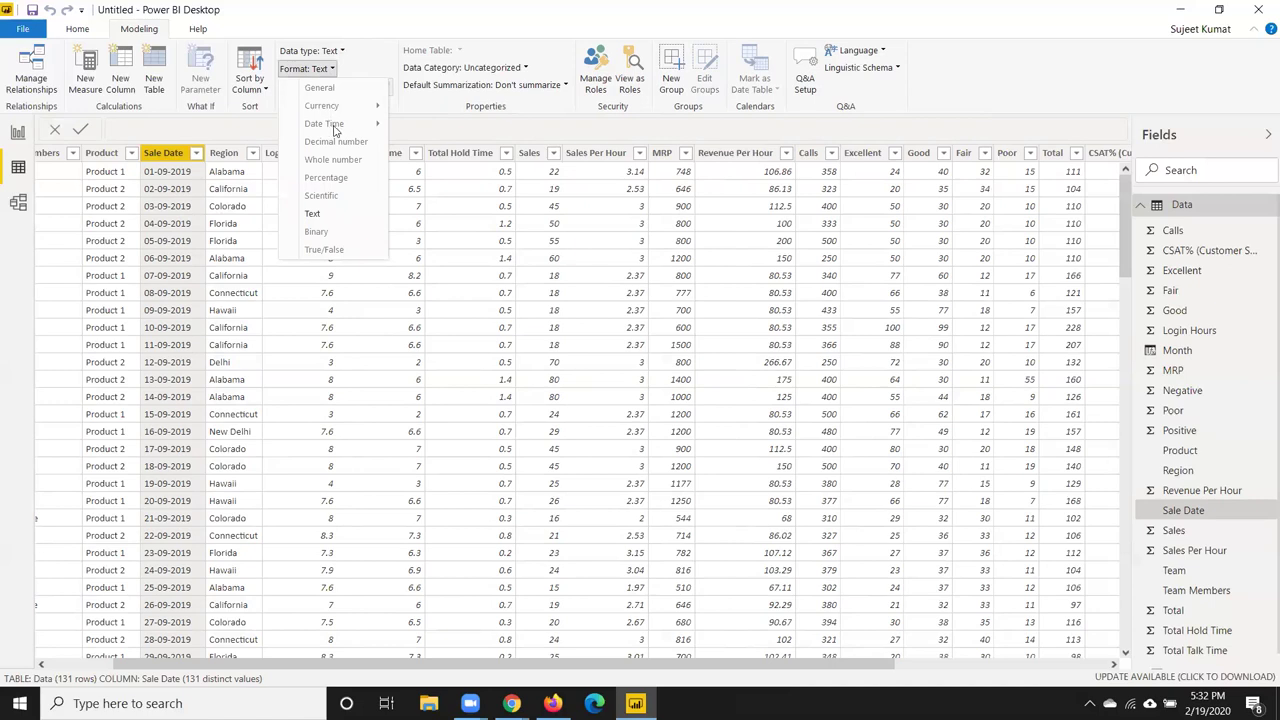
click(225, 201)
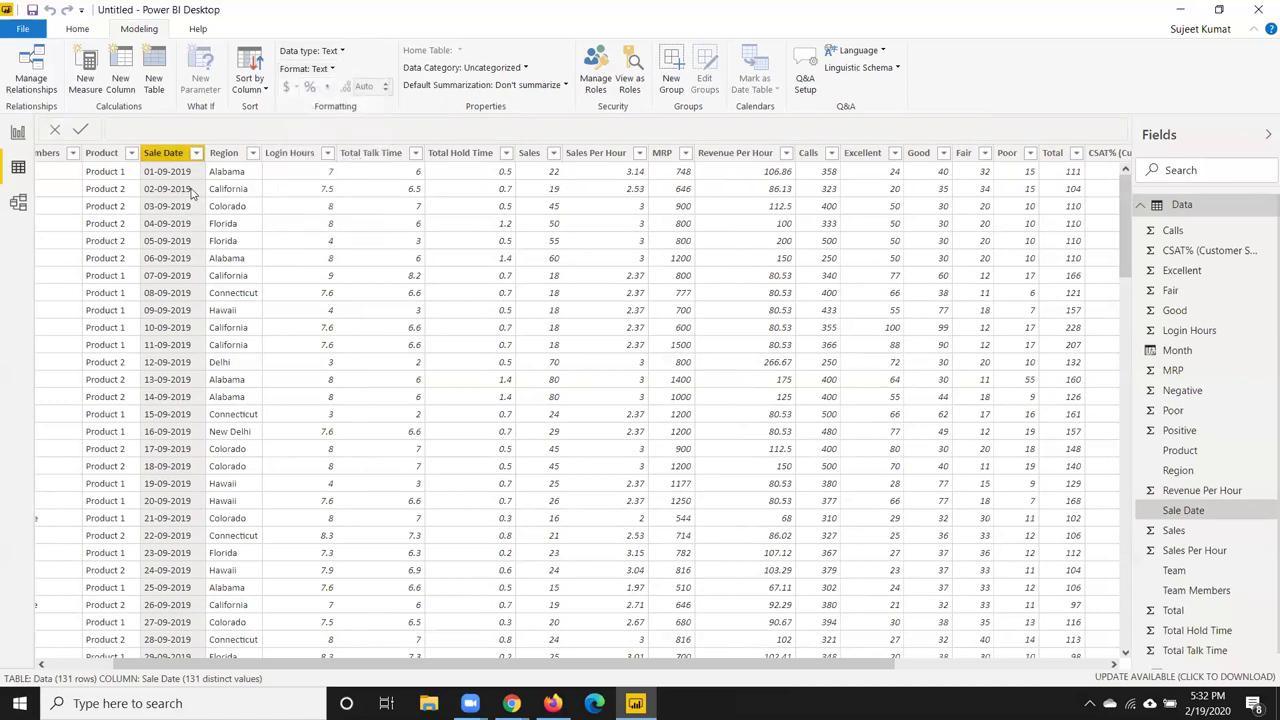
click(173, 160)
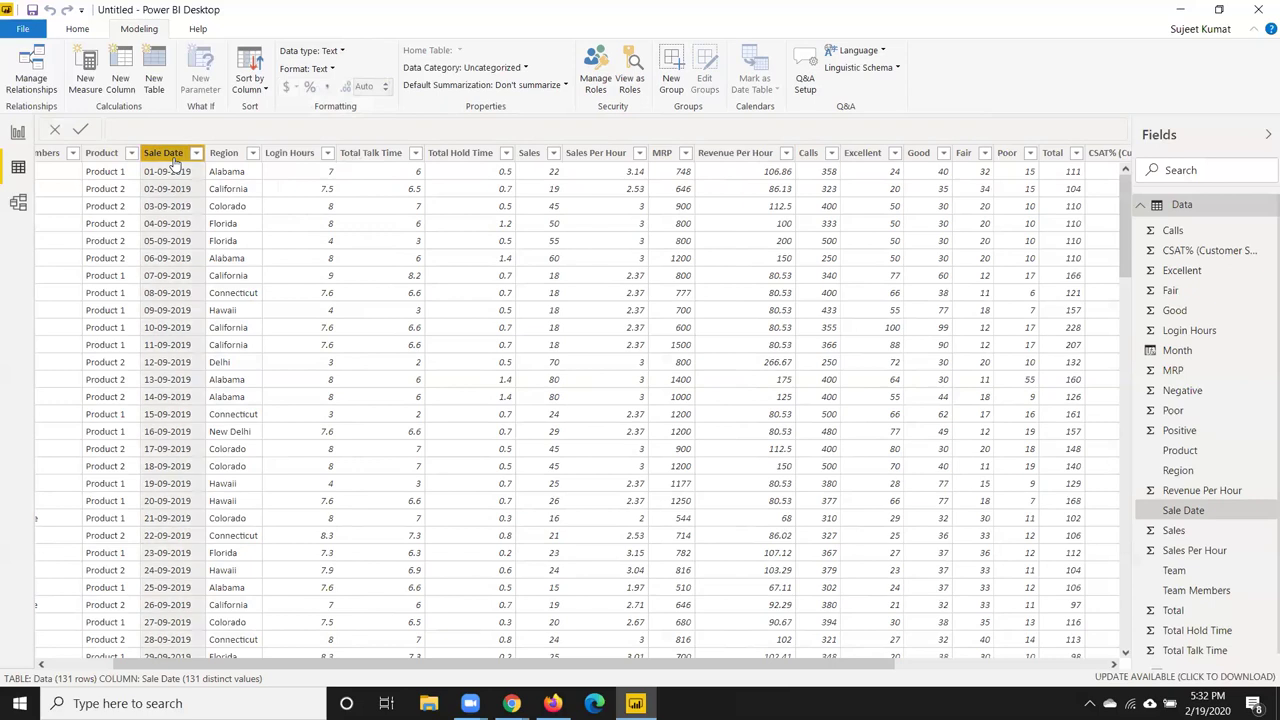
click(326, 70)
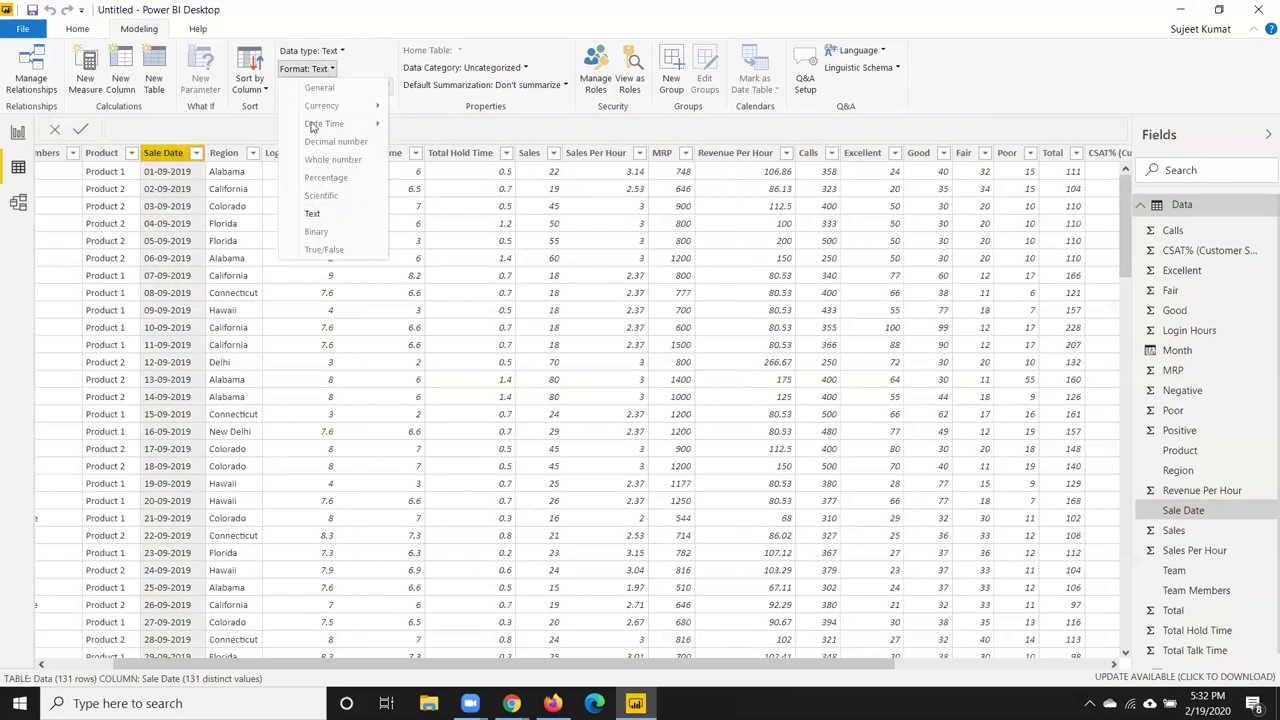
click(326, 53)
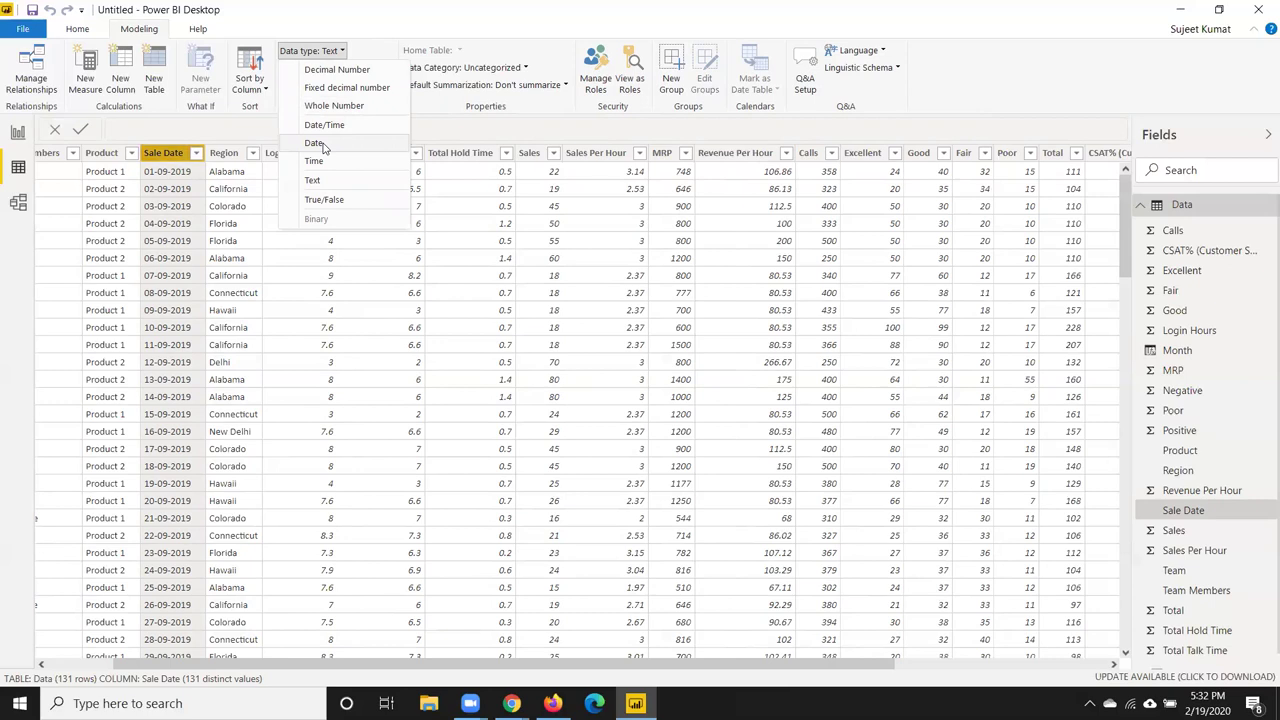
click(318, 144)
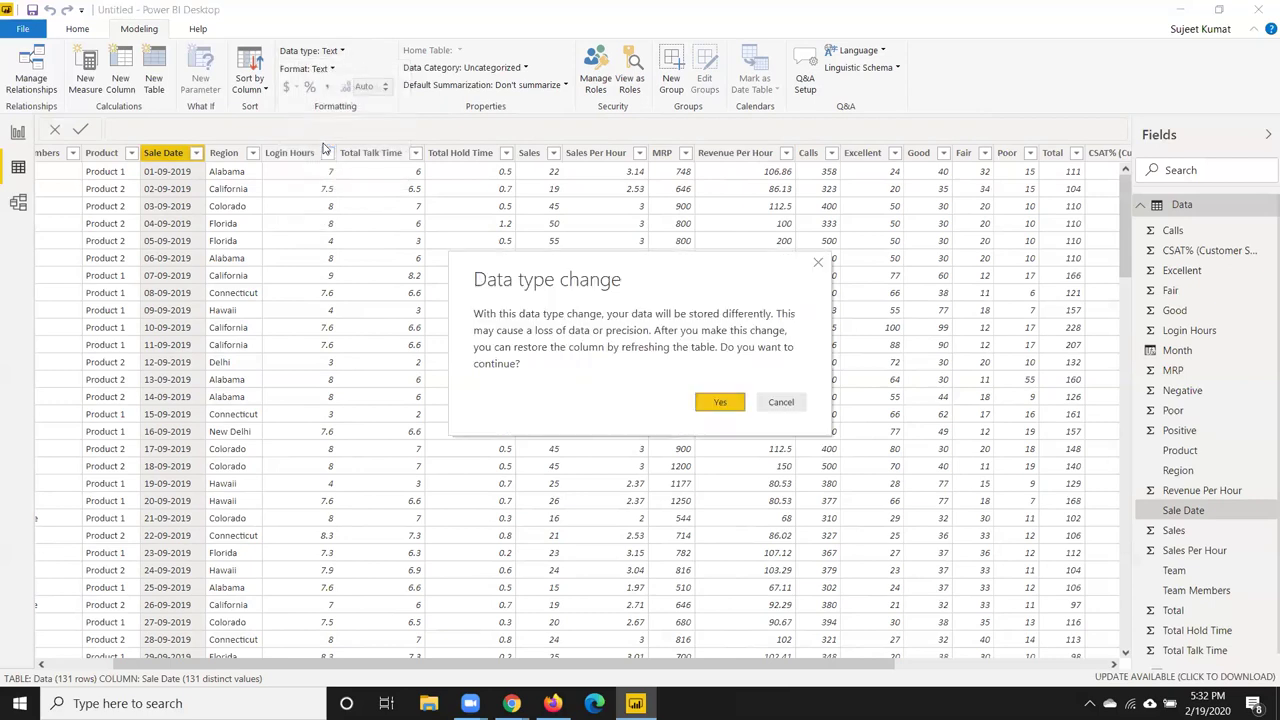
- Confirm the Date type change and verify Month shows names like January and September
click(724, 404)
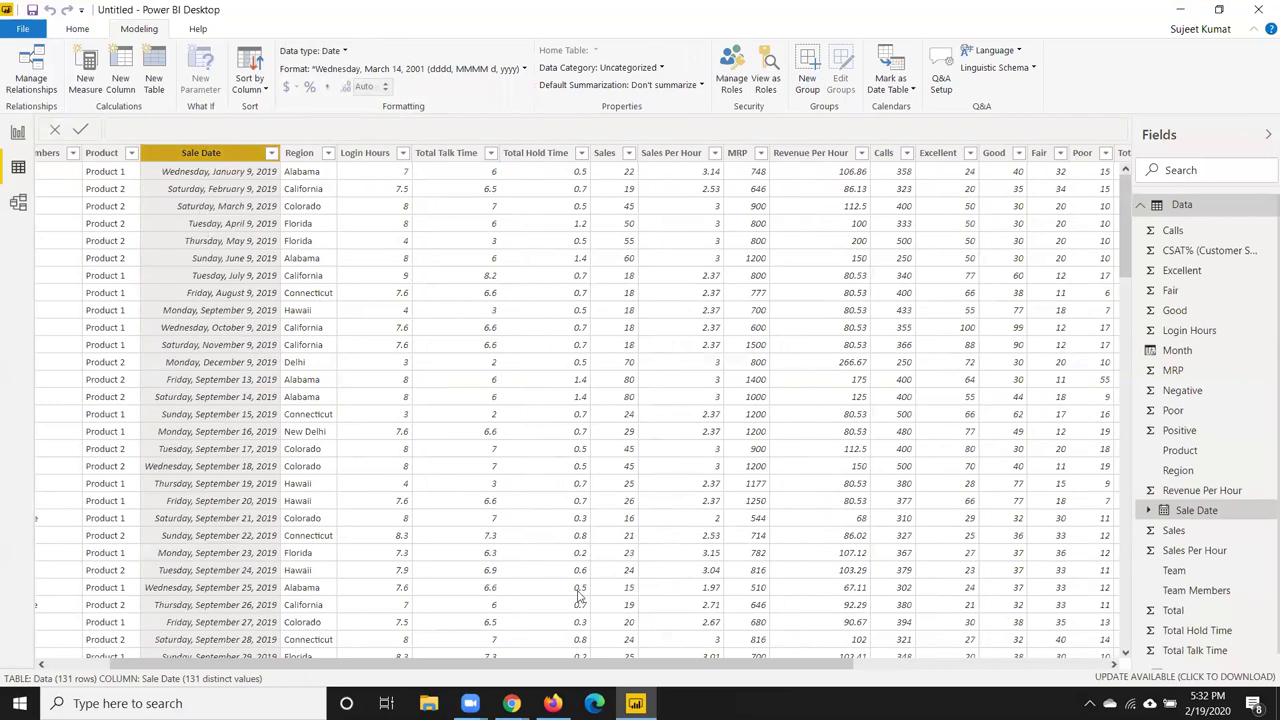
drag(747, 662, 1002, 660)
click(1087, 190)
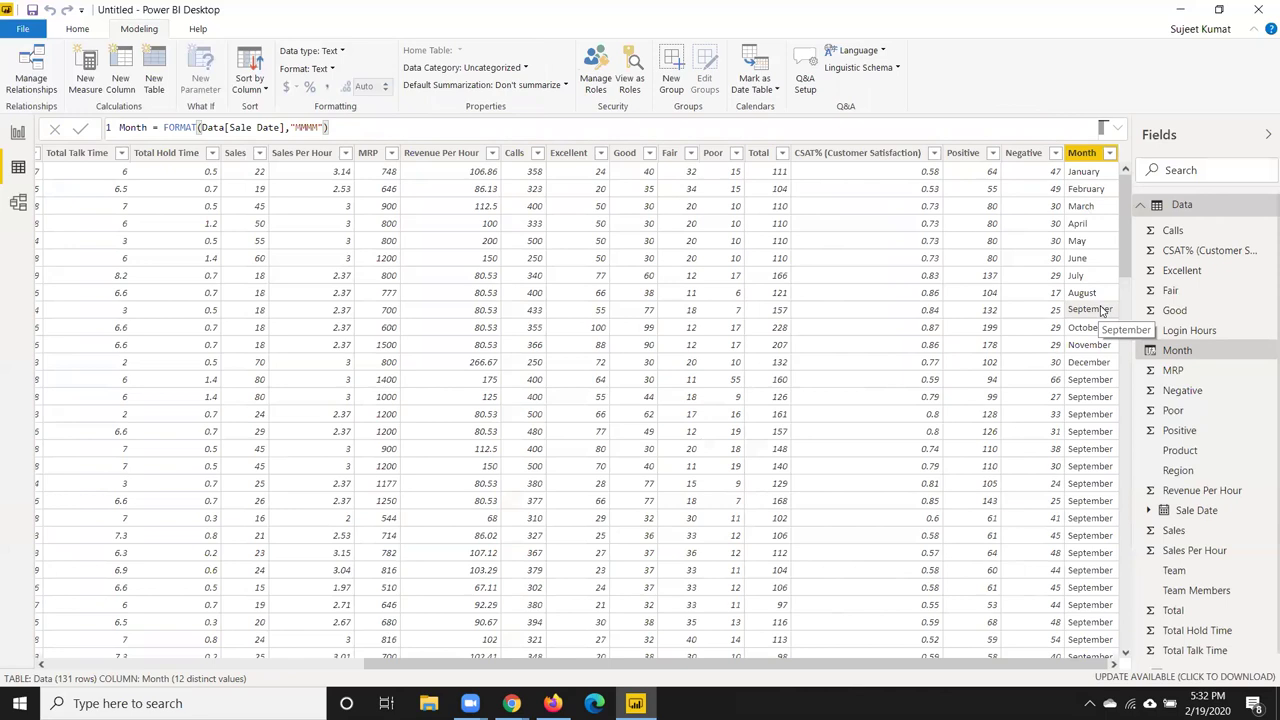
click(16, 140)
click(16, 170)
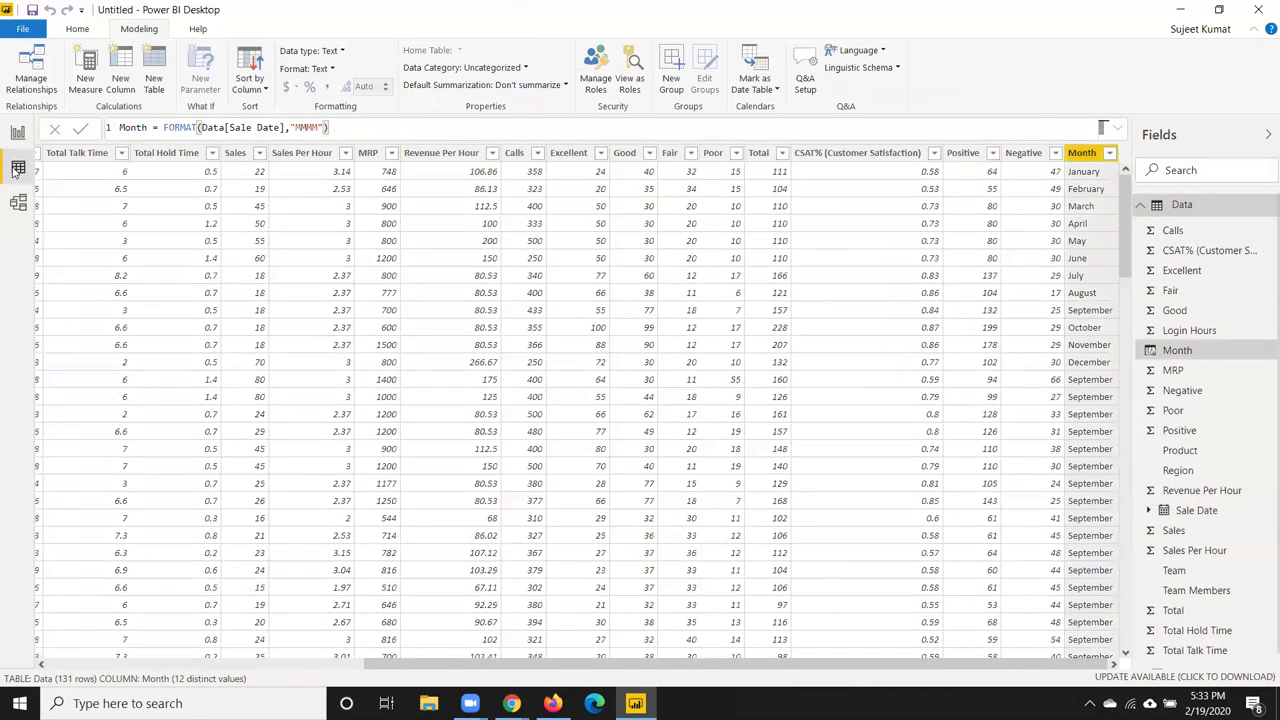